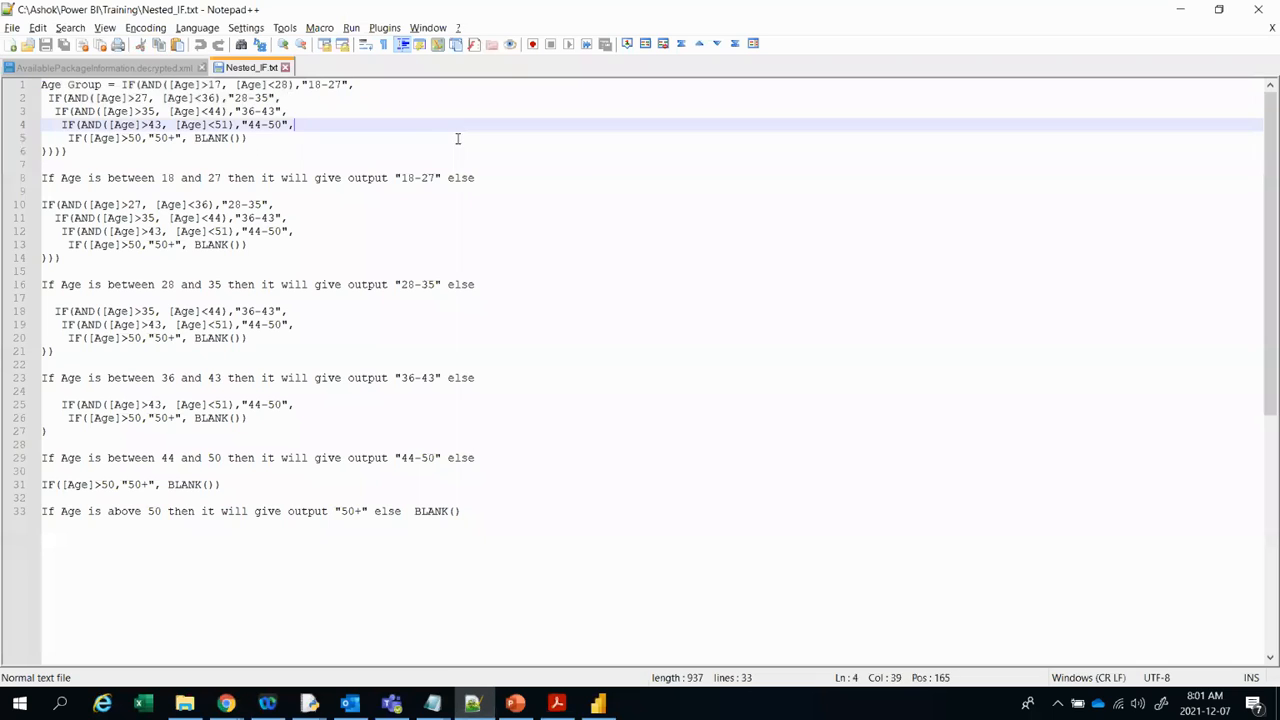
Step: Review the nested IF formula for Age Group in Nested_IF.txt and switch to Power BI Desktop
drag(94, 168, 7, 84)
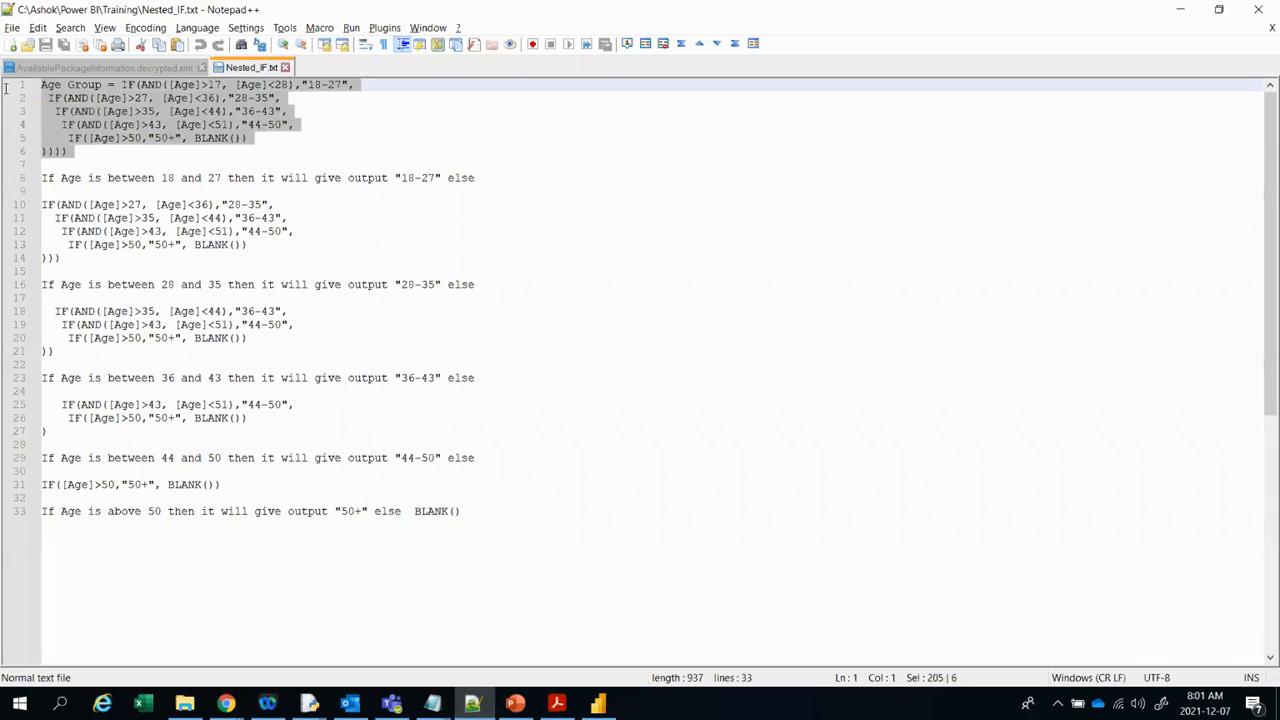
click(84, 156)
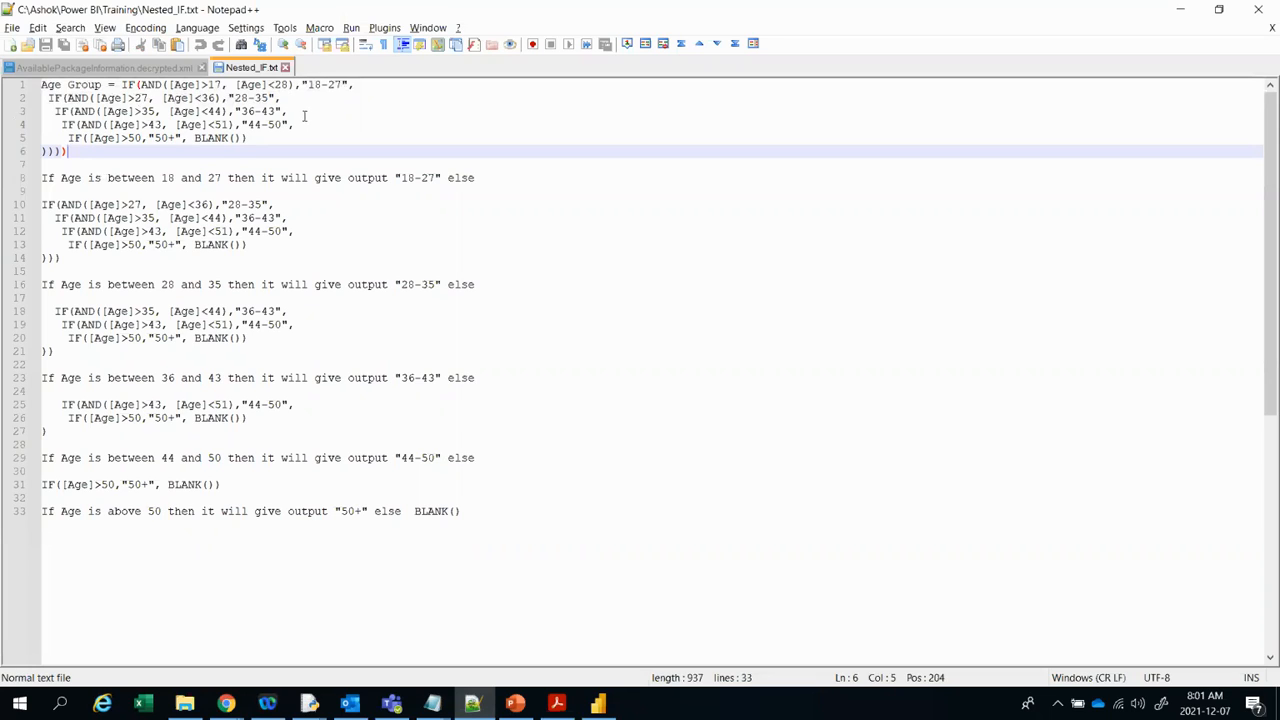
click(600, 705)
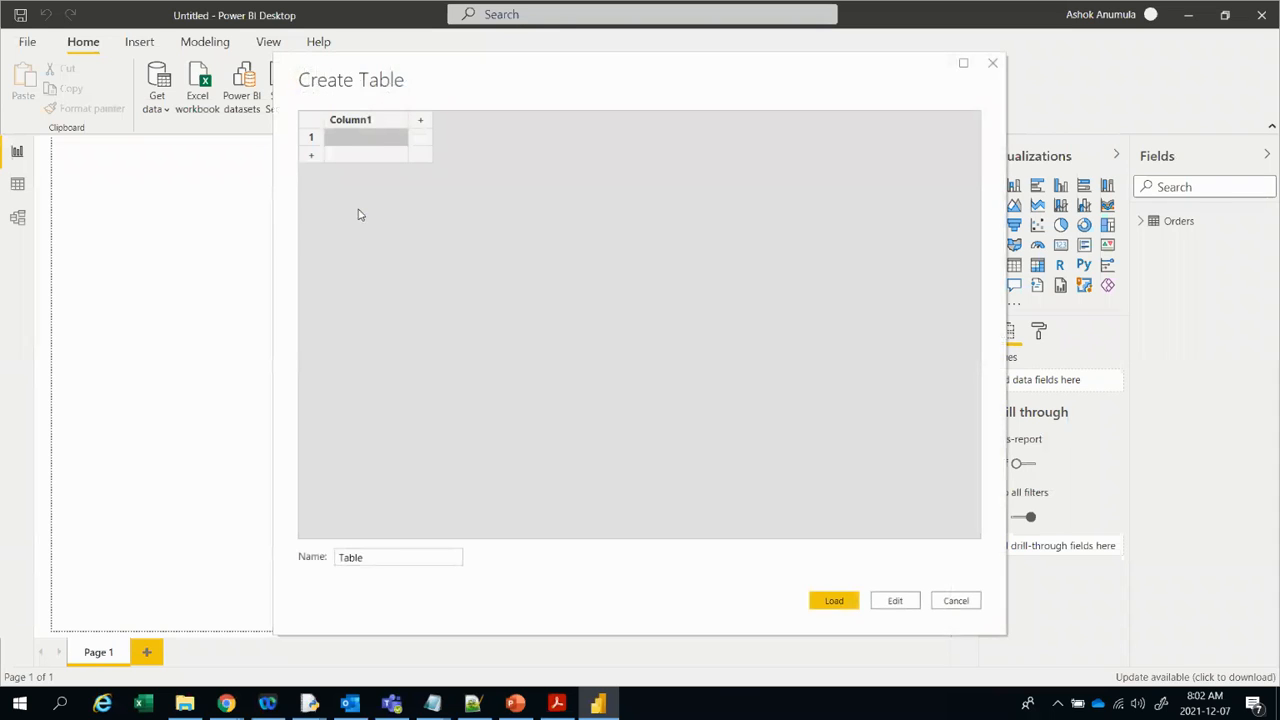
Step: Name the new table's first column Age and enter 10, 15, 18 and 23 in rows 1 to 4
double_click(376, 124)
text(Age)
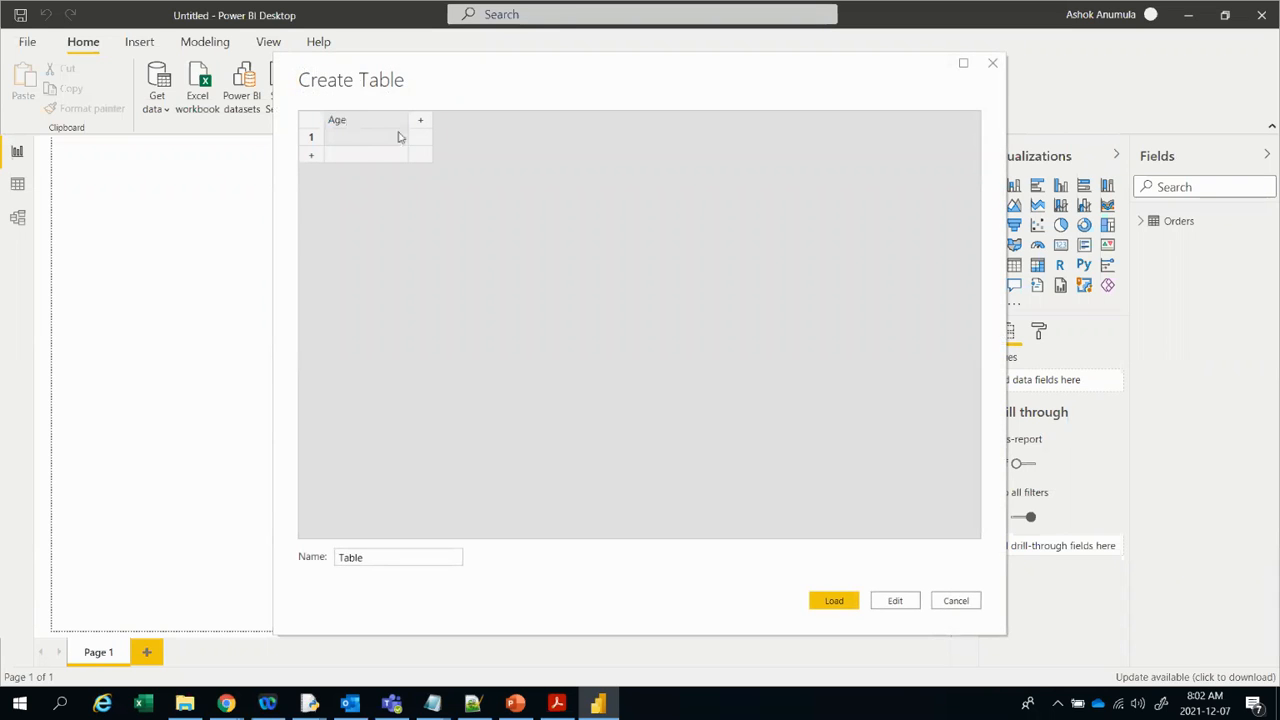
click(393, 141)
text(10)
click(362, 161)
text(15)
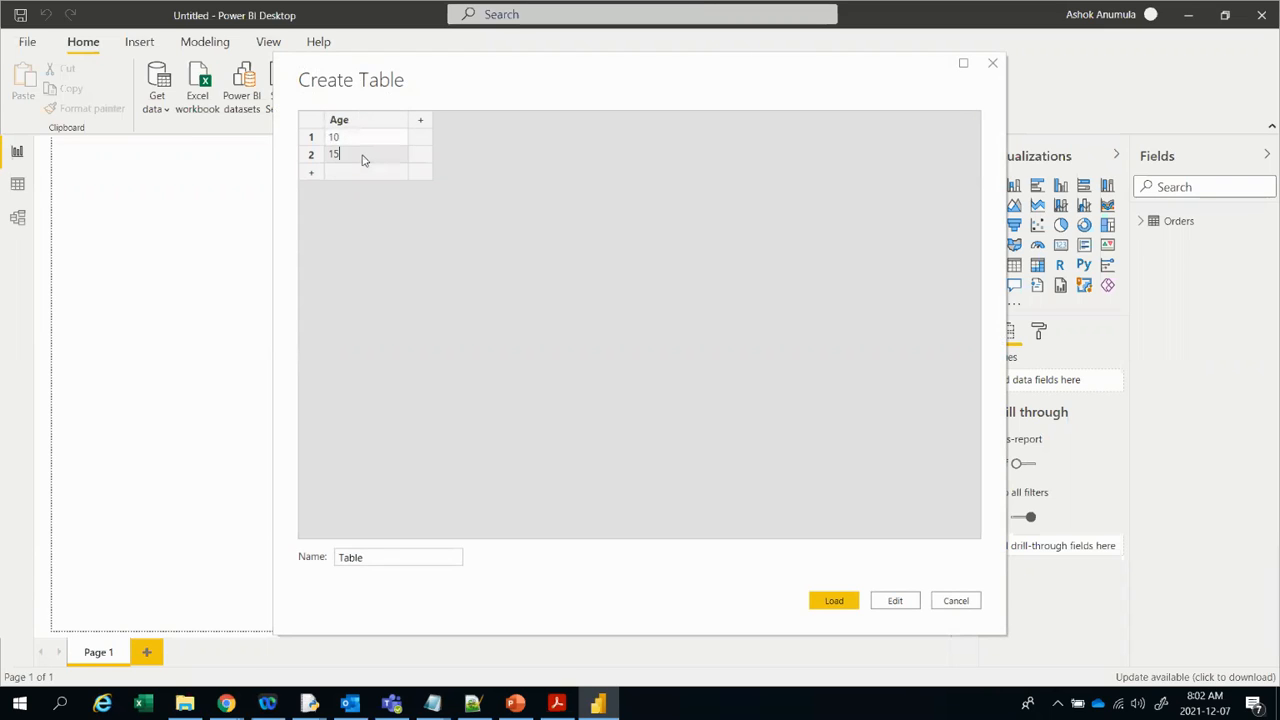
click(361, 173)
text(18)
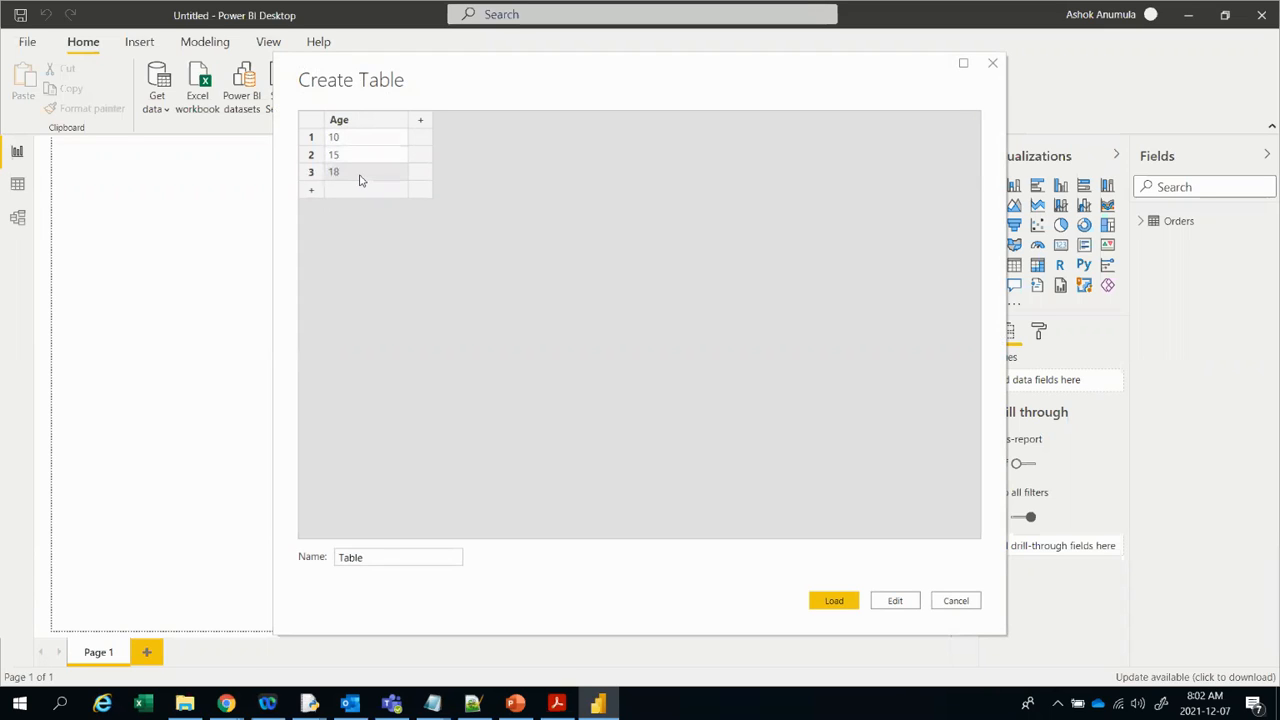
click(356, 190)
text(23)
Step: Enter the ages 34, 45, 57 and 66 in rows 5 to 8 of the Age column
click(369, 208)
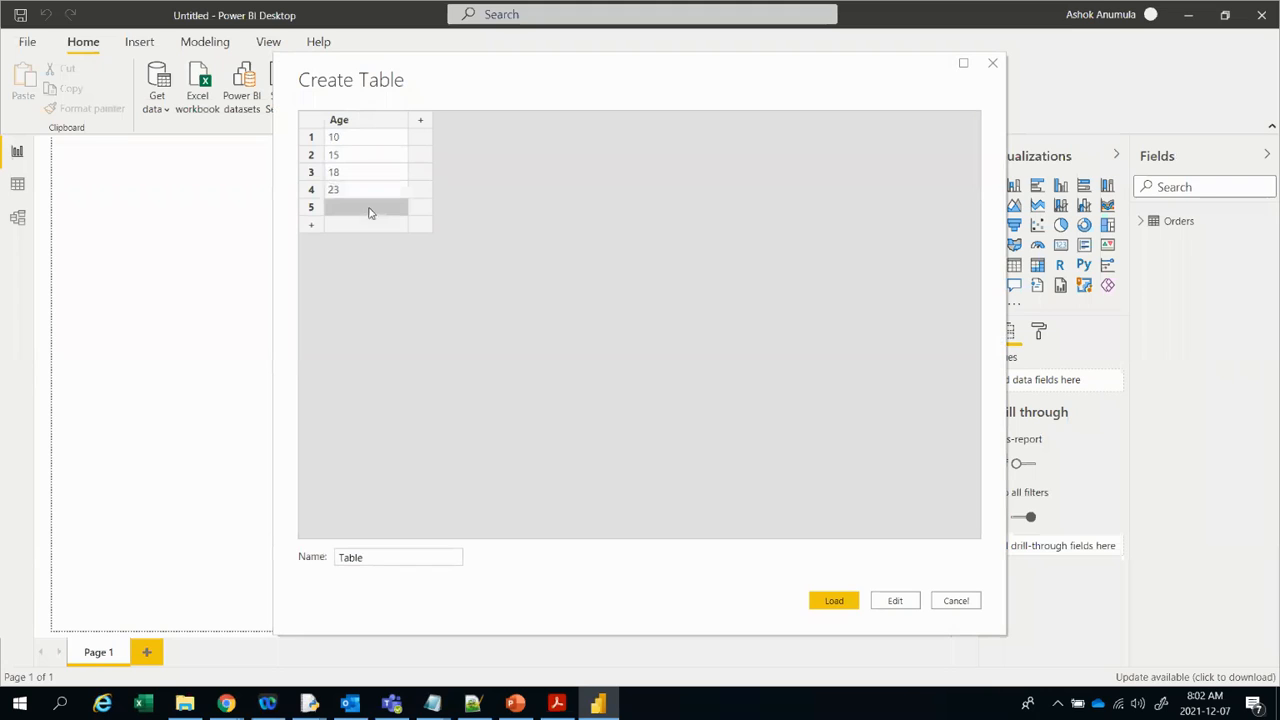
text(34)
click(360, 225)
text(45)
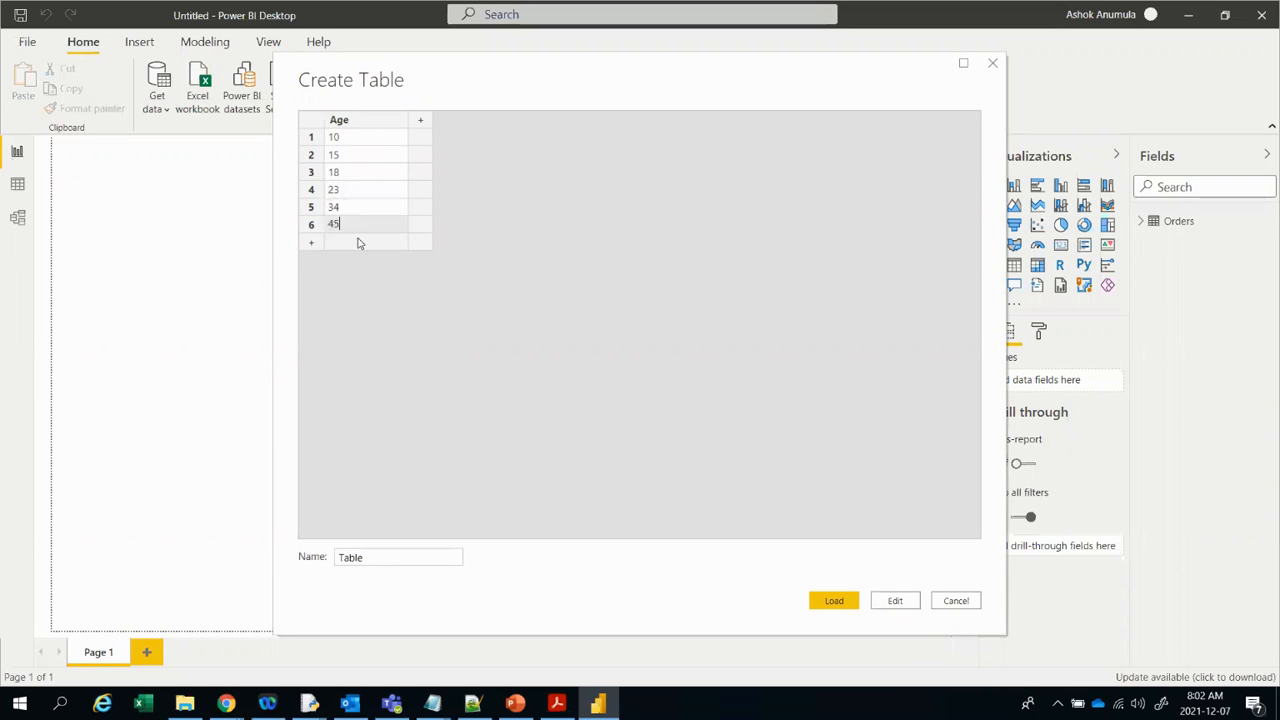
click(358, 243)
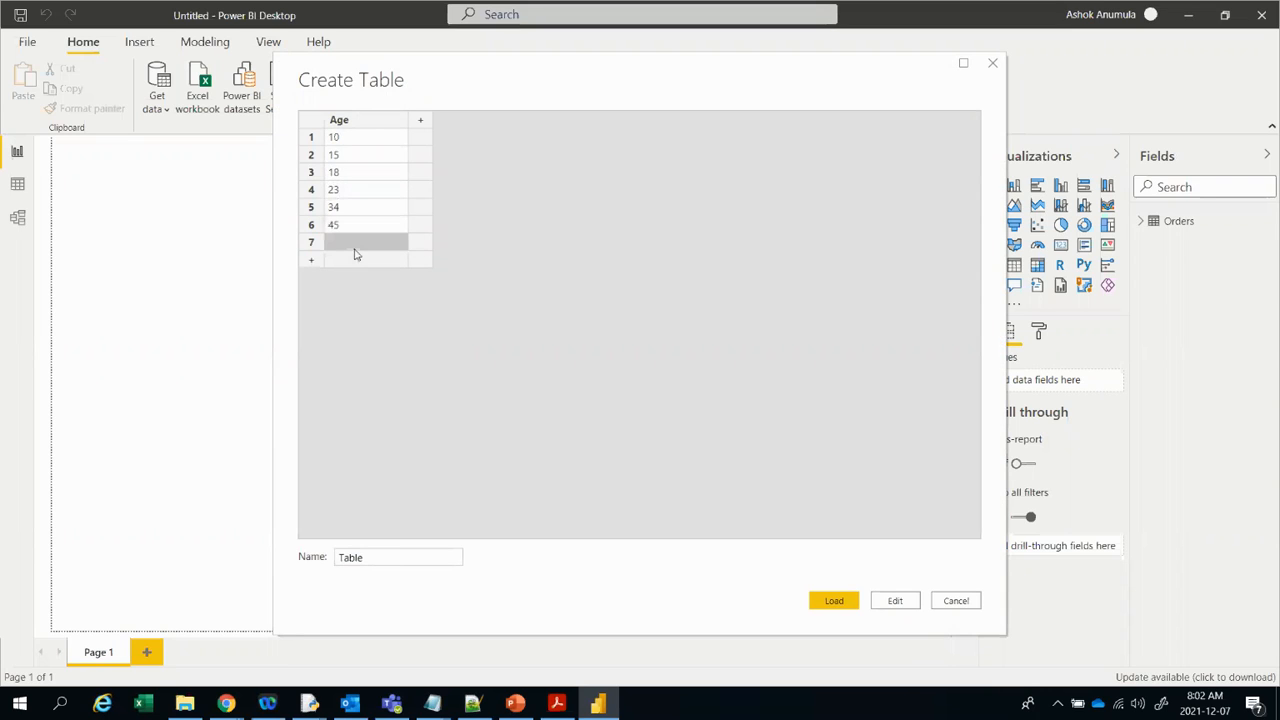
text(57)
click(352, 262)
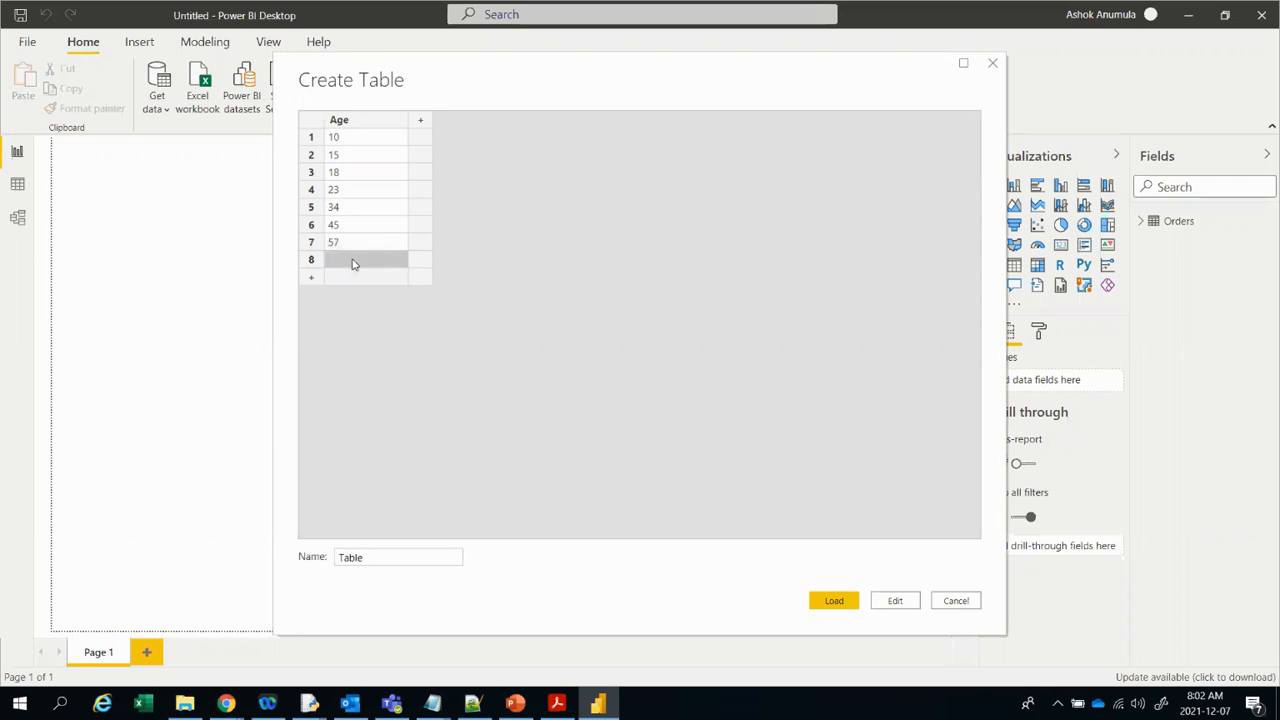
text(66)
Step: Enter the ages 78, 87 and 92 in rows 9 to 11 and load the table into the model
click(352, 278)
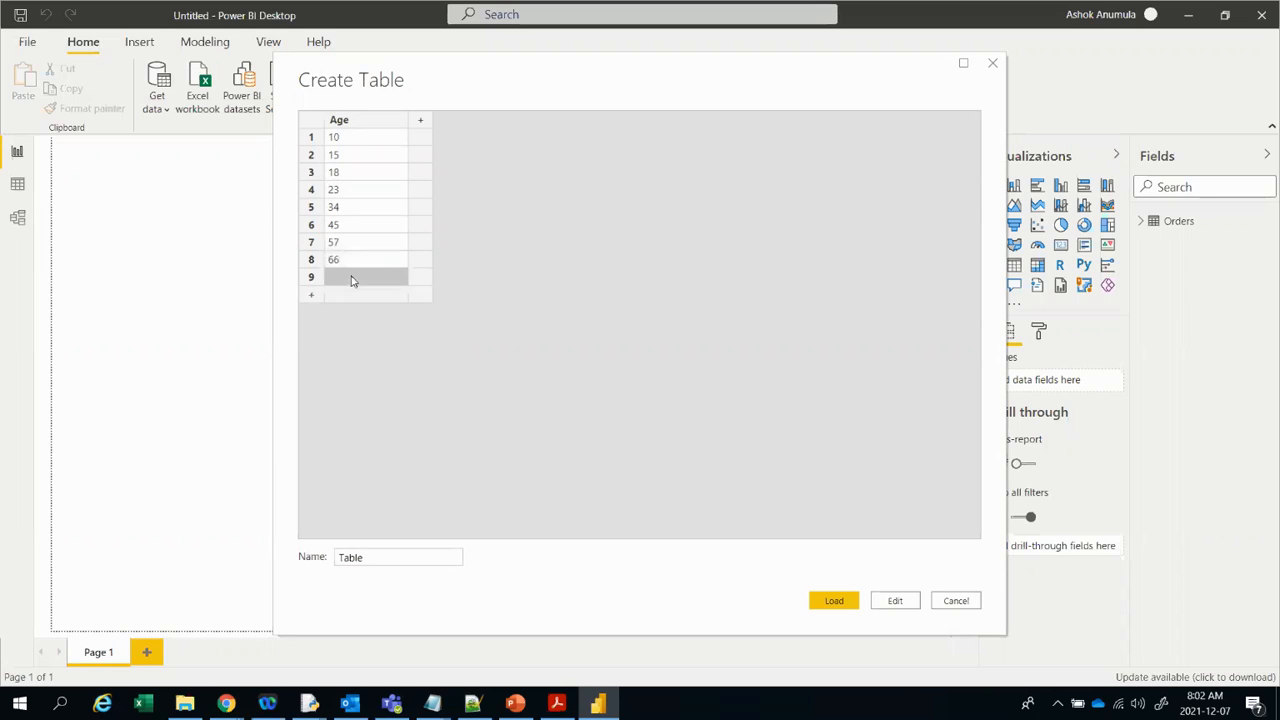
text(78)
click(351, 298)
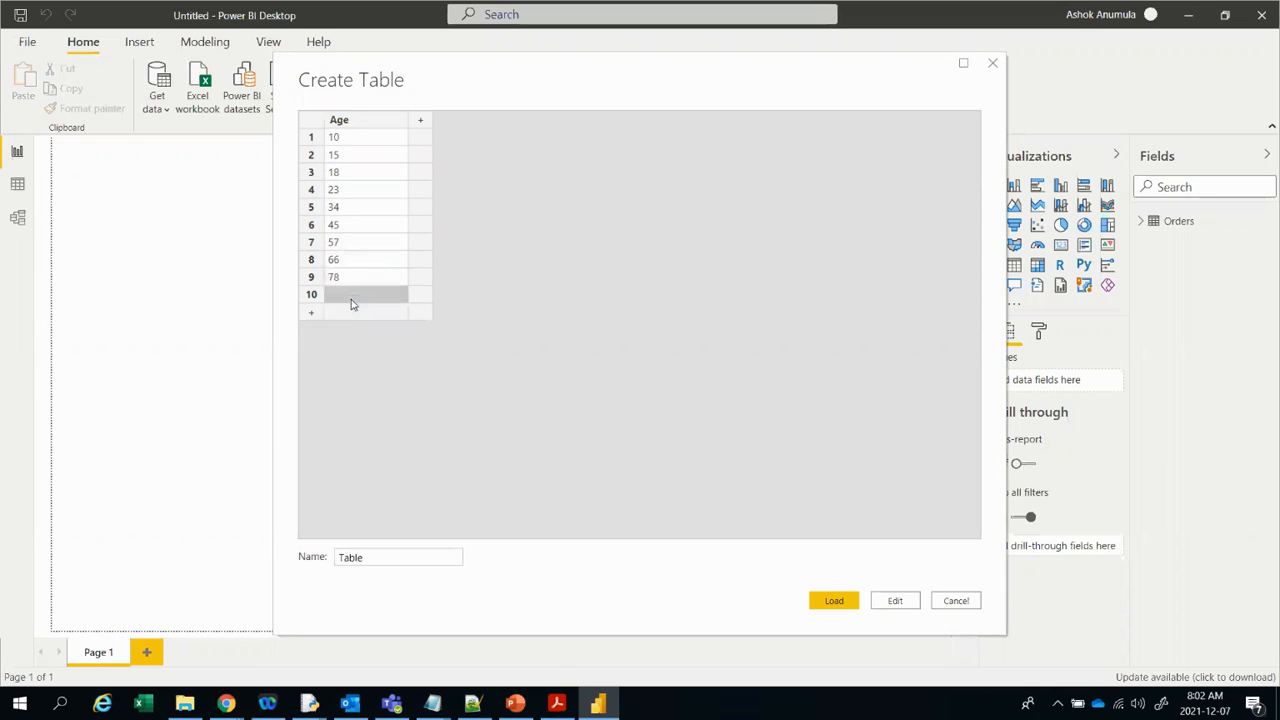
text(87)
click(351, 313)
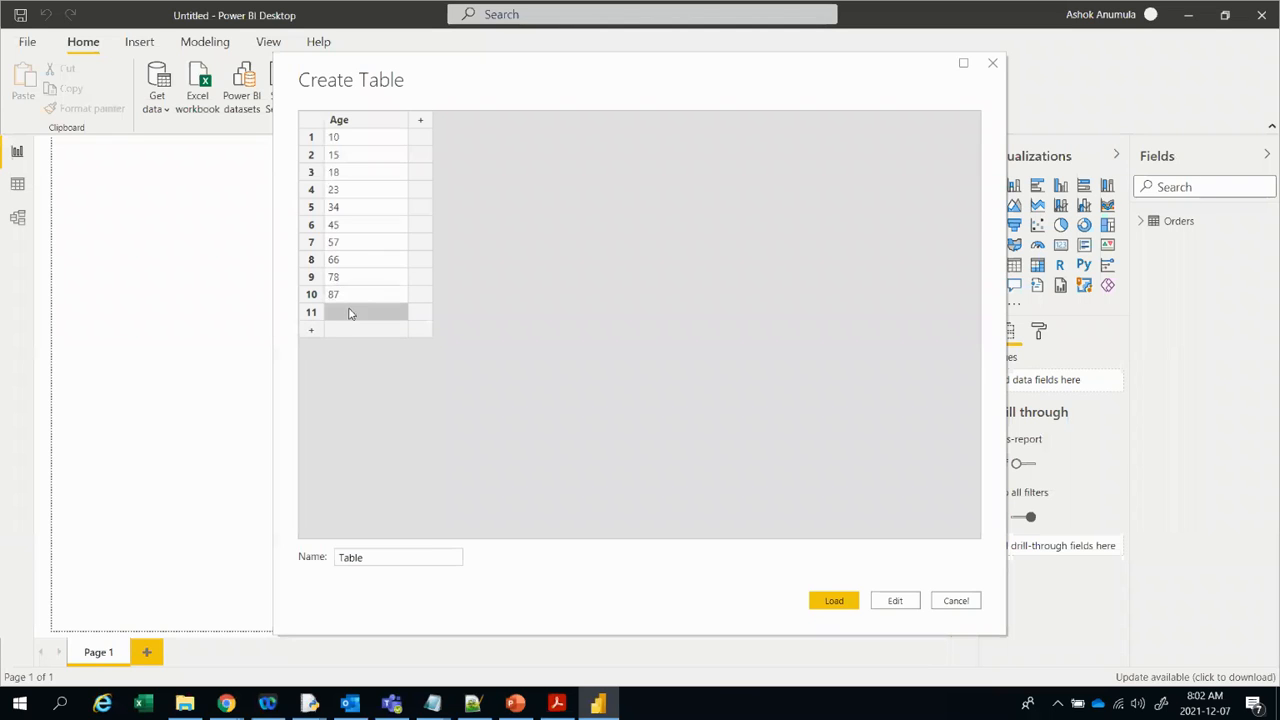
text(92)
click(838, 601)
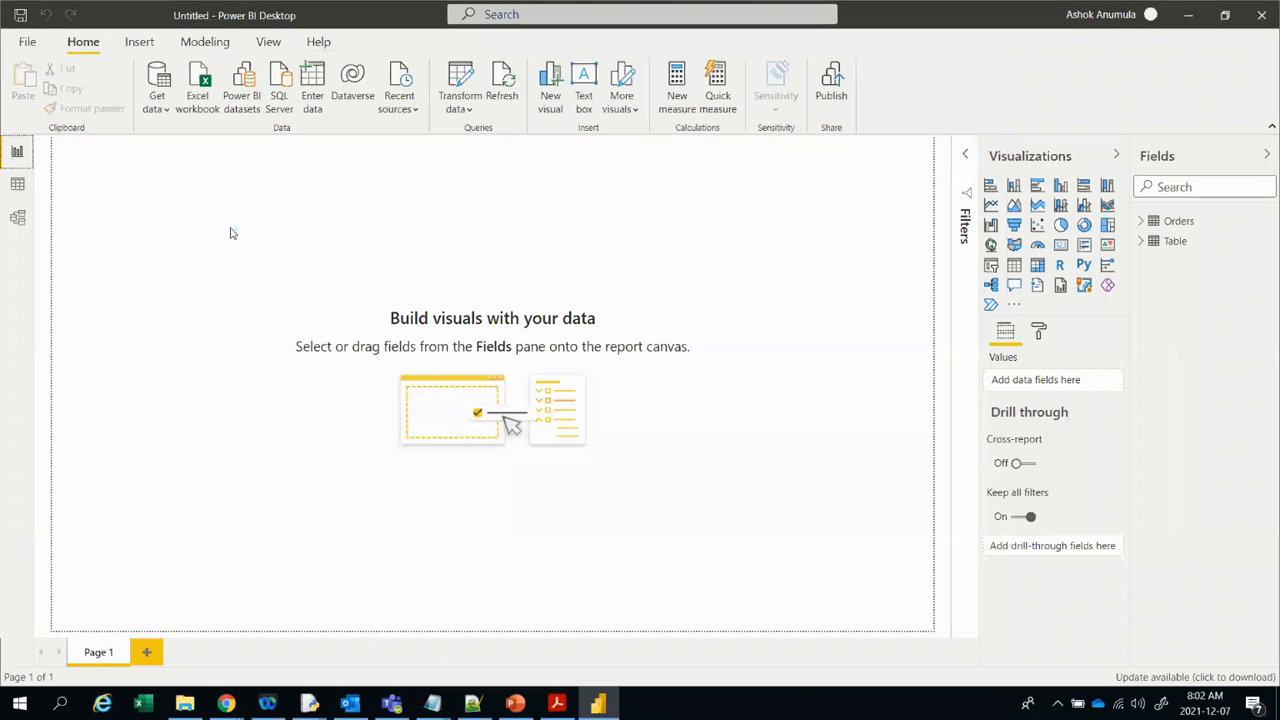
Step: Show the new Table in the data view and add a calculated column named Column_SWITCH
click(18, 188)
click(1175, 240)
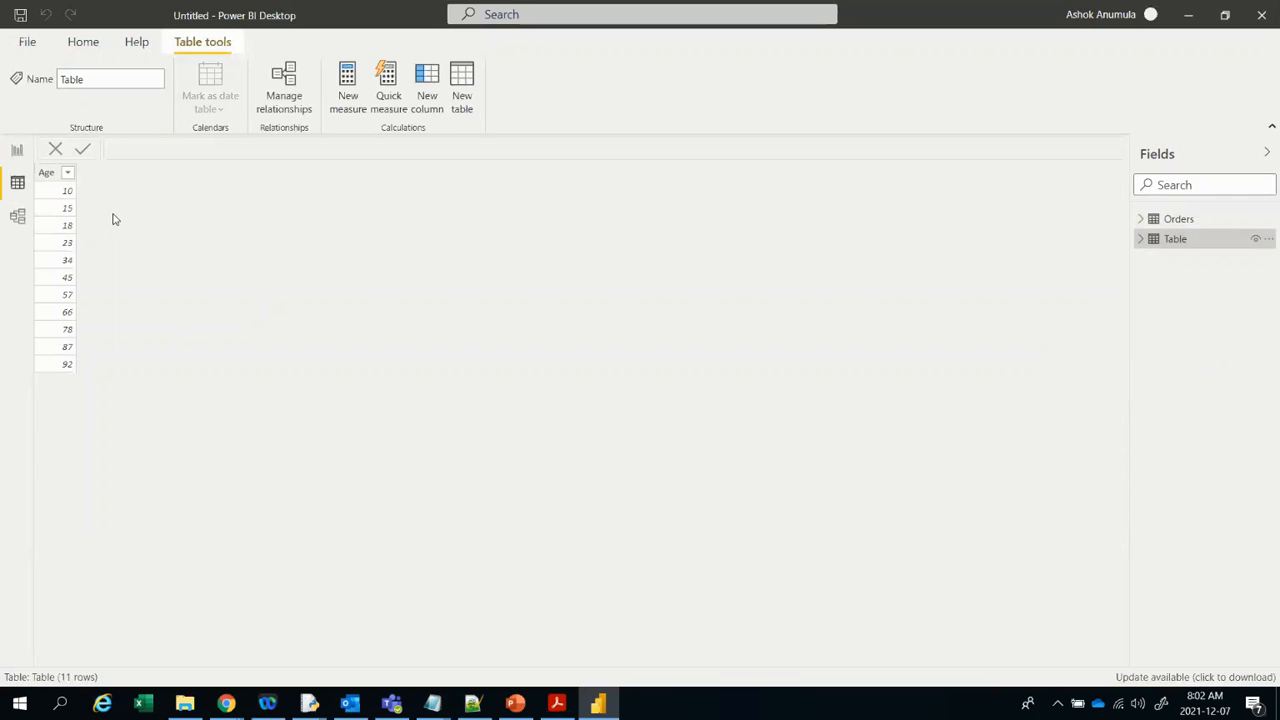
click(433, 82)
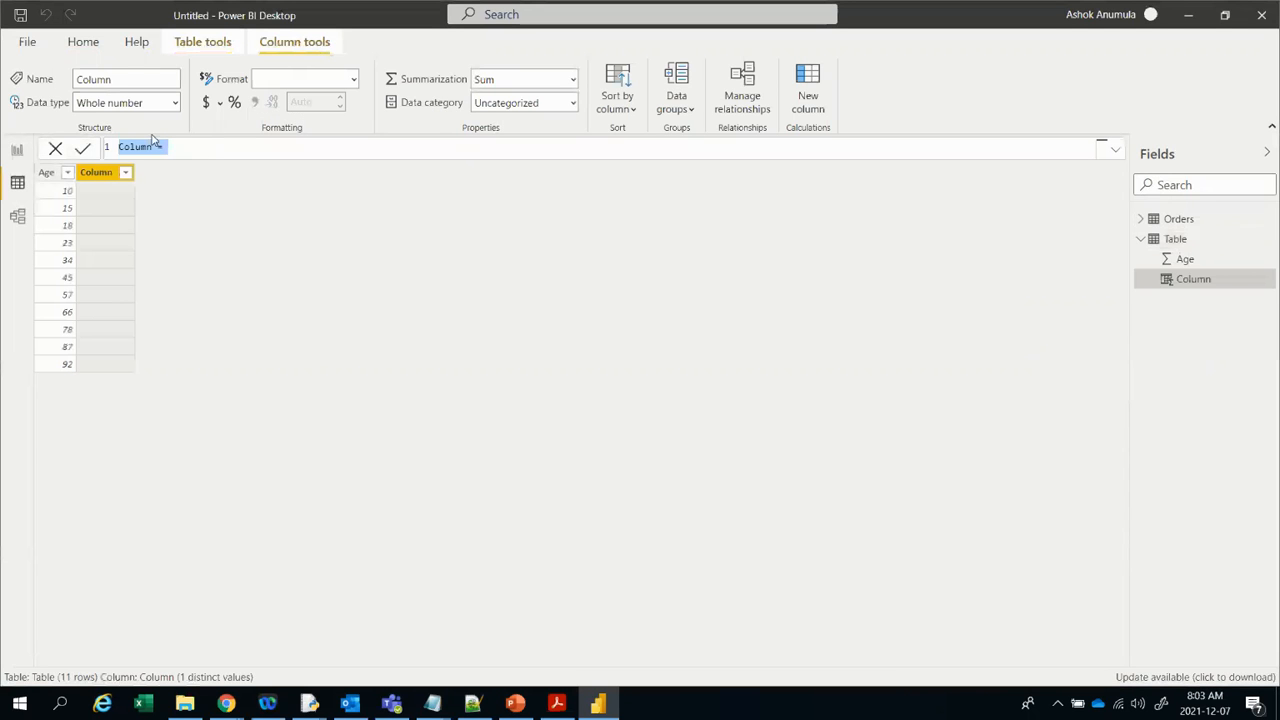
click(155, 147)
text(_SWITCH)
Step: Begin a SWITCH formula on 'Table'[Age] that returns "Age is 18 years" for the value 18
click(258, 142)
text(SWITCH()
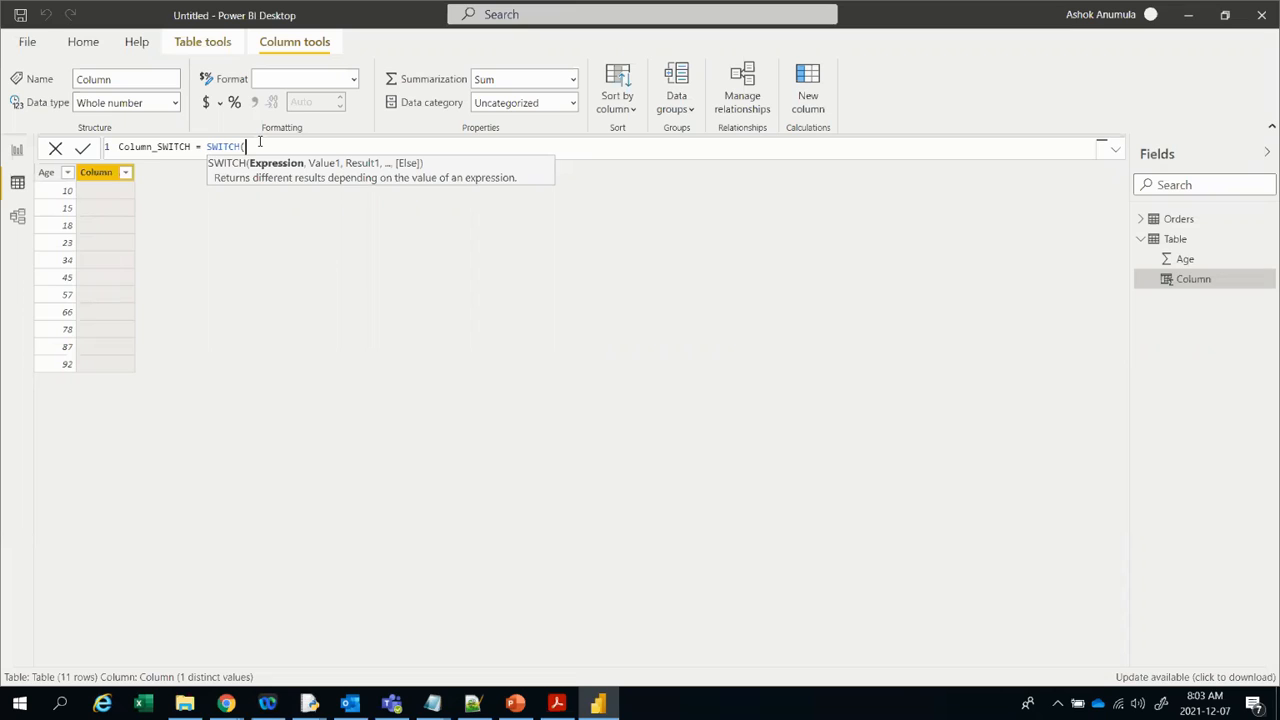
text(age)
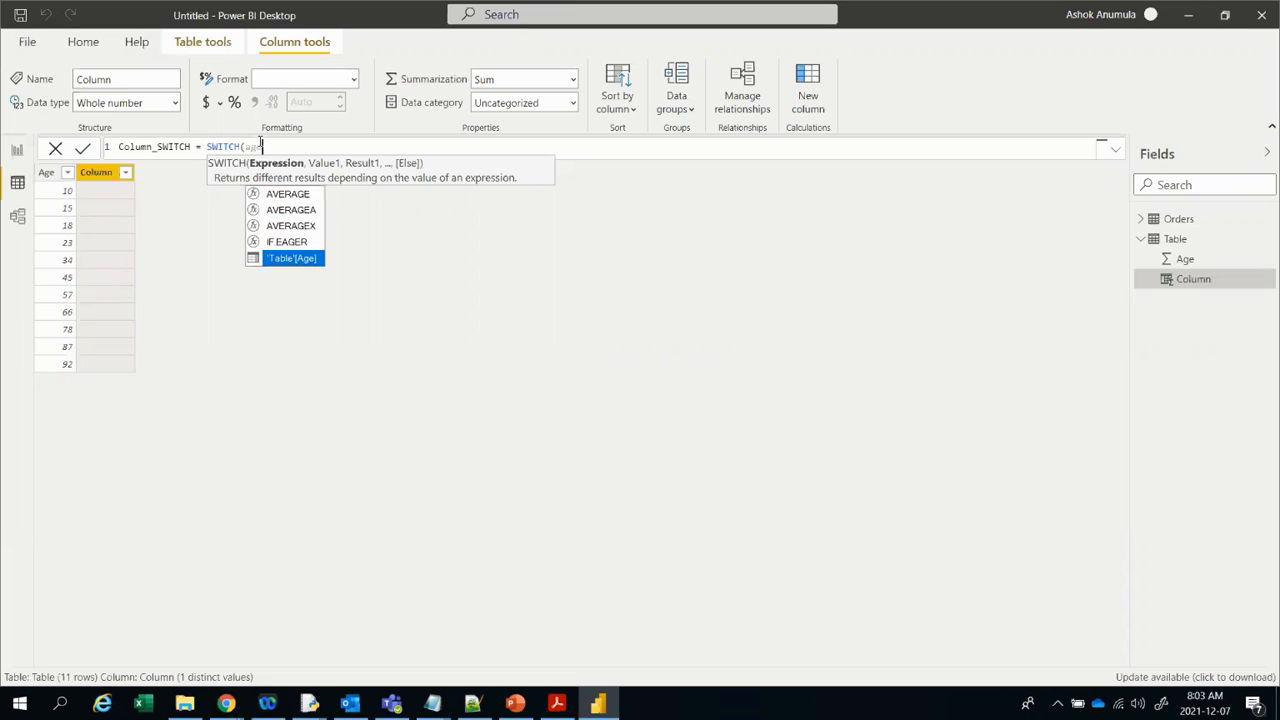
click(308, 258)
text(,)
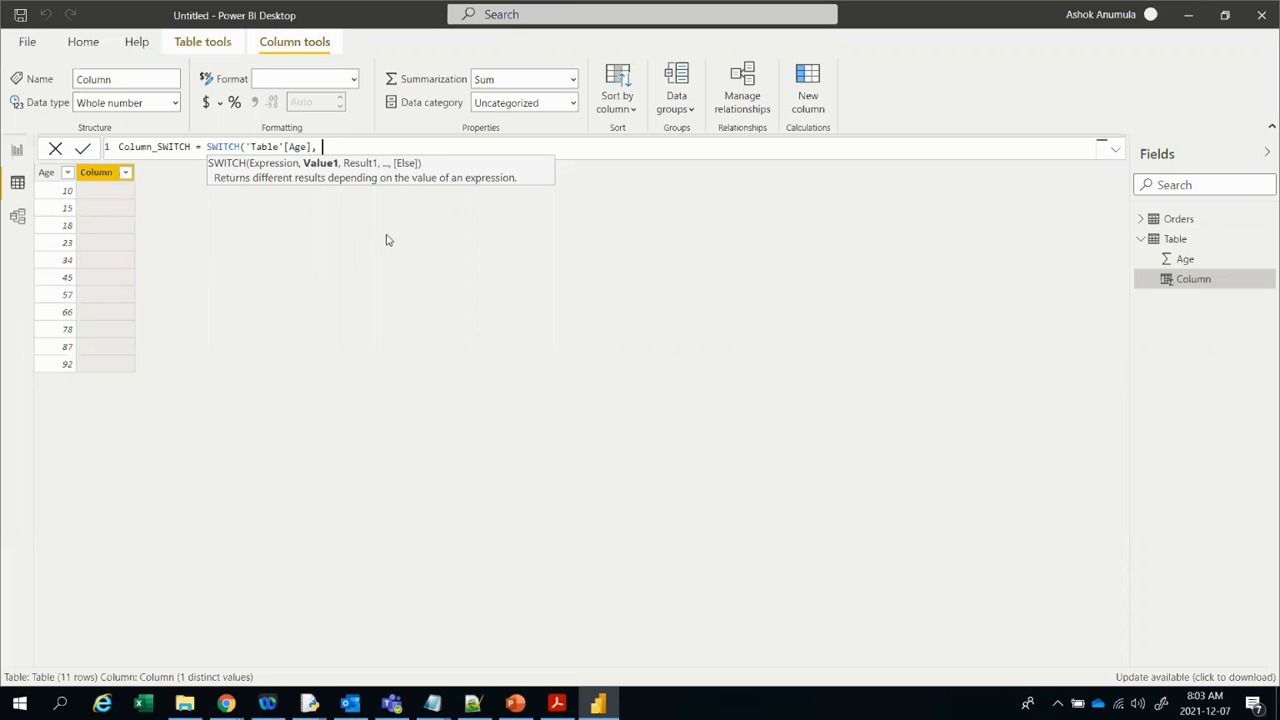
text( 18, "A)
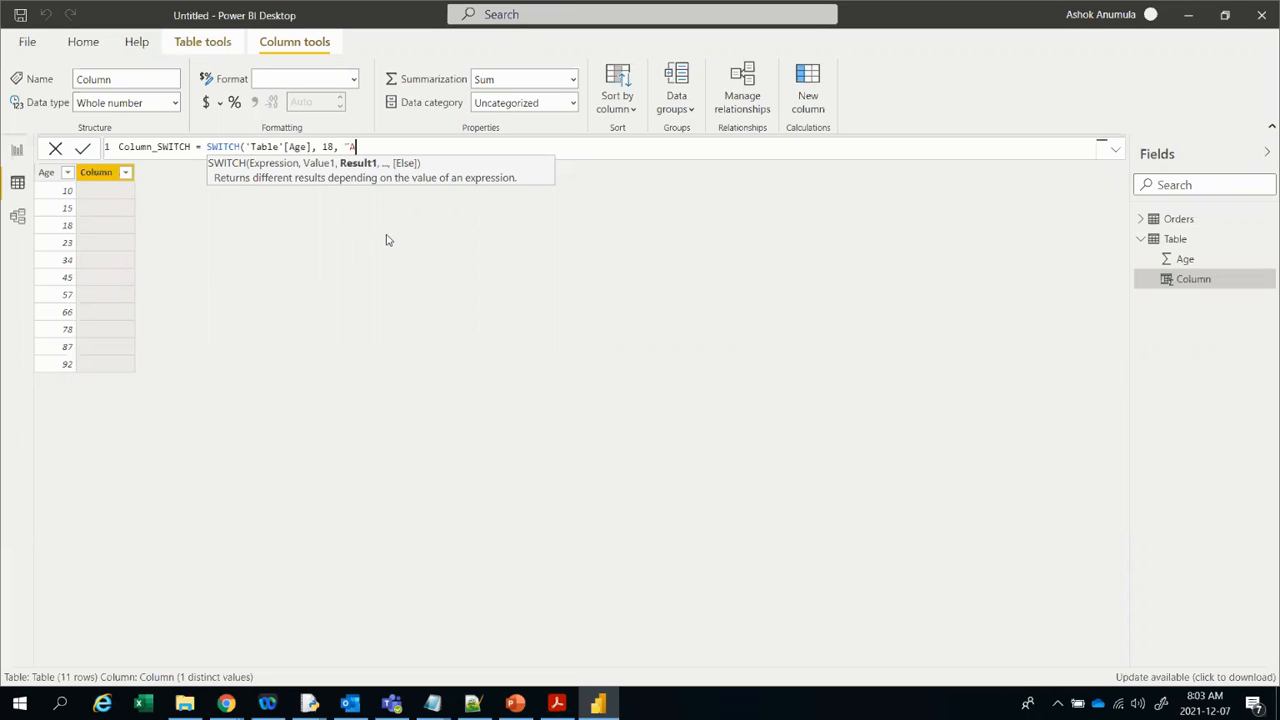
text(ge is i8 years",)
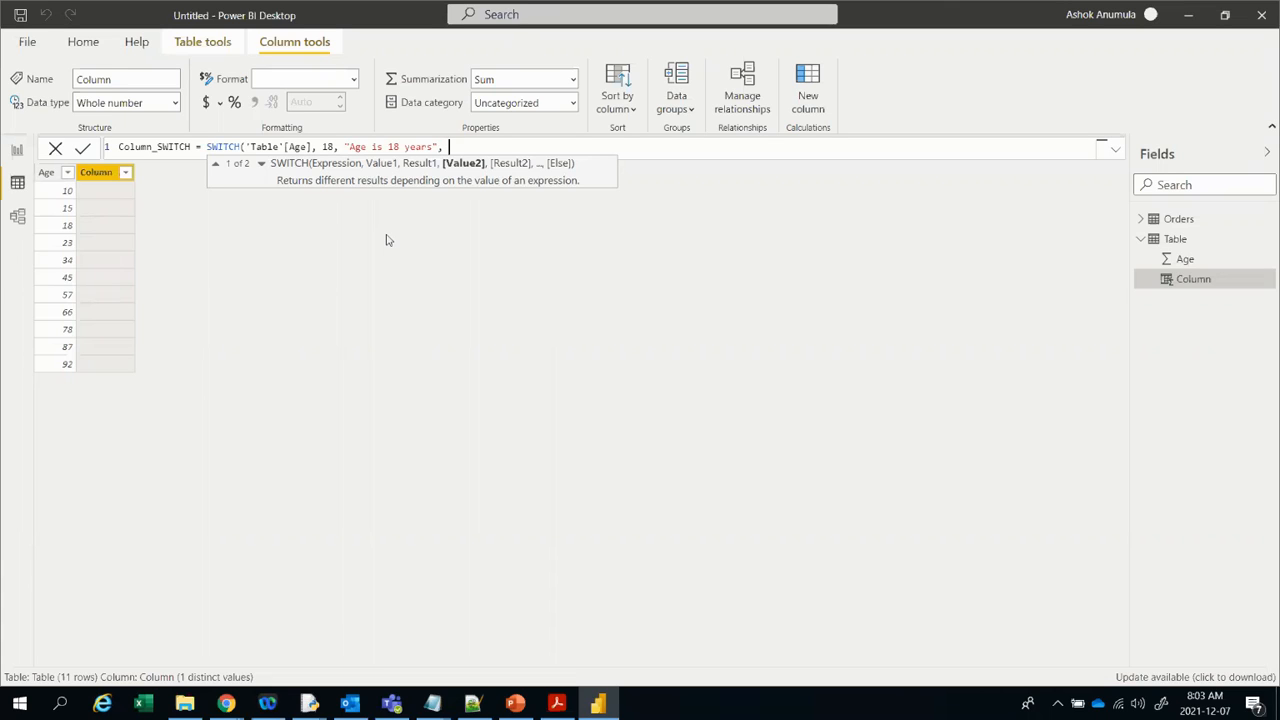
Step: Add the result "Age is 45 years" for 45 and the default "Age is not 18 or 45 years", and commit the formula
text(45, "Age is)
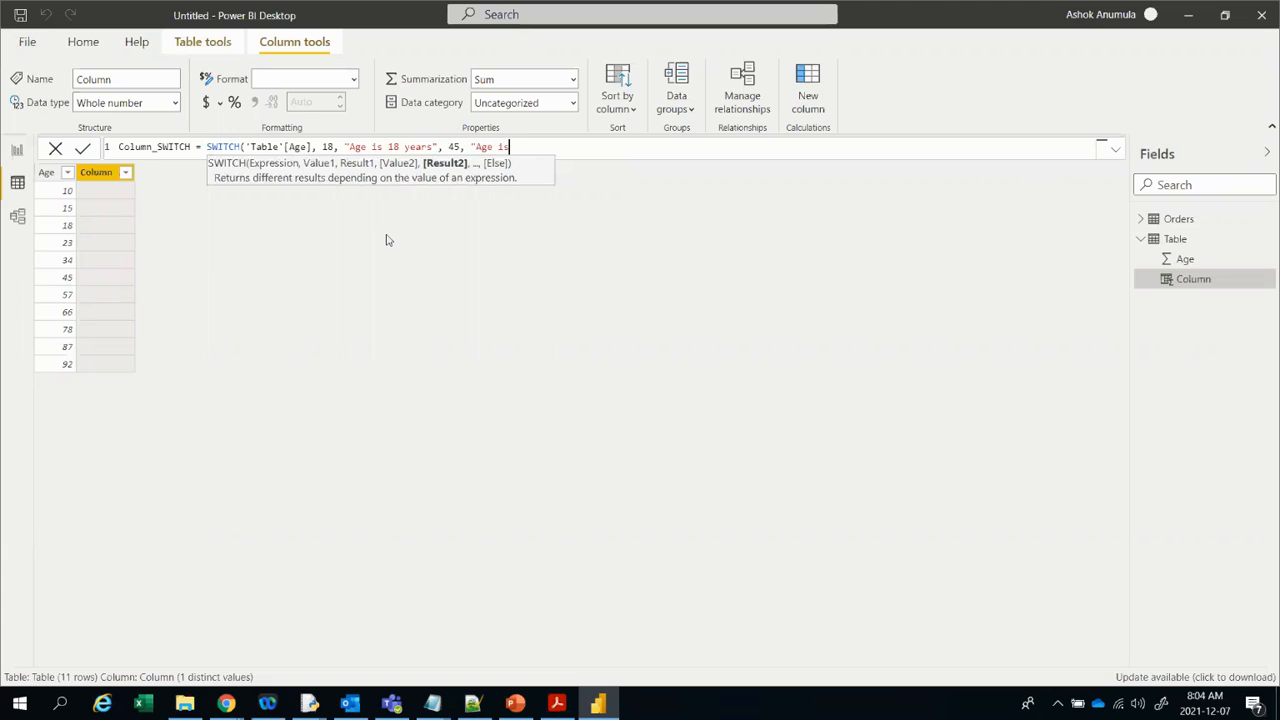
text( 45 years",)
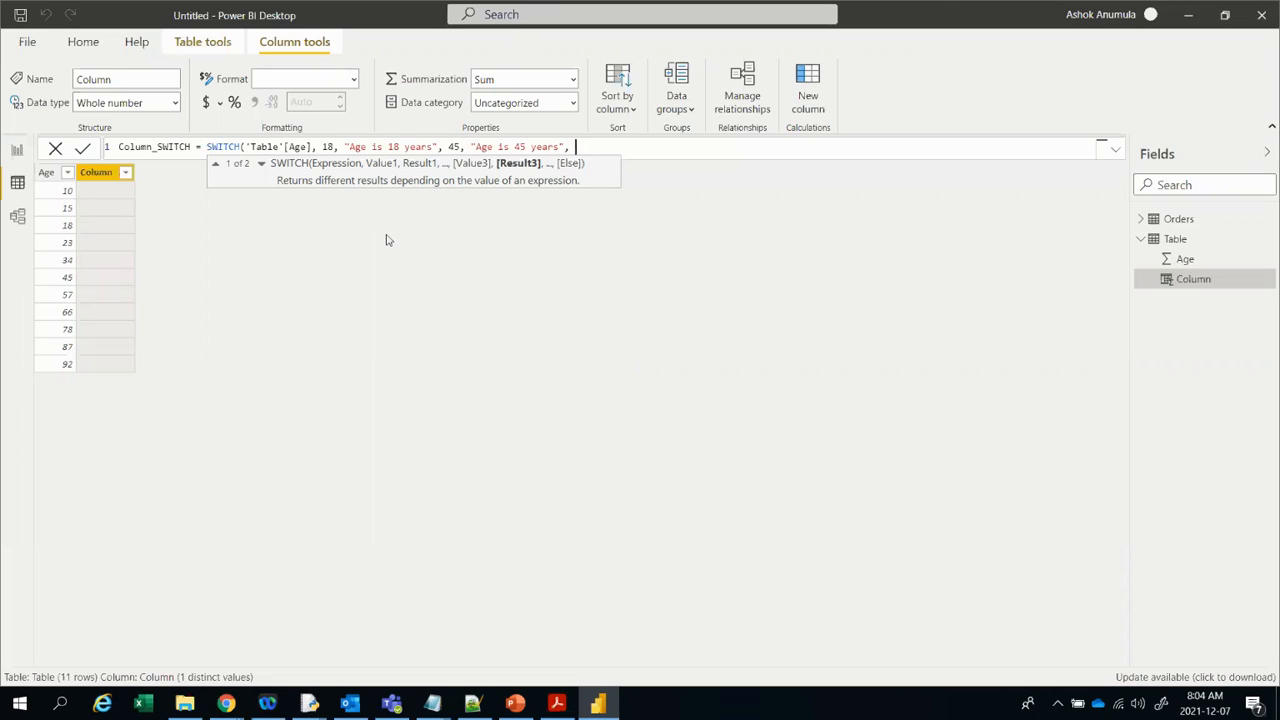
text(")
text(Age is not 18 or 45 years"))
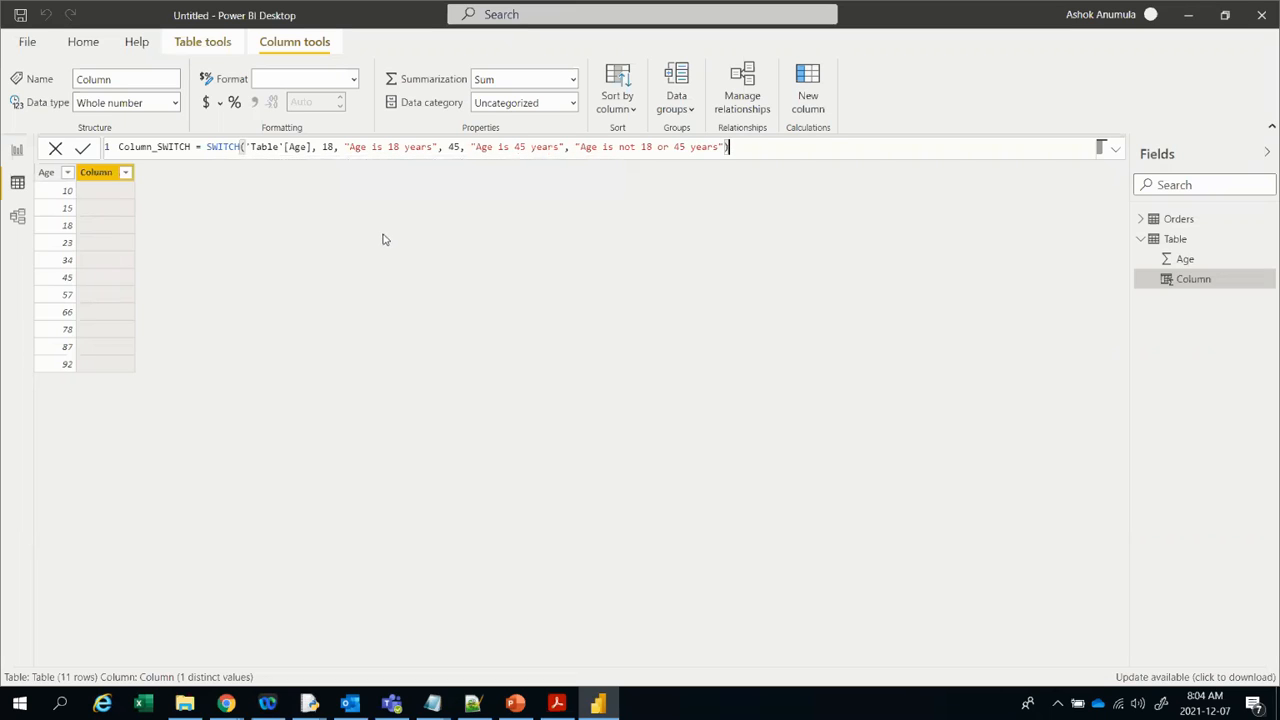
click(82, 148)
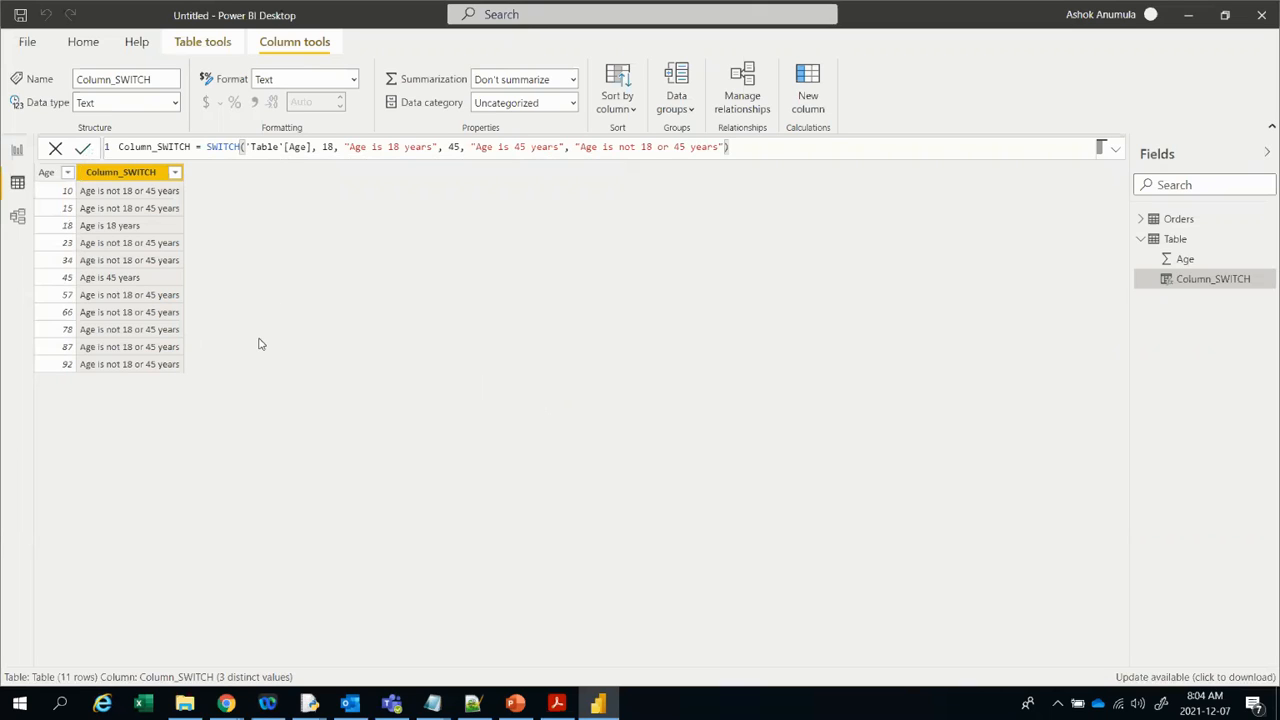
Step: Find and launch ZoomIt64.exe for annotating the screen
click(18, 703)
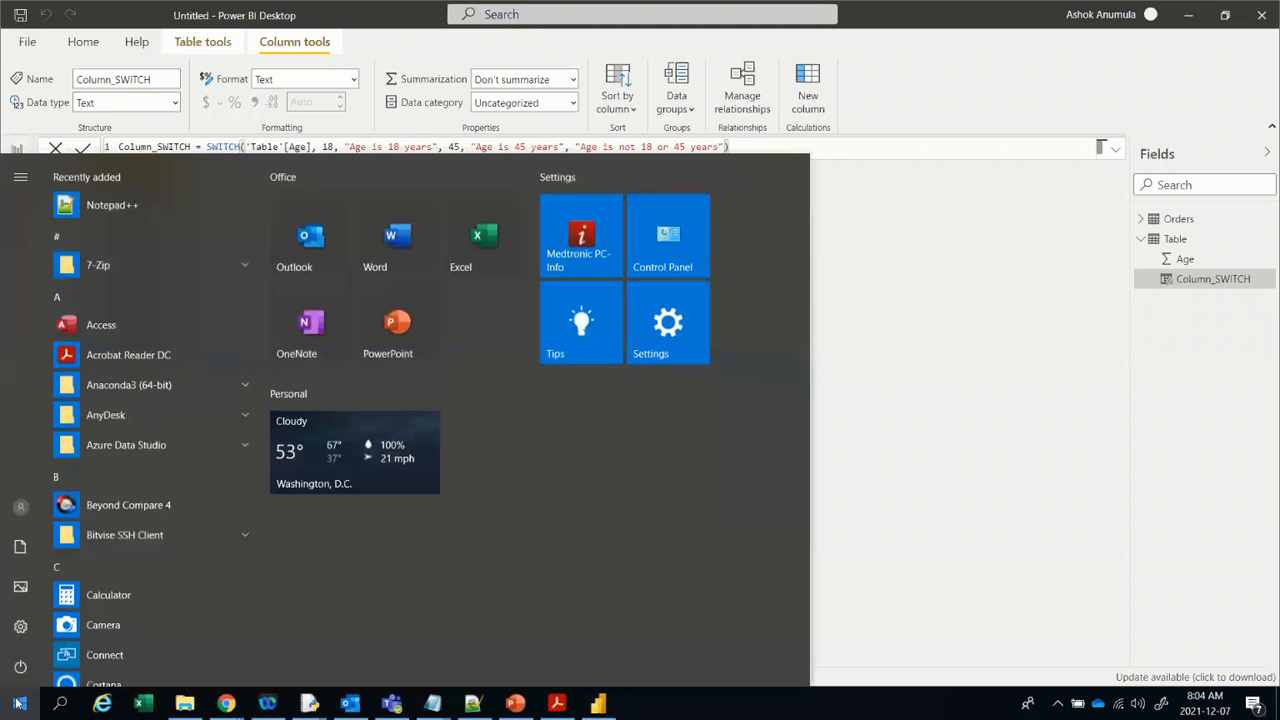
text(zoom)
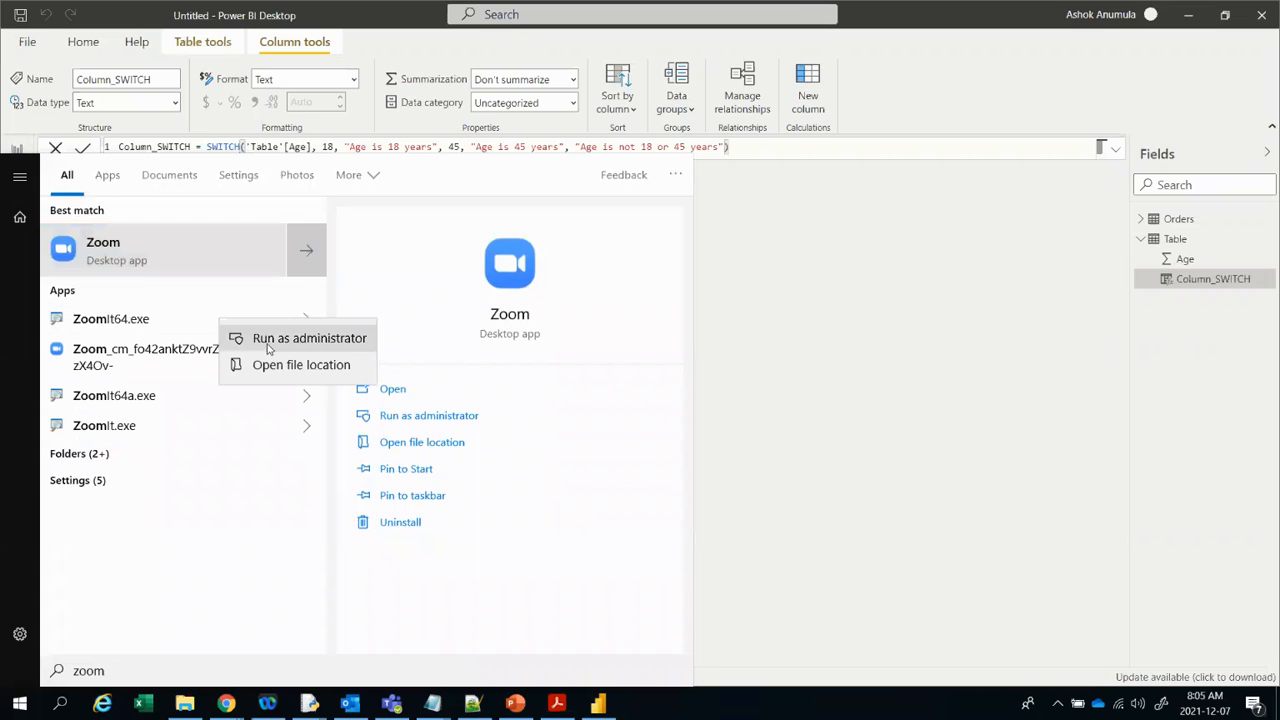
click(173, 325)
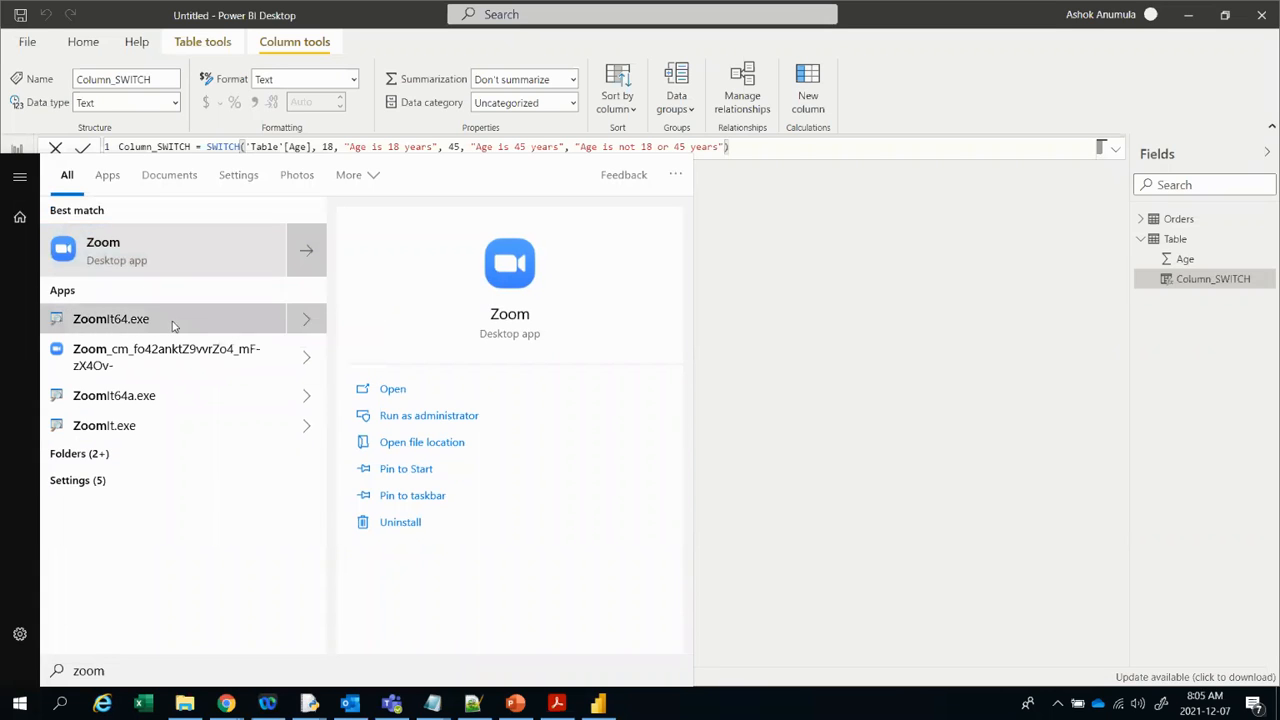
click(828, 318)
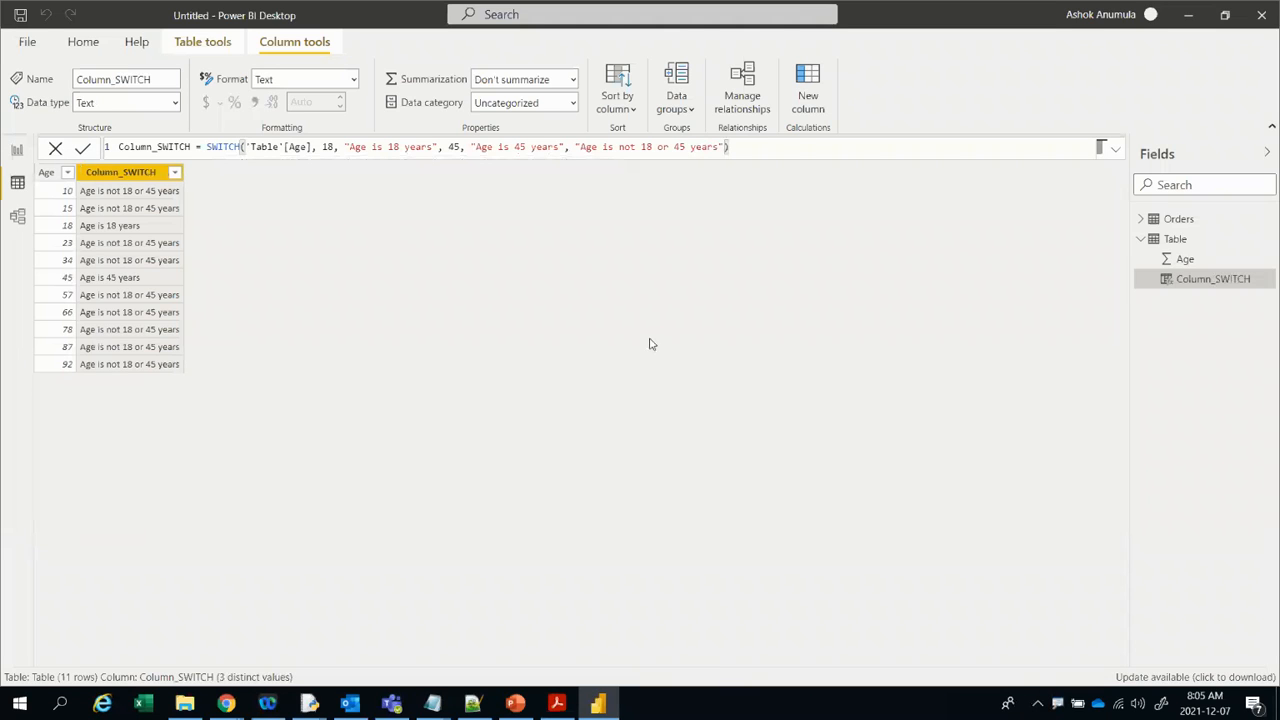
Step: Outline the rows for ages 18, 45, 23 to 34 and 57 to 92 with red rectangles, and clear the annotations
key(ctrl+2)
drag(50, 216, 154, 236)
drag(52, 268, 149, 290)
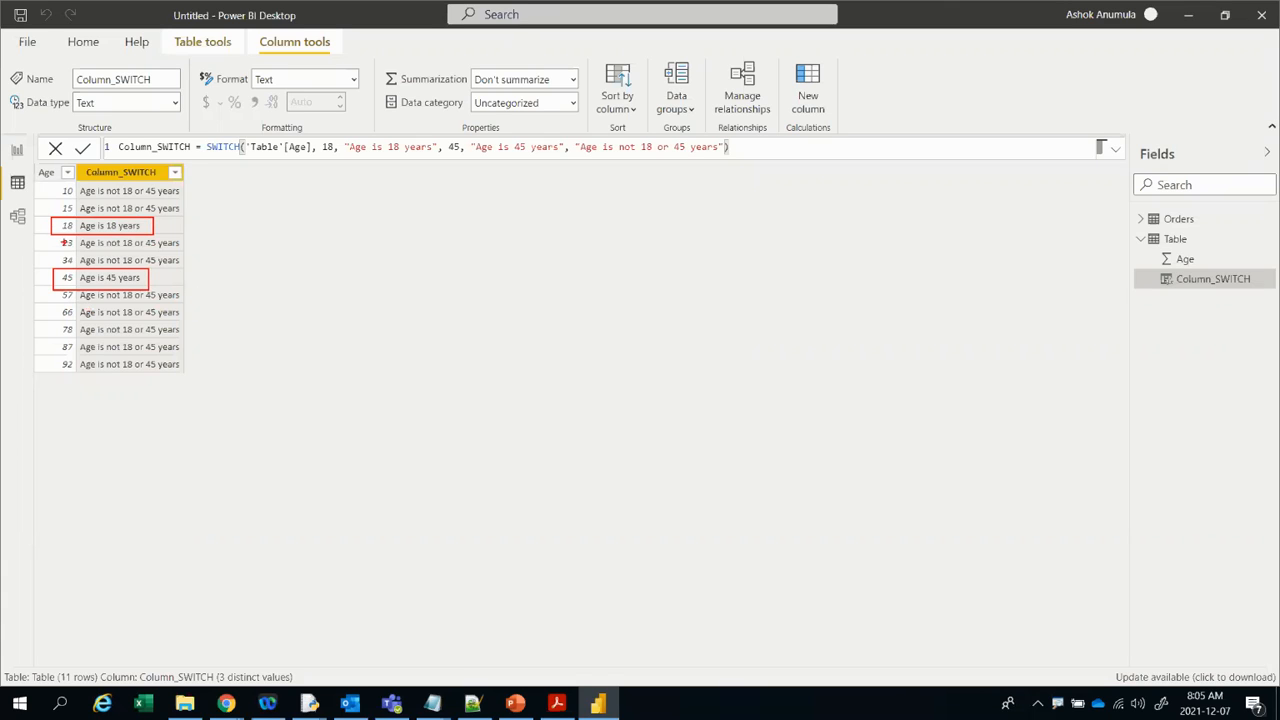
drag(58, 236, 220, 270)
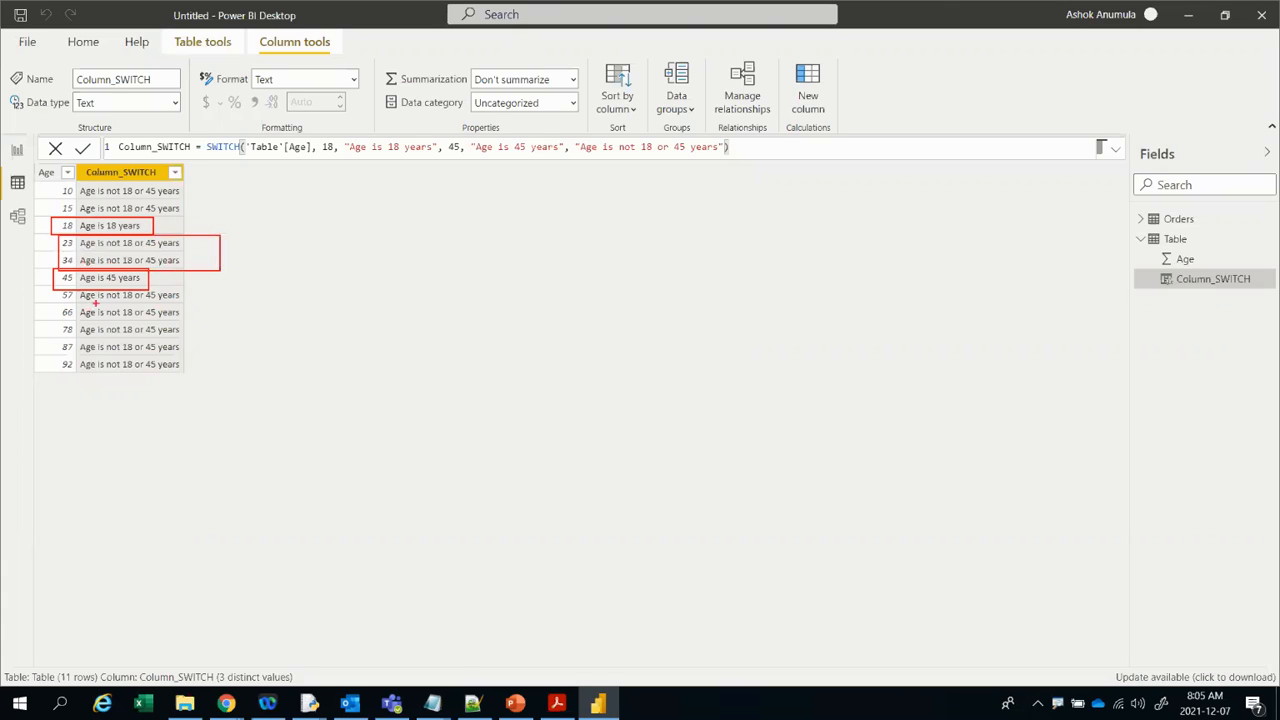
mouse_move(58, 288)
mouse_down()
mouse_move(194, 346)
mouse_move(221, 392)
mouse_up()
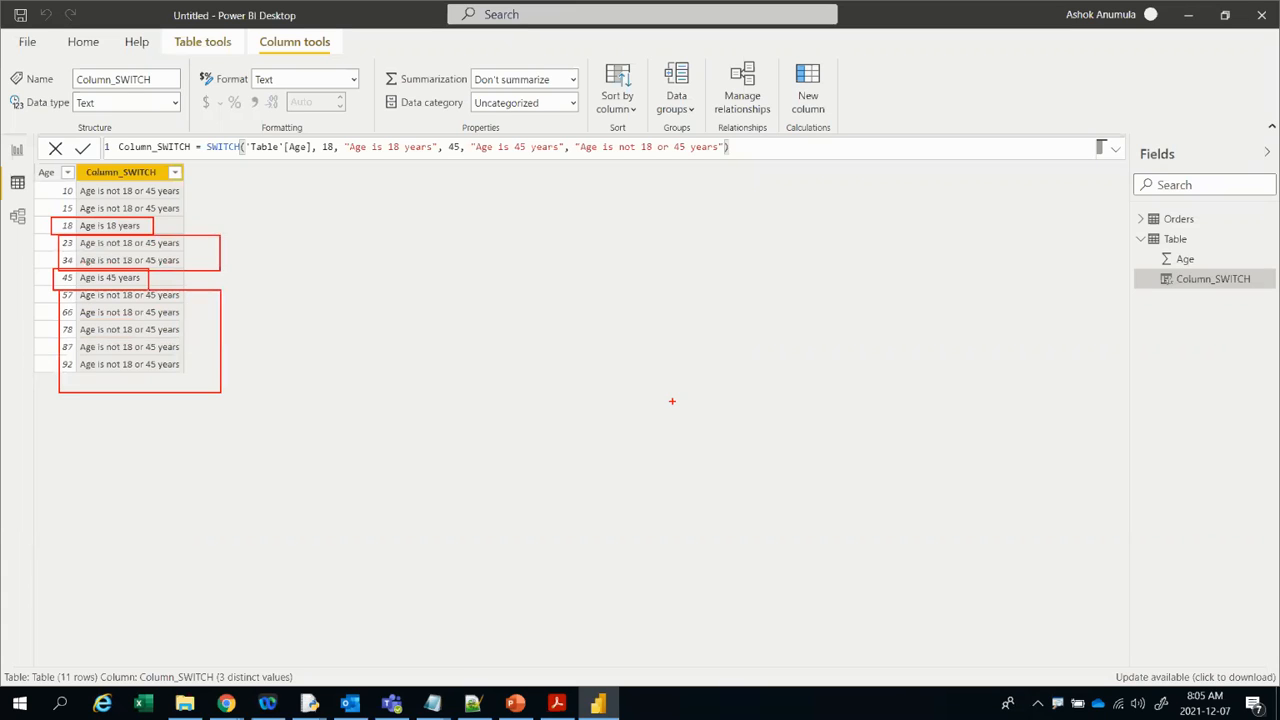
key(Escape)
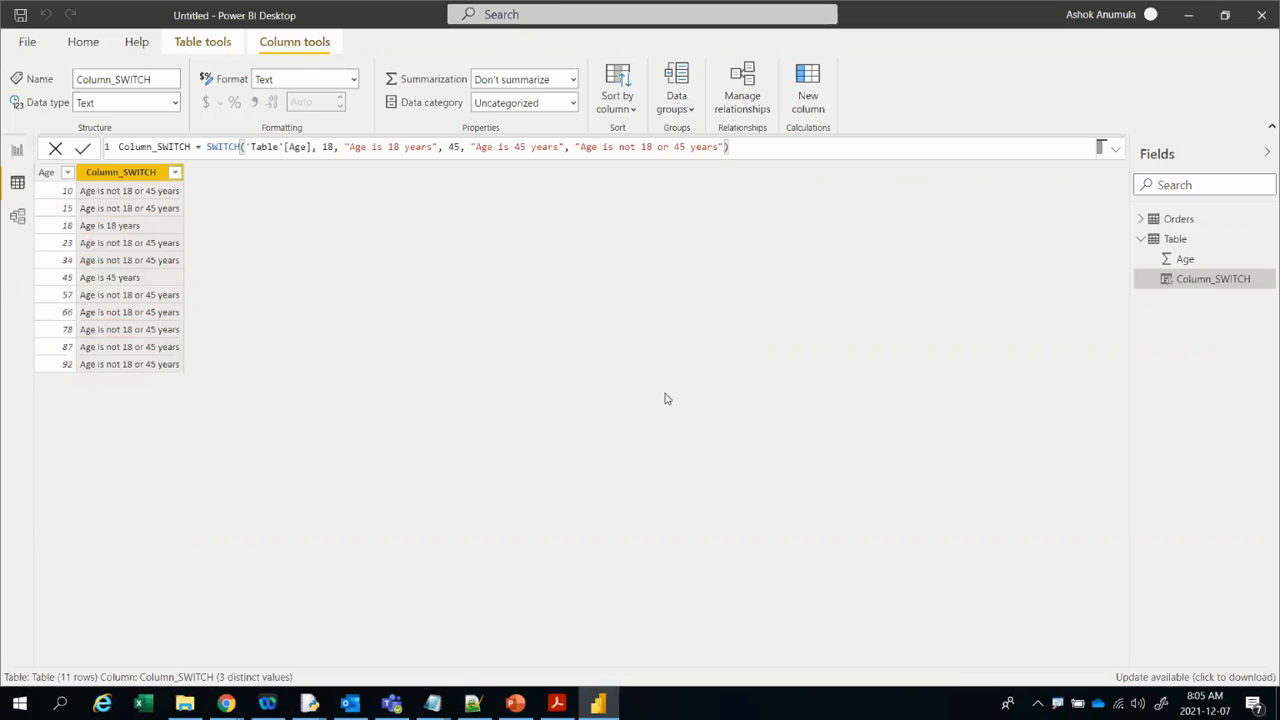
Step: Examine the SWITCH formula's arguments: the Age expression, the values 18 and 45, and the default result
drag(313, 147, 254, 147)
click(334, 147)
drag(335, 147, 322, 147)
click(333, 147)
click(461, 147)
drag(576, 148, 722, 139)
click(740, 146)
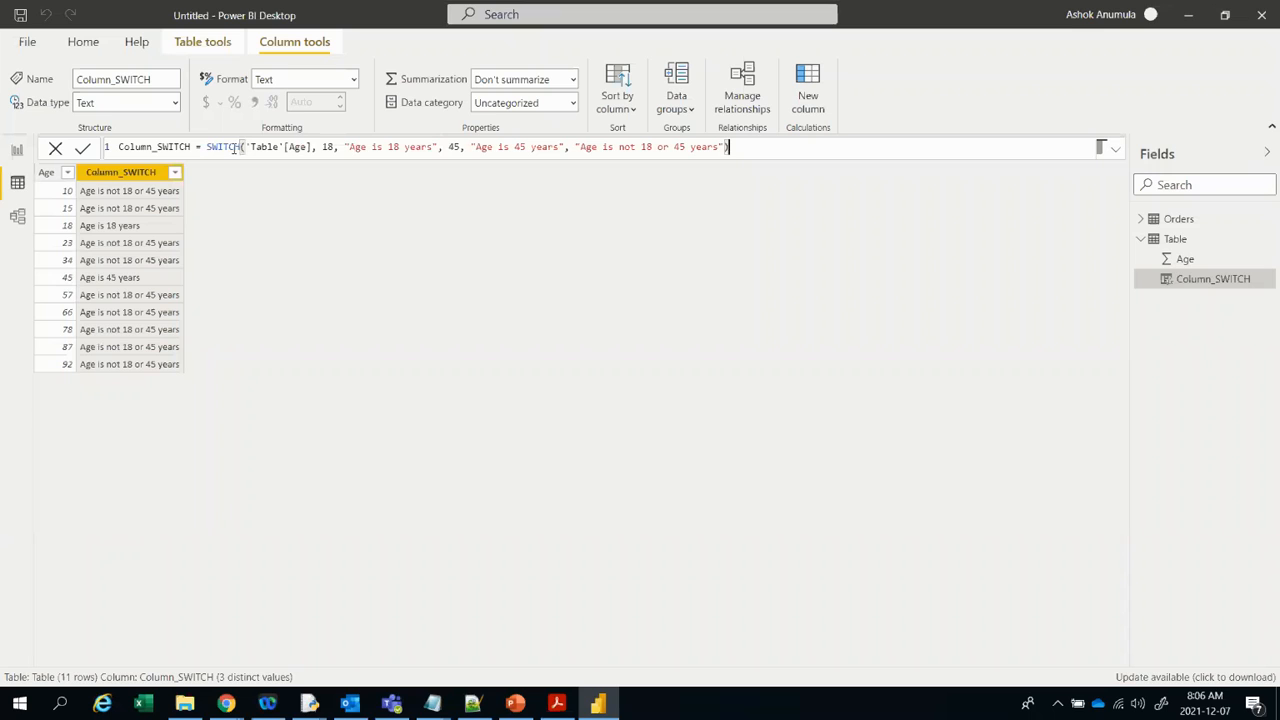
Step: Add a calculated column named Column_SWITCH_TRUE to the Age table and begin its formula with the SWITCH function
click(808, 85)
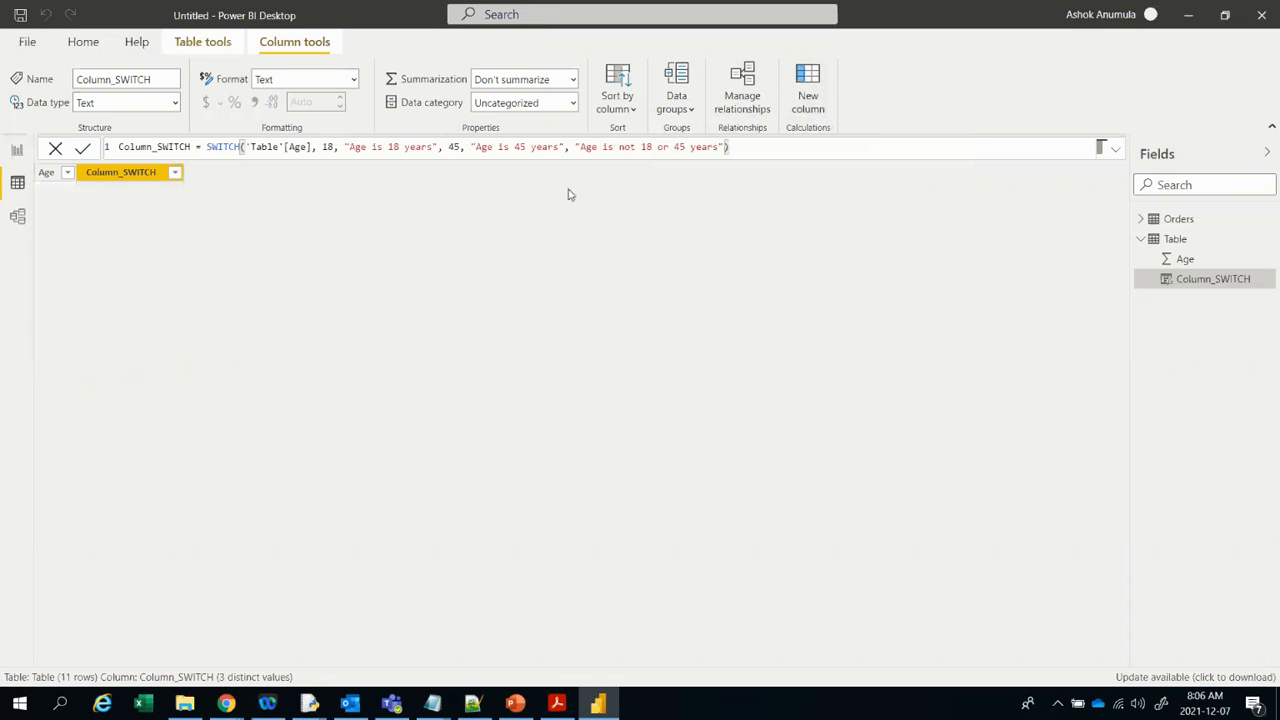
click(180, 146)
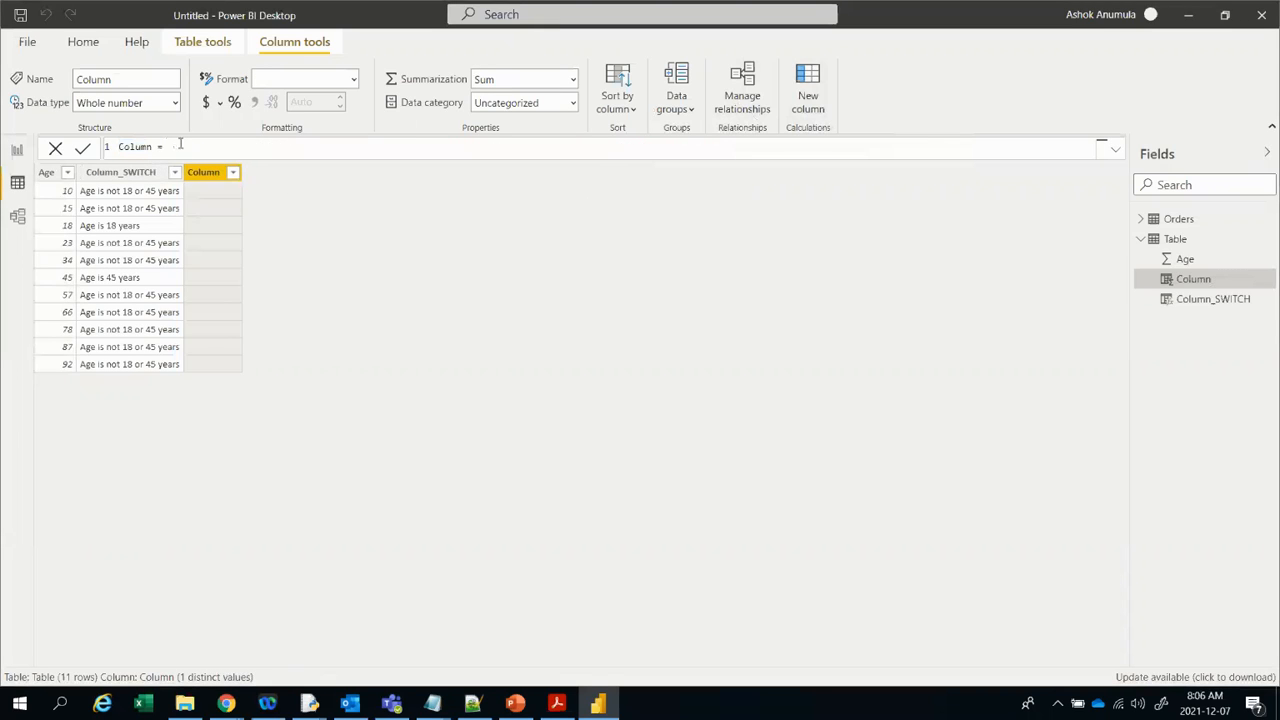
text(_SWITCH_TRUE)
click(271, 146)
text(SWI)
key(Tab)
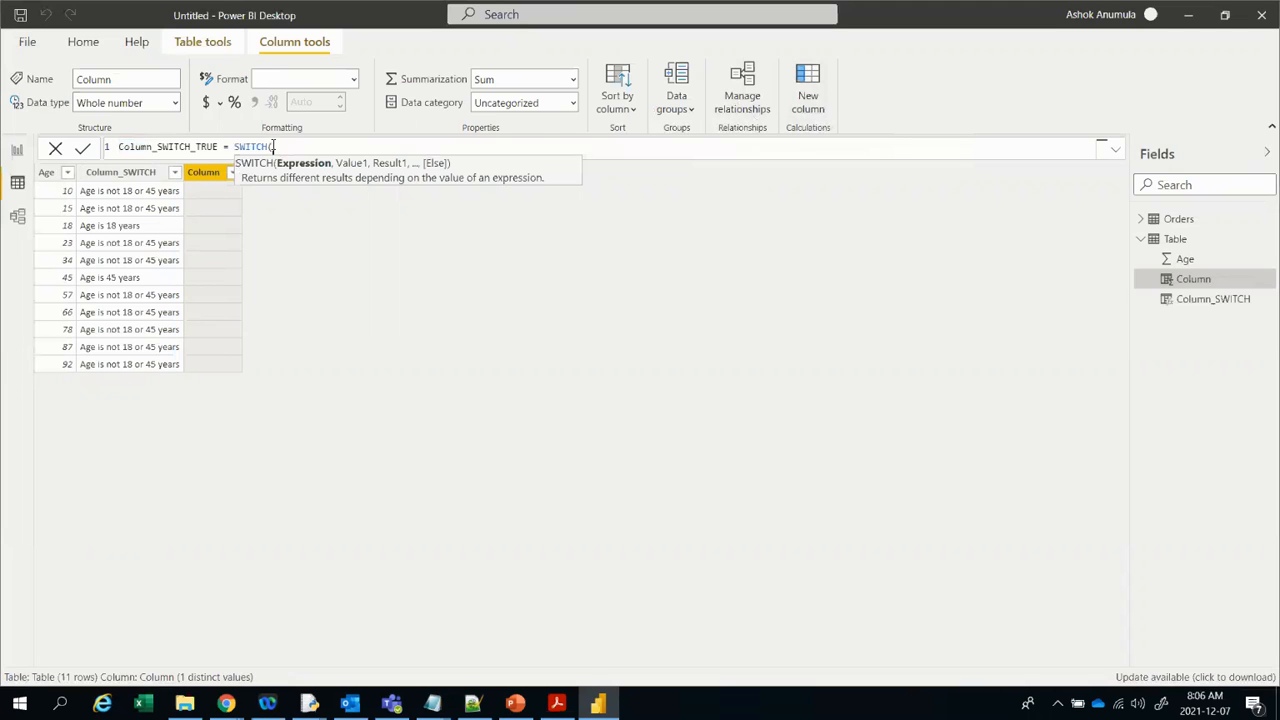
Step: Enter TRUE() as the SWITCH expression and start a new formula line for the conditions
key(shift+Return)
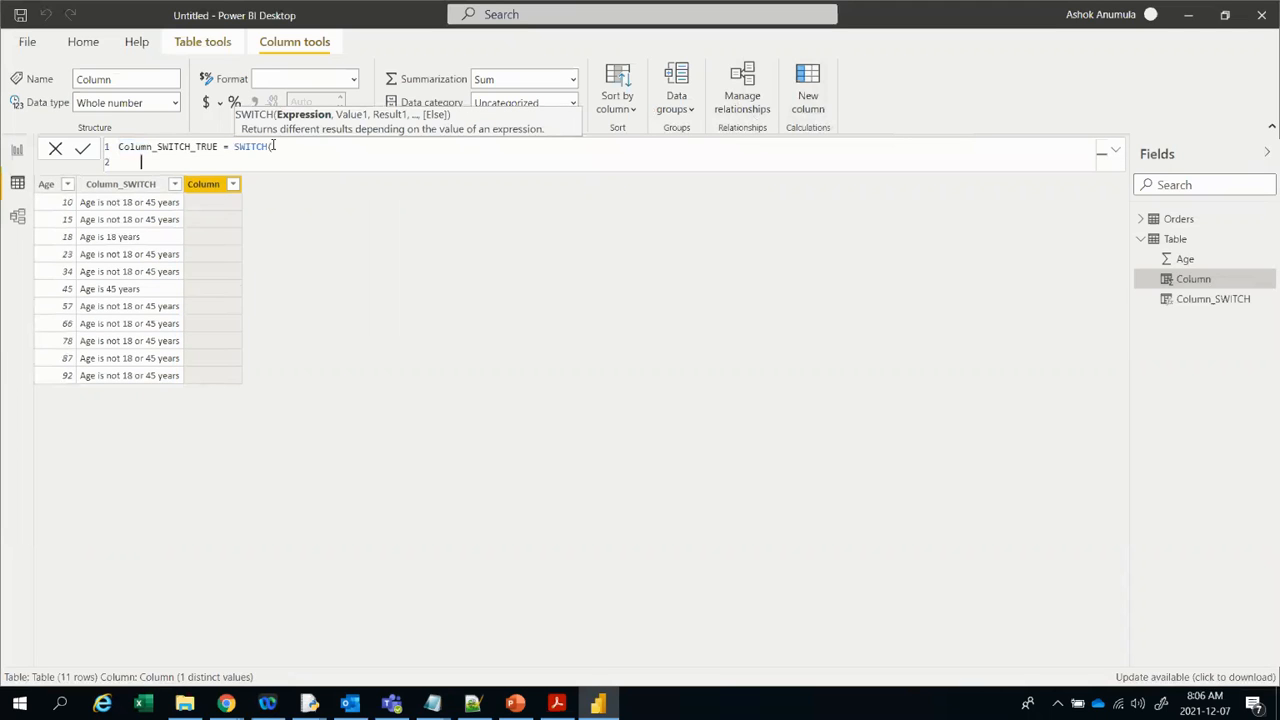
key(BackSpace)
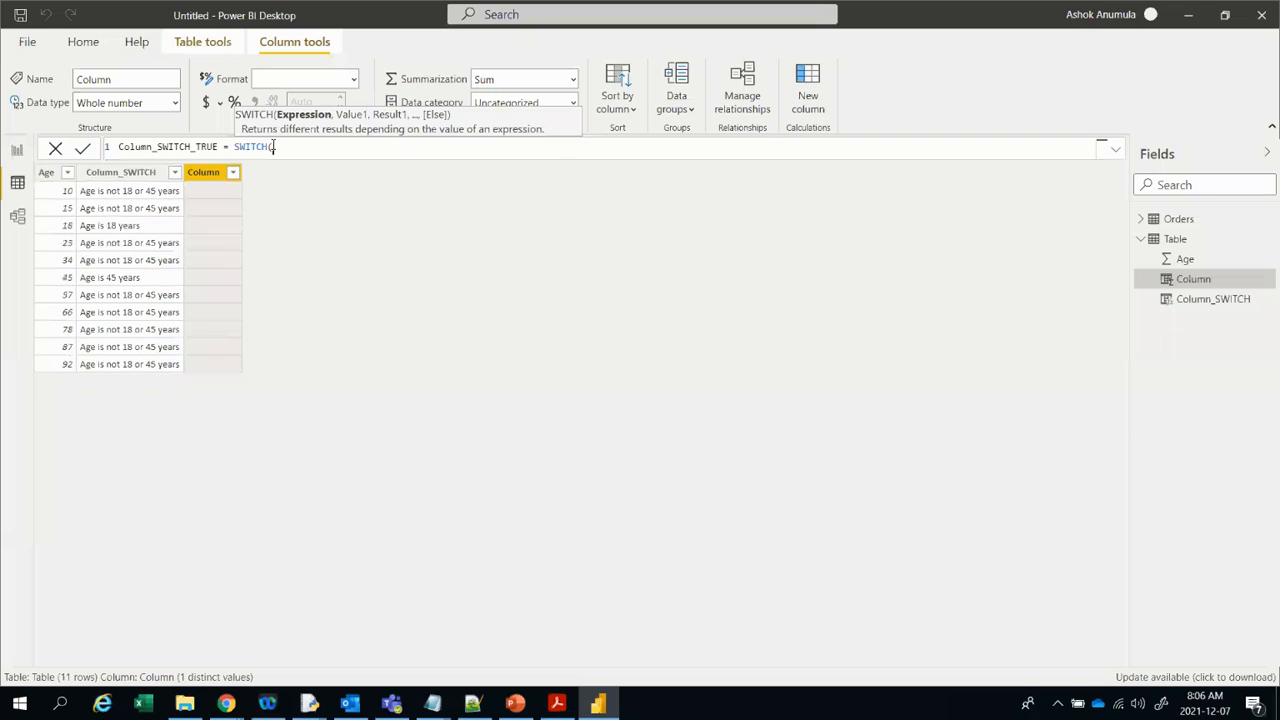
text(TRUE)
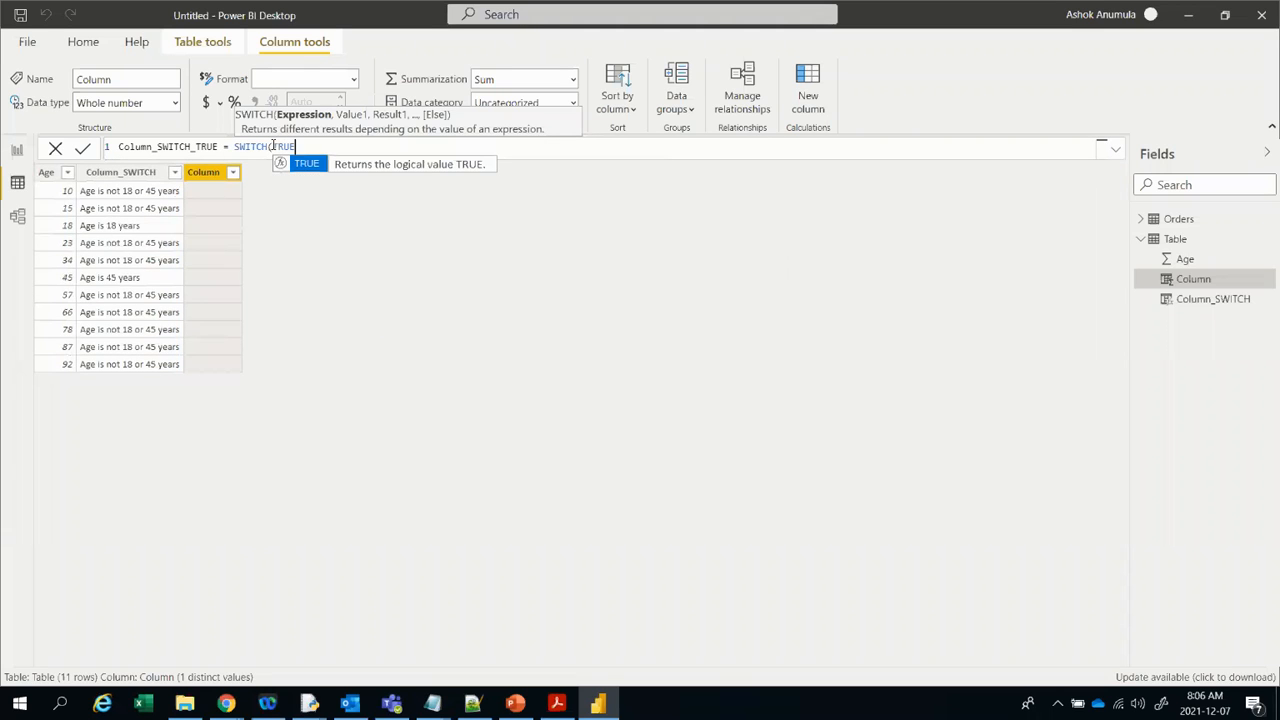
text((),)
key(shift+Return)
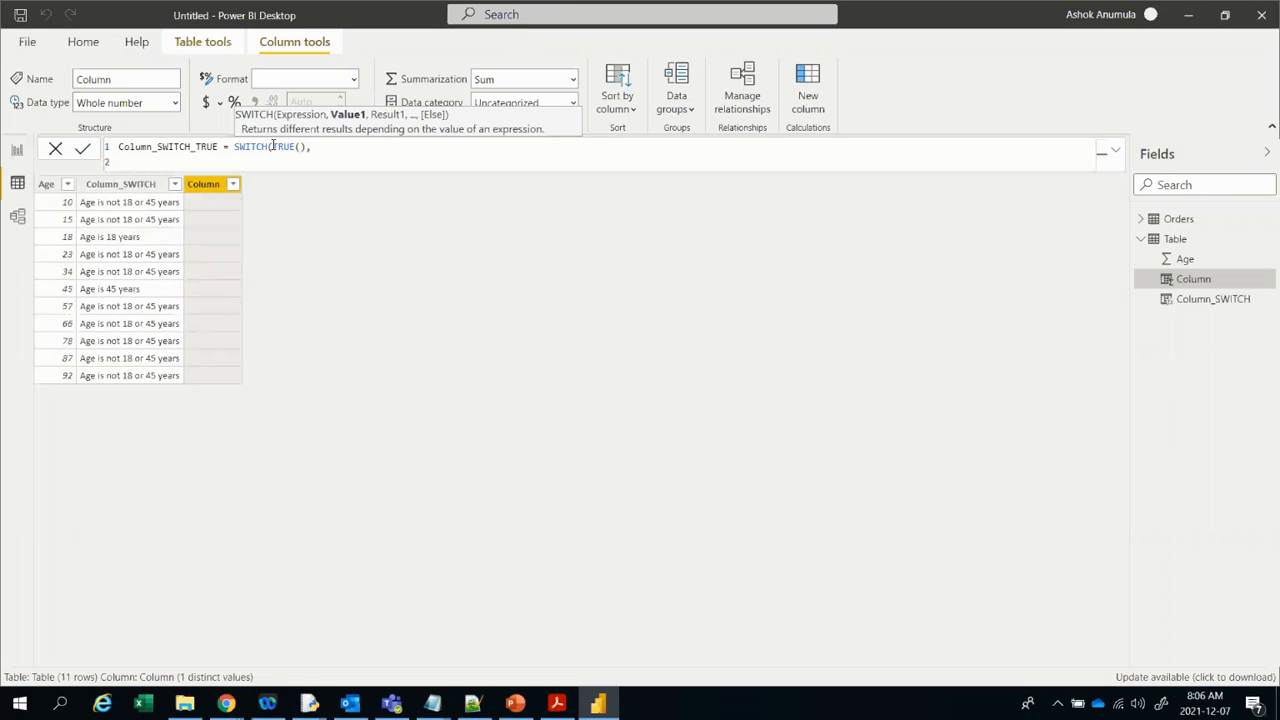
Step: Add the condition 'Table'[Age] = 18 with the result "Age is 18 years" on its own line
text(age)
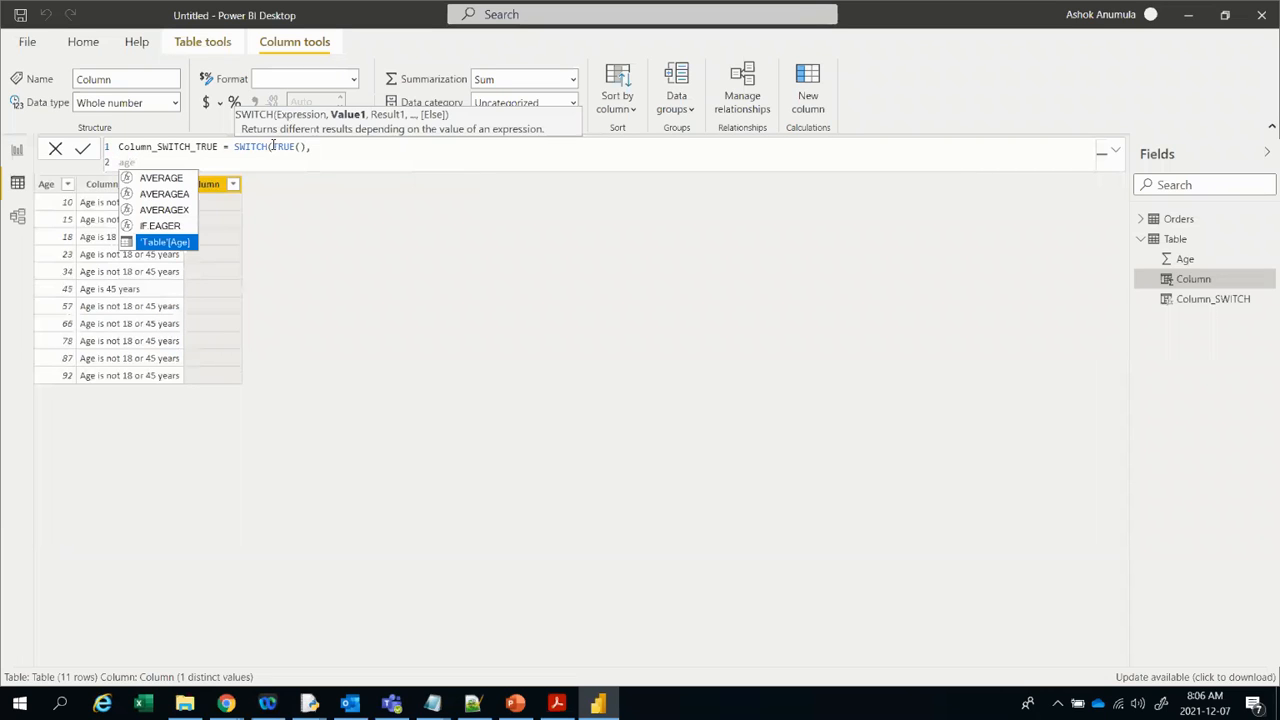
click(178, 243)
text(= )
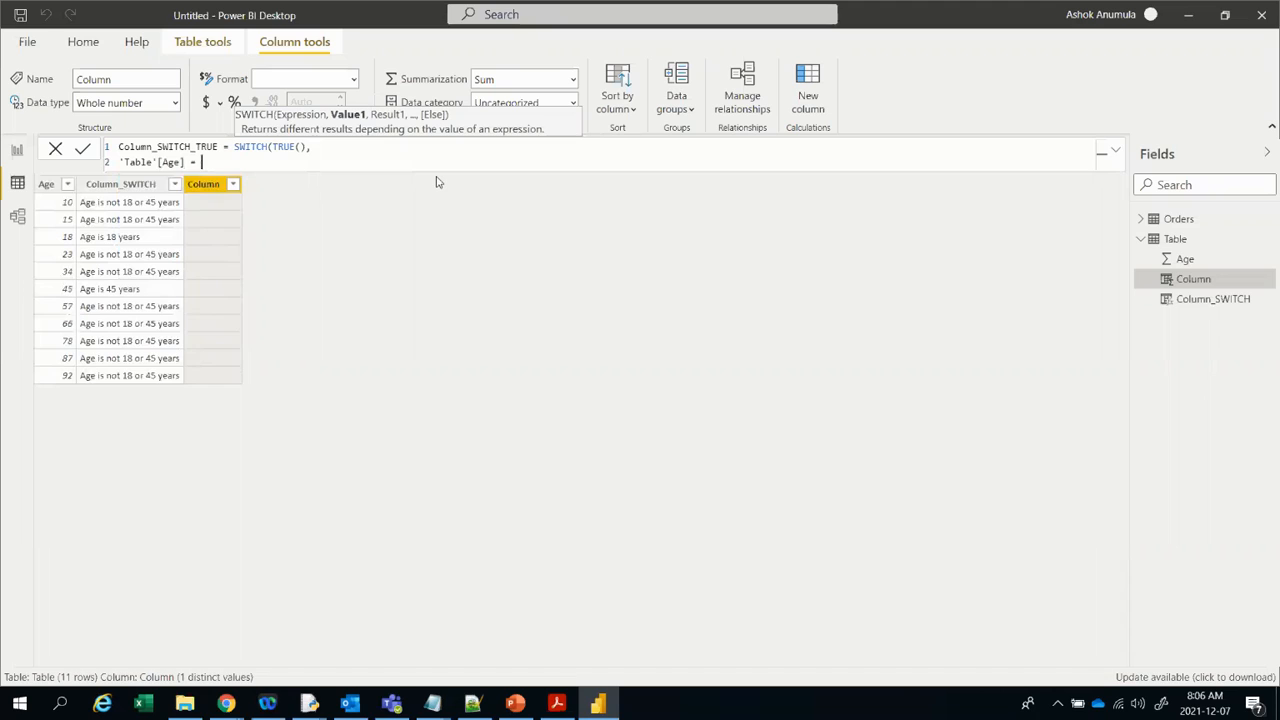
text(18, "A)
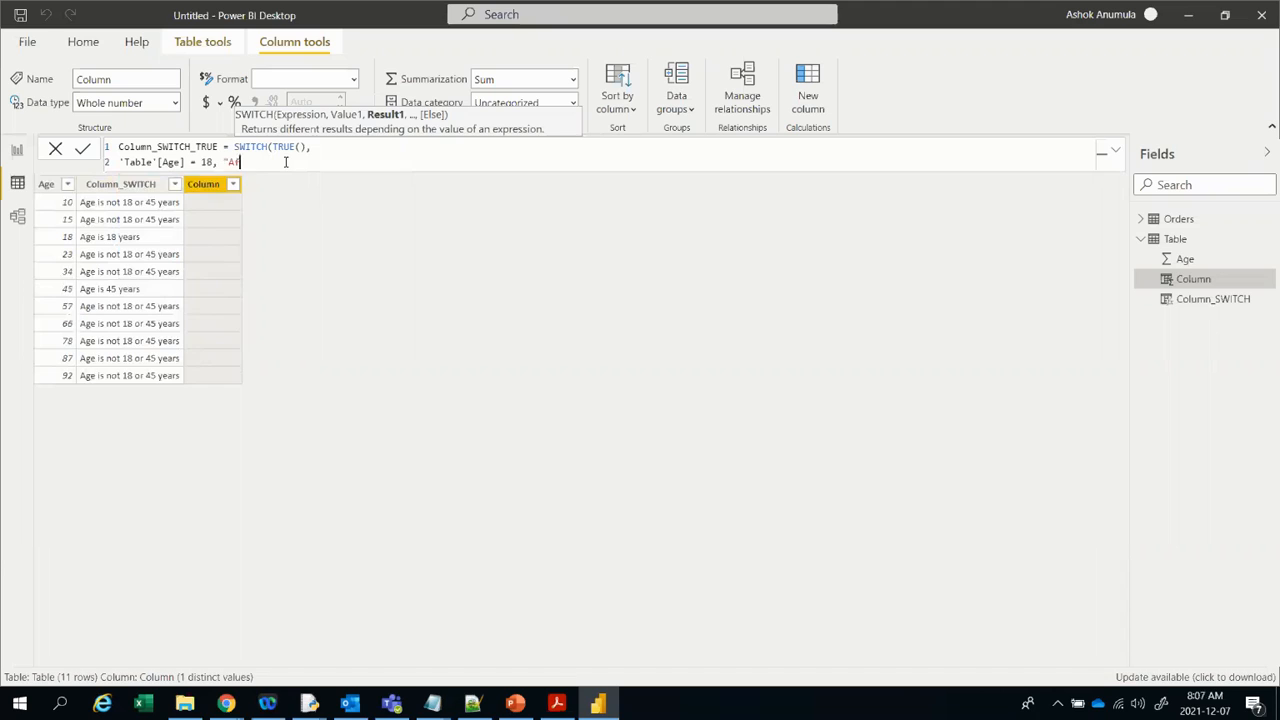
text(ge is 18 years",)
key(shift+Return)
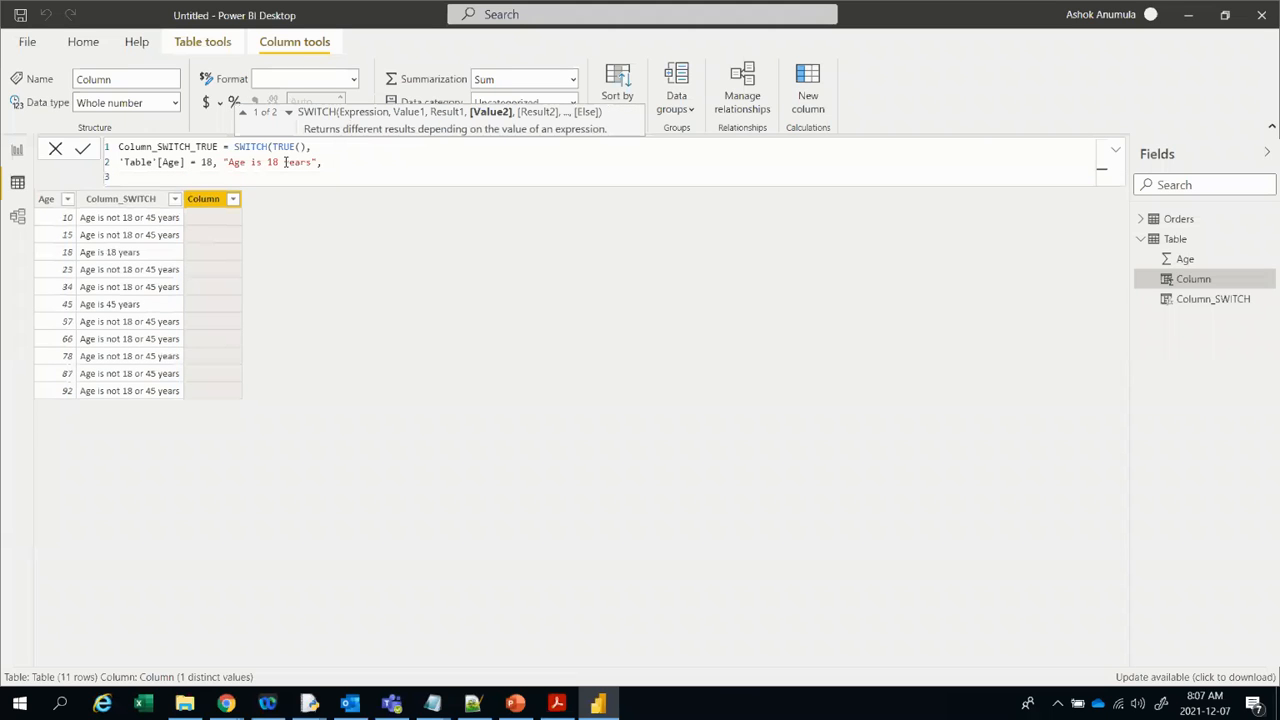
Step: Add the condition 'Table'[Age] = 45 with the result "Age is 45 years" on the third line
text(age)
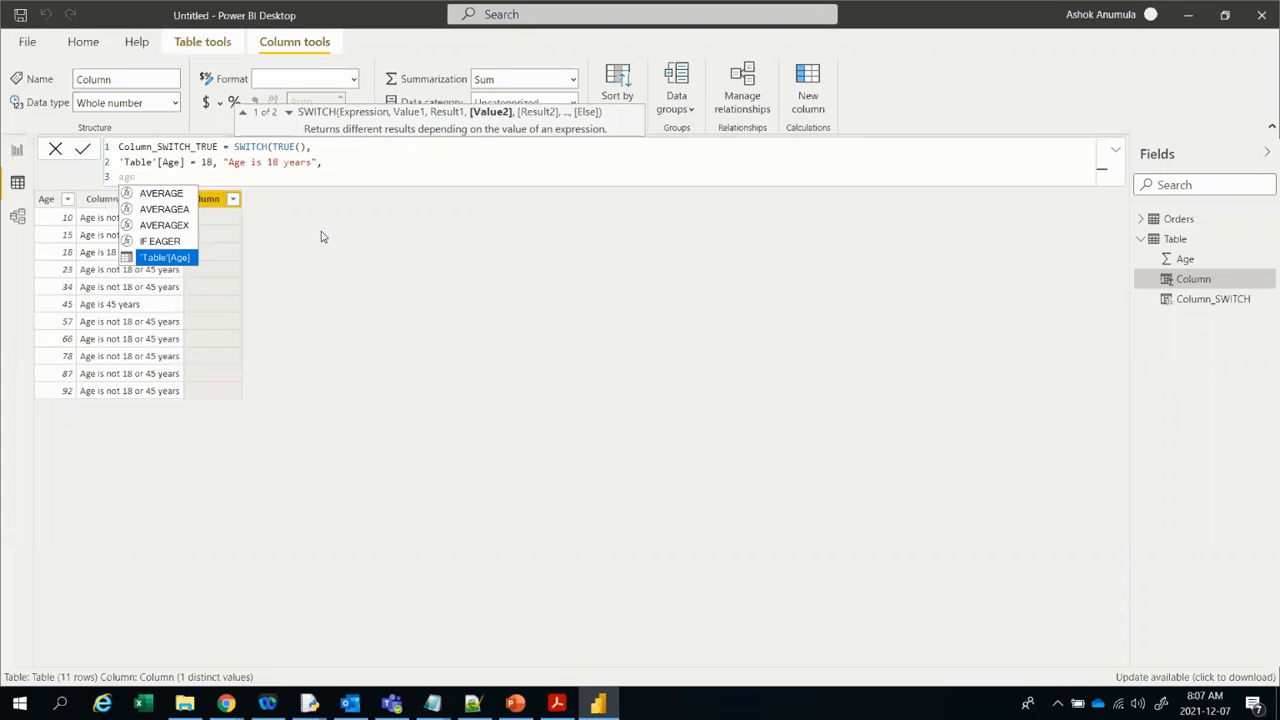
click(187, 262)
text(= 45)
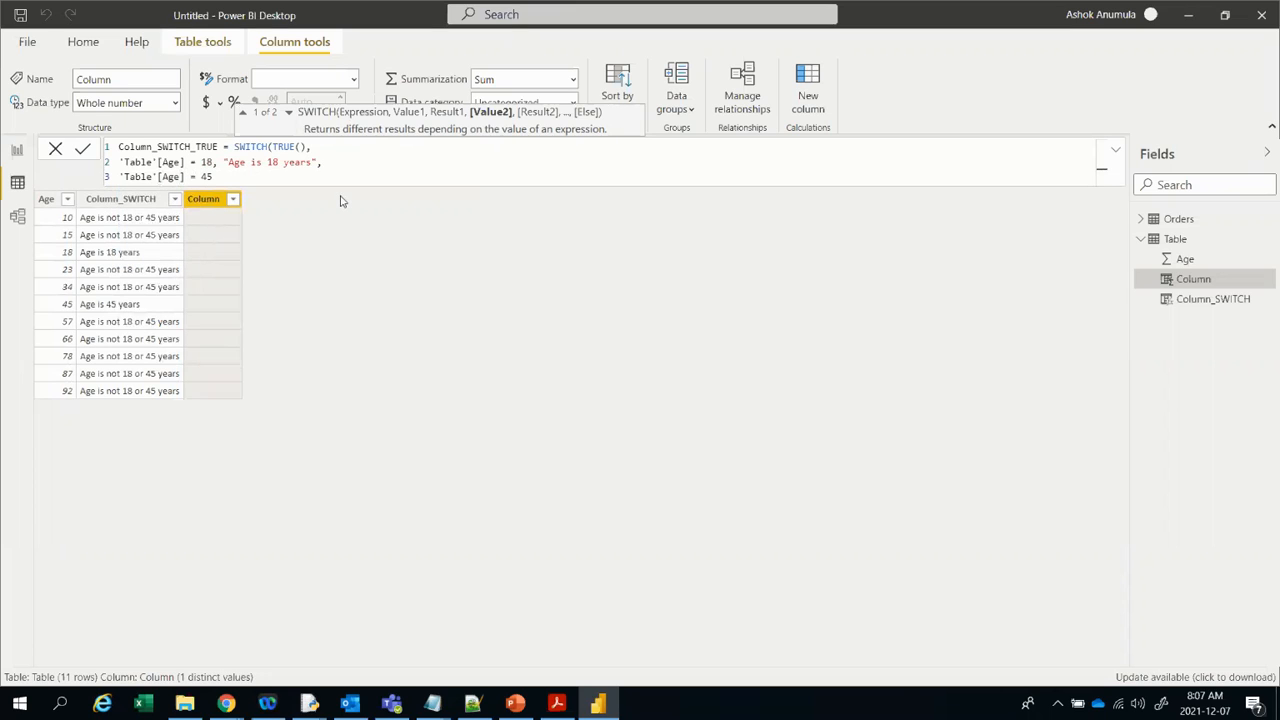
text(, "Age )
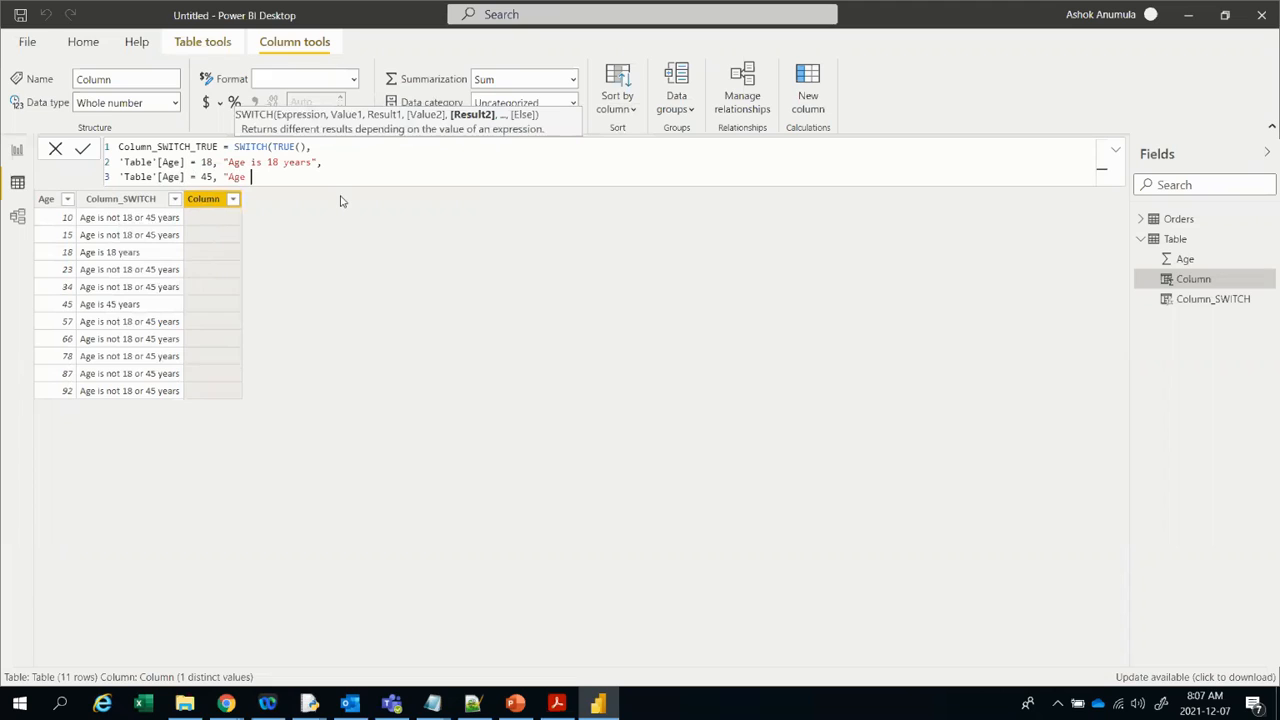
text(is 45 years",)
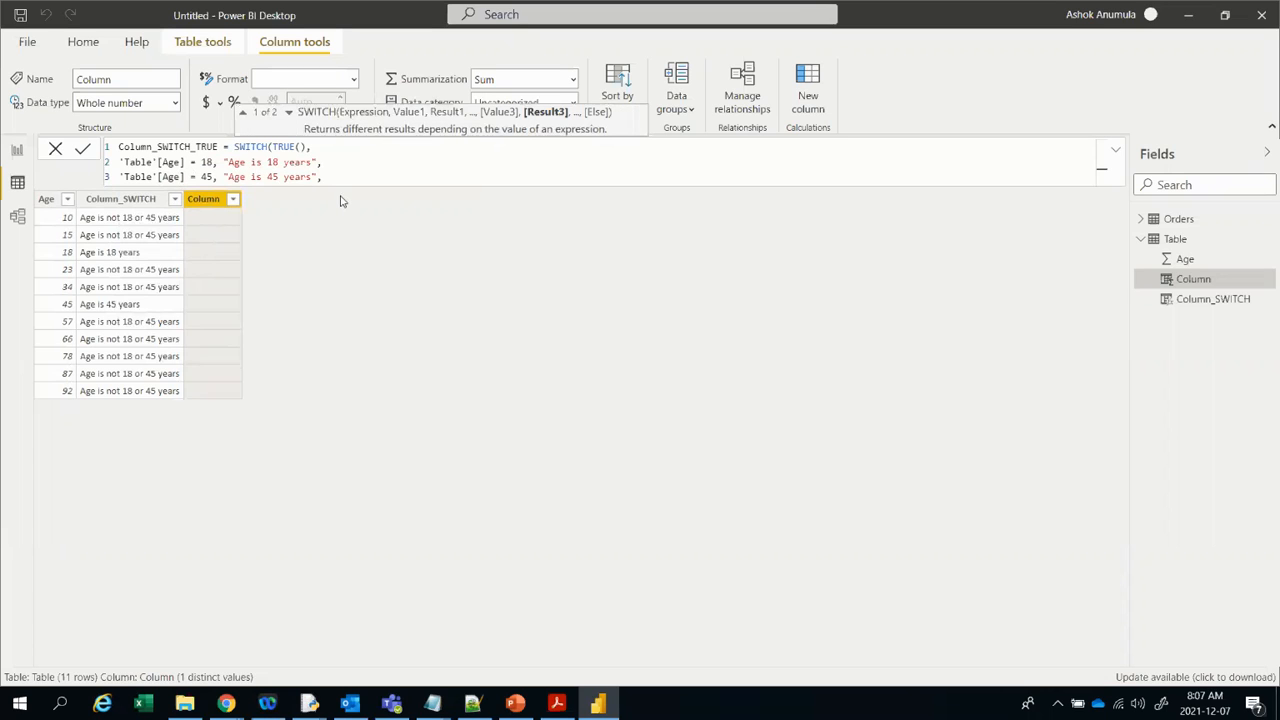
Step: Add the default result "Age is not 18 or 45 years" on a new line and close the SWITCH formula
key(shift+Return)
text("Age i)
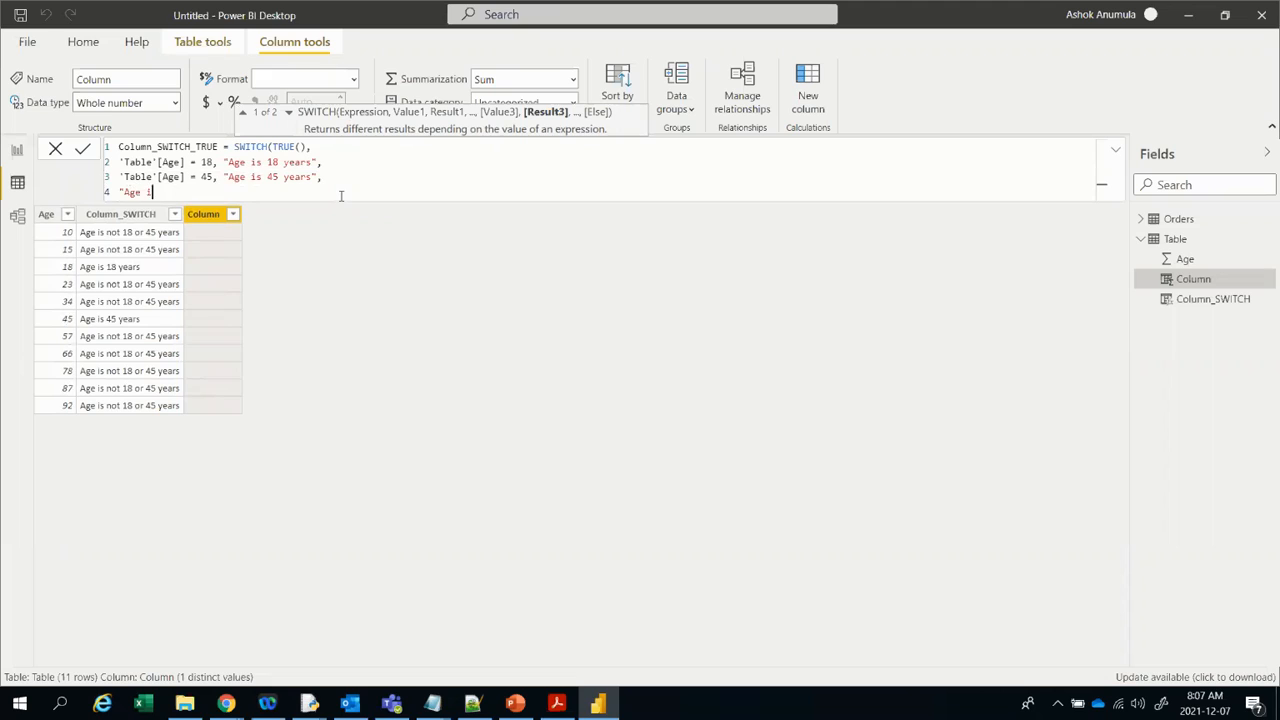
text(s not 18 or 45 years"))
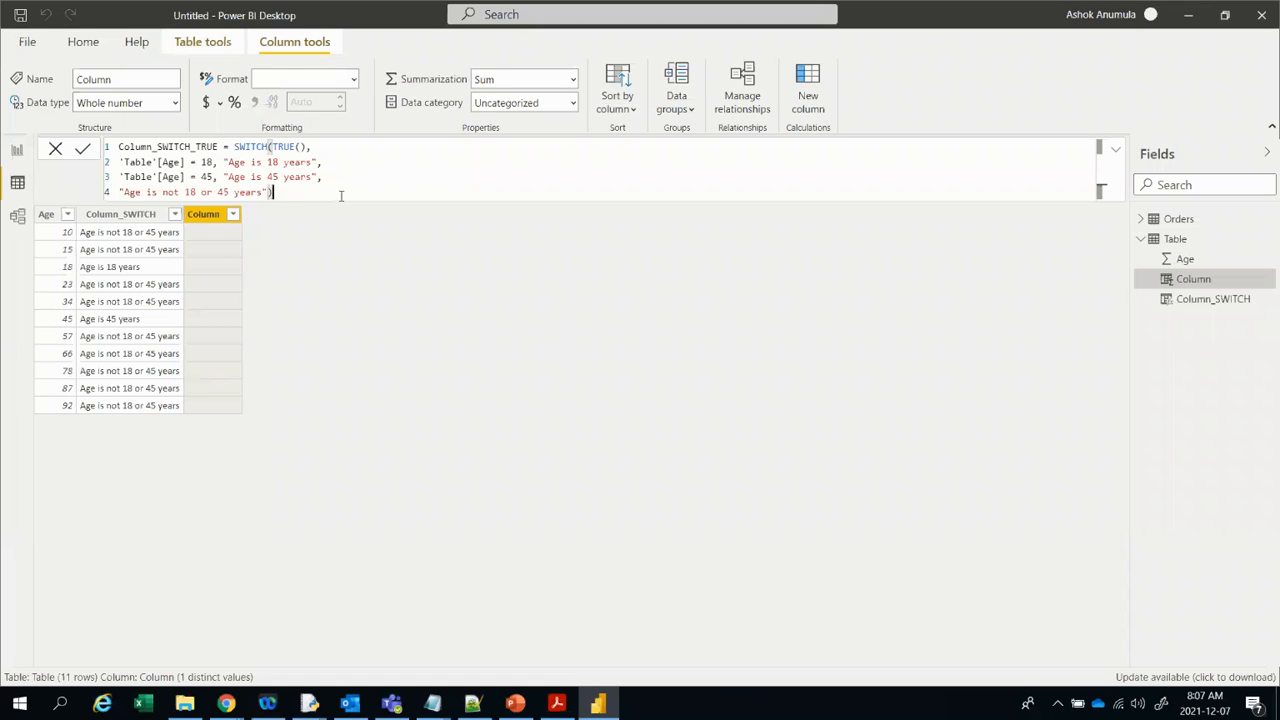
Step: Review the equality conditions and the first result in the SWITCH(TRUE()) formula, and commit the formula
double_click(194, 162)
click(197, 176)
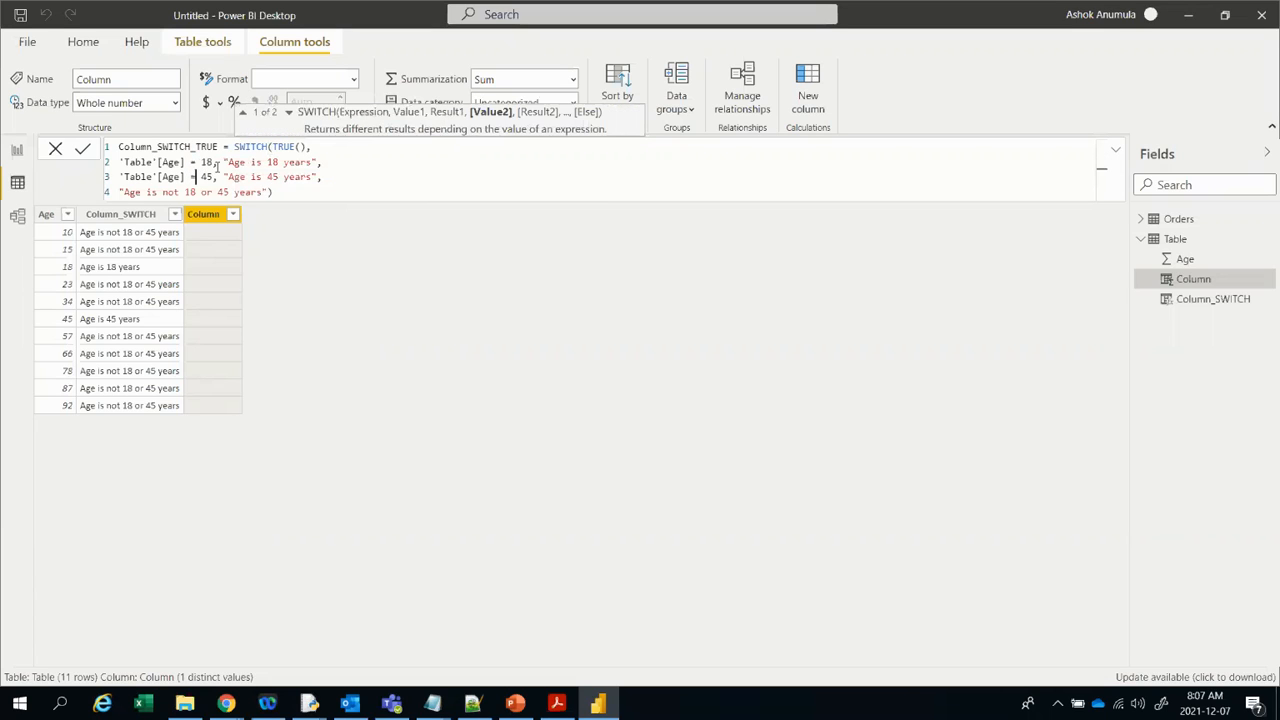
drag(220, 162, 120, 177)
drag(296, 145, 275, 161)
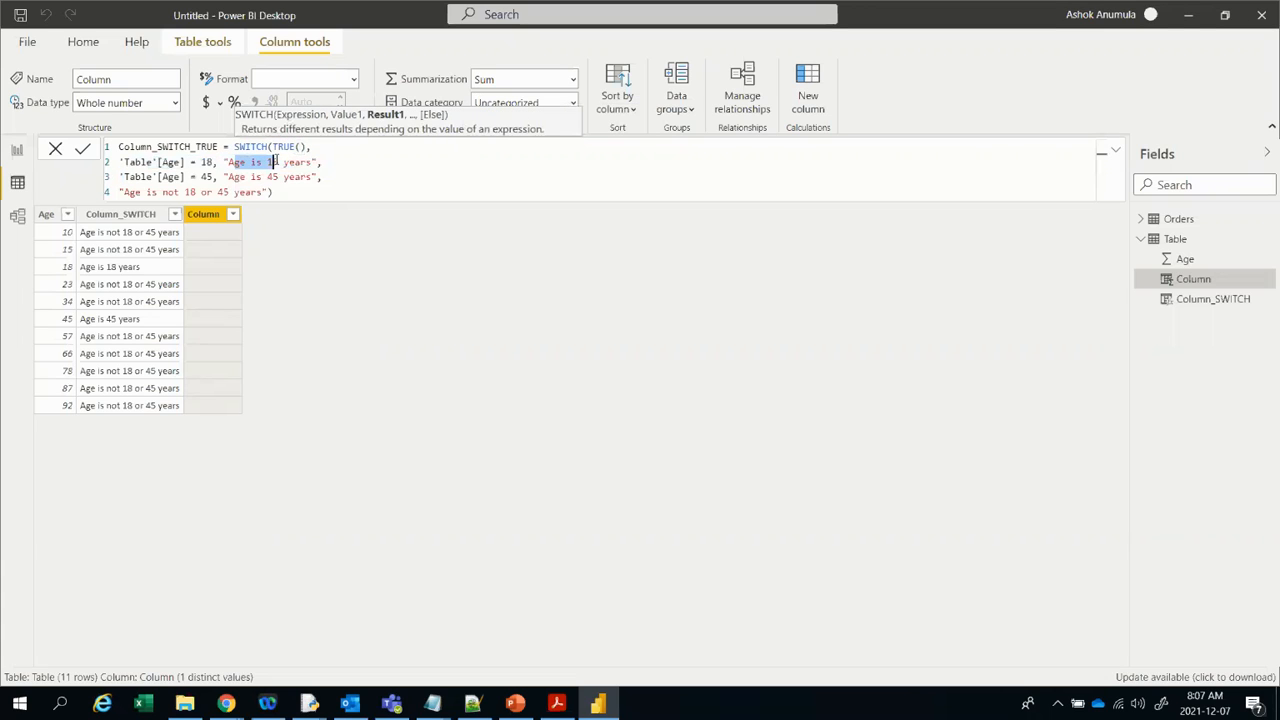
click(368, 176)
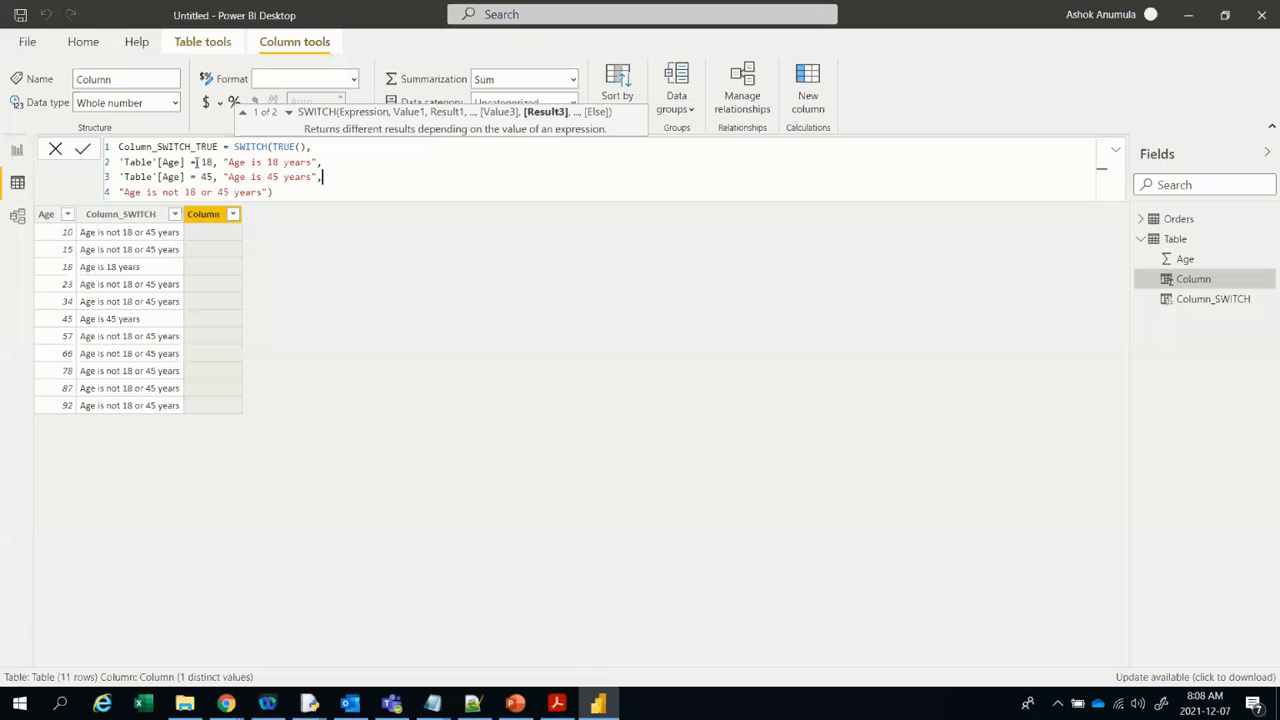
click(82, 148)
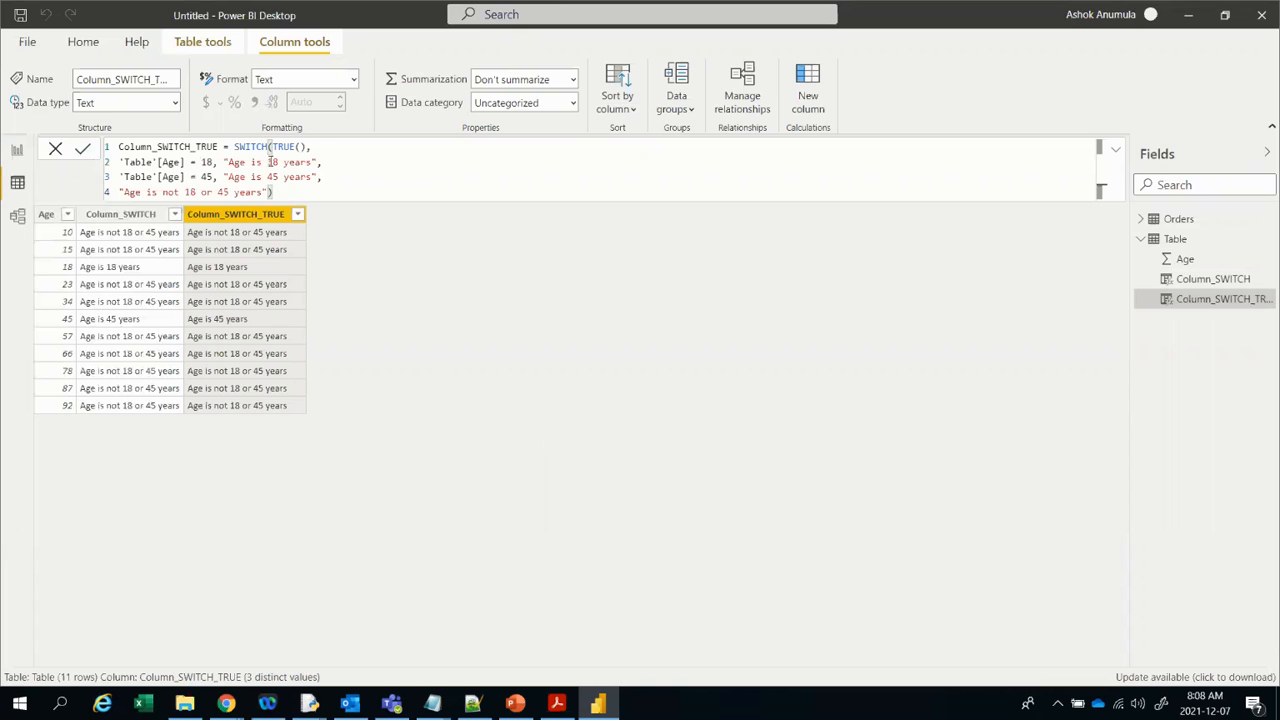
Step: Switch to Nested_IF.txt in Notepad++ and copy the complete nested IF formula for Age Group, lines 1 to 6
click(474, 700)
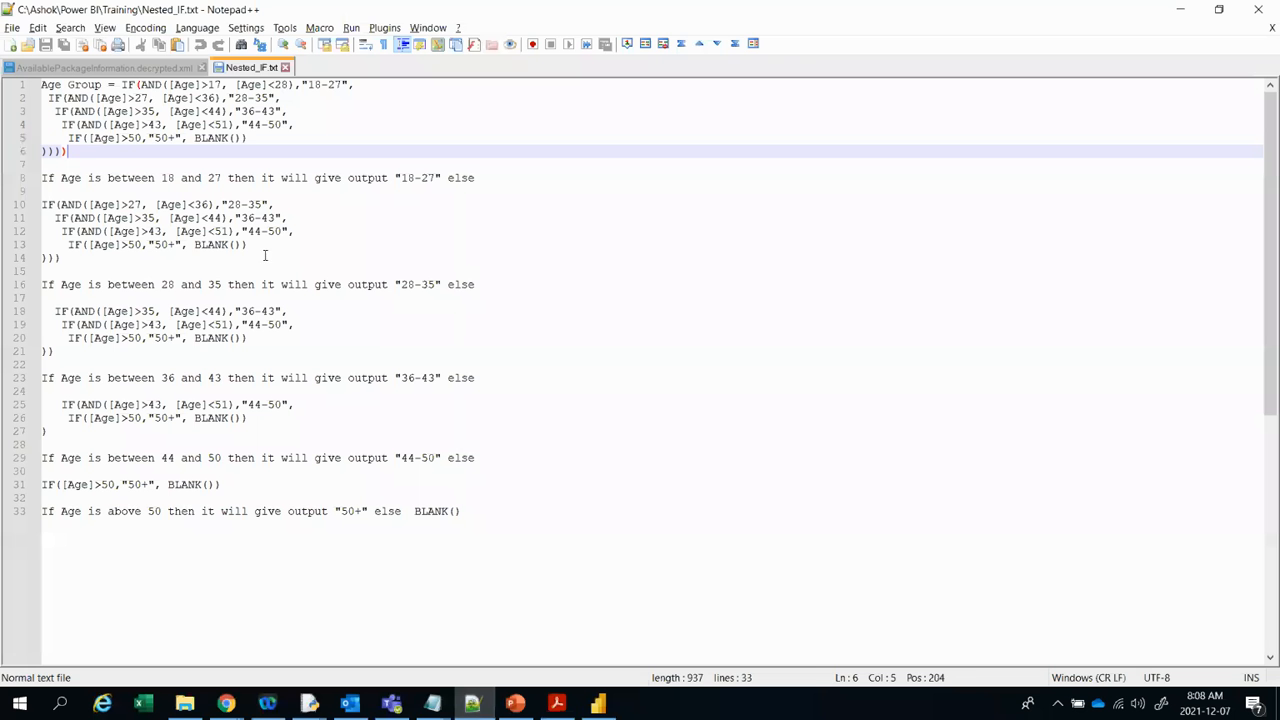
click(90, 162)
drag(90, 162, 18, 84)
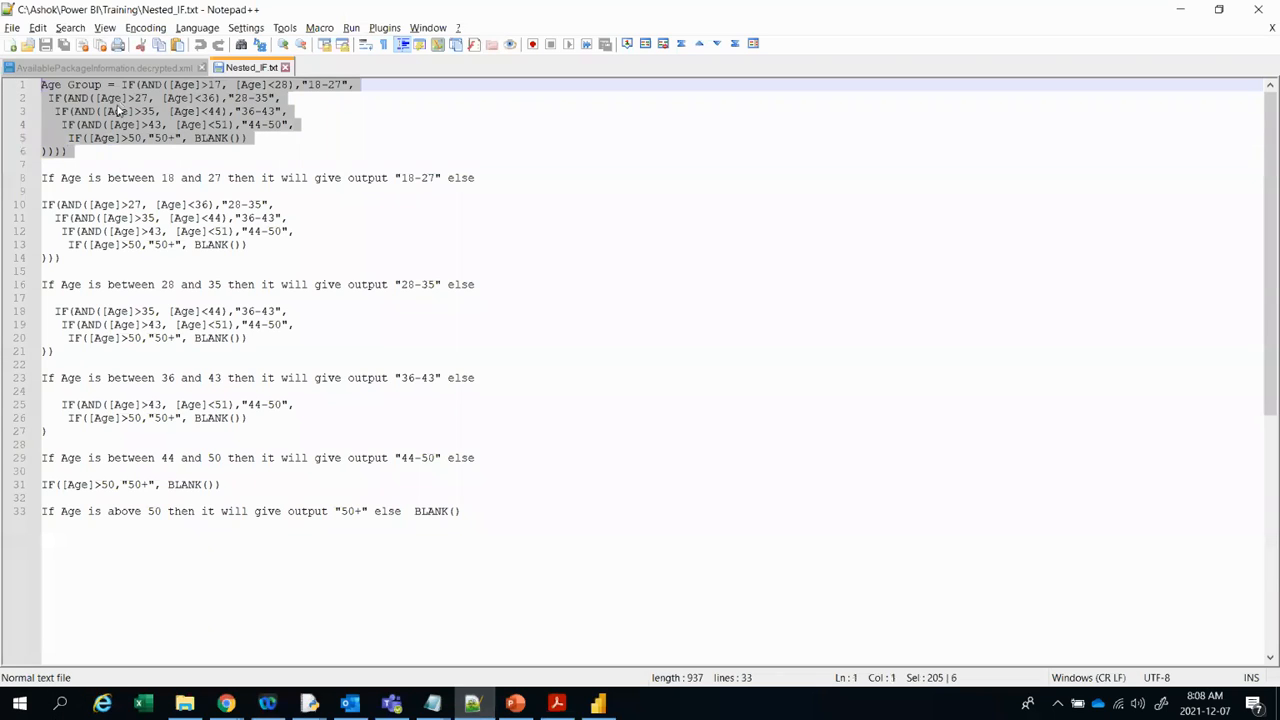
click(194, 160)
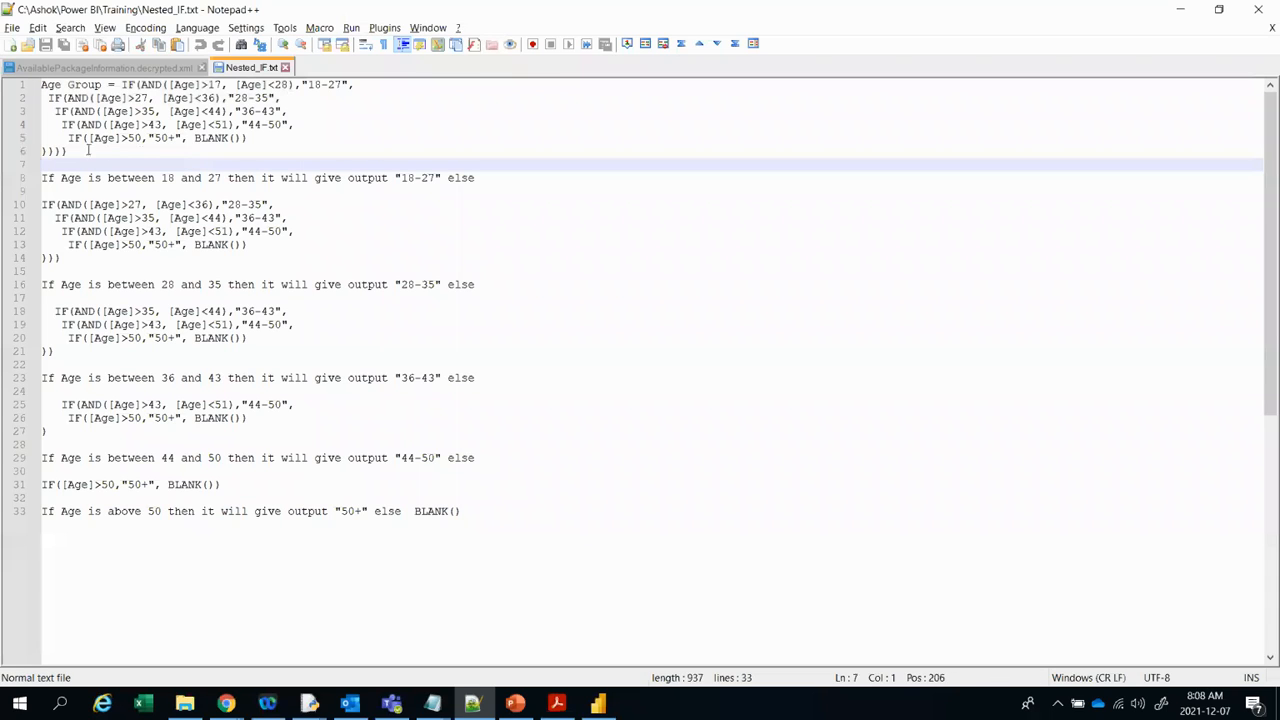
drag(60, 152, 28, 84)
key(ctrl+c)
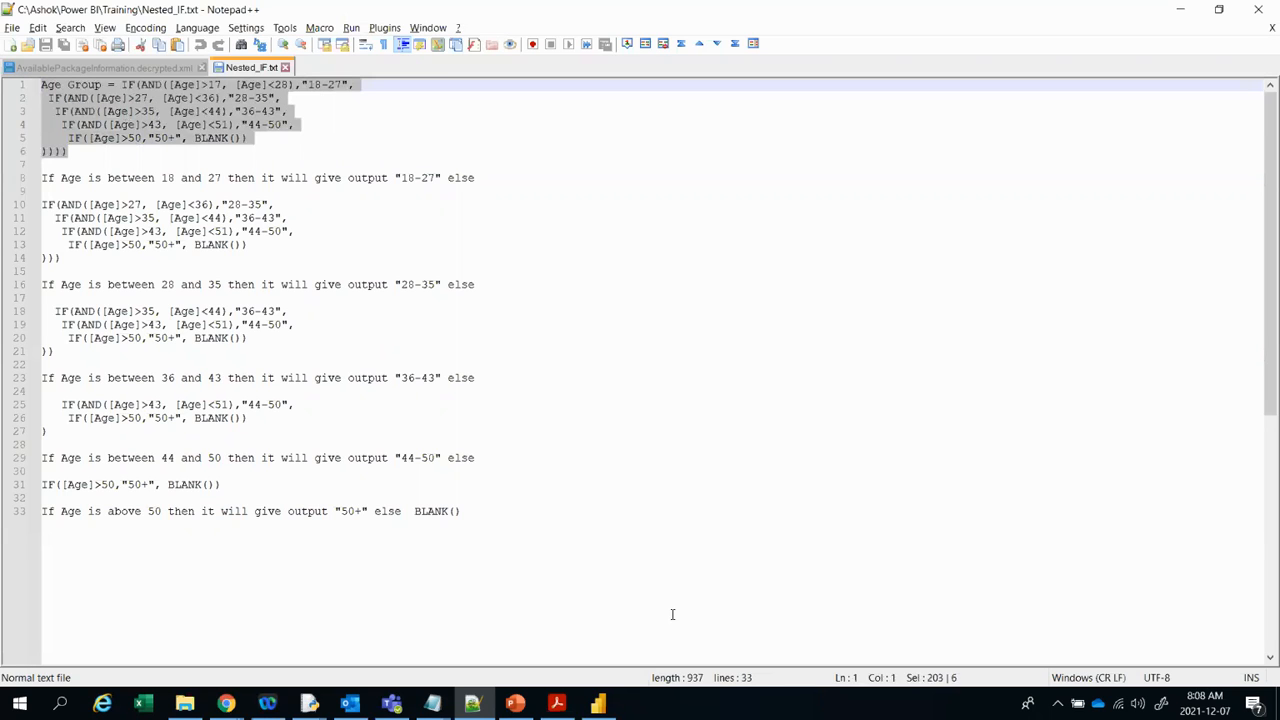
Step: Return to Power BI and add a calculated column containing the copied Age Group nested IF formula
click(600, 703)
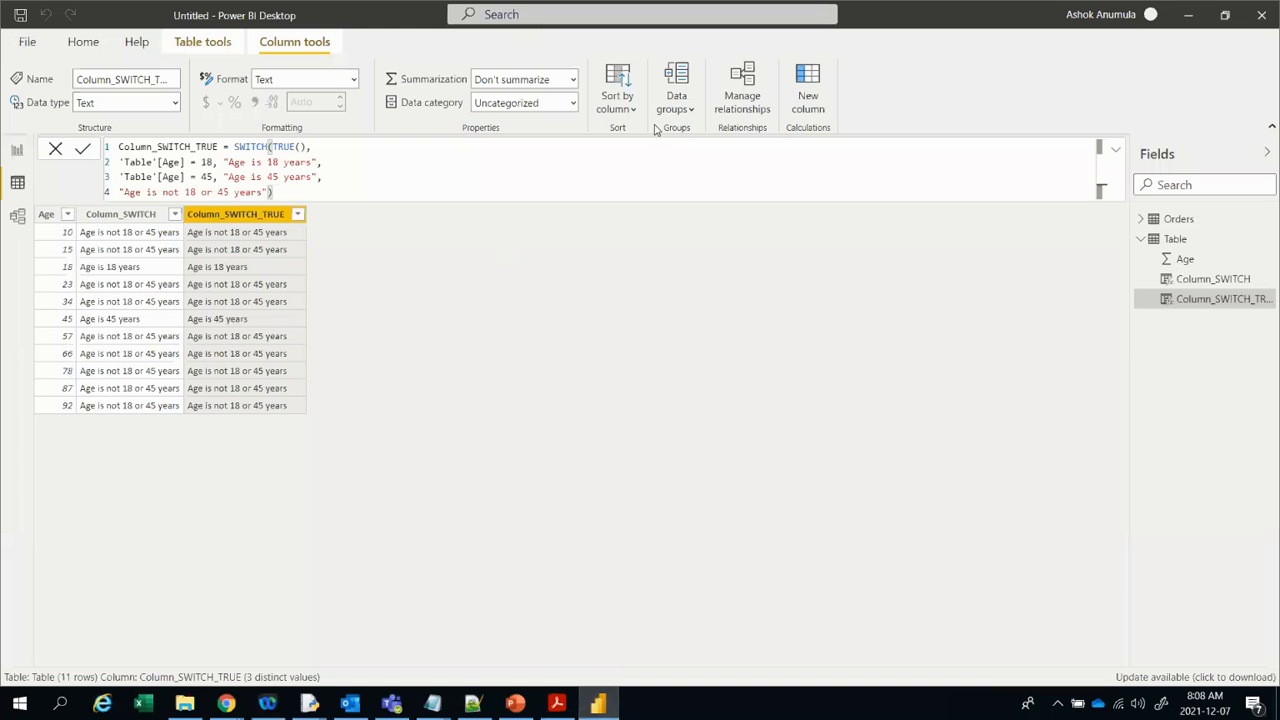
click(808, 74)
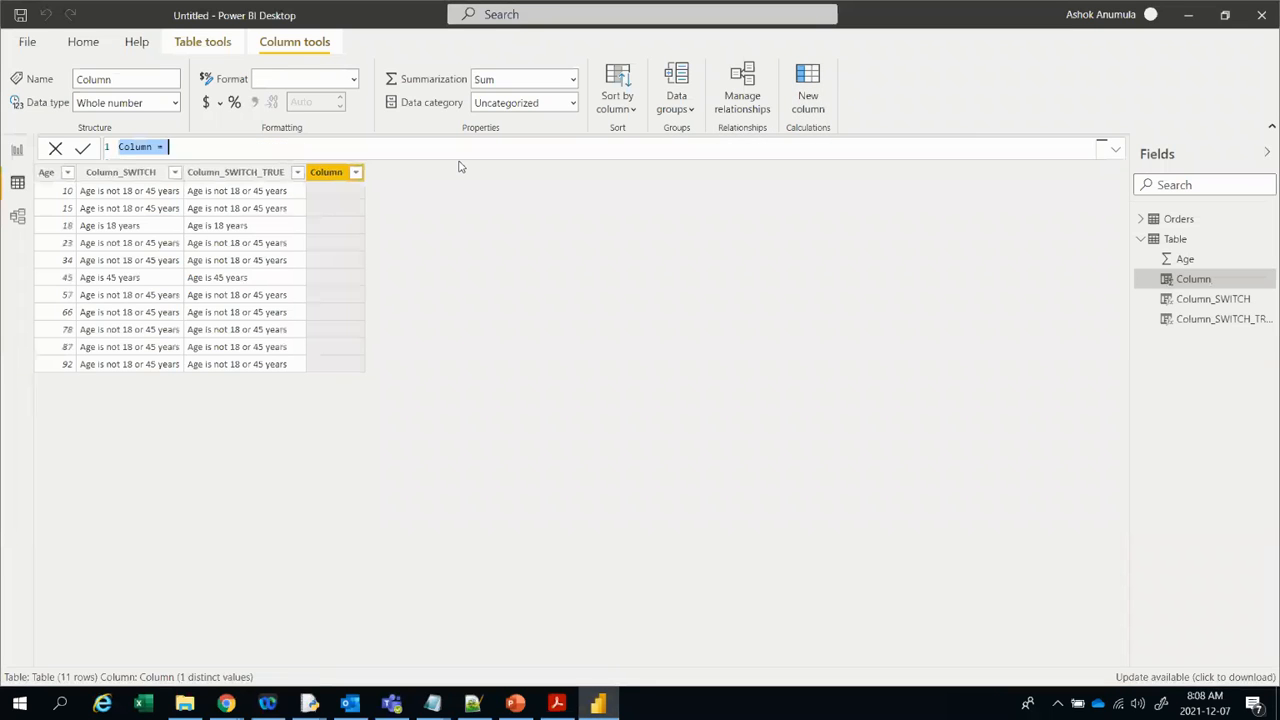
key(ctrl+v)
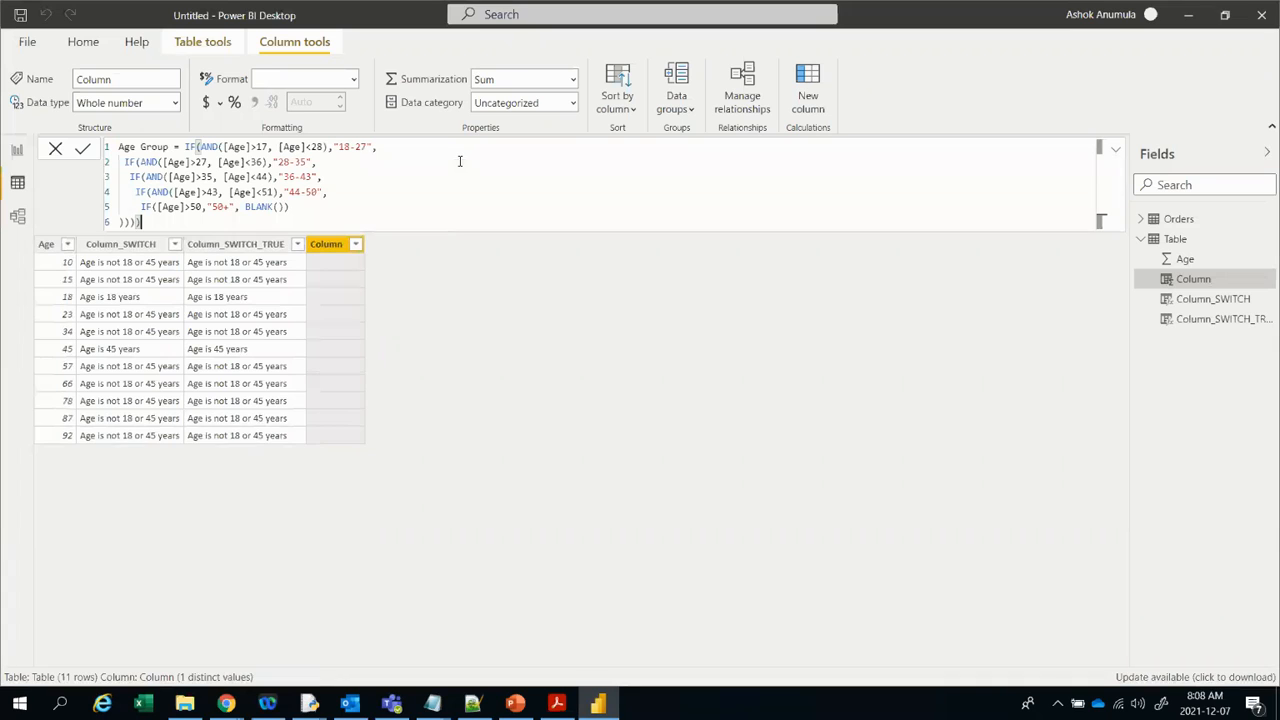
Step: Insert SWITCH(TRUE(), before the first IF in the Age Group formula and move the conditions onto a new line
click(187, 148)
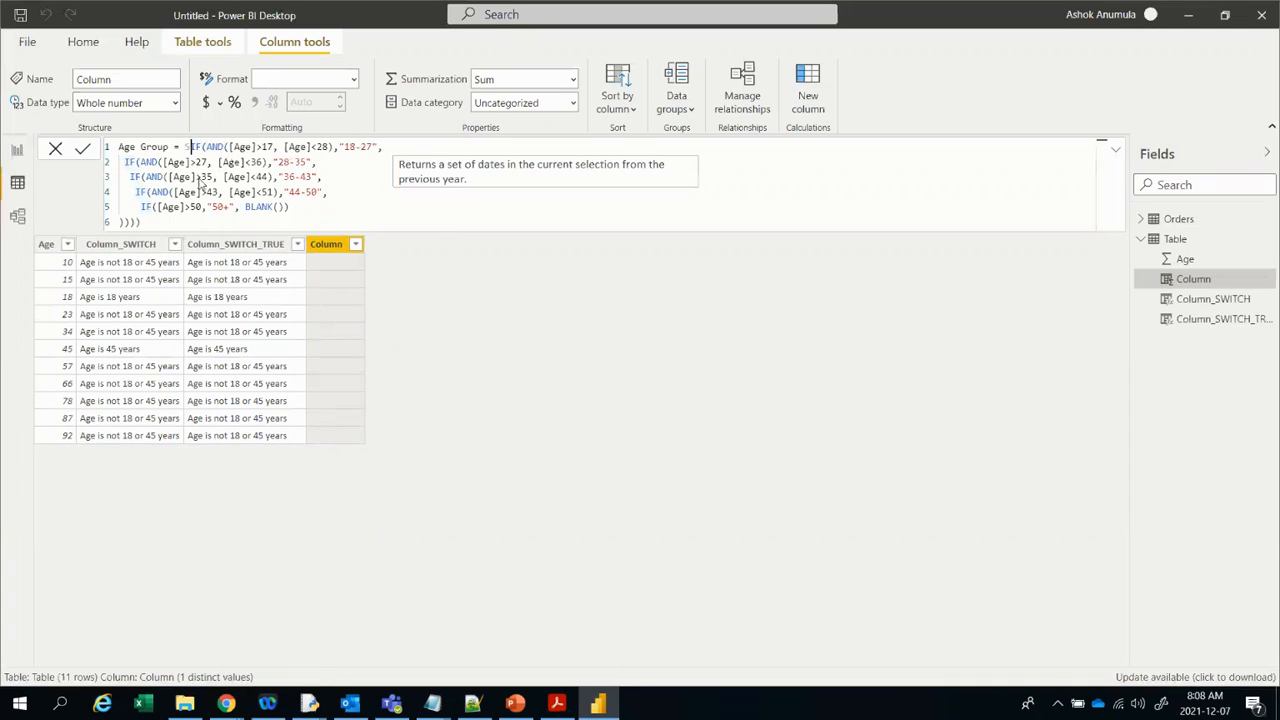
text(SWITCH()
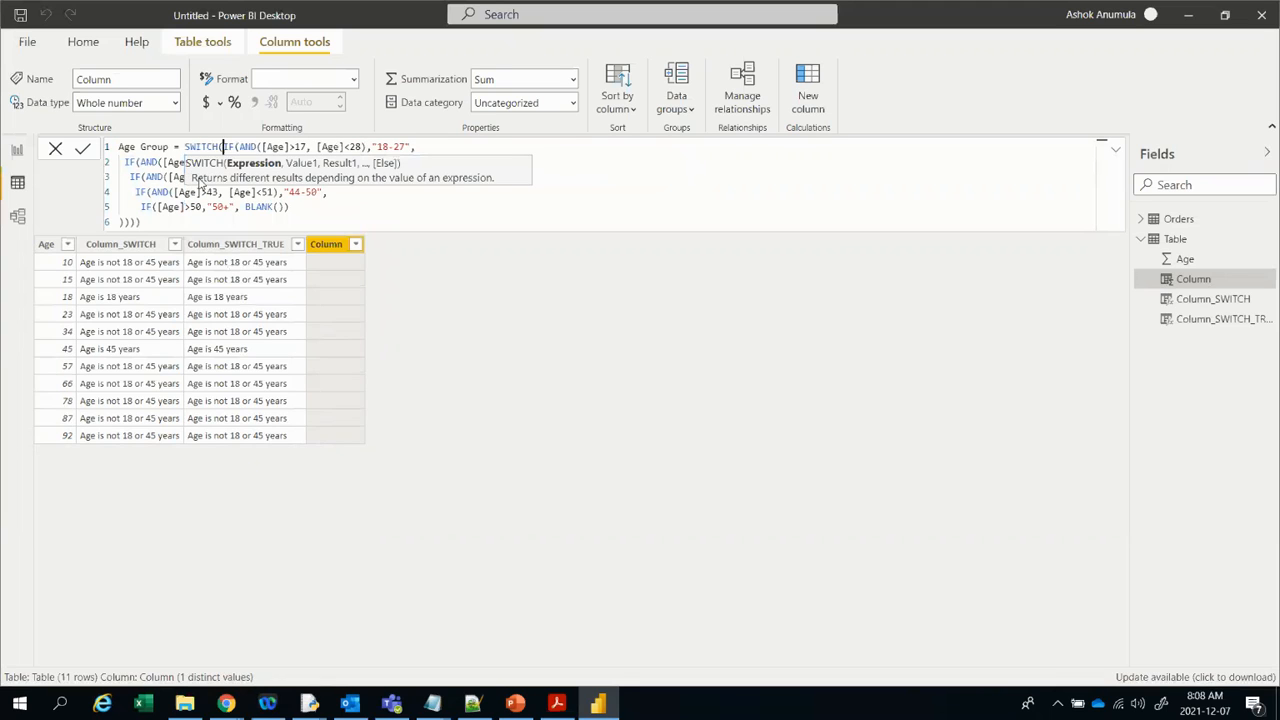
text(TRUE)
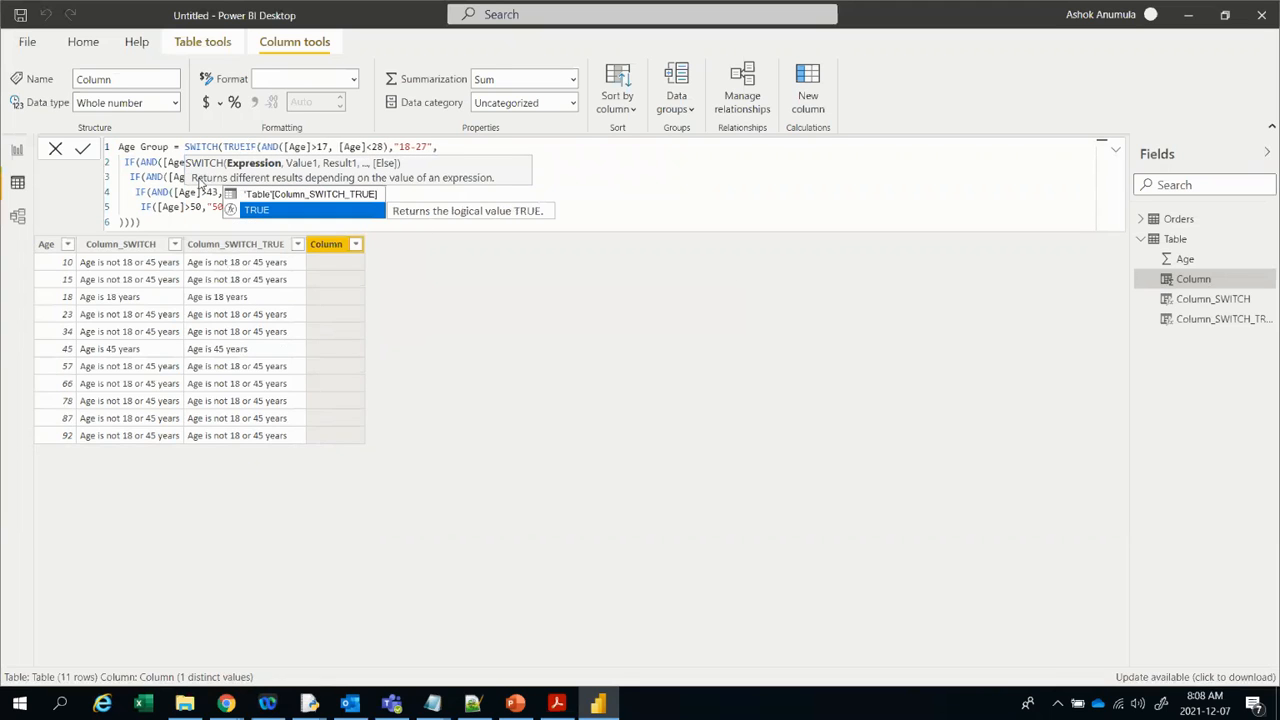
text((),)
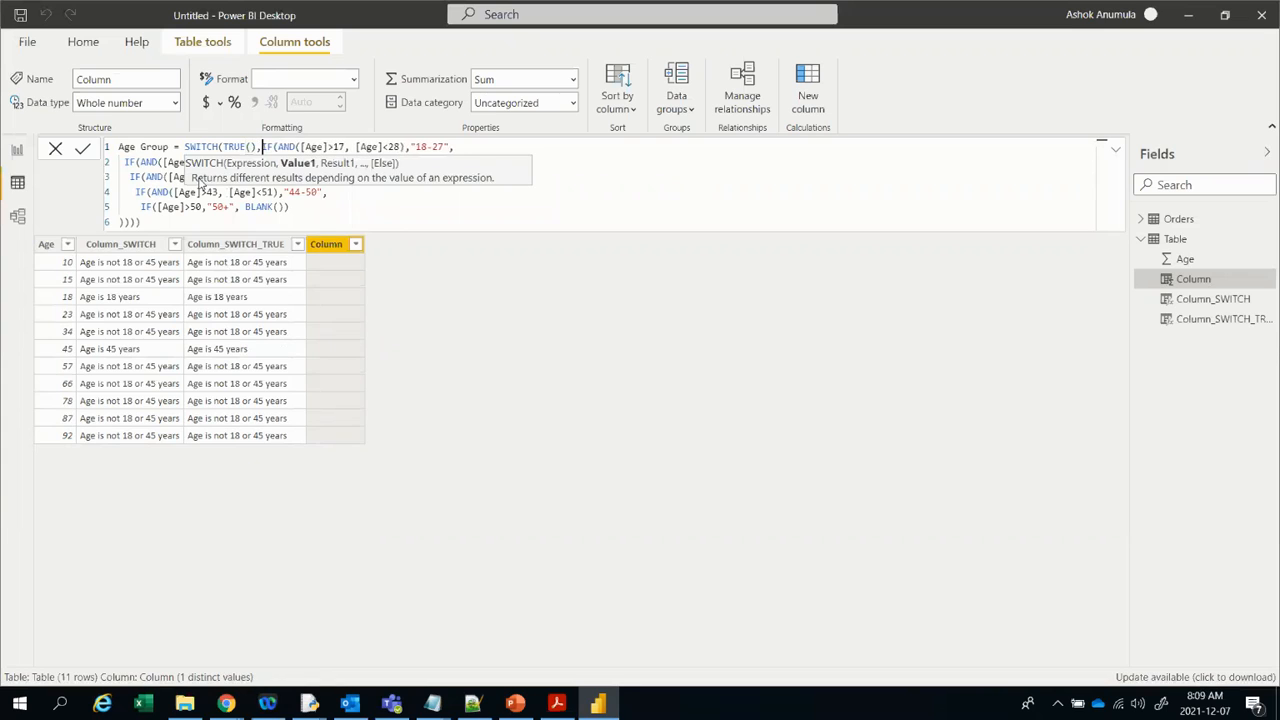
key(shift+Return)
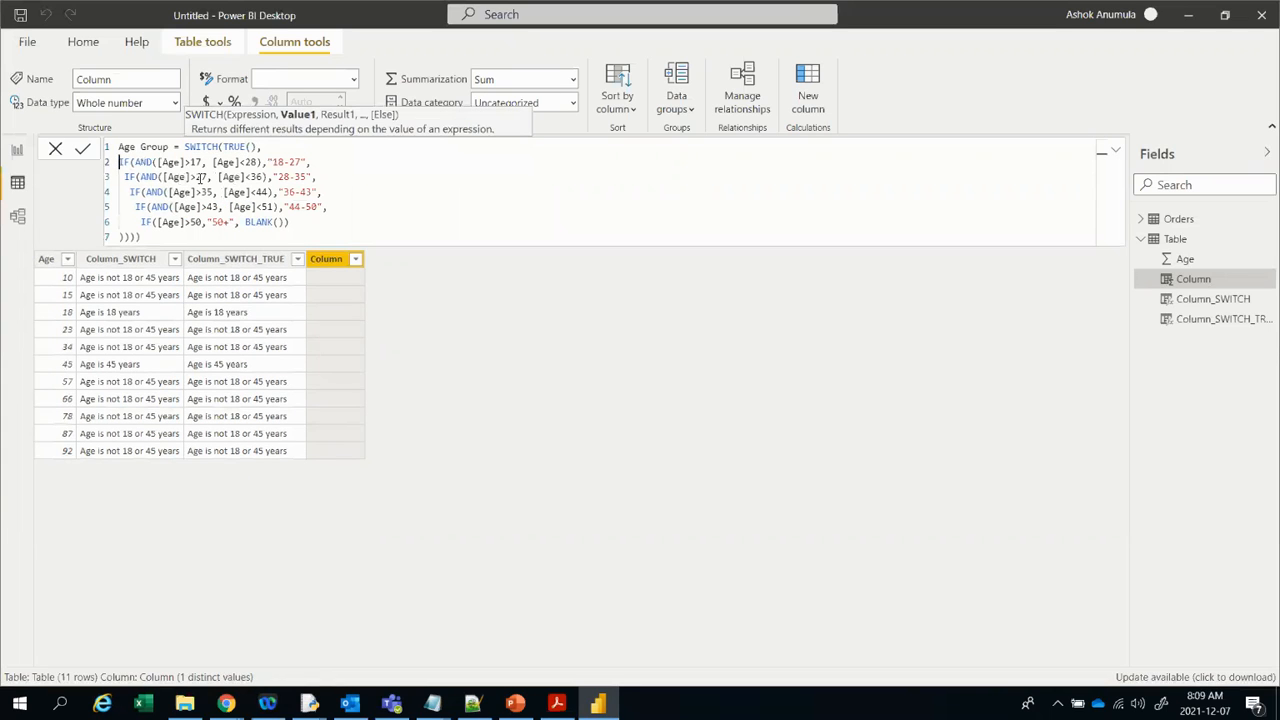
Step: Remove the IF( wrappers and indentation from the "18-27" and "28-35" conditions in the Age Group formula
key(Delete)
key(Delete)
key(Delete)
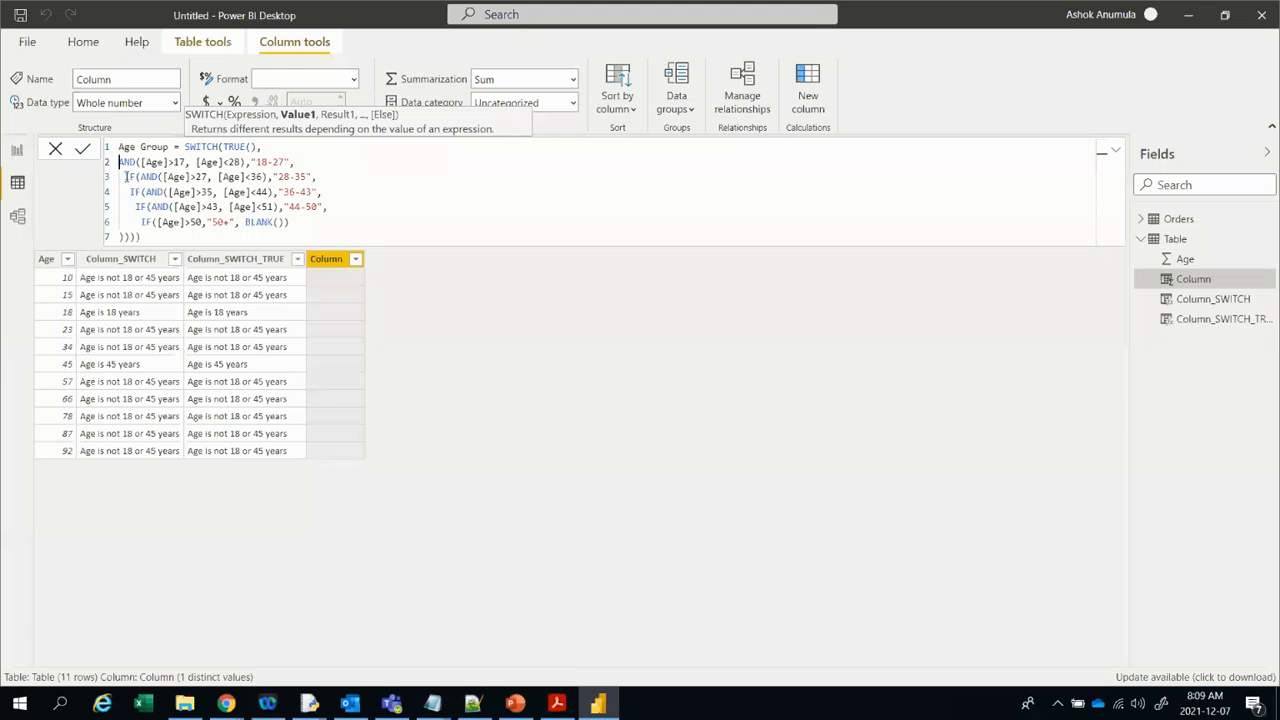
click(126, 178)
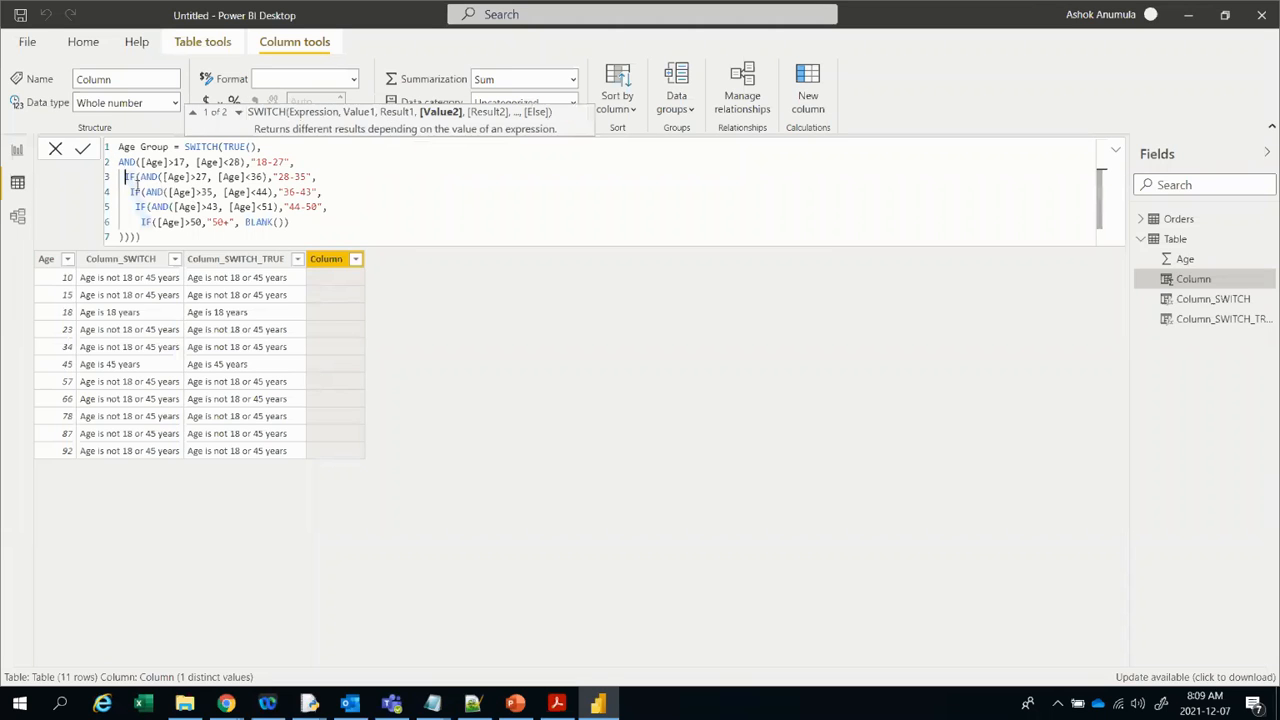
key(BackSpace)
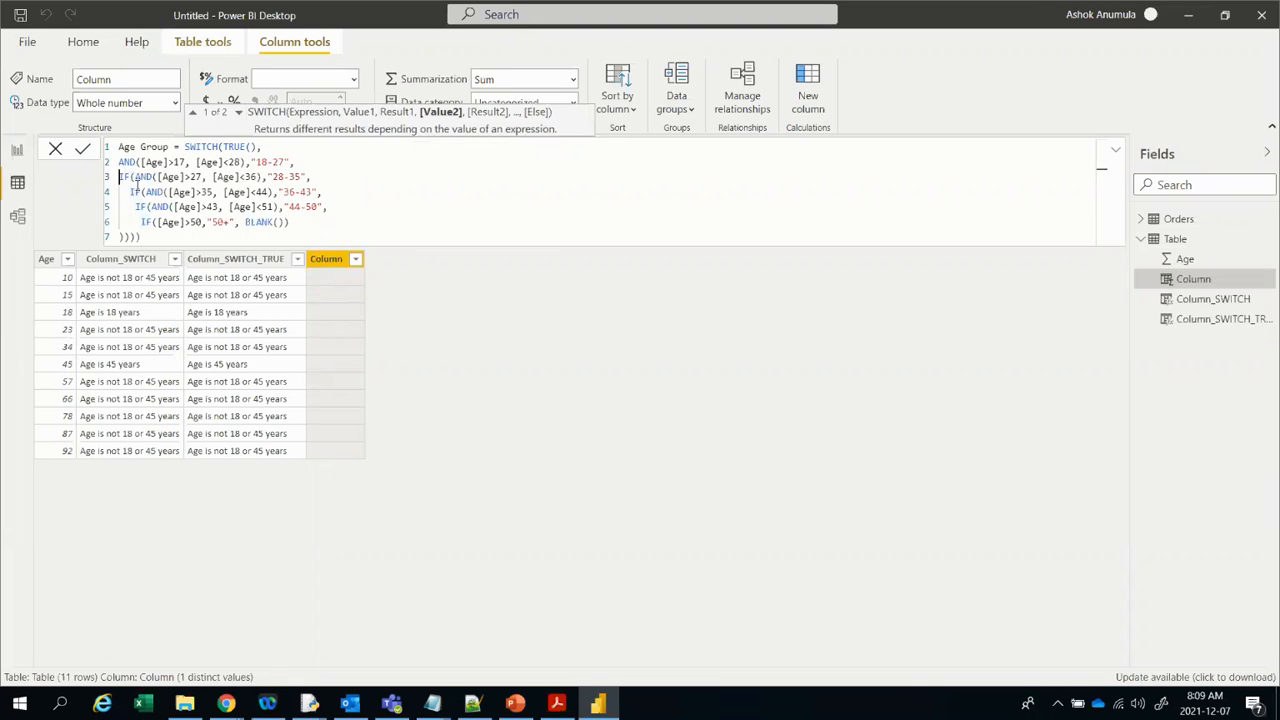
key(Delete)
key(Delete)
key(Delete)
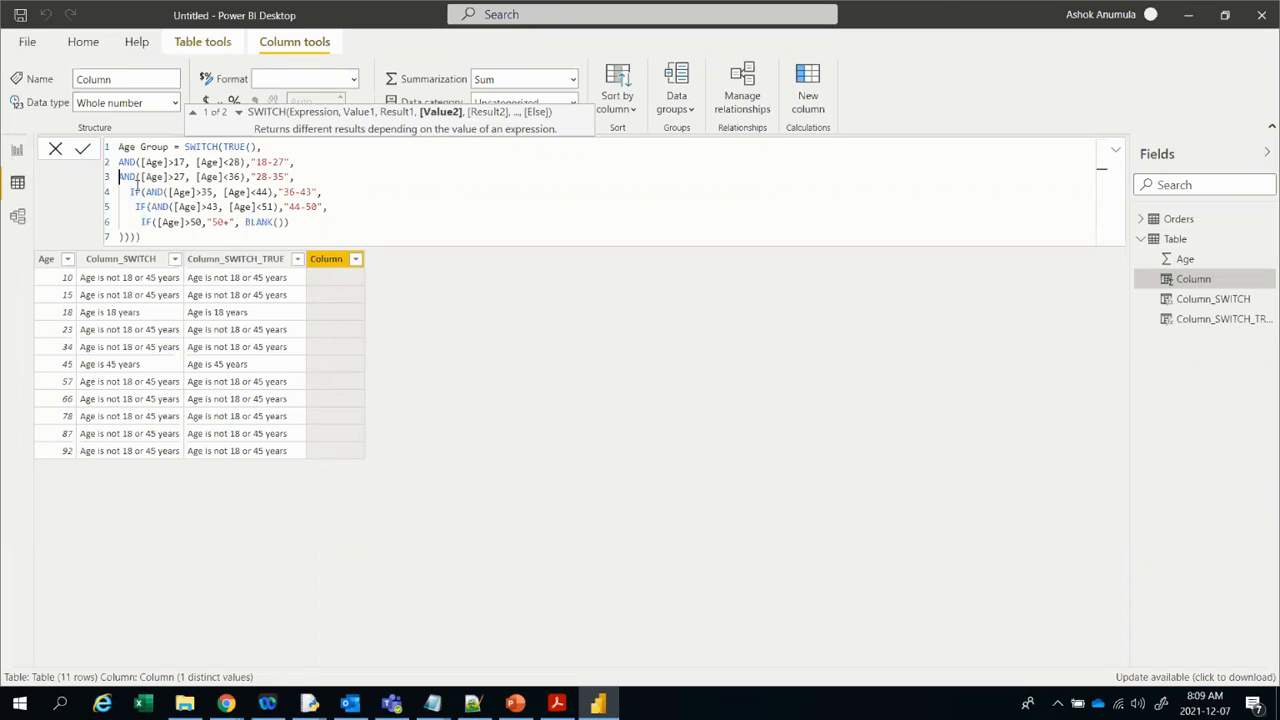
Step: Strip the IF( wrappers and indentation from the "36-43" and "44-50" conditions so both lines begin with AND
click(124, 192)
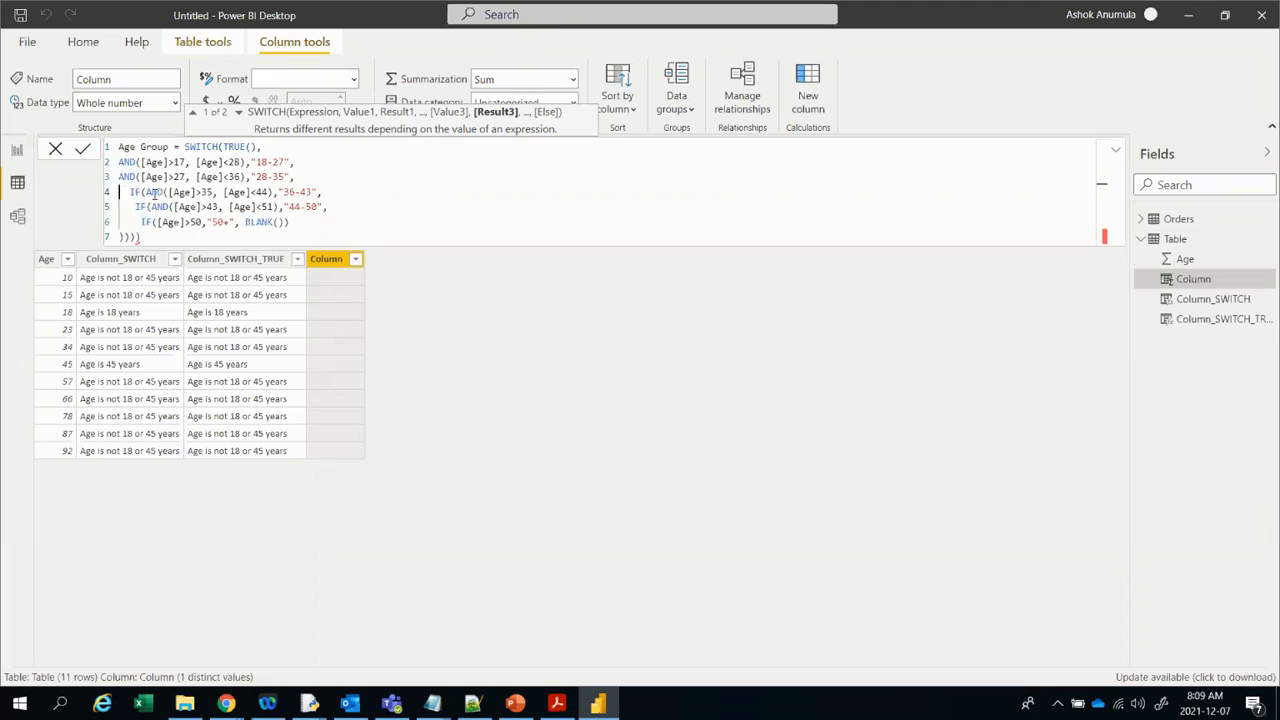
key(Delete)
key(Delete)
key(Delete)
key(Delete)
key(Delete)
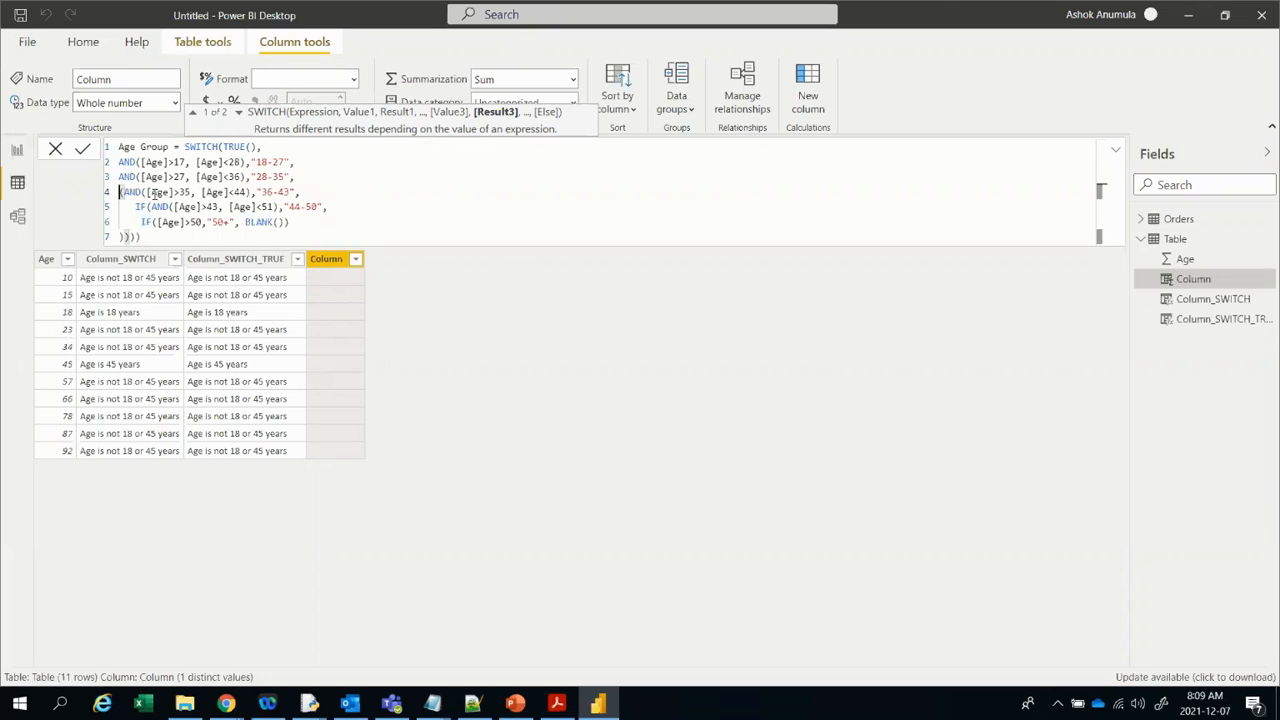
click(131, 207)
key(Delete)
key(Delete)
key(Delete)
key(BackSpace)
key(BackSpace)
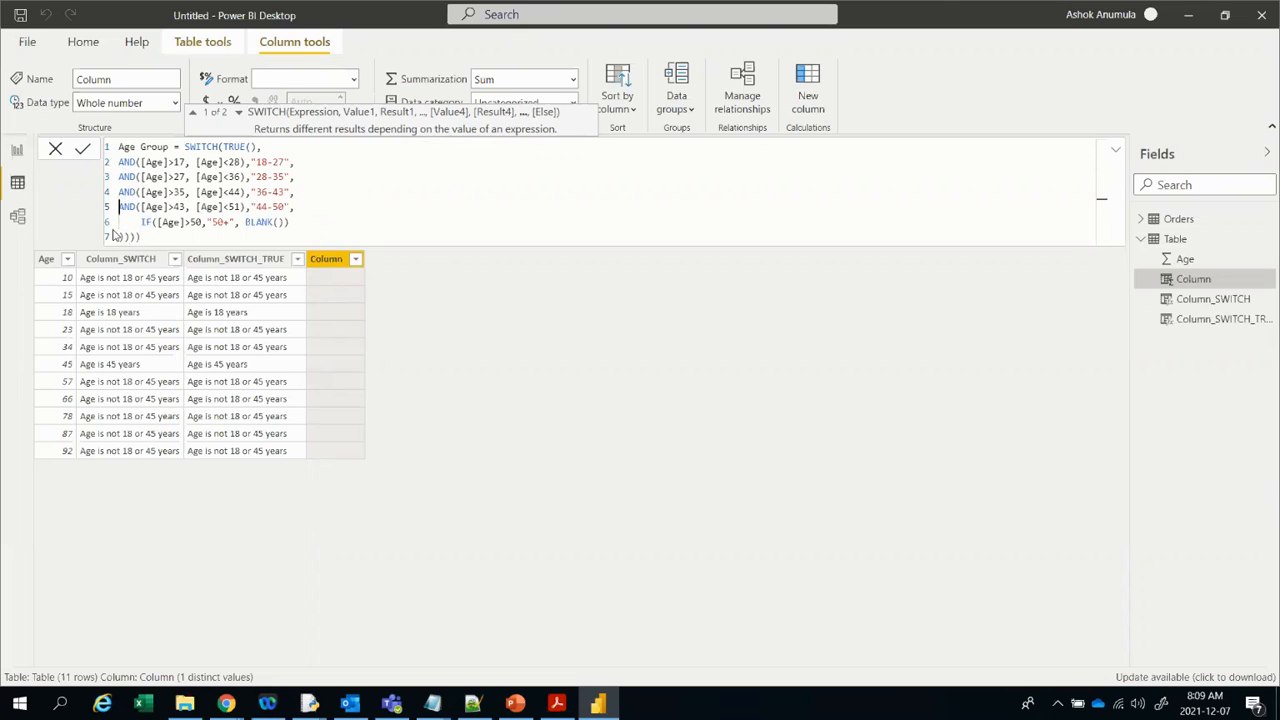
Step: Remove the IF( wrapper and indentation from the [Age]>50 condition and move BLANK() onto its own line
click(121, 225)
key(Delete)
key(Delete)
key(Delete)
key(Delete)
key(Delete)
key(Delete)
key(Delete)
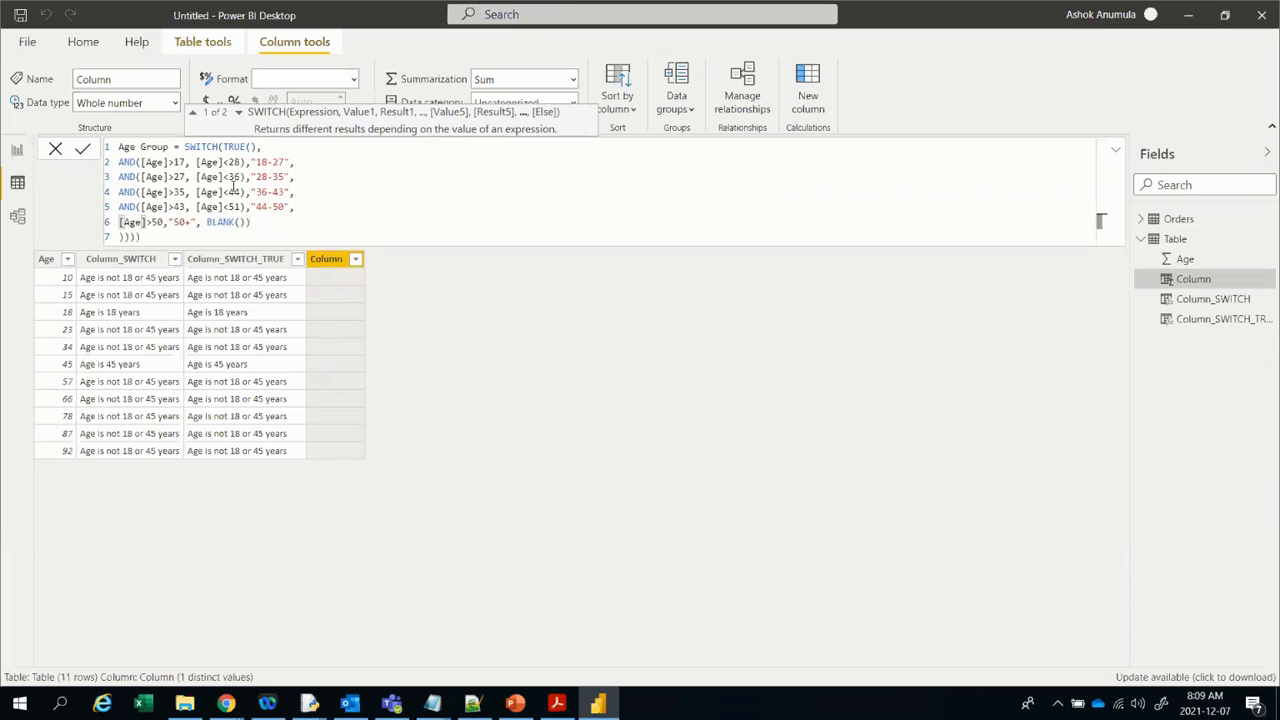
double_click(210, 222)
click(207, 222)
key(shift+Return)
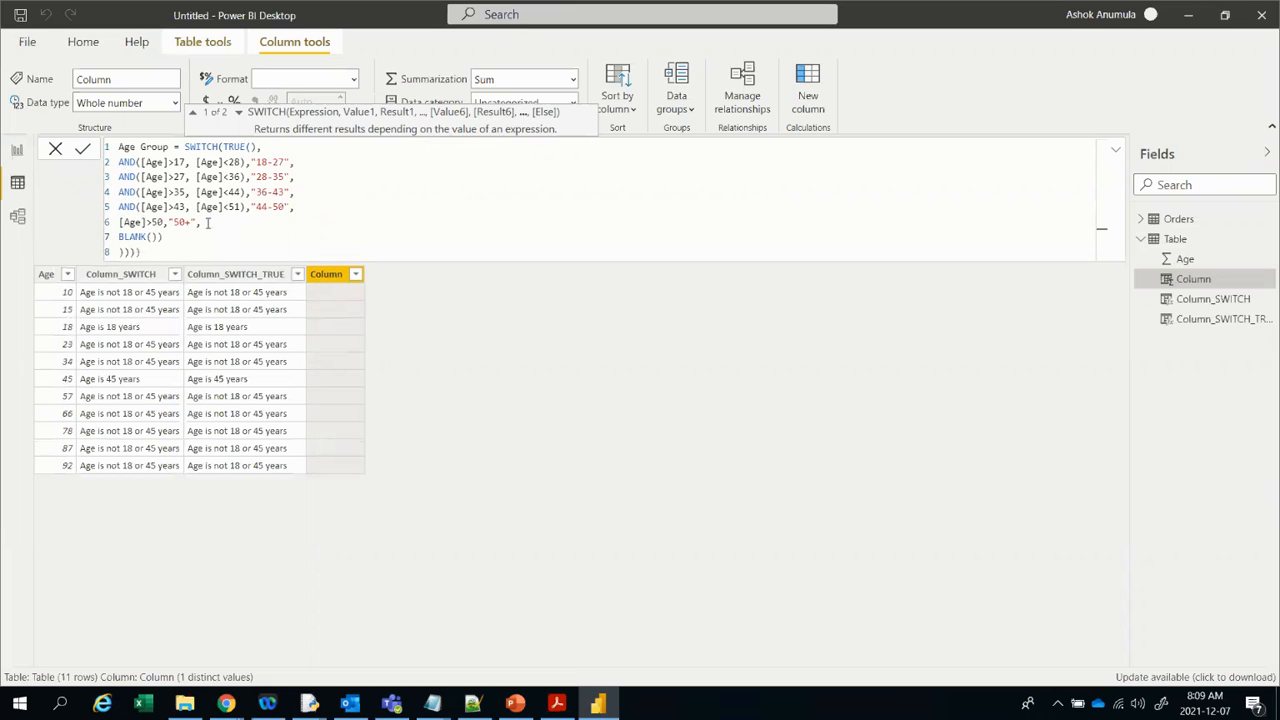
Step: Replace the BLANK() fallback with "<18" and delete the surplus closing parentheses and the empty last line
key(Delete)
key(Delete)
key(Delete)
key(Delete)
key(Delete)
key(Delete)
text("<18")
click(157, 248)
key(BackSpace)
key(BackSpace)
key(BackSpace)
key(BackSpace)
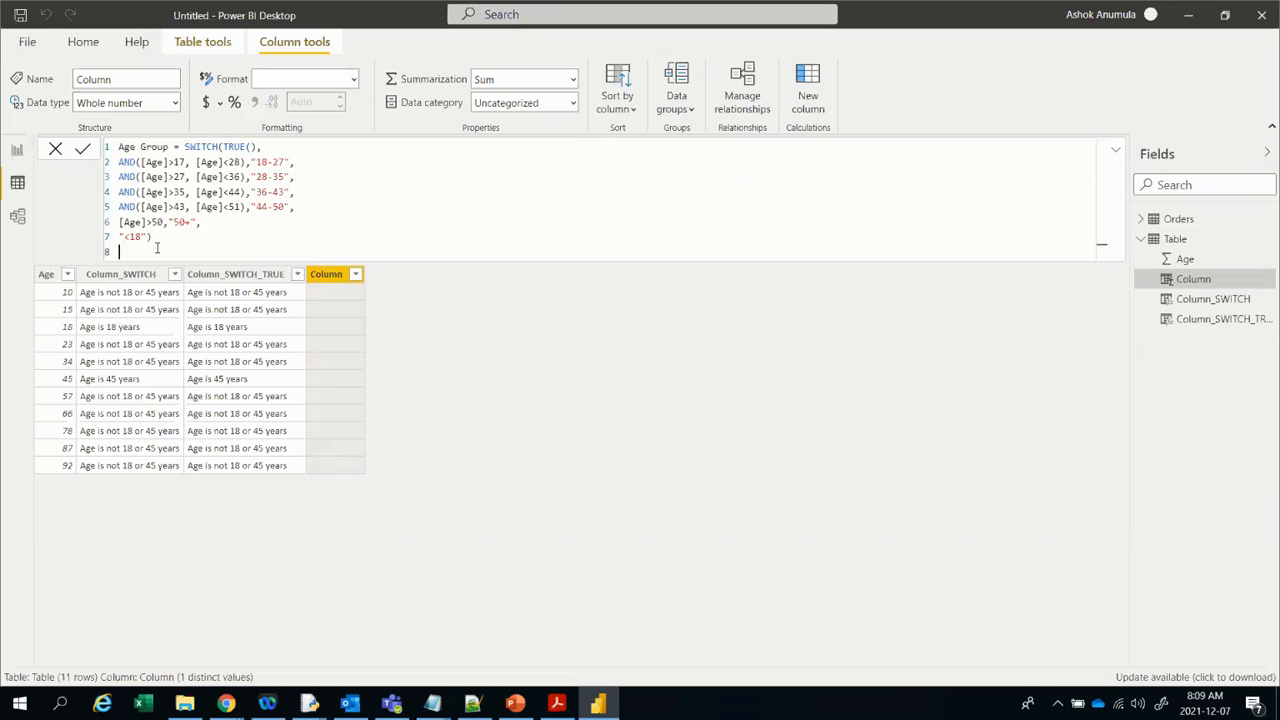
key(BackSpace)
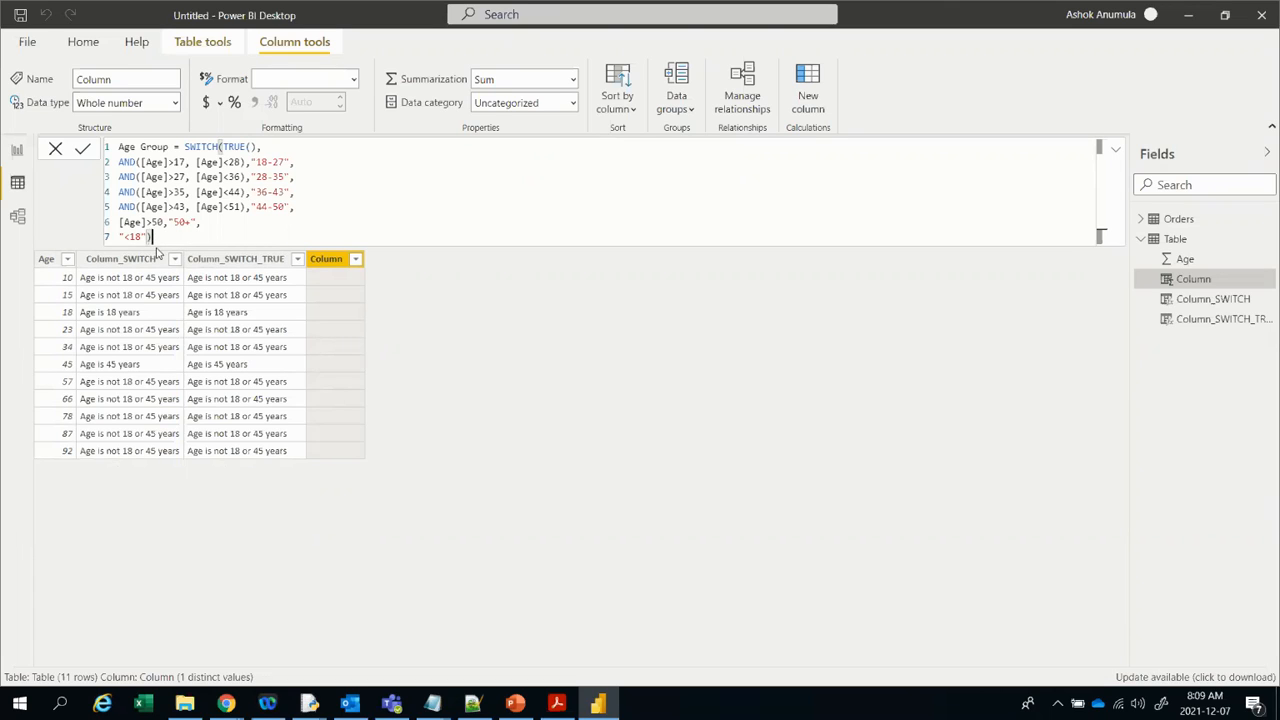
Step: Review the Age Group conditions, their results and the "<18" fallback, and commit the formula
drag(120, 162, 291, 162)
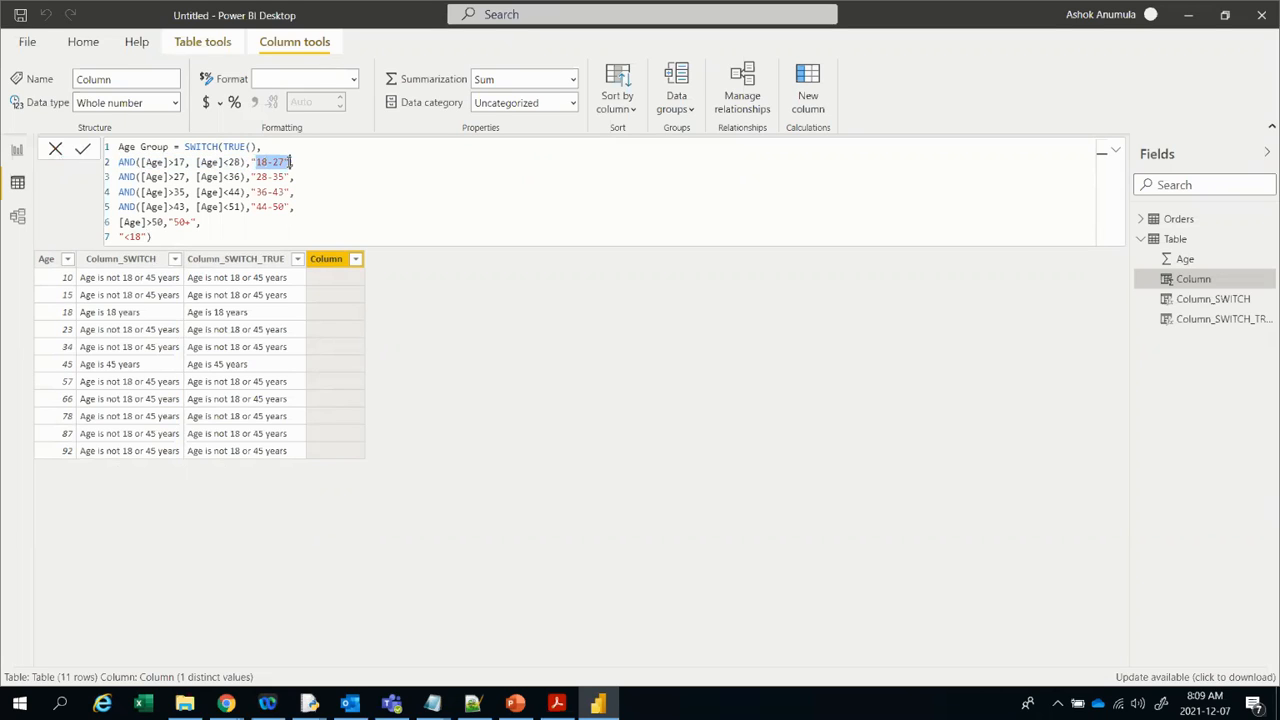
click(119, 177)
drag(119, 177, 281, 177)
drag(119, 192, 284, 192)
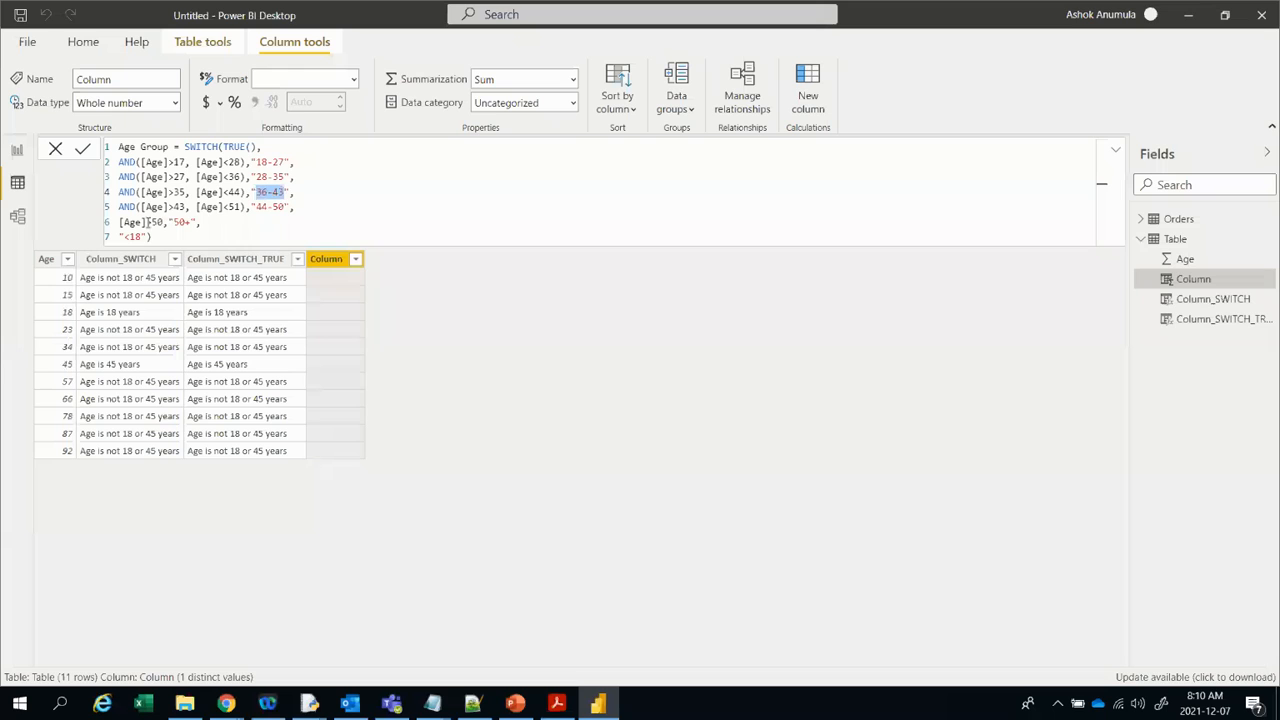
click(198, 222)
drag(198, 222, 117, 170)
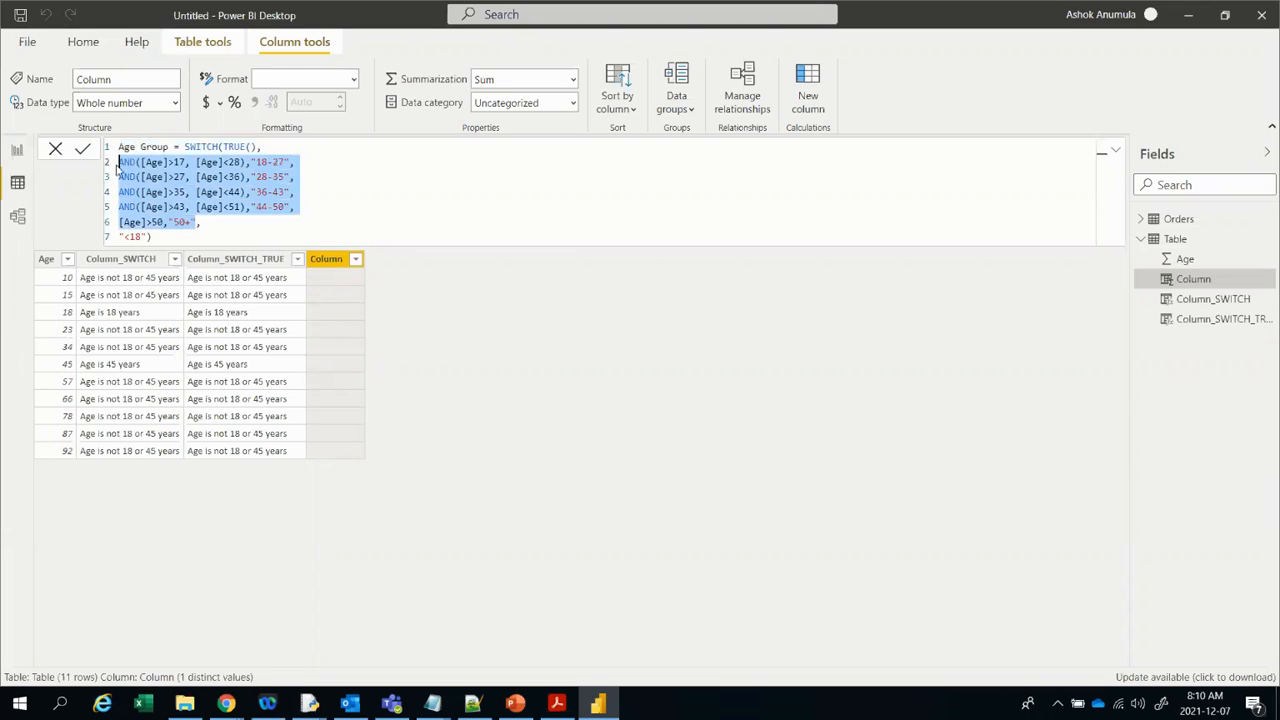
drag(119, 236, 141, 236)
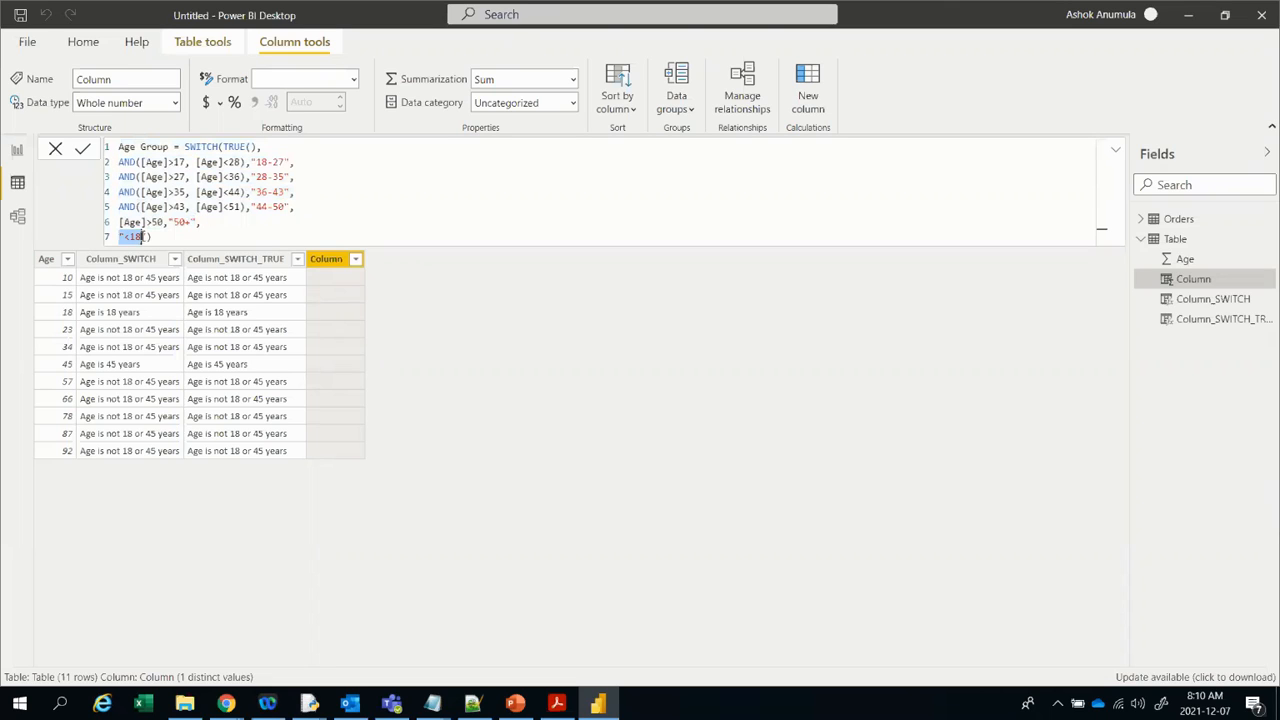
click(252, 232)
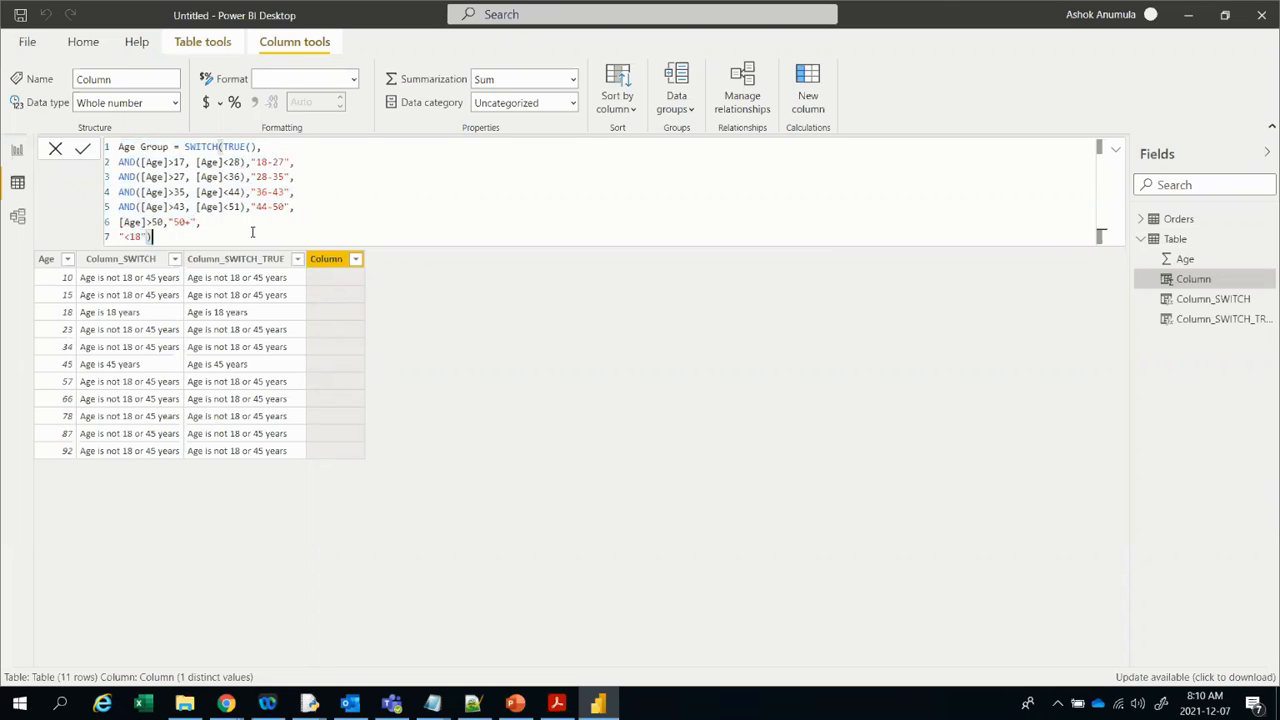
click(82, 148)
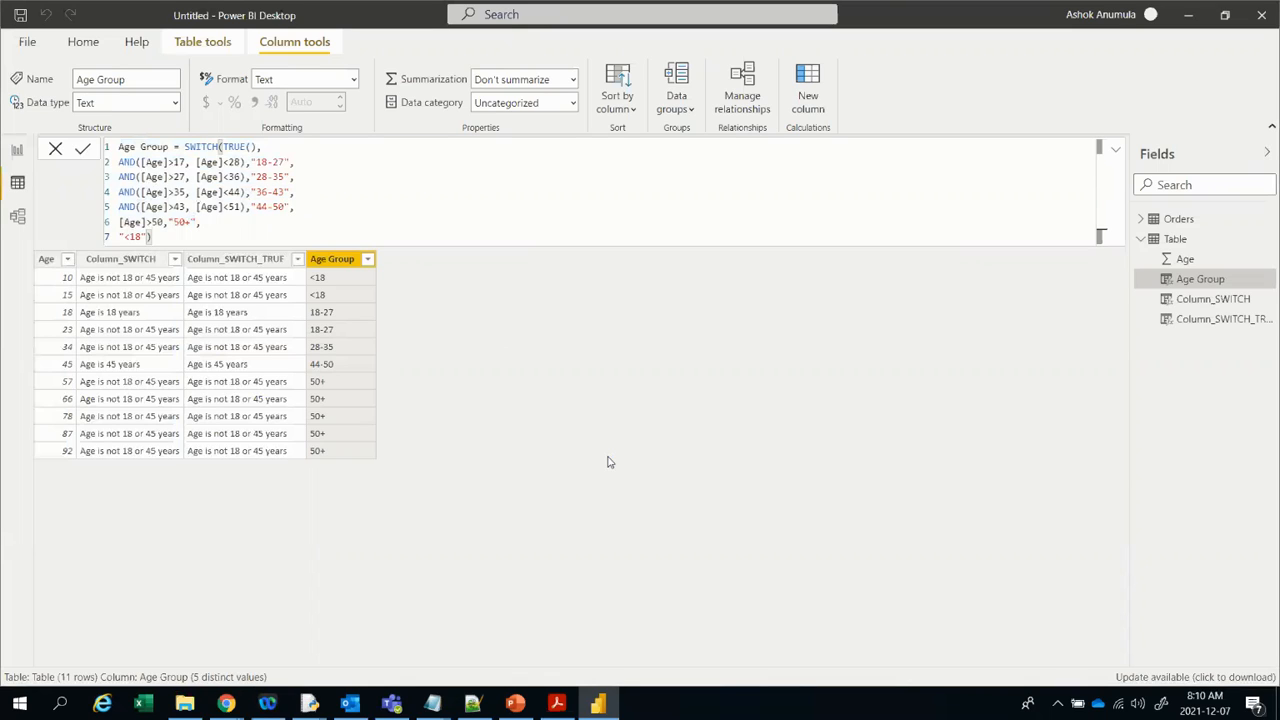
Step: Compare the values in the Column_SWITCH, Column_SWITCH_TRUE and Age Group columns, outlining each column
mouse_move(74, 252)
mouse_down()
mouse_move(134, 275)
mouse_move(172, 460)
mouse_up()
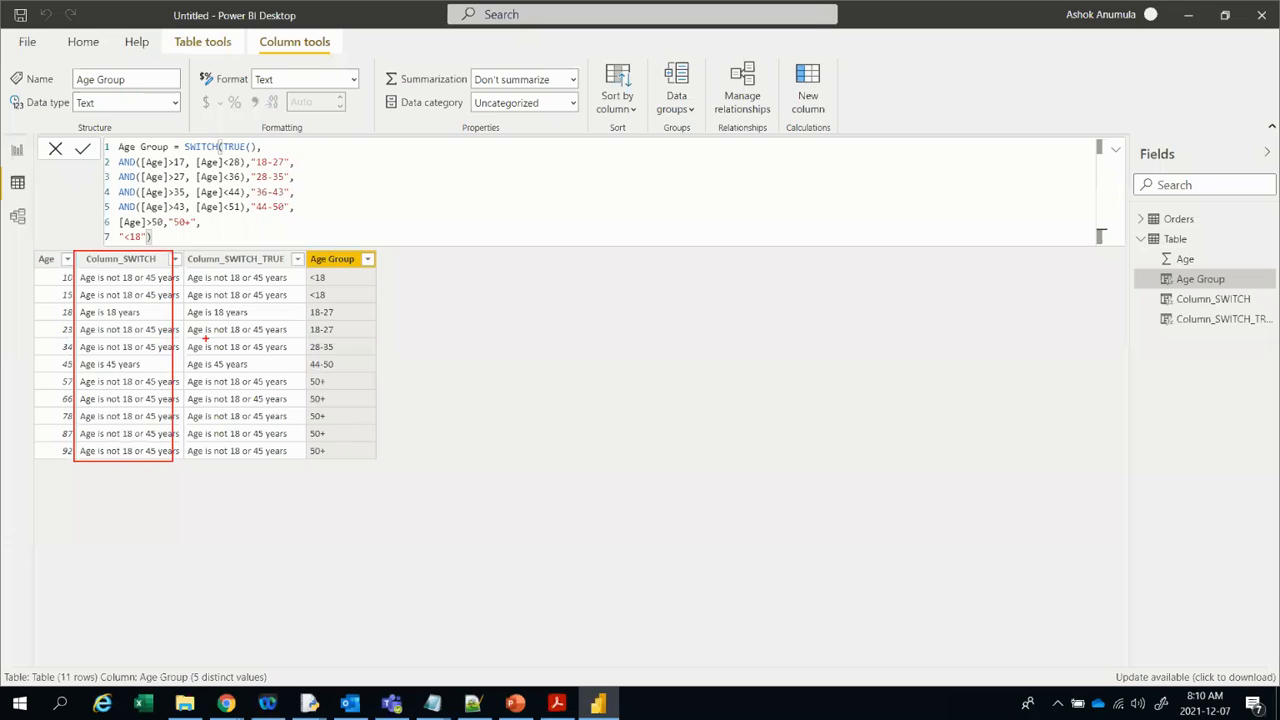
mouse_move(182, 251)
mouse_down()
mouse_move(250, 276)
mouse_move(297, 370)
mouse_move(297, 462)
mouse_up()
mouse_move(302, 240)
mouse_down()
mouse_move(350, 266)
mouse_move(406, 404)
mouse_move(406, 475)
mouse_up()
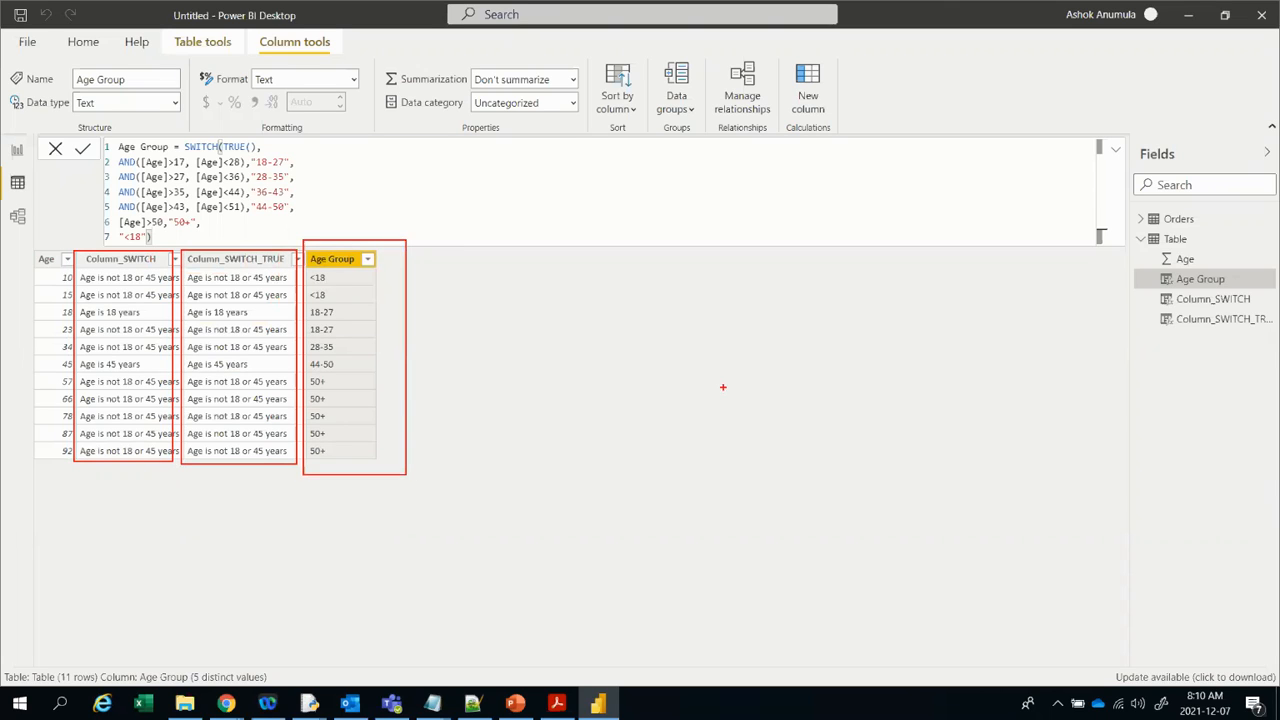
key(Escape)
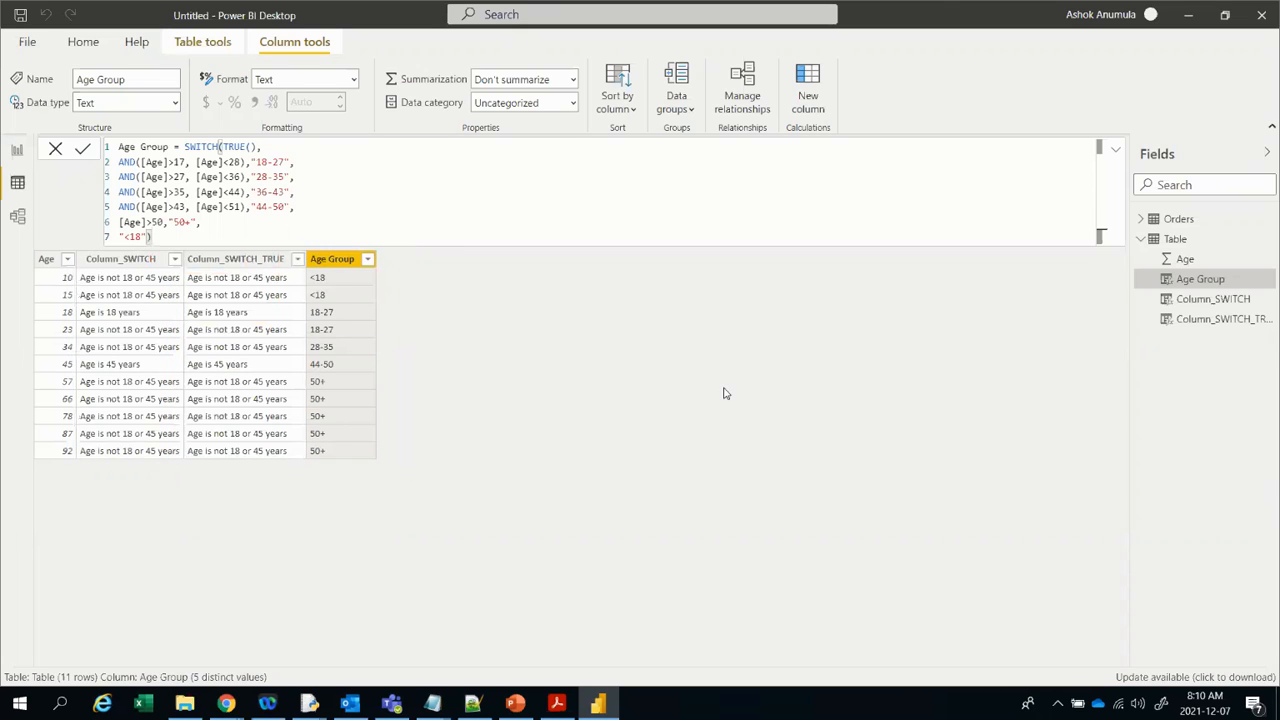
Step: Compare the formulas of Column_SWITCH, Column_SWITCH_TRUE and Age Group, examining the AND condition for "18-27"
click(1211, 300)
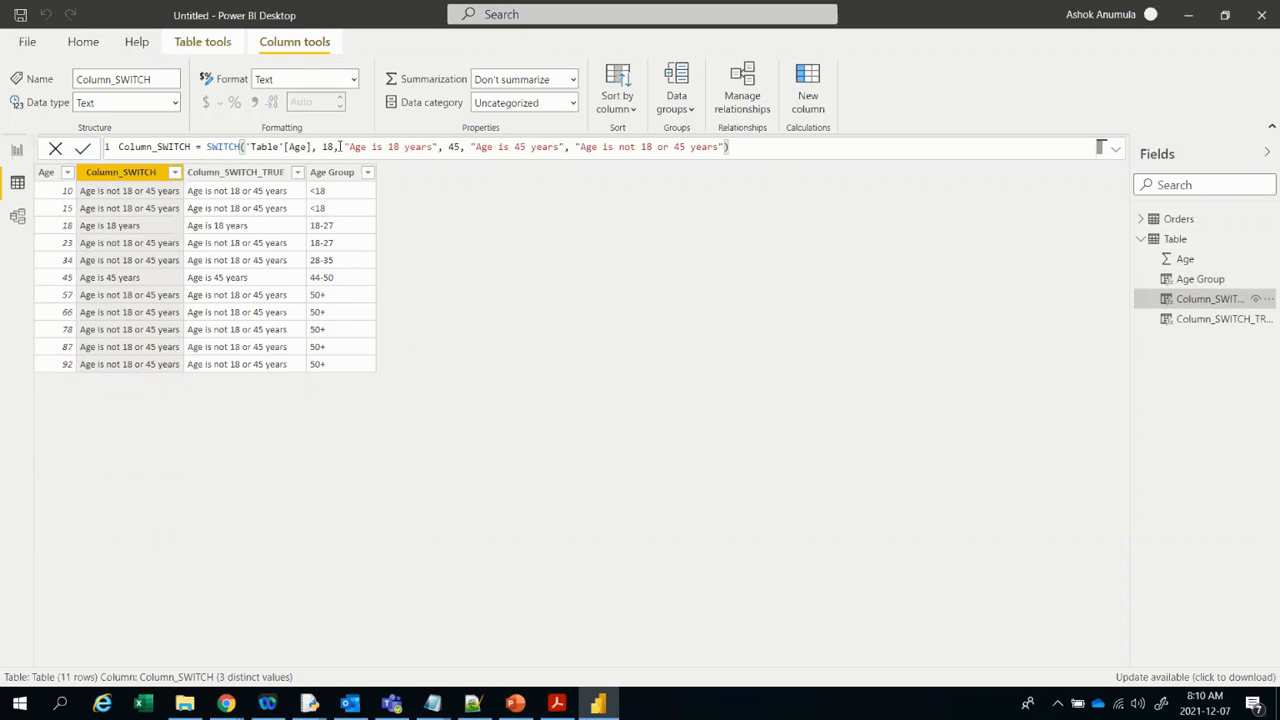
click(1201, 322)
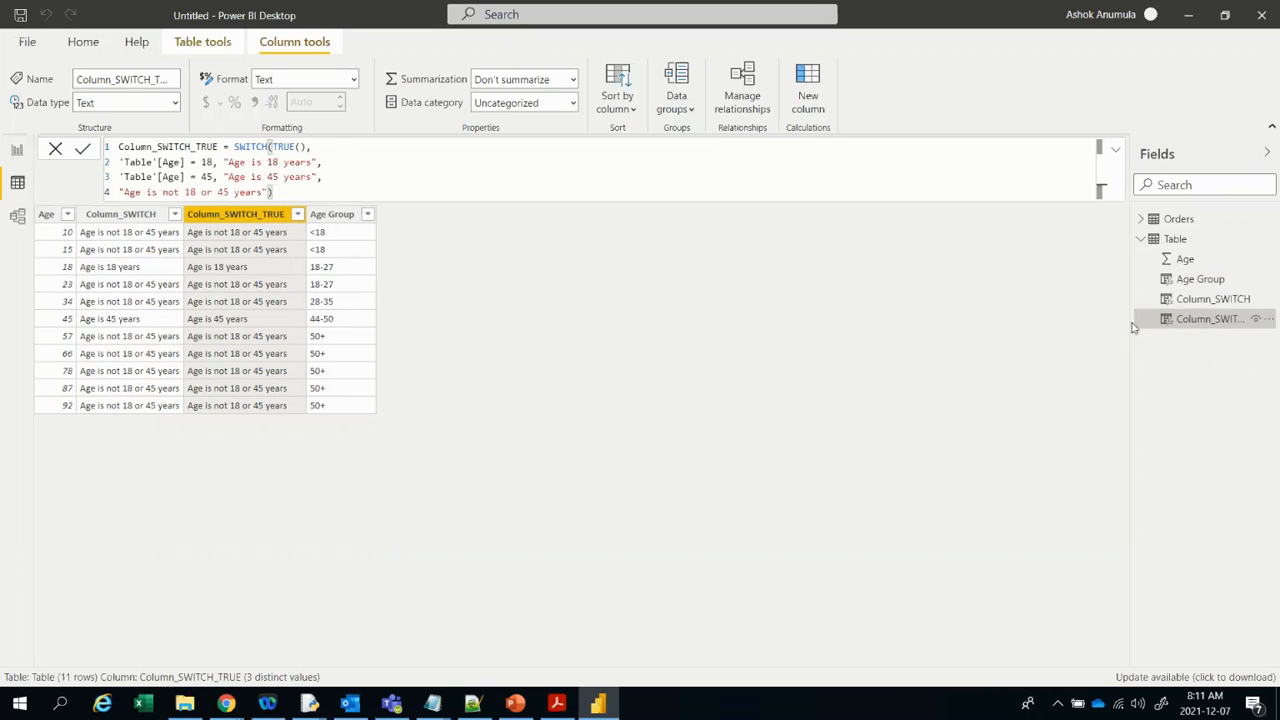
click(1201, 279)
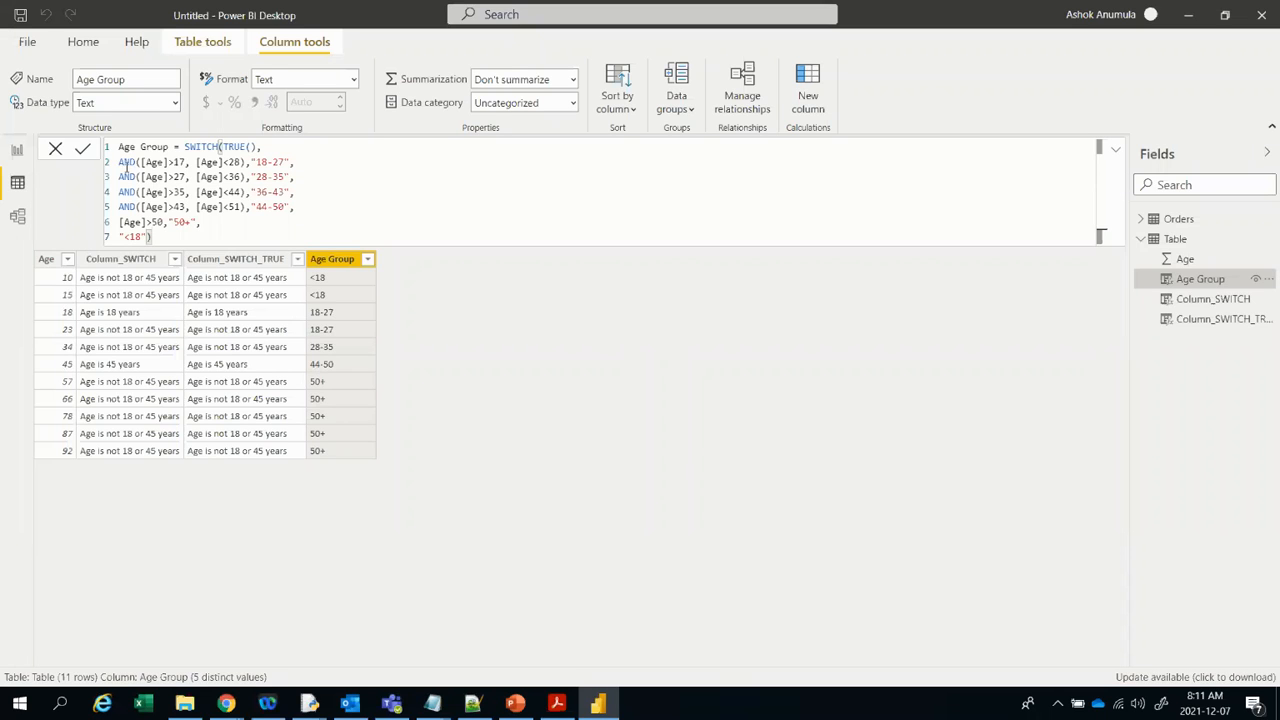
drag(153, 162, 237, 163)
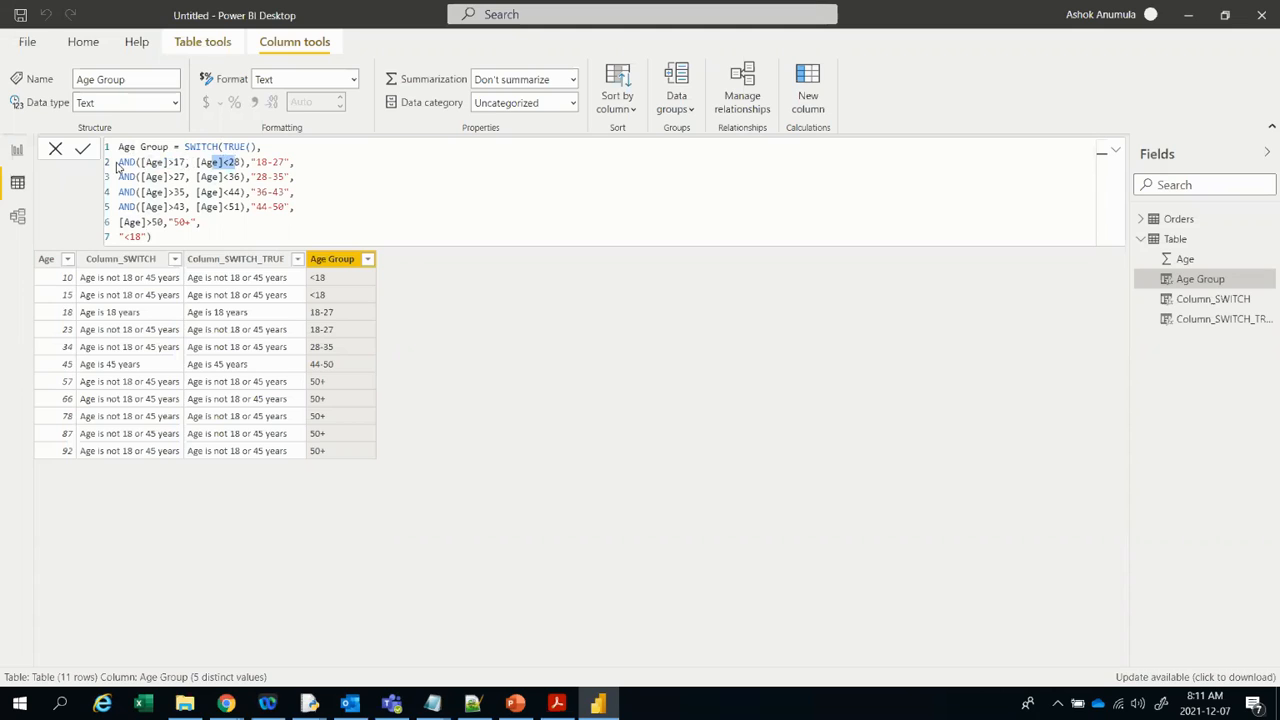
drag(120, 161, 224, 162)
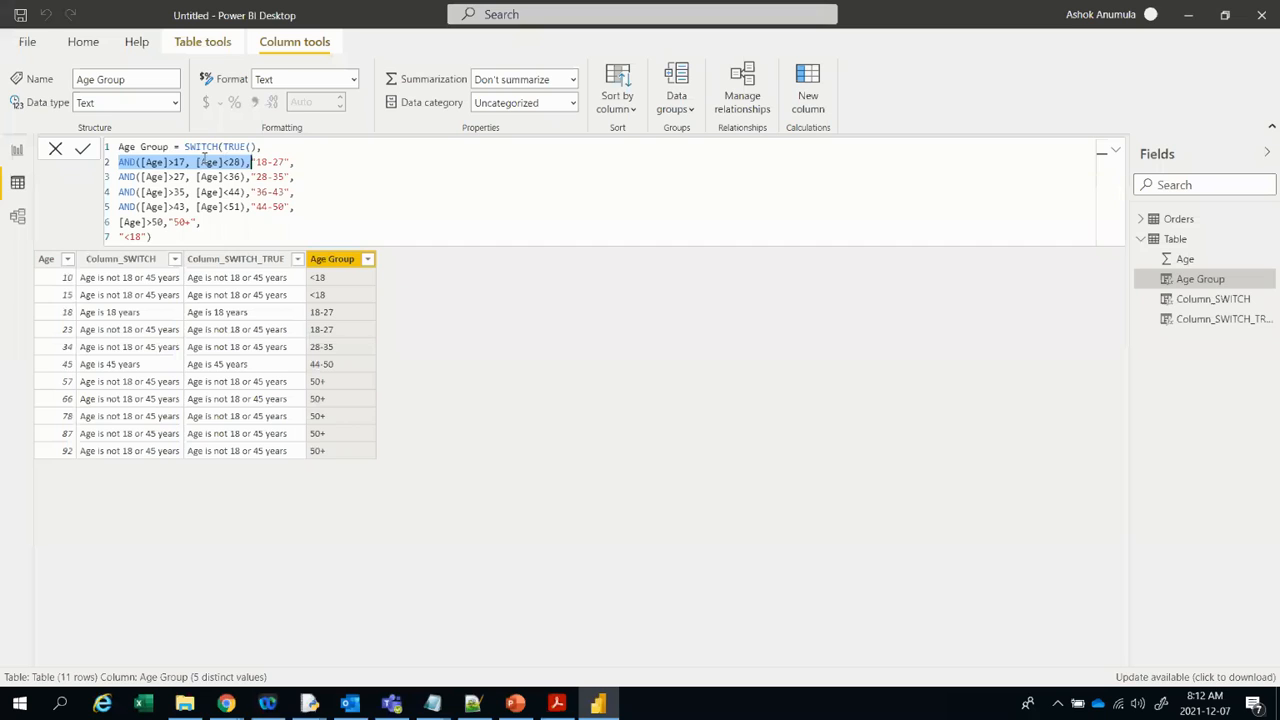
click(429, 171)
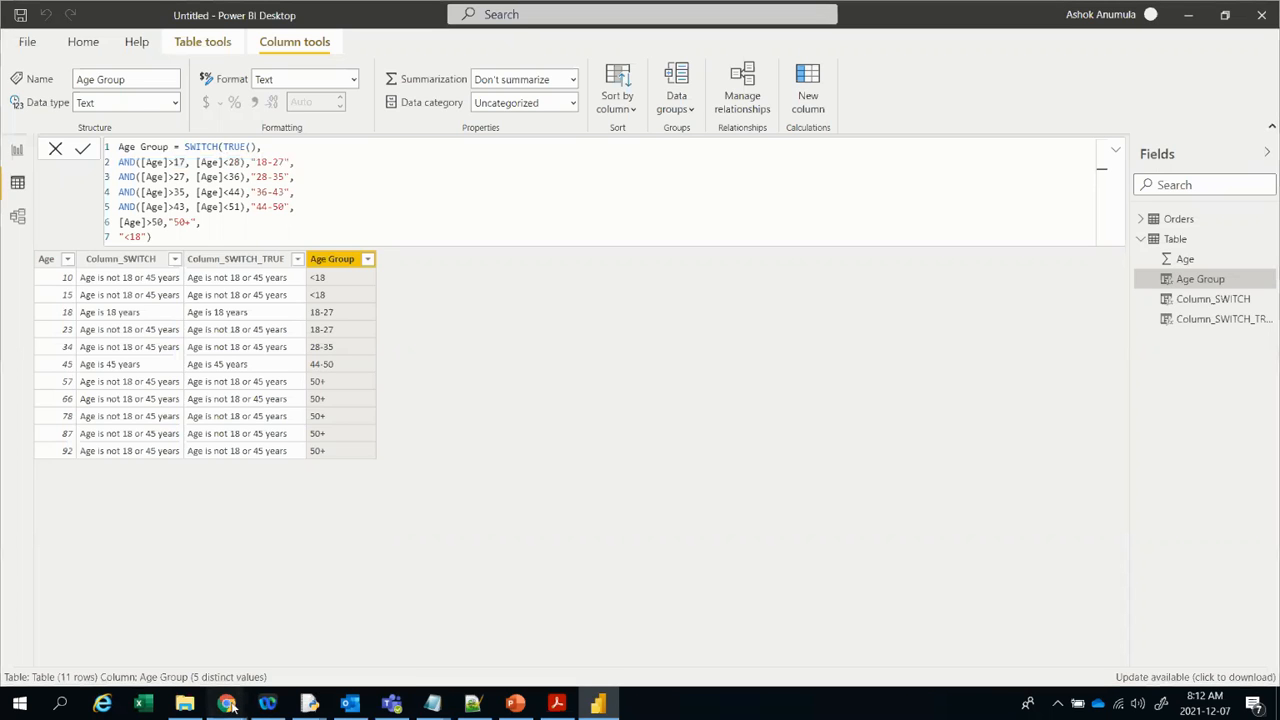
Step: Switch to the forwarded shift-validation email in Chrome and examine its shift criteria, timing table and attendance attachment
mouse_move(229, 704)
click(198, 651)
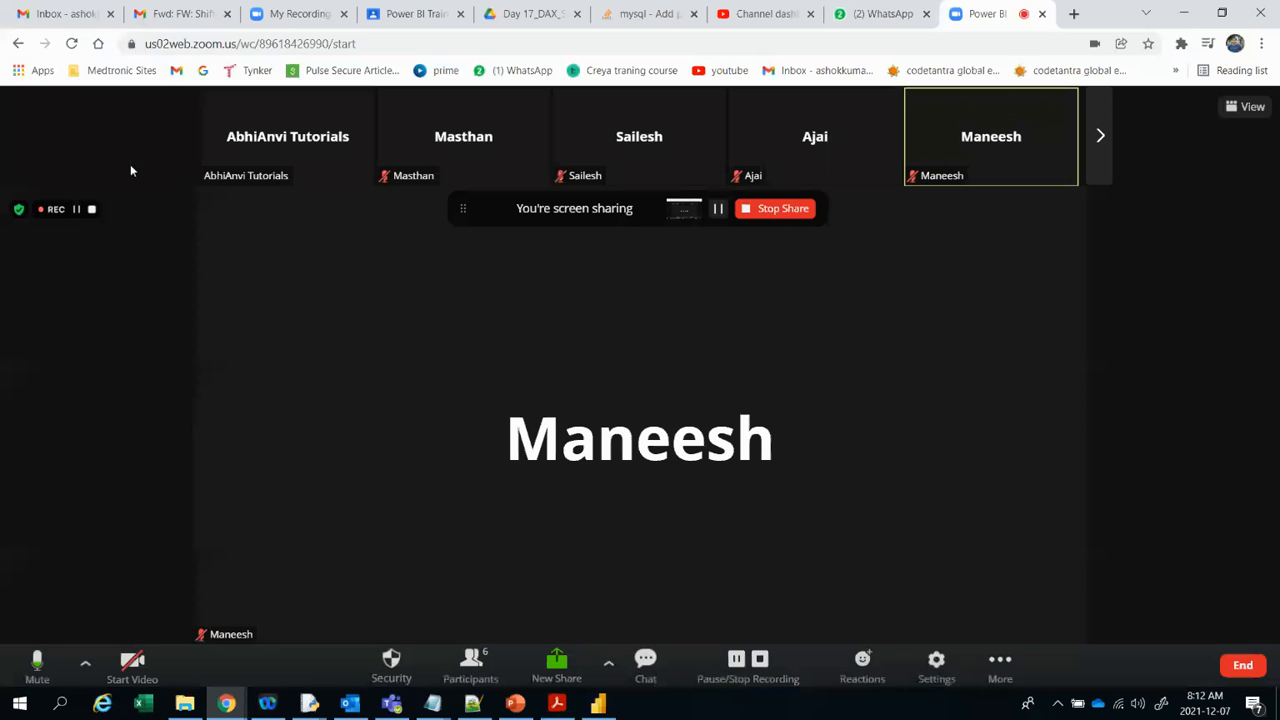
click(175, 13)
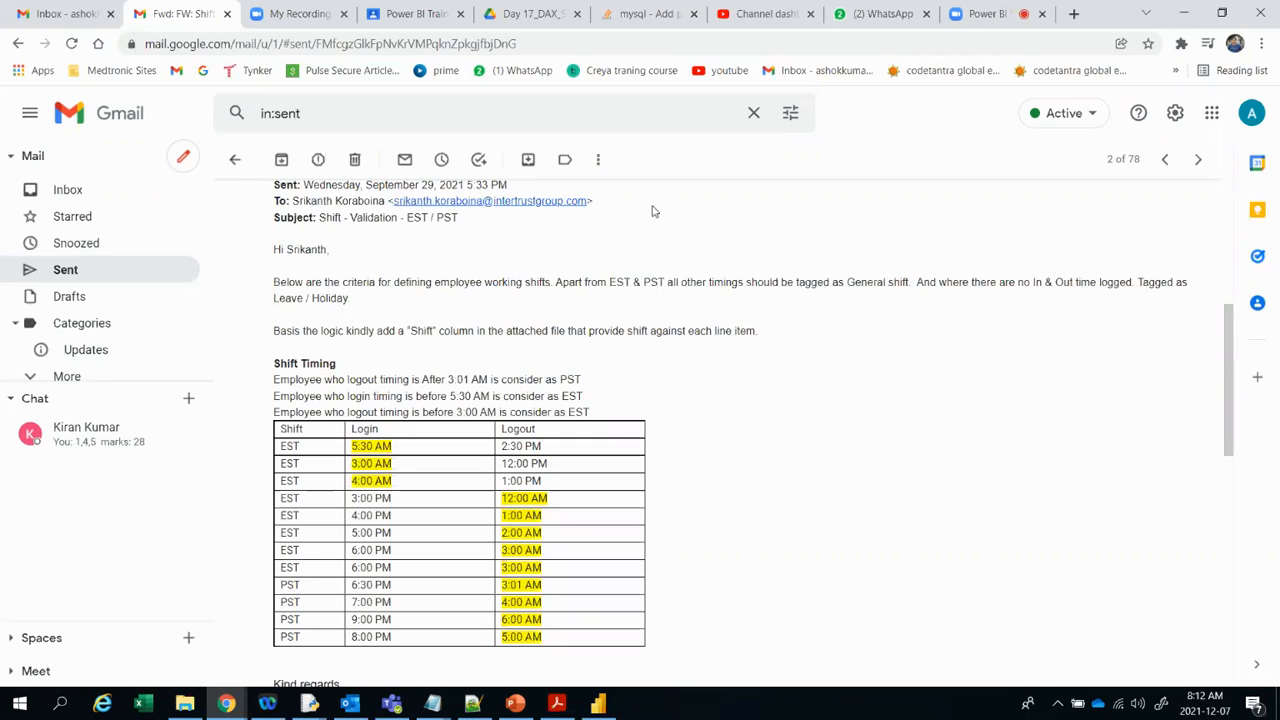
scroll(655, 208, down, 6)
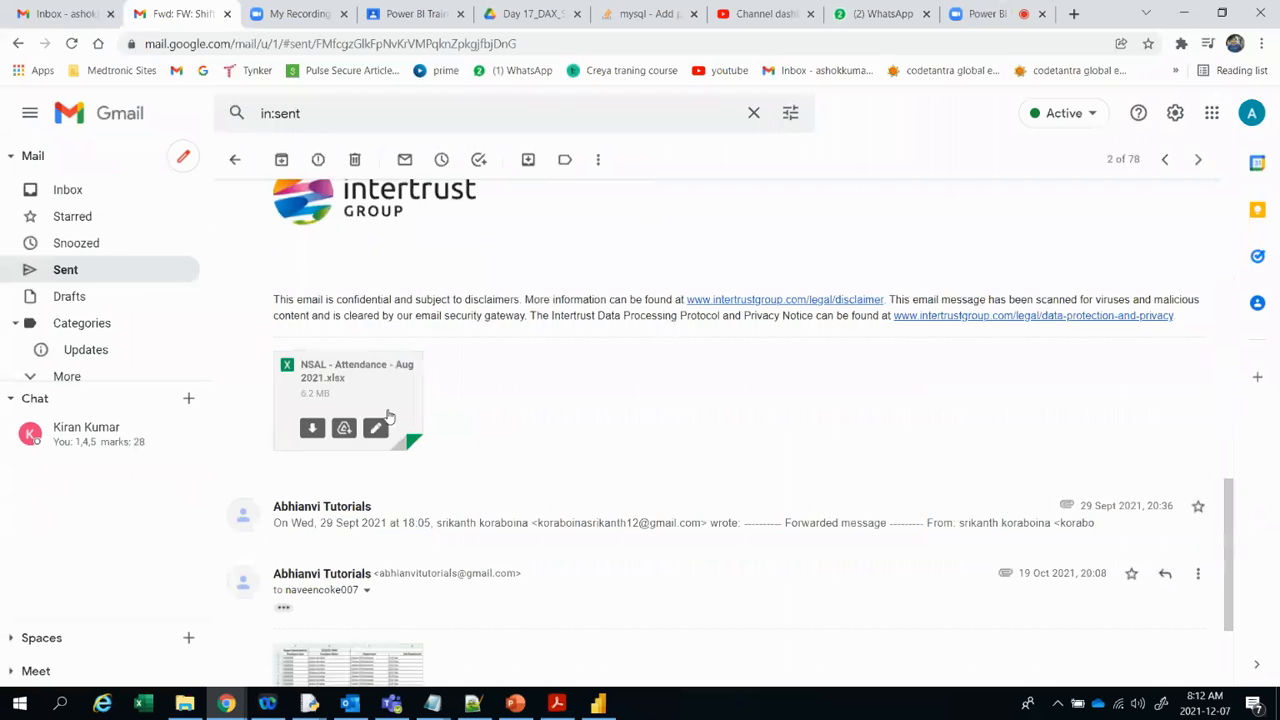
scroll(563, 365, up, 2)
scroll(563, 365, up, 4)
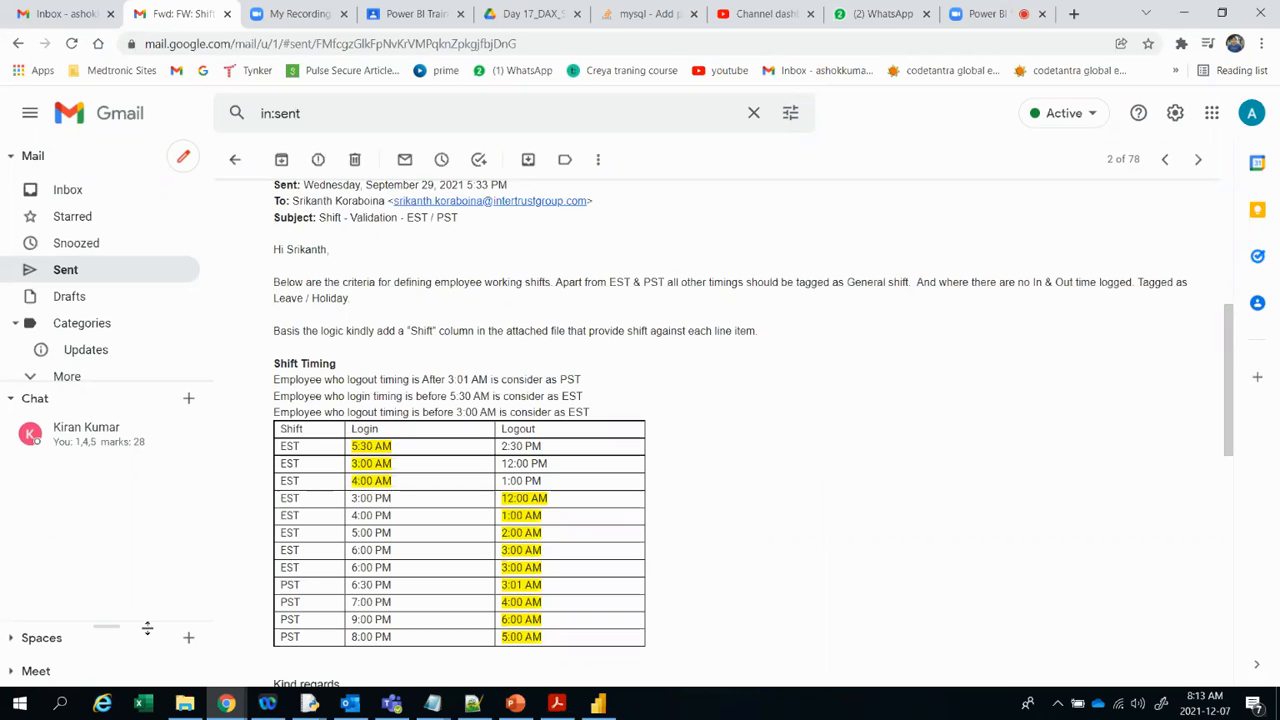
Step: Outline the Shift, Login and Logout columns of the email's timing table, clear the outlines and return to Power BI
mouse_move(265, 407)
mouse_down()
mouse_move(308, 510)
mouse_move(318, 632)
mouse_up()
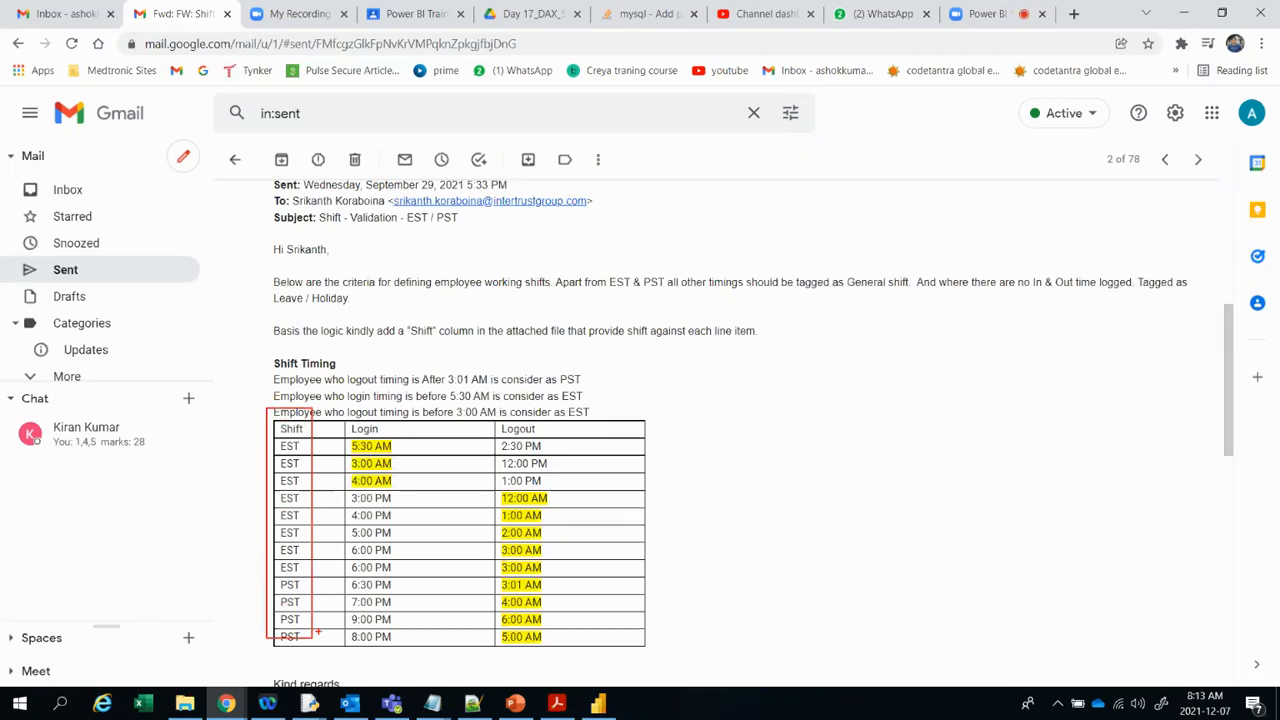
drag(349, 420, 408, 638)
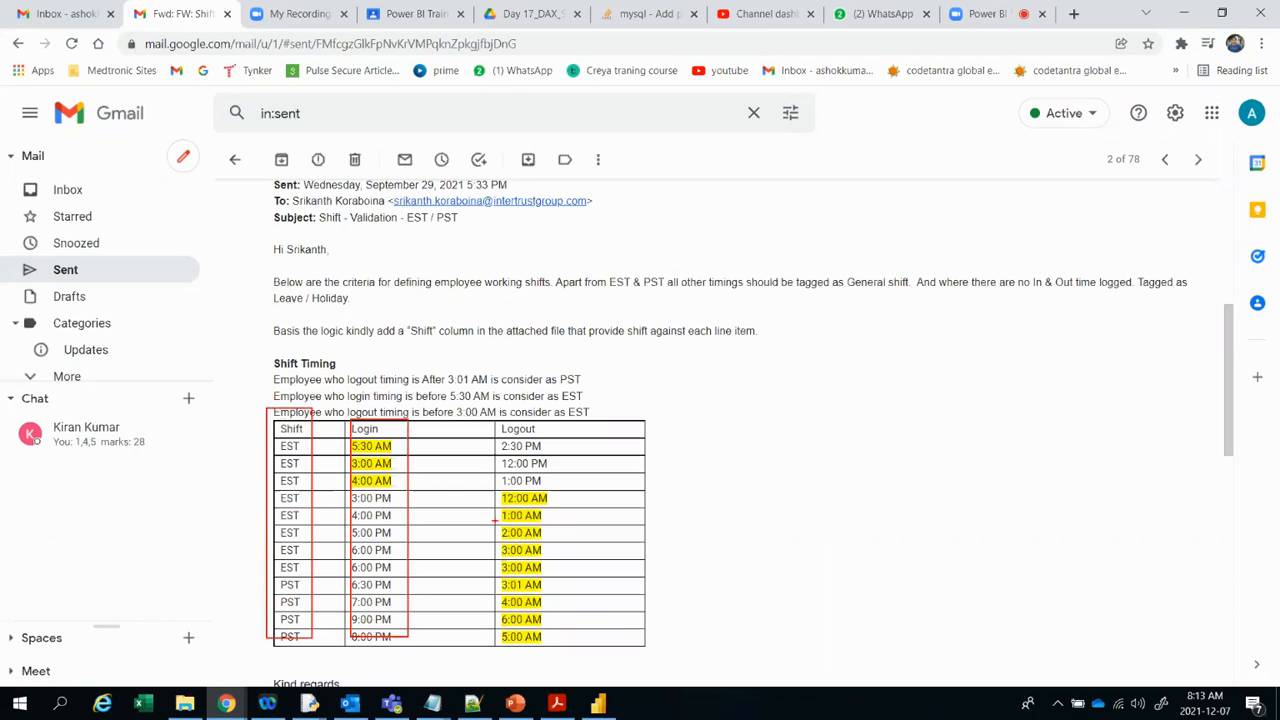
mouse_move(491, 418)
mouse_down()
mouse_move(526, 434)
mouse_move(548, 648)
mouse_up()
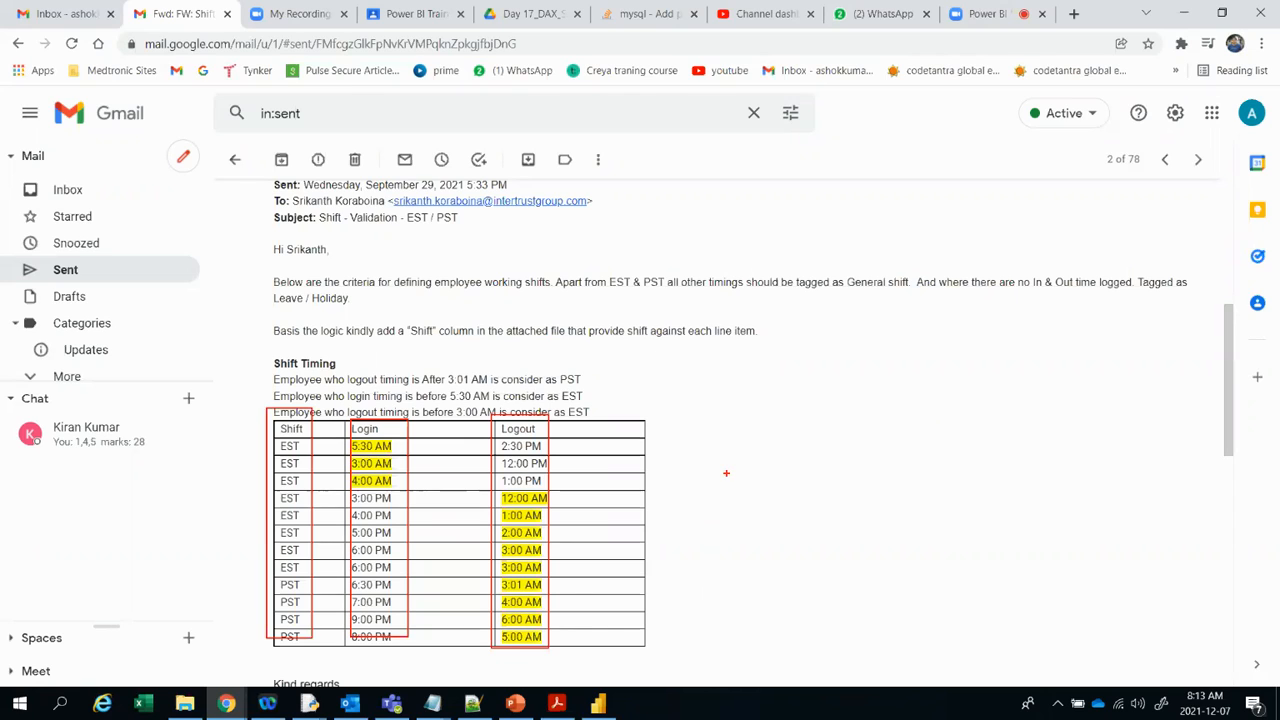
key(Escape)
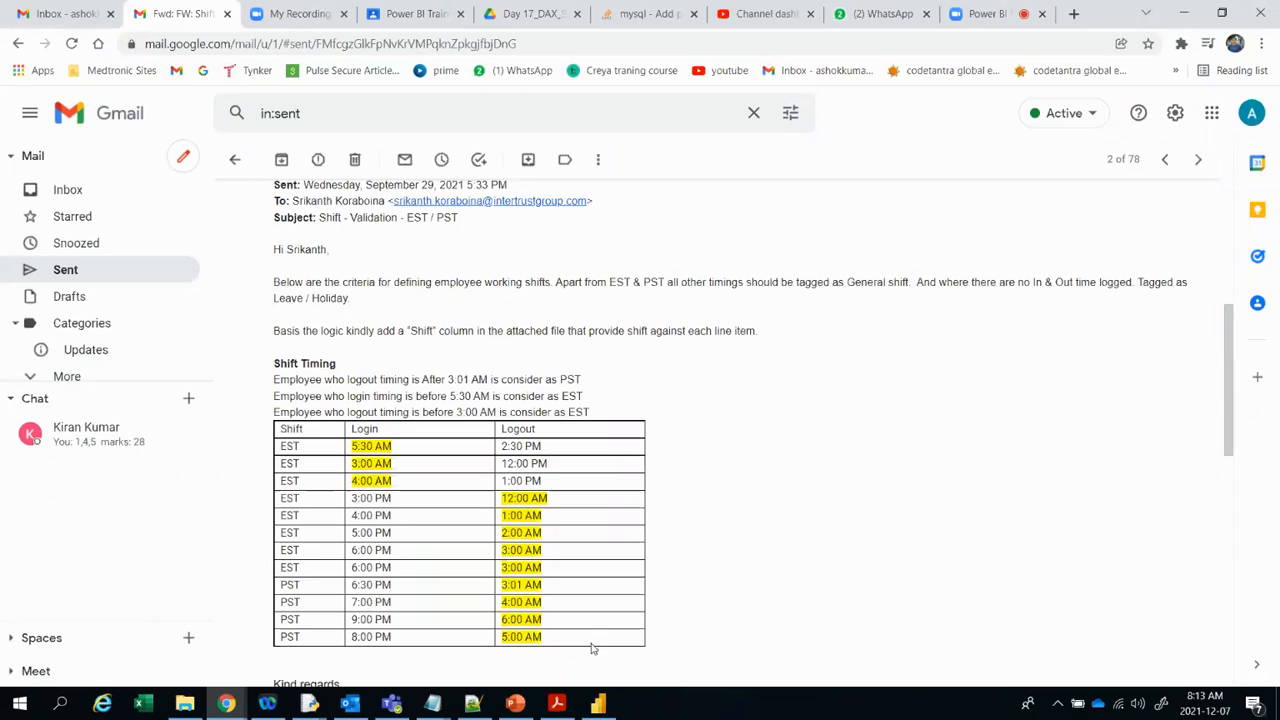
click(598, 703)
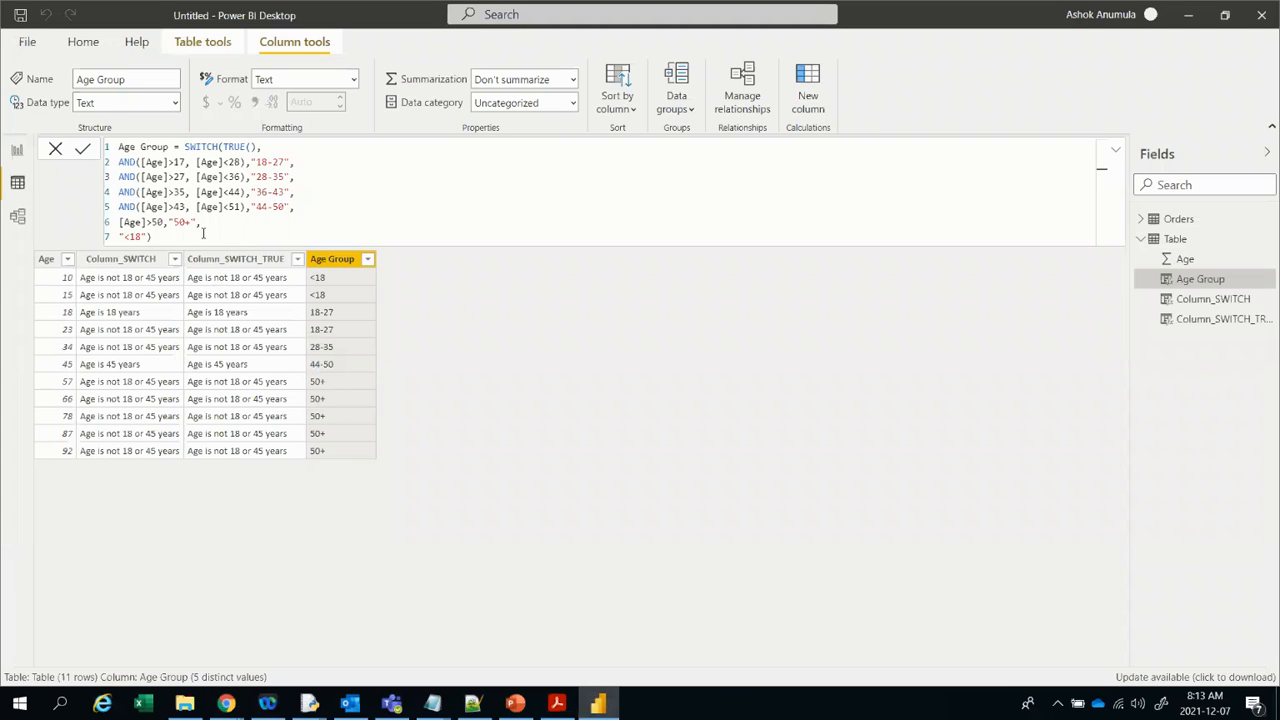
Step: Examine the whole Age Group formula, outline the three shift-timing criteria in the Chrome email, clear the outline and return to Power BI
drag(152, 237, 115, 150)
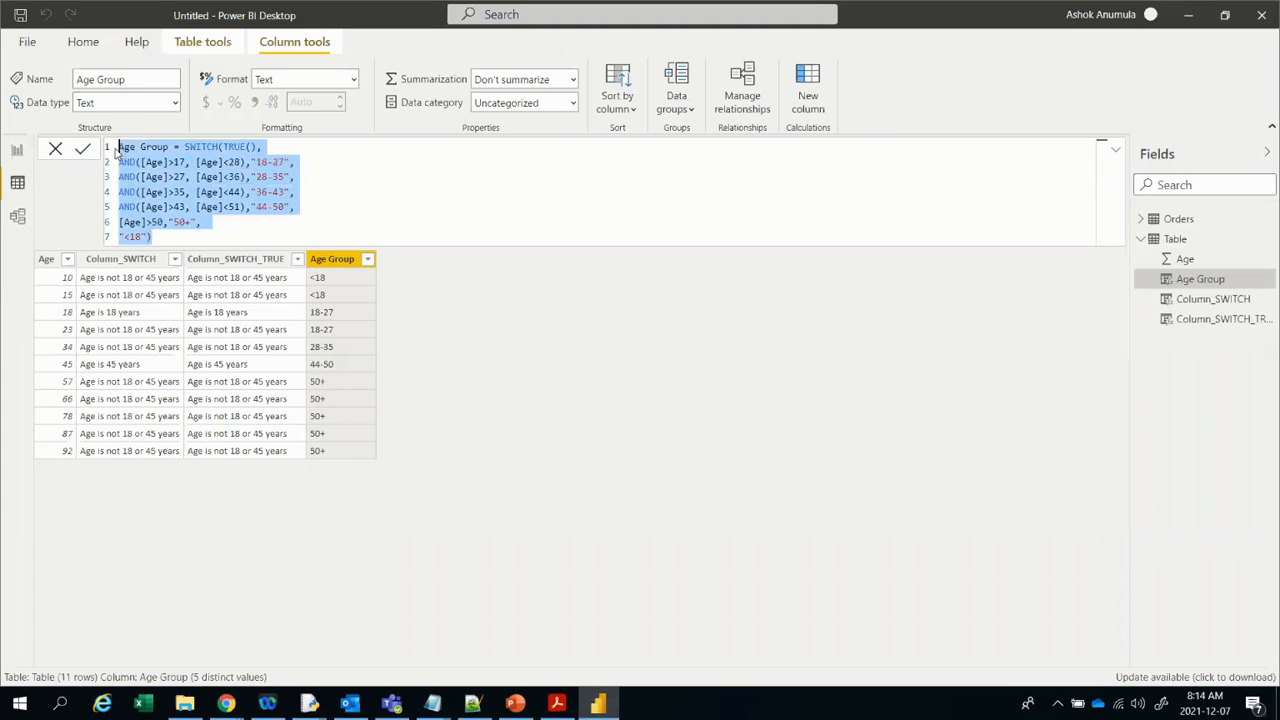
click(268, 230)
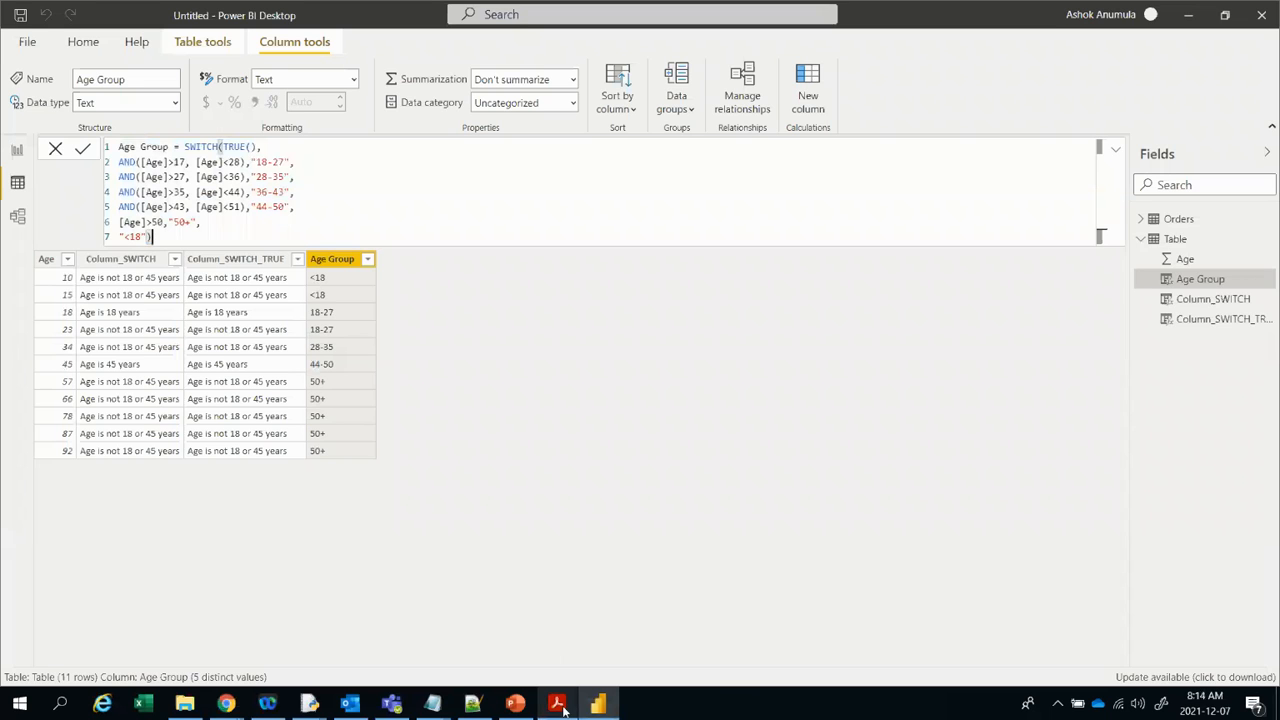
mouse_move(228, 703)
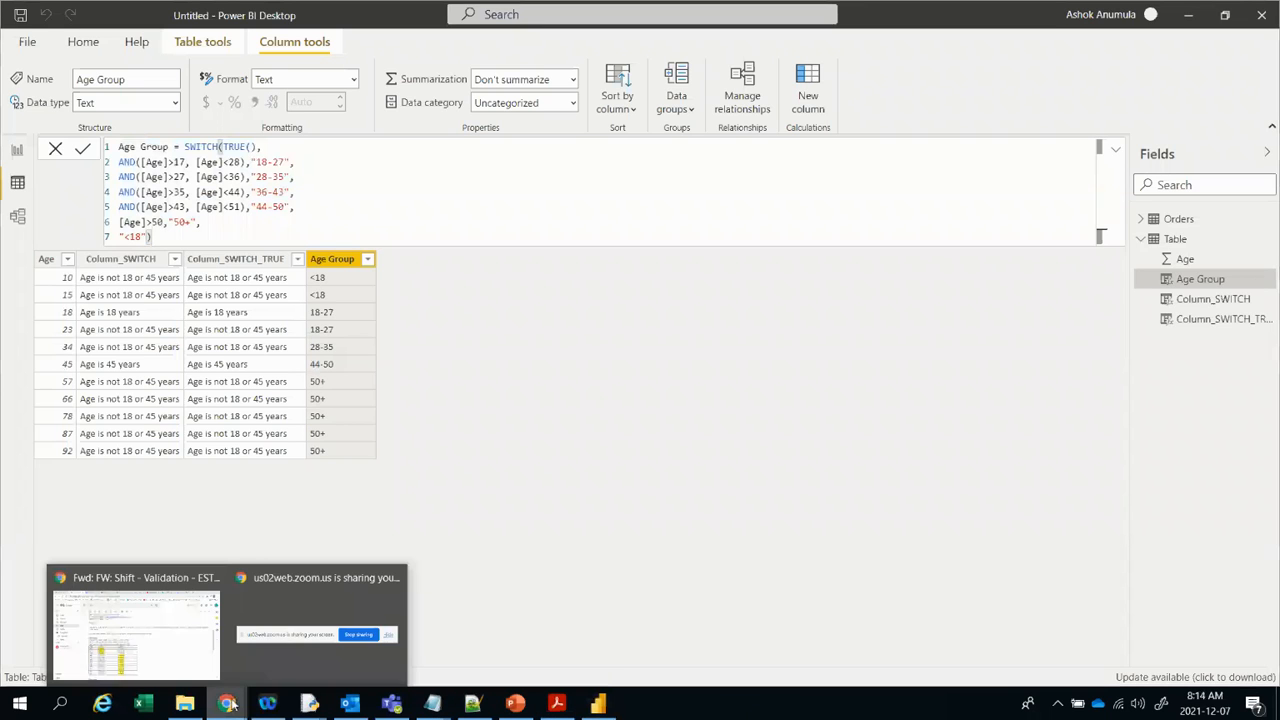
click(195, 652)
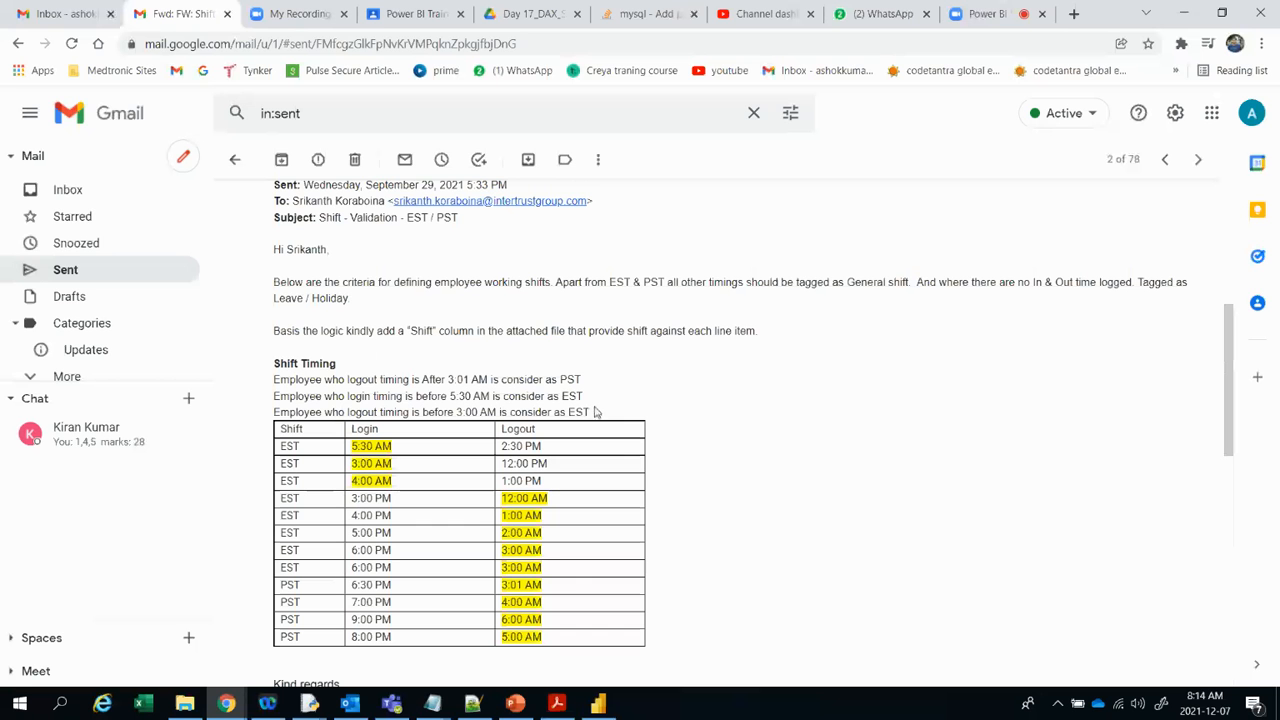
mouse_move(272, 372)
mouse_down()
mouse_move(516, 424)
mouse_move(605, 422)
mouse_up()
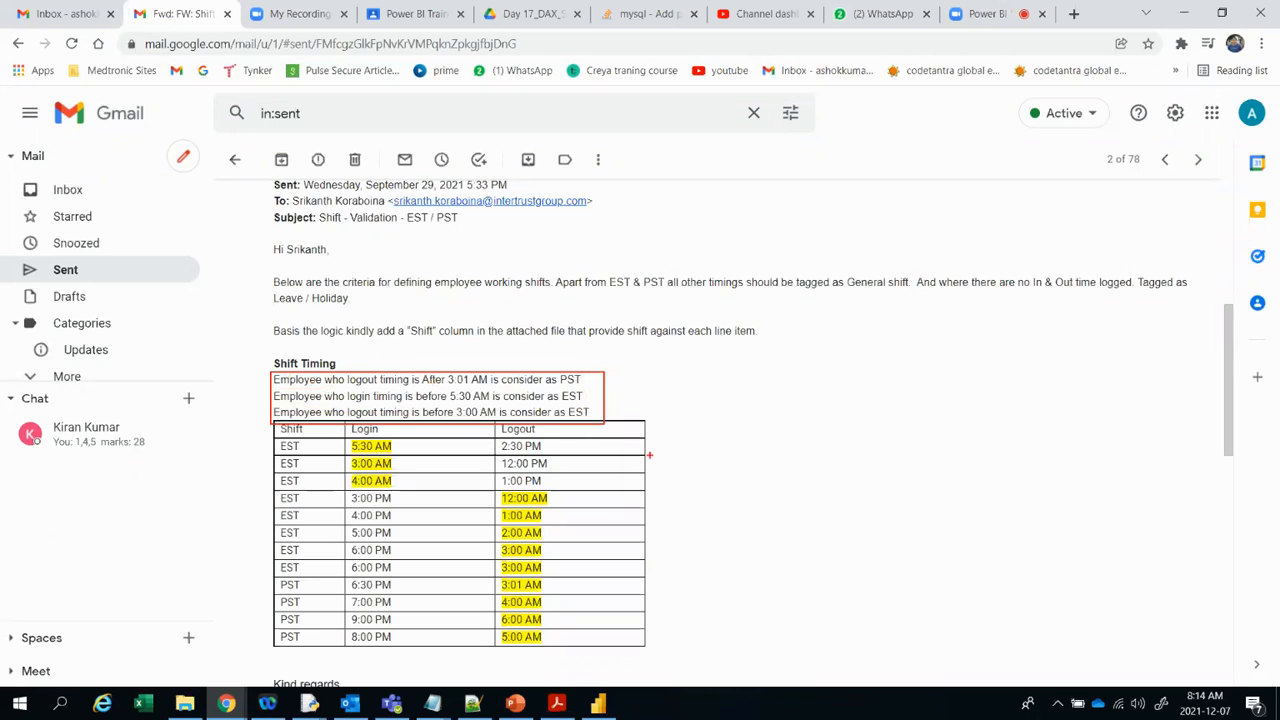
key(Escape)
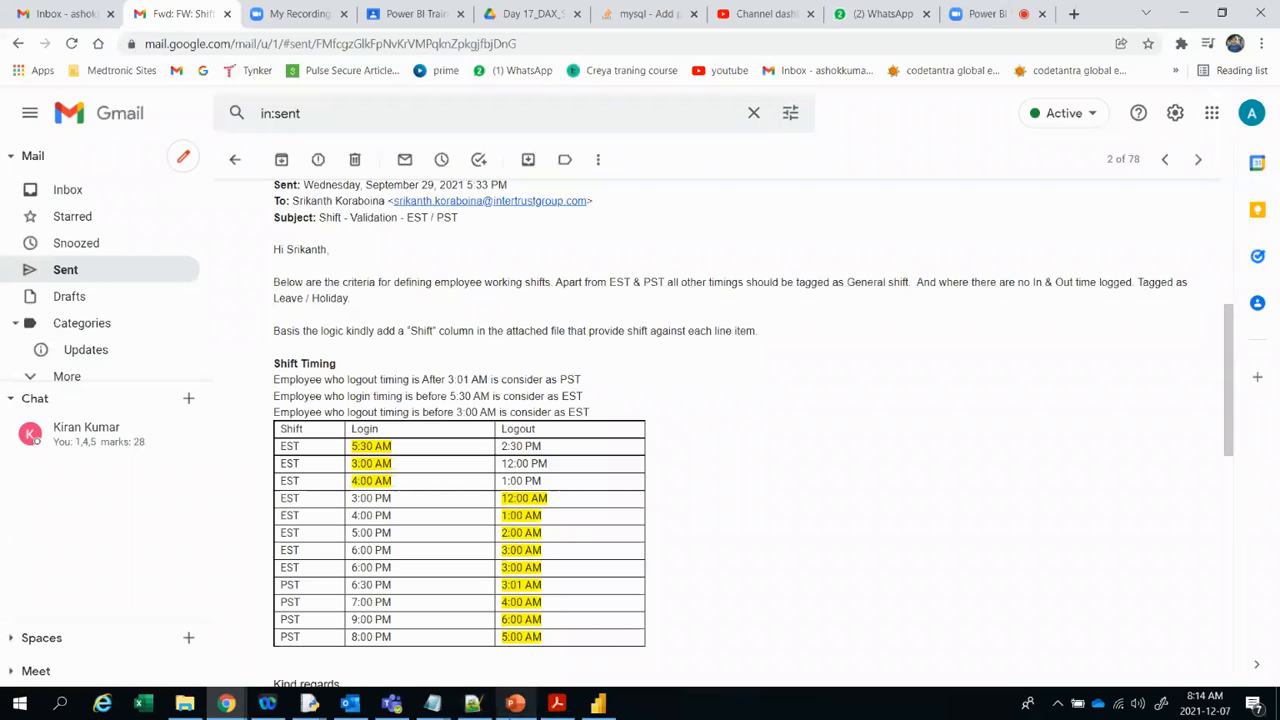
click(597, 705)
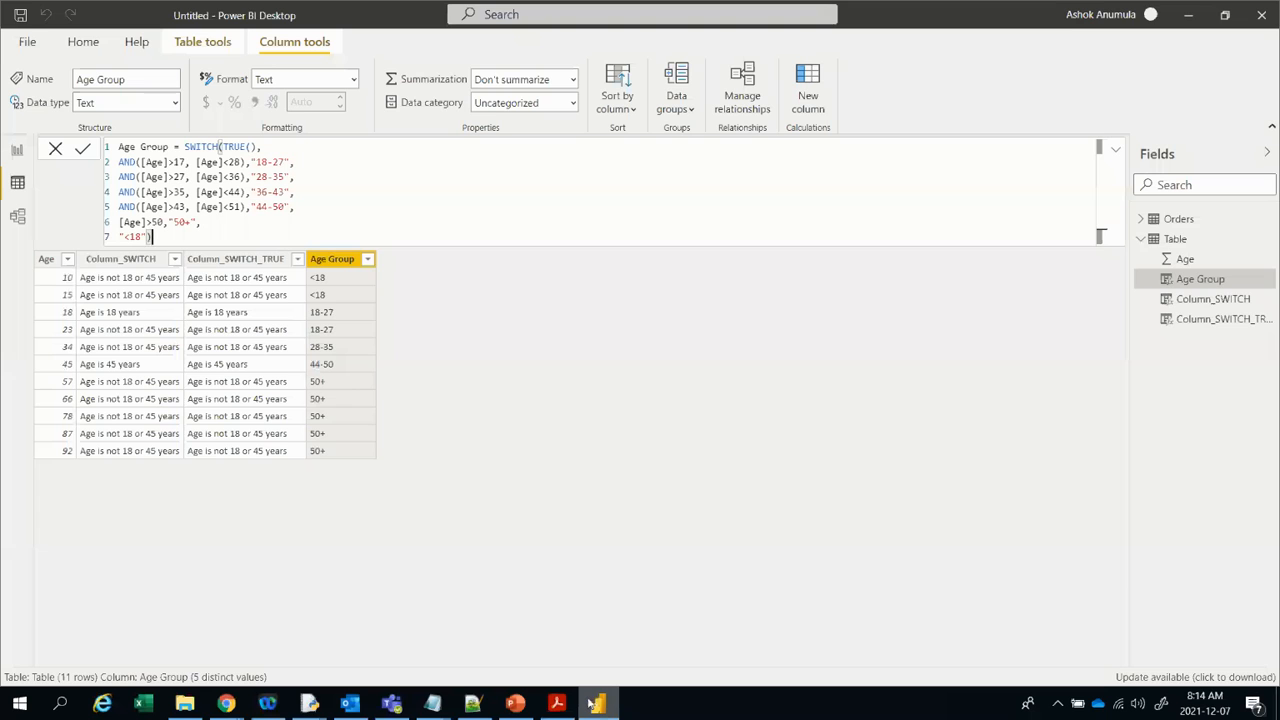
Step: Switch to the Power BI syllabus PDF in Acrobat Reader and highlight the Day18 and Day19 DAX Date & Time Functions topics
mouse_move(557, 705)
click(588, 596)
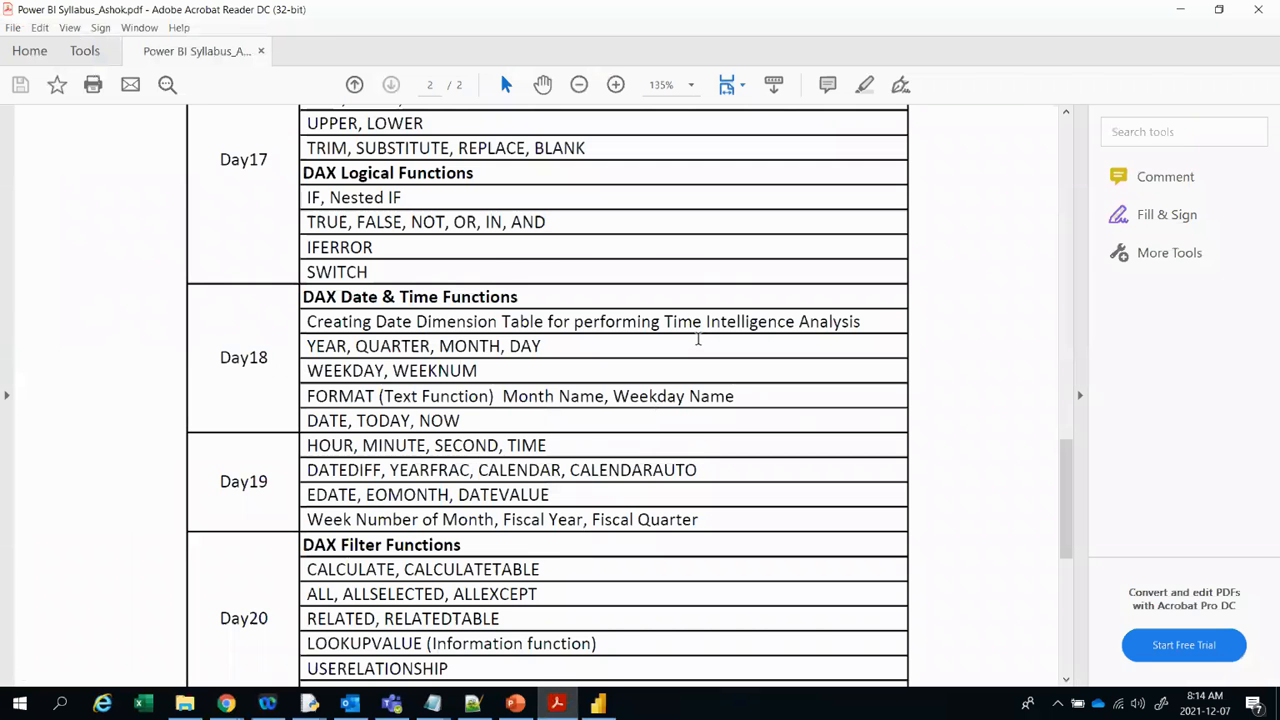
scroll(697, 337, down, 1)
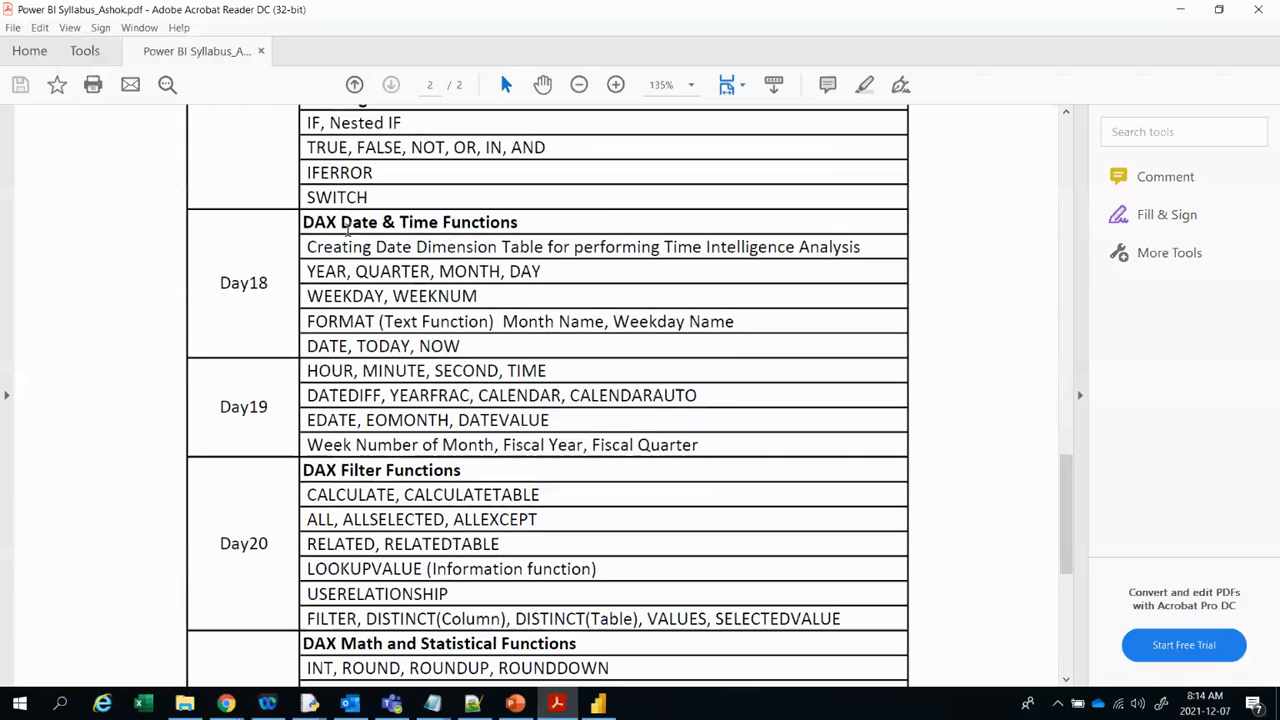
drag(303, 222, 493, 445)
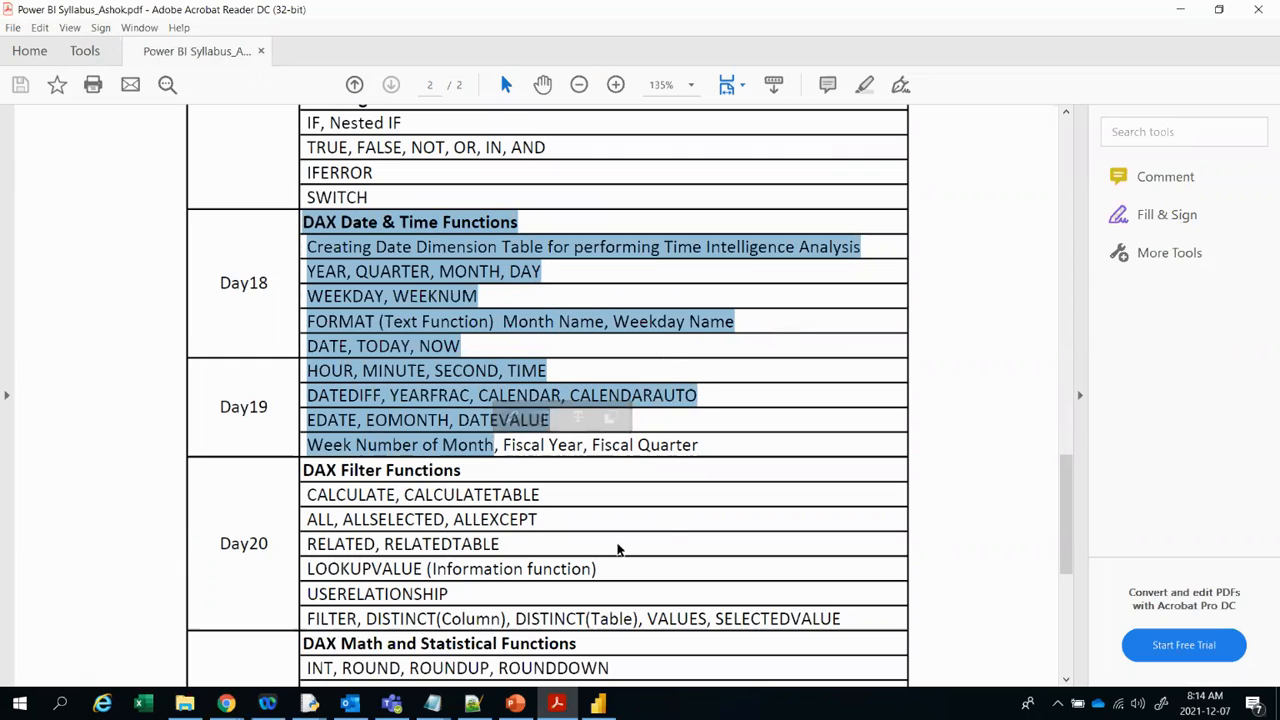
Step: Return to Power BI, look at the blank report page and open the Orders table's data to examine its date columns
click(598, 703)
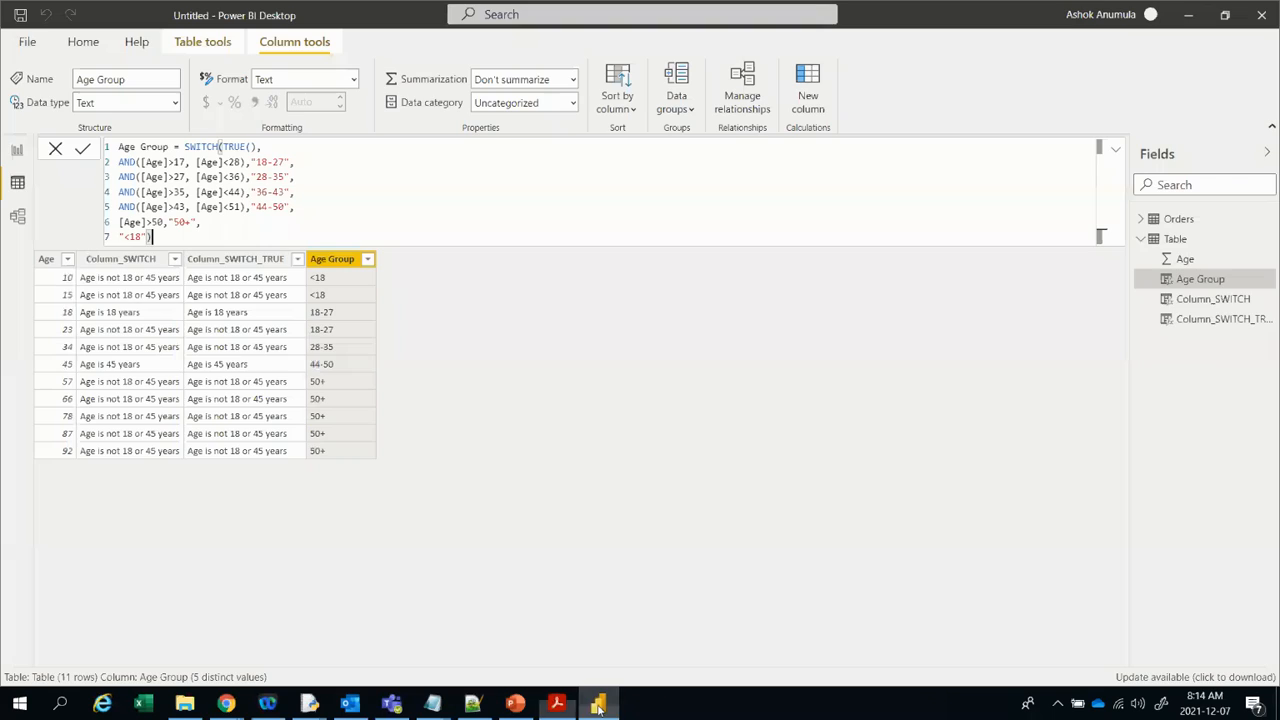
click(17, 152)
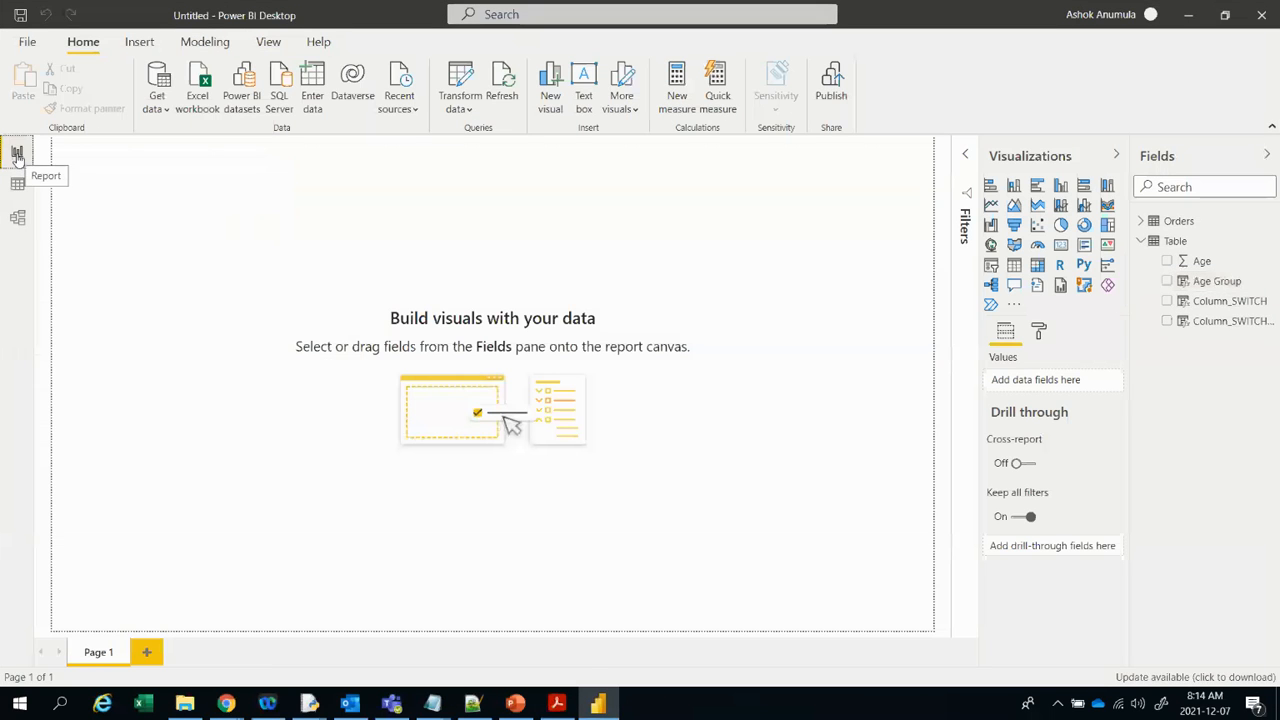
click(1141, 242)
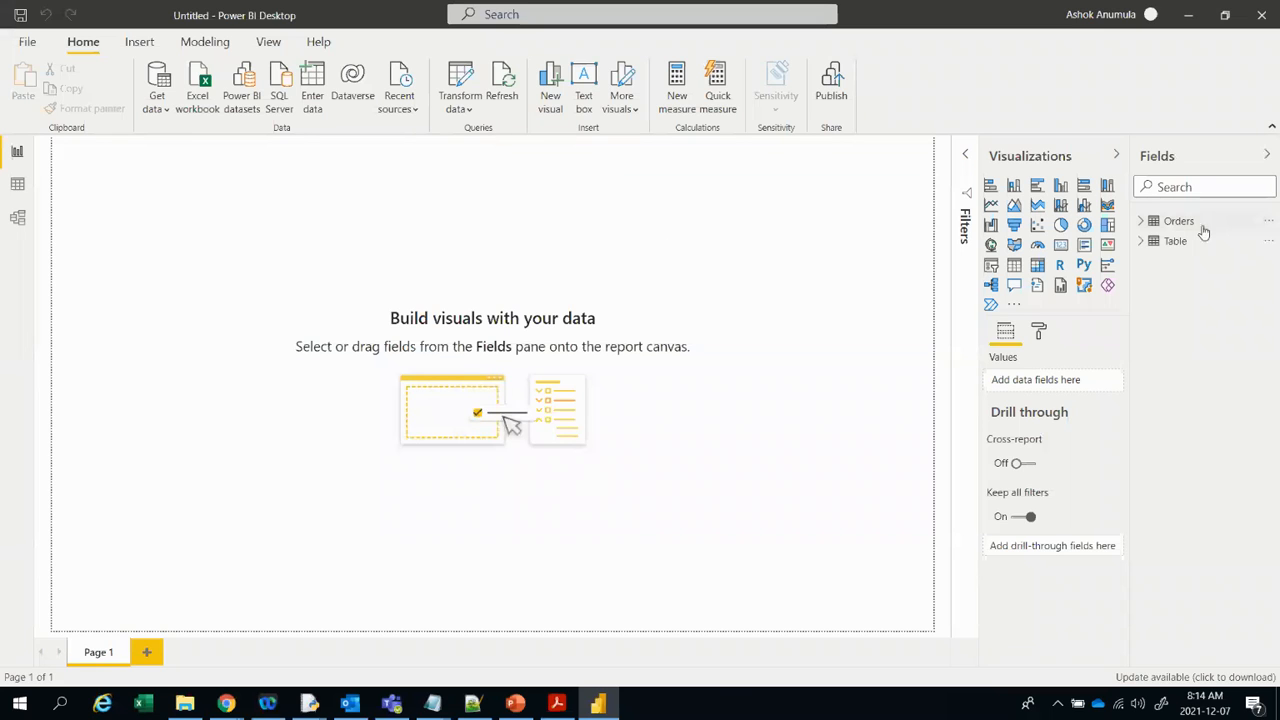
click(1172, 224)
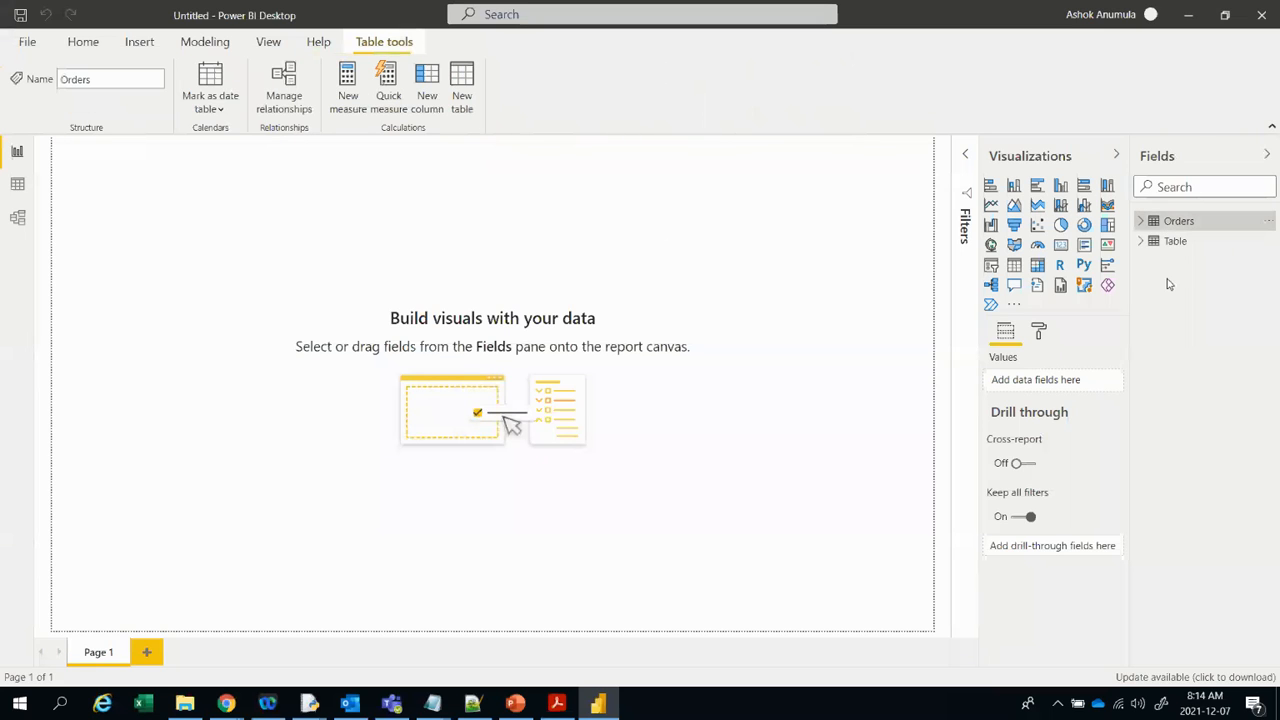
click(17, 184)
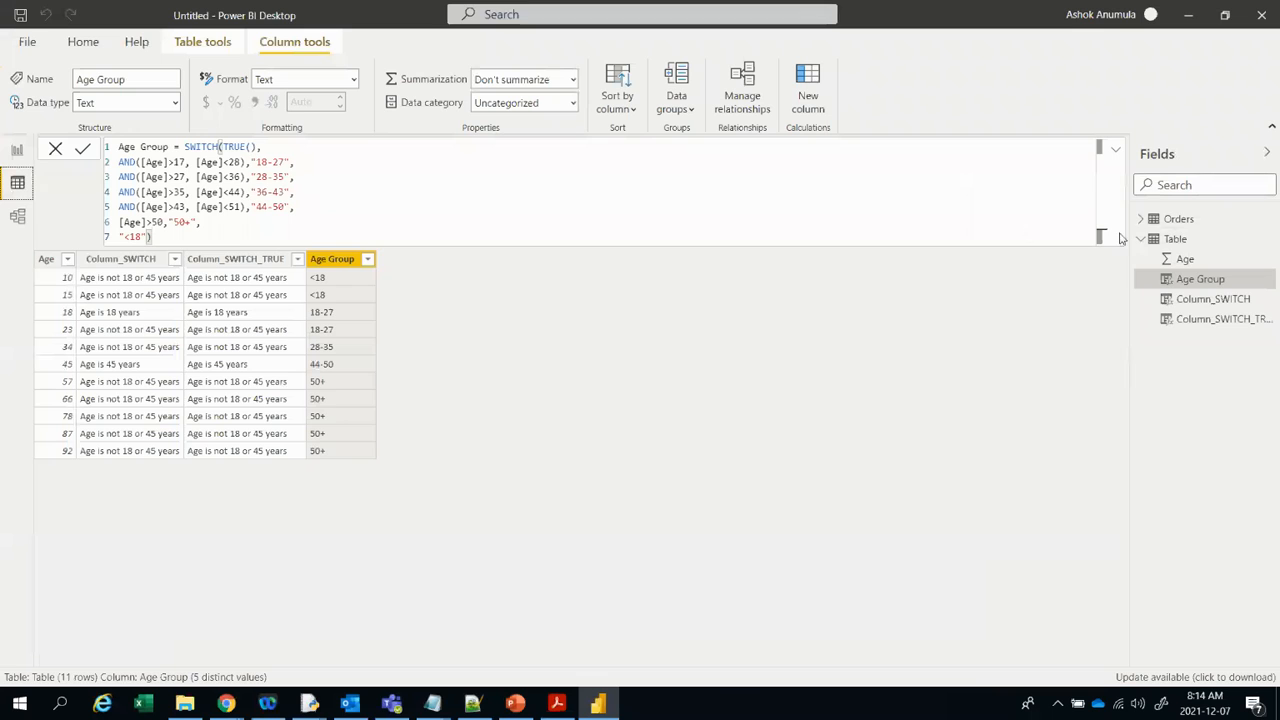
click(1180, 219)
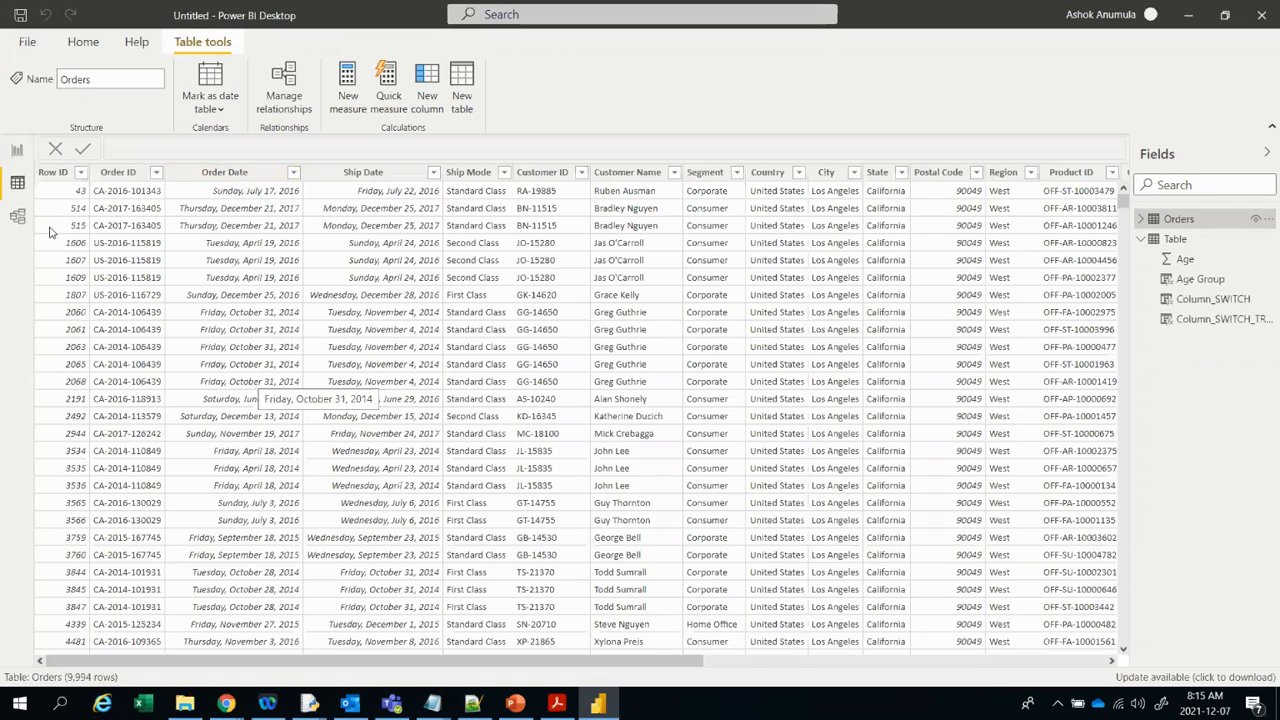
Step: Create a calculated table with the formula Table 2 = CALENDARAUTO() and check its first and last dates
click(463, 78)
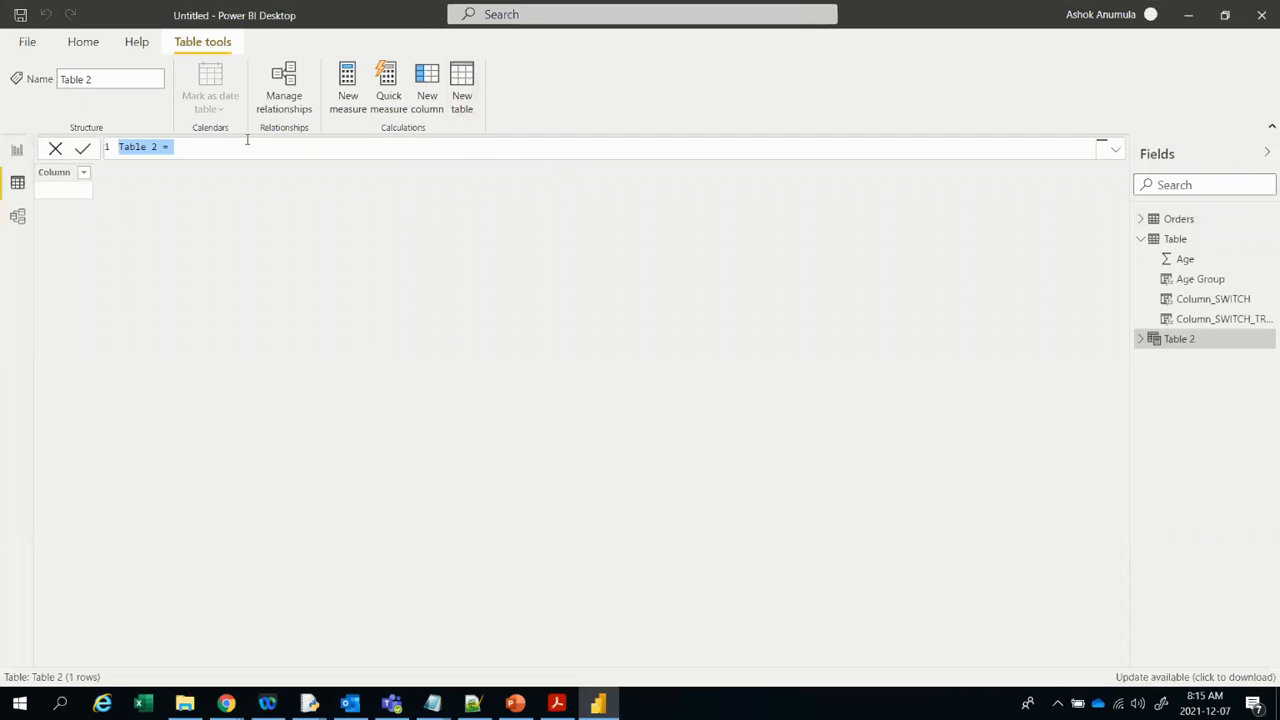
click(160, 147)
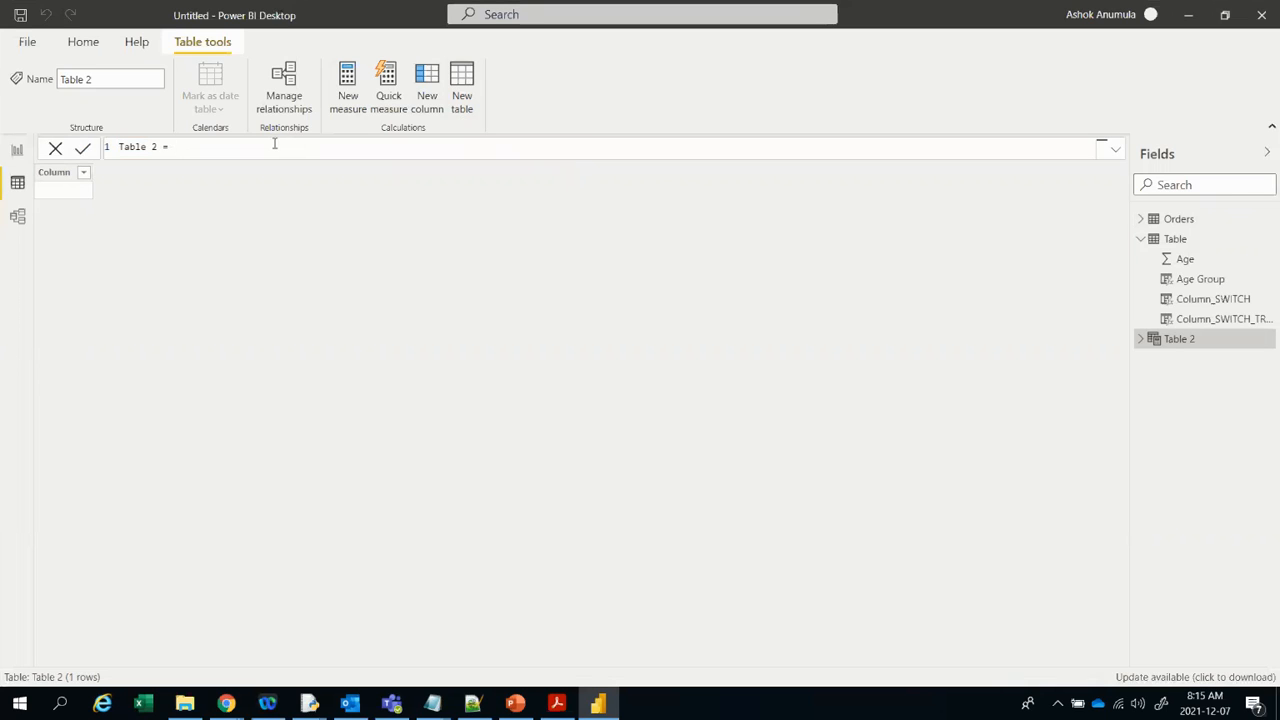
text(calendar)
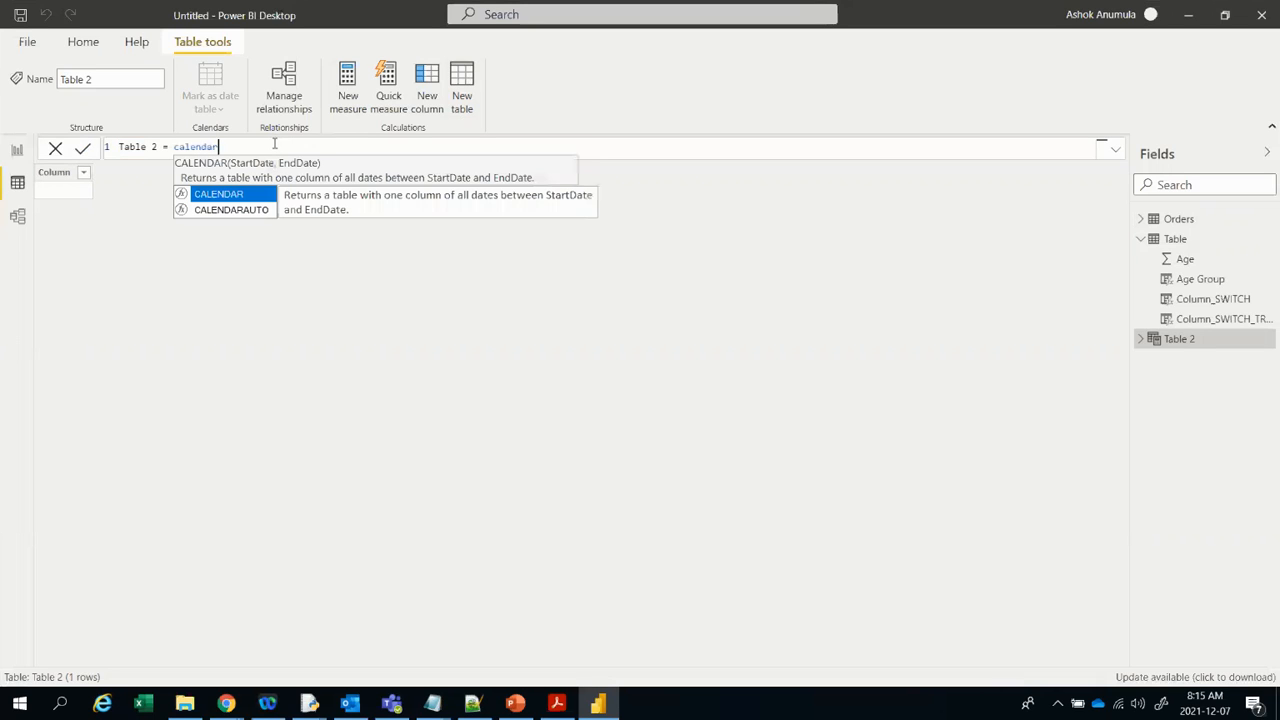
click(256, 209)
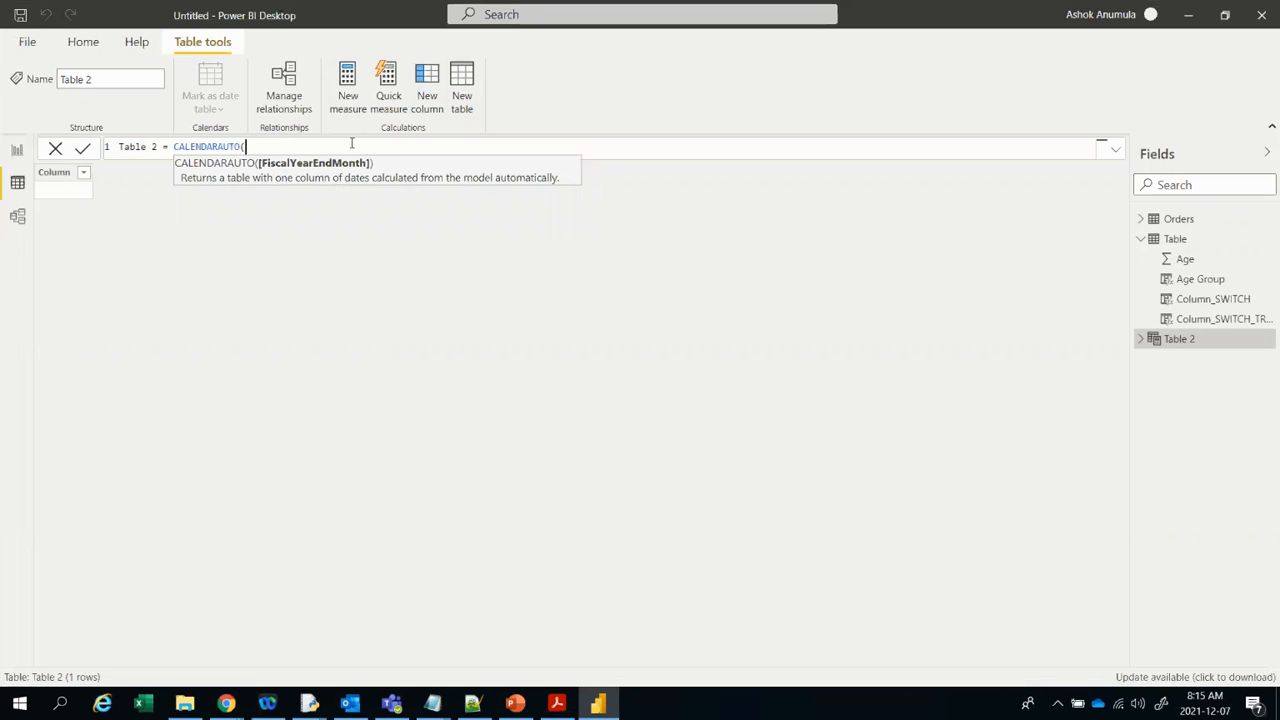
text())
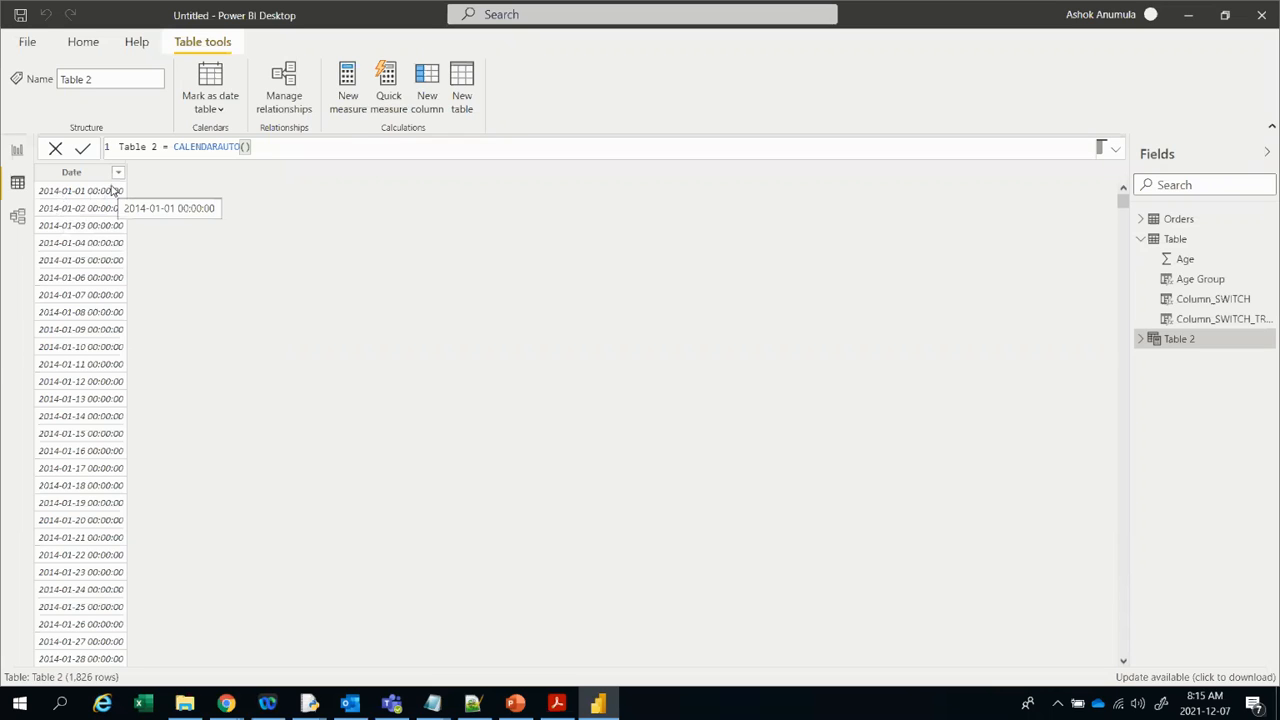
drag(1122, 201, 1131, 667)
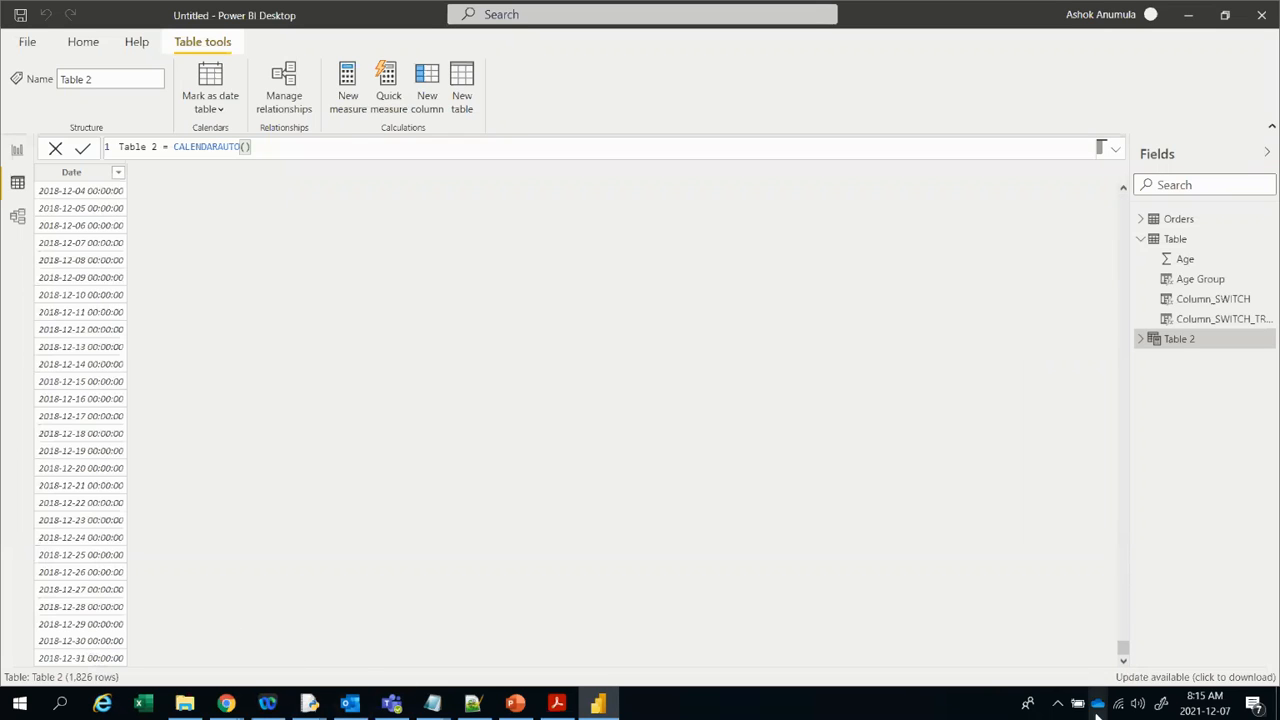
drag(1123, 652, 1088, 648)
Step: Switch to the syllabus PDF and highlight the date dimension table topic and the functions from YEAR through TIME
click(557, 703)
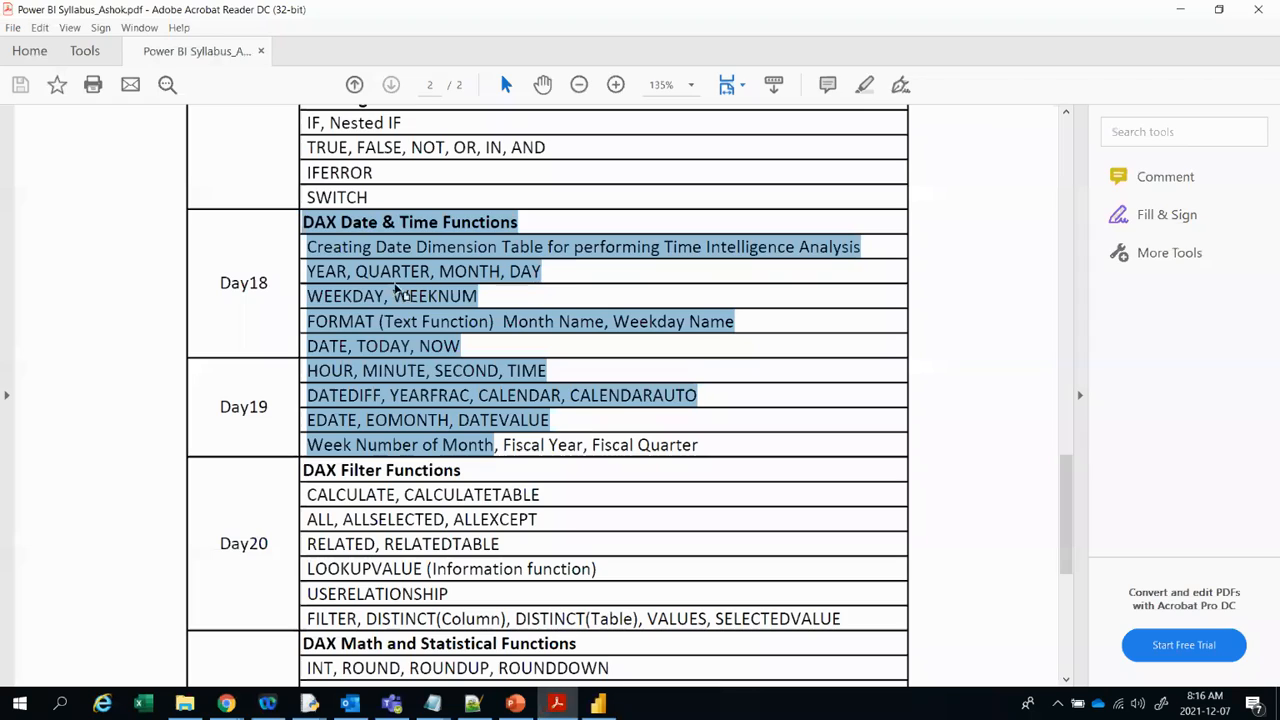
click(350, 285)
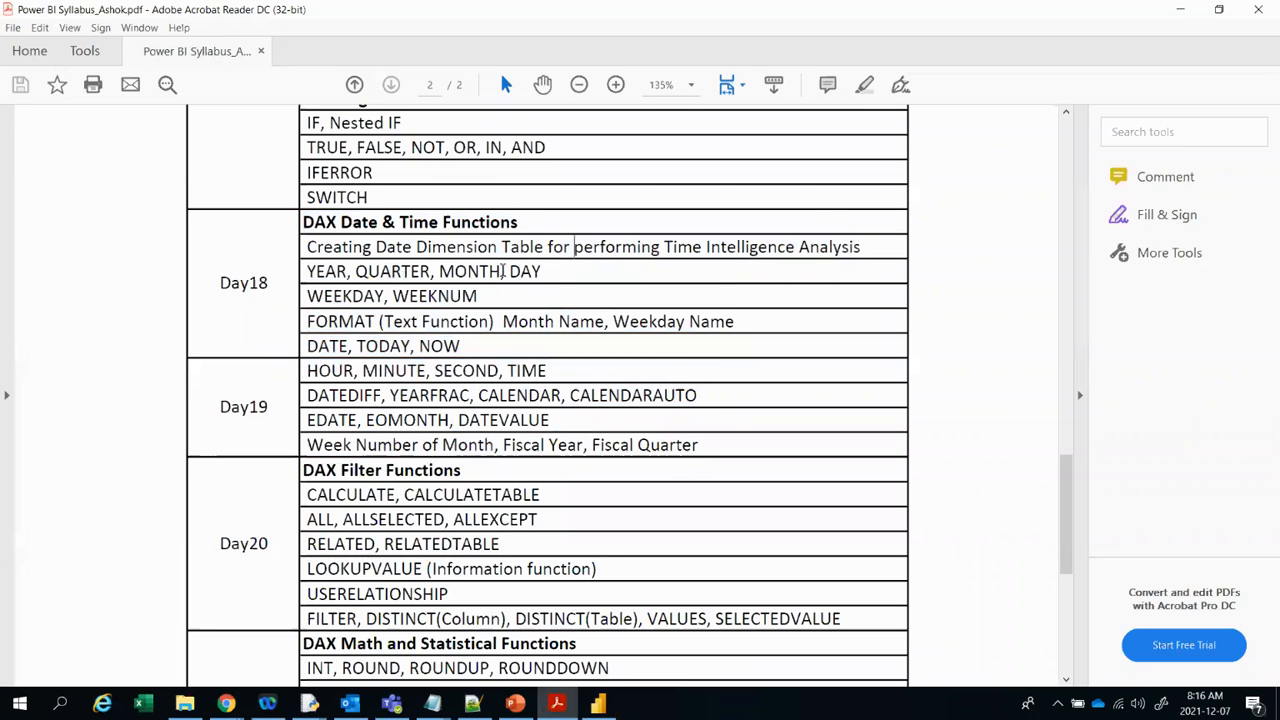
drag(317, 273, 325, 273)
click(605, 249)
drag(605, 249, 520, 245)
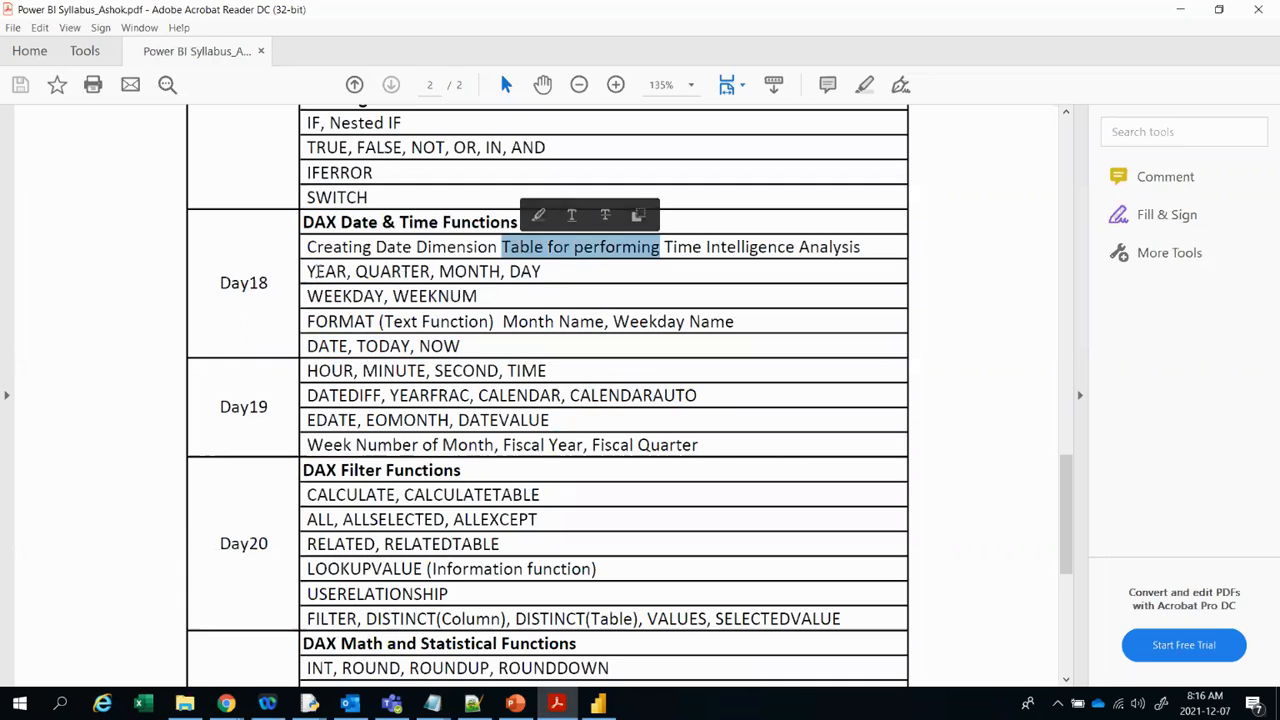
click(310, 271)
drag(310, 271, 526, 377)
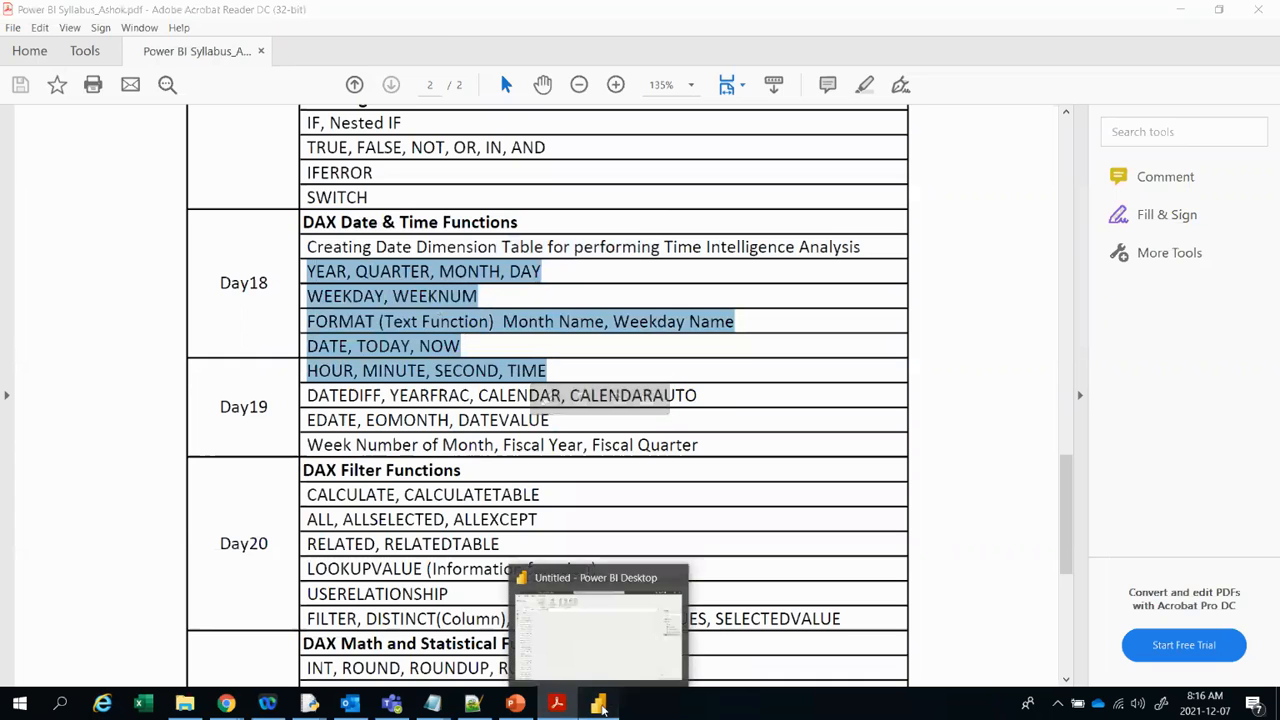
Step: Return to Power BI and wrap CALENDARAUTO() in ADDCOLUMNS as its table argument, starting a second formula line for the added columns
click(601, 707)
click(174, 146)
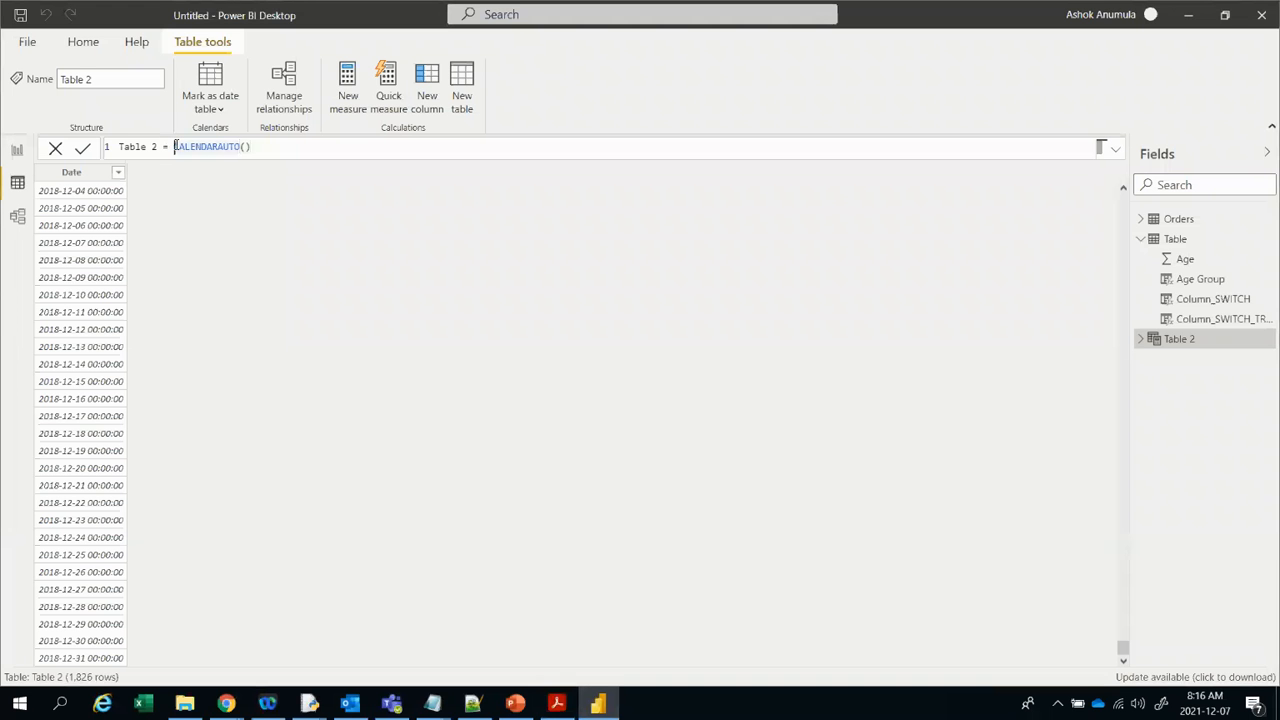
text(ADD)
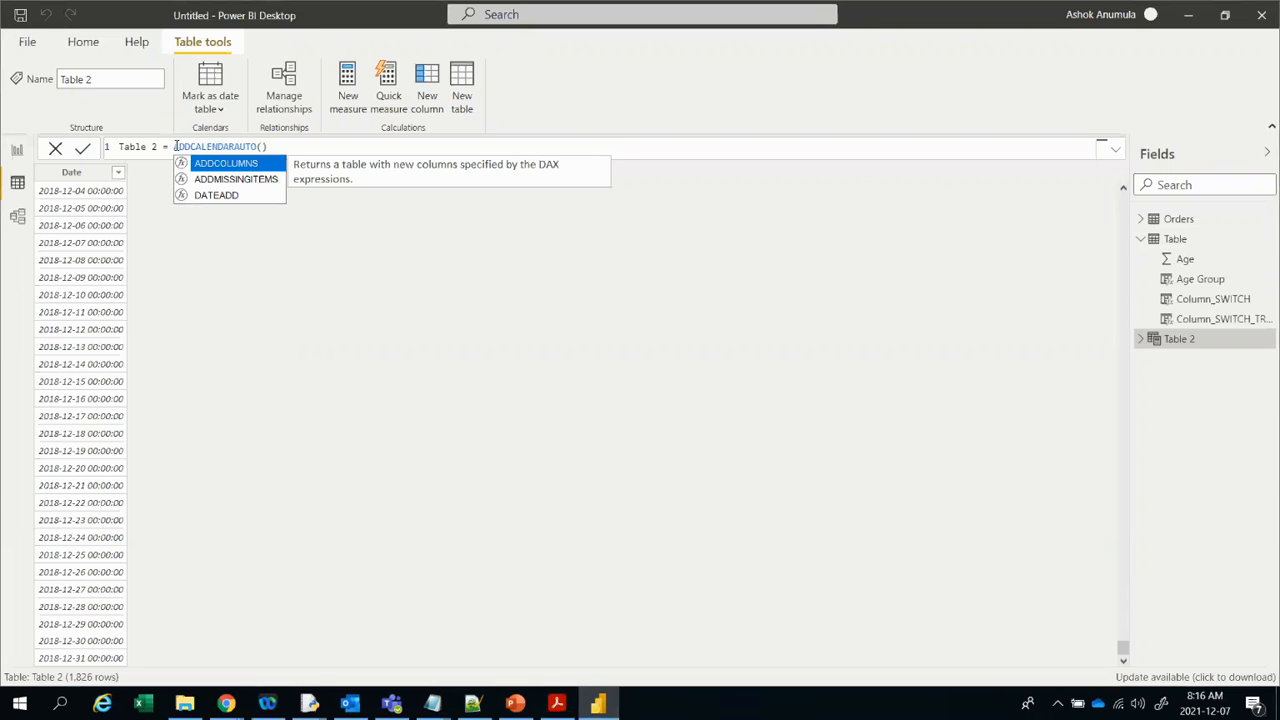
key(Tab)
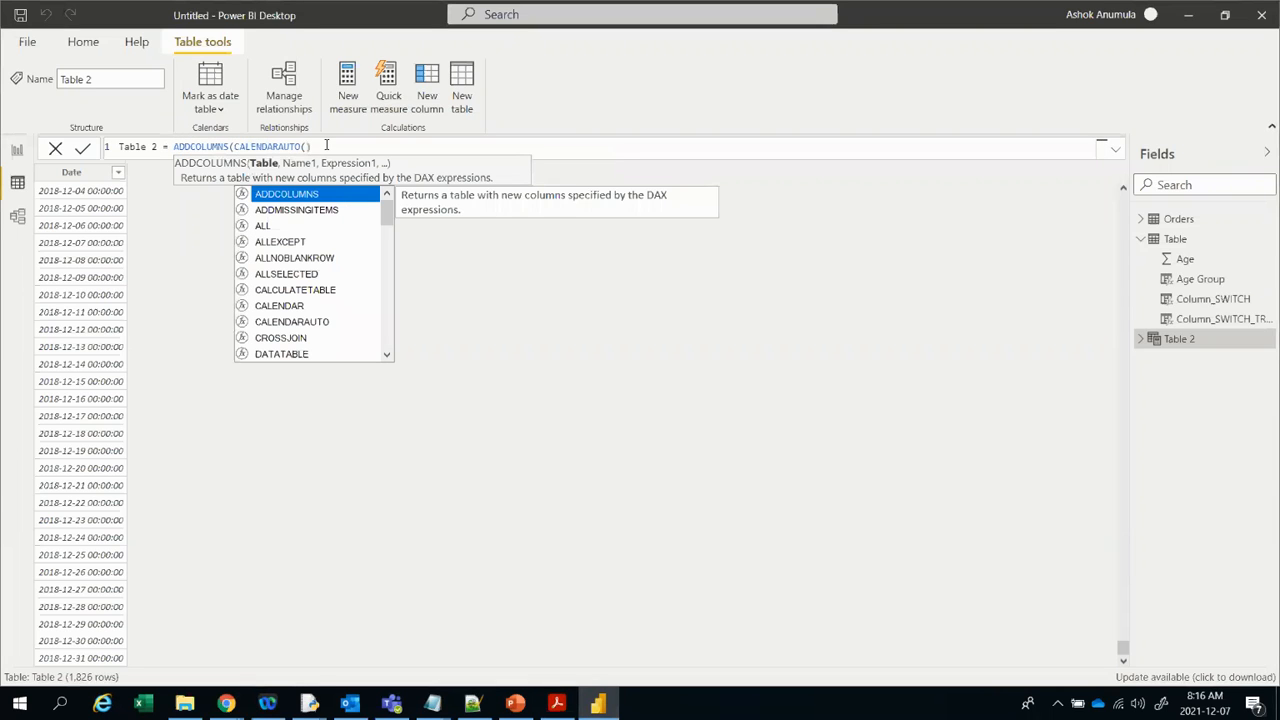
click(326, 145)
text(,)
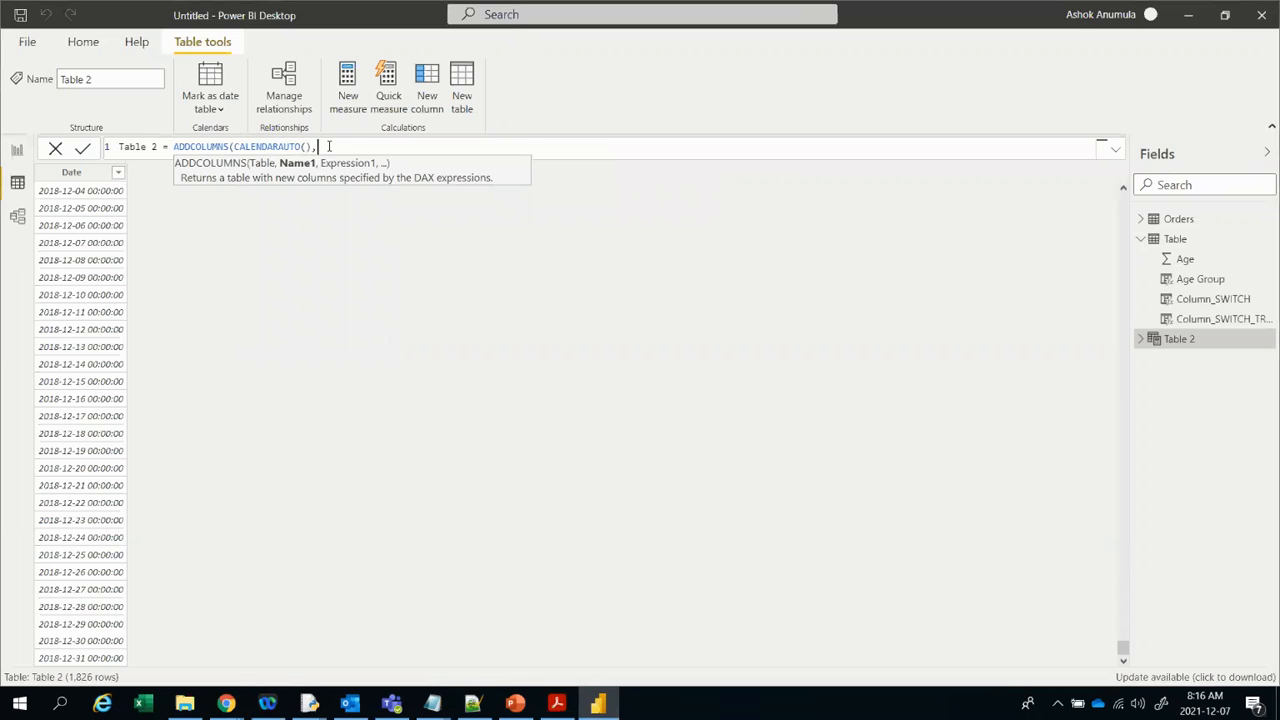
key(shift+Return)
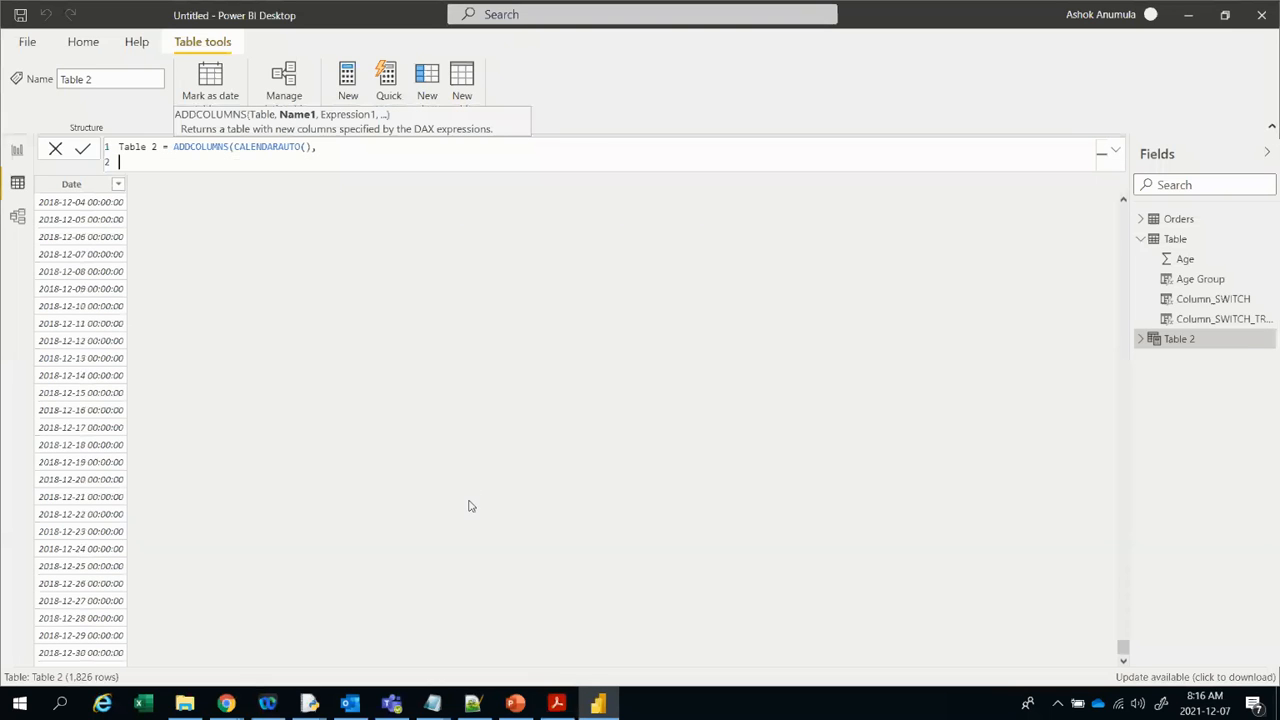
Step: Check the first Day18 date function, YEAR, in the syllabus PDF and return to Power BI
click(557, 703)
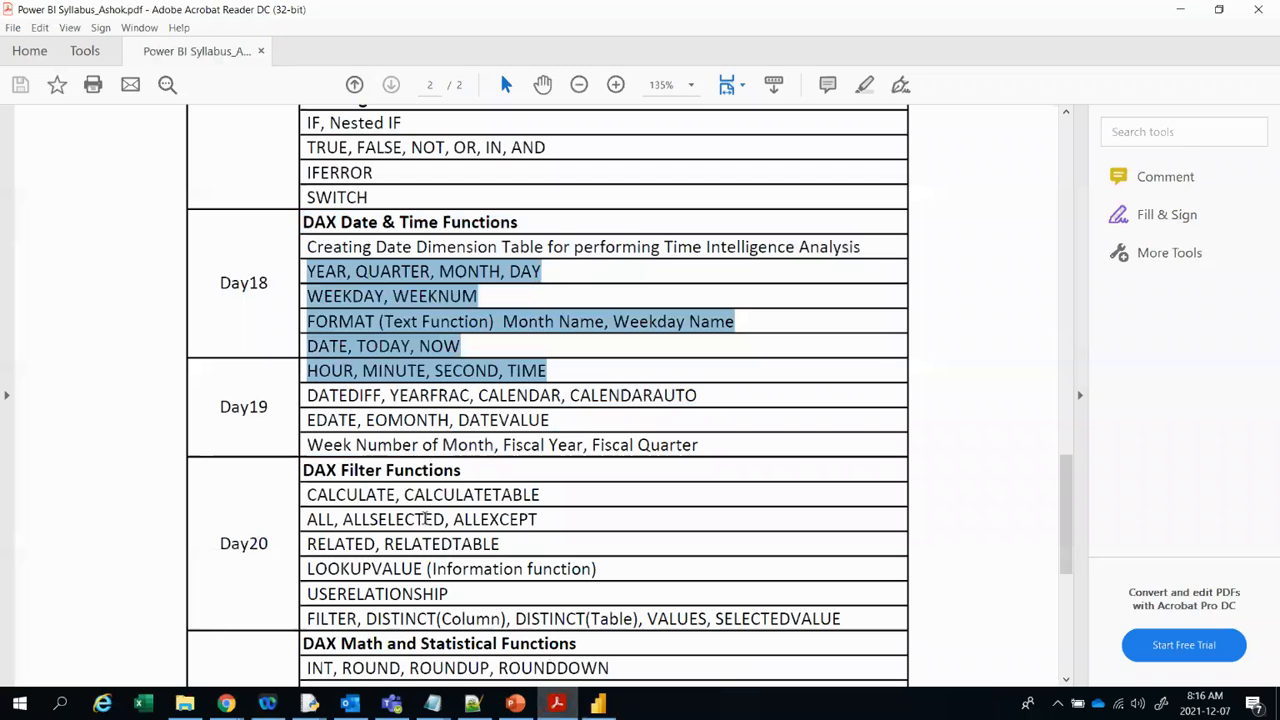
click(345, 272)
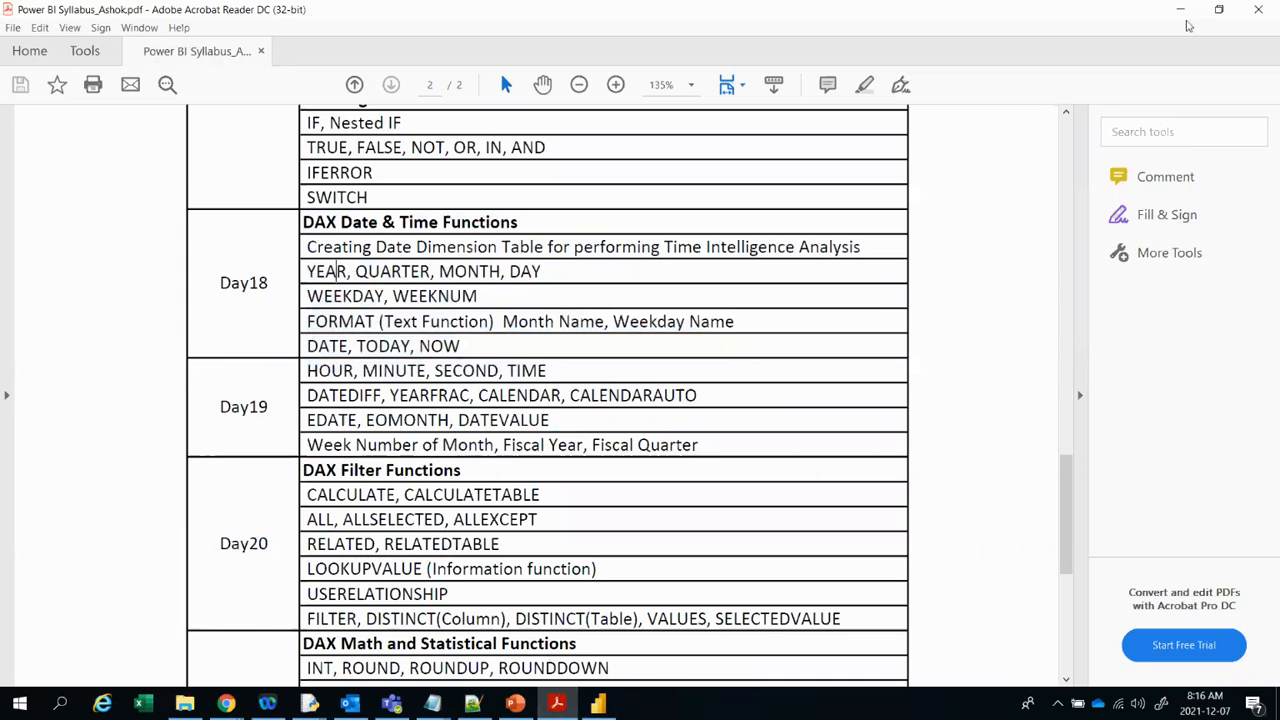
click(1180, 10)
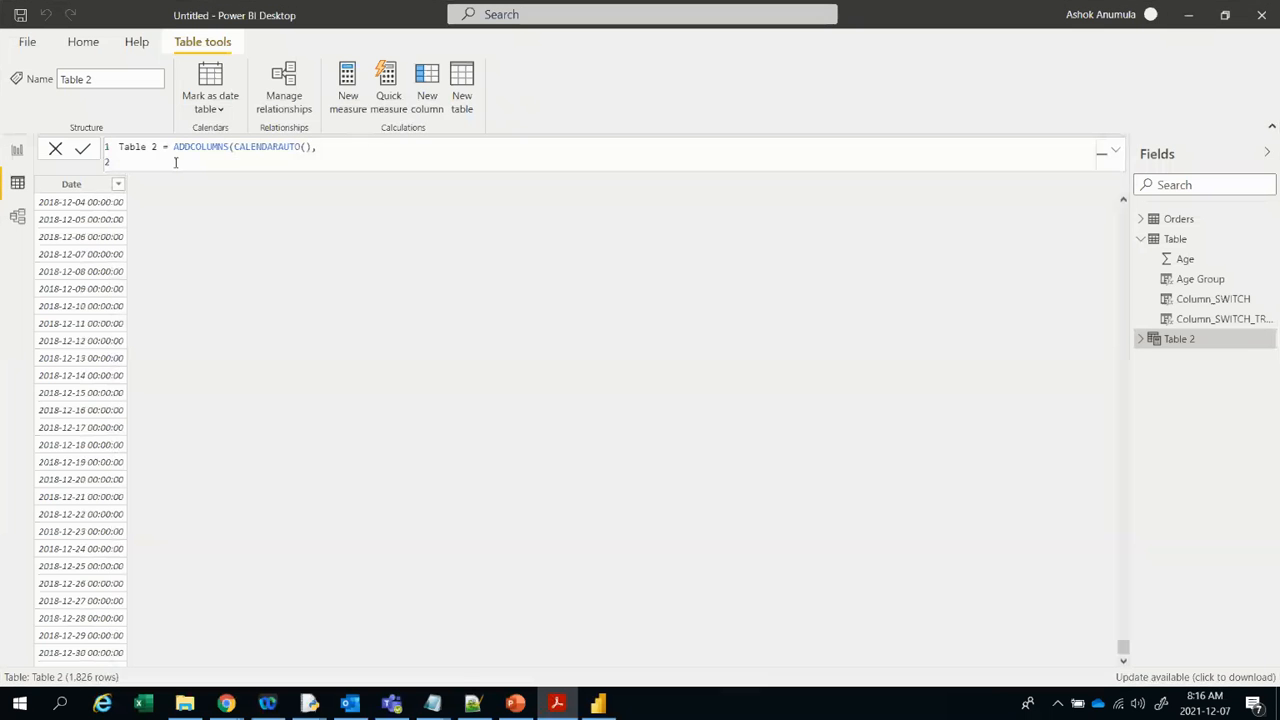
Step: Add a "Year" column defined as YEAR([Date]) to Table 2's ADDCOLUMNS formula and commit the formula
text(")
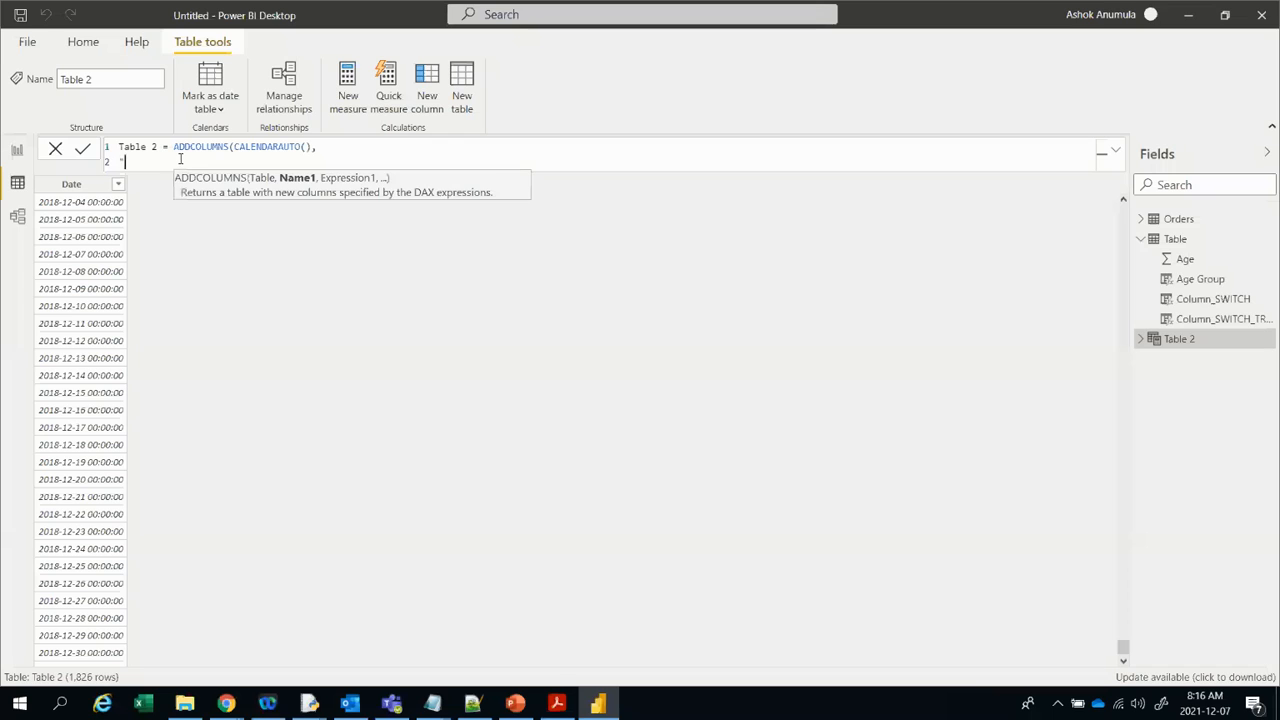
text(Year)
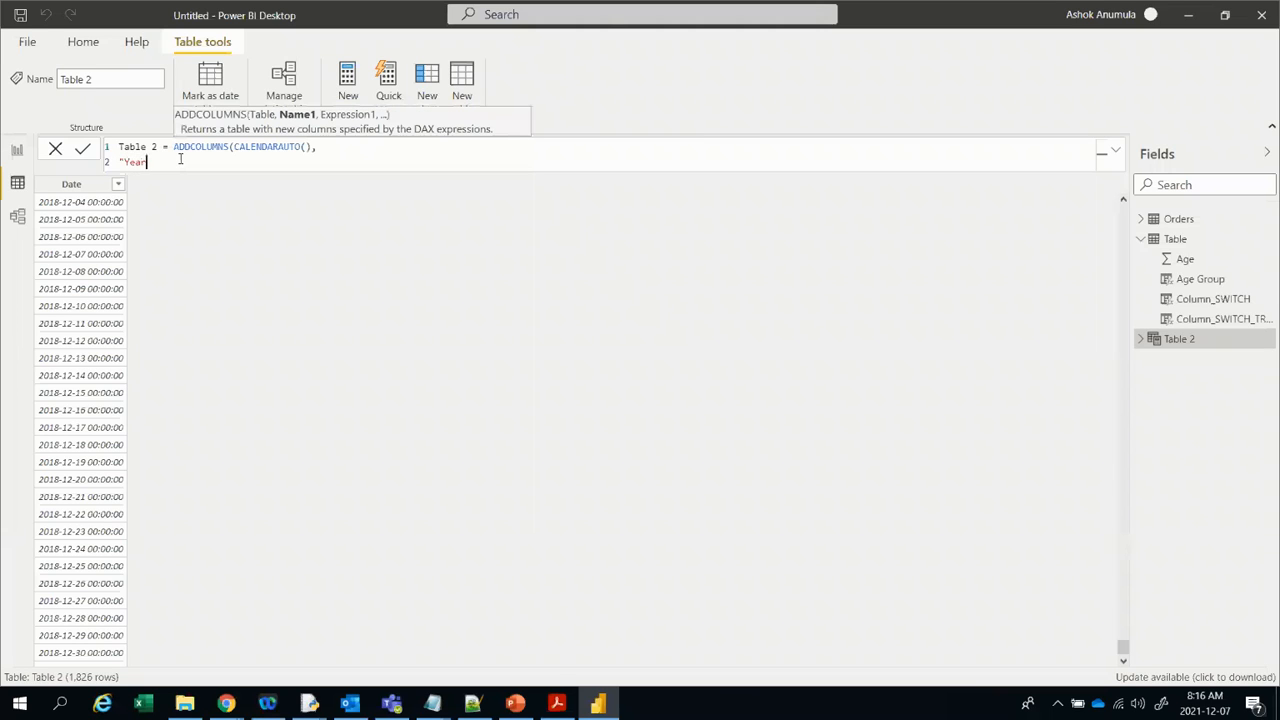
text(", YE)
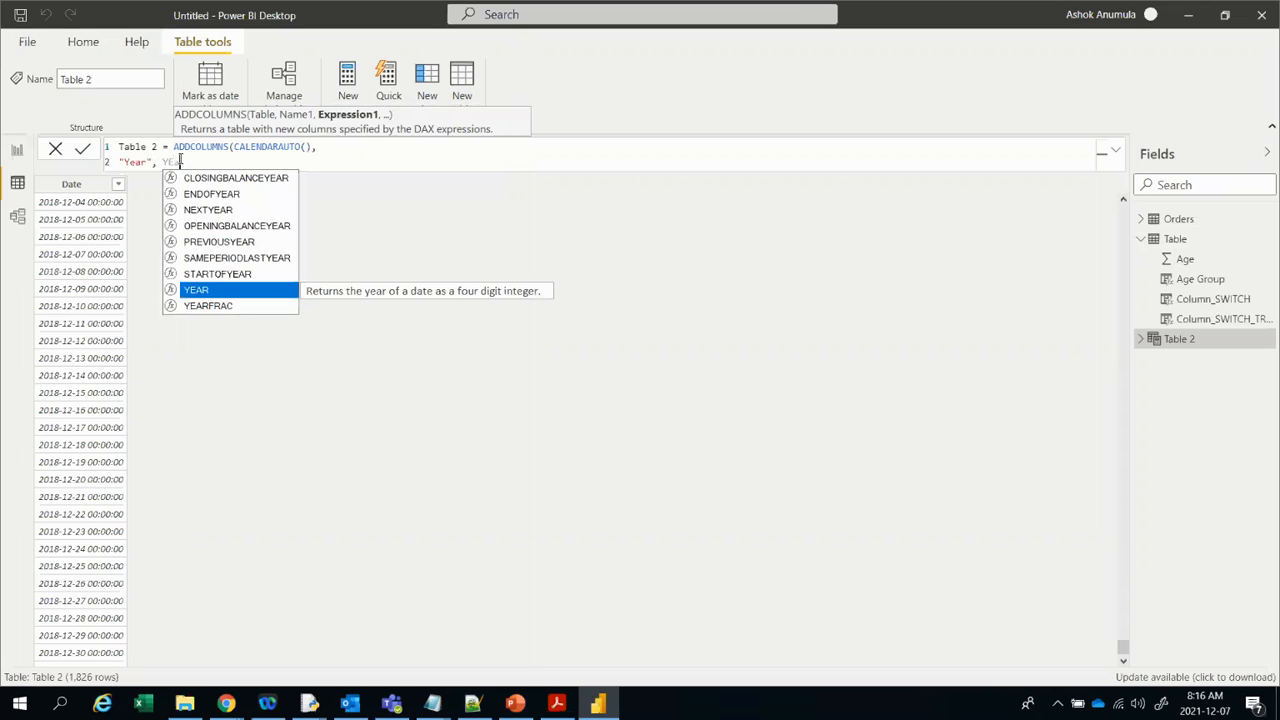
key(Tab)
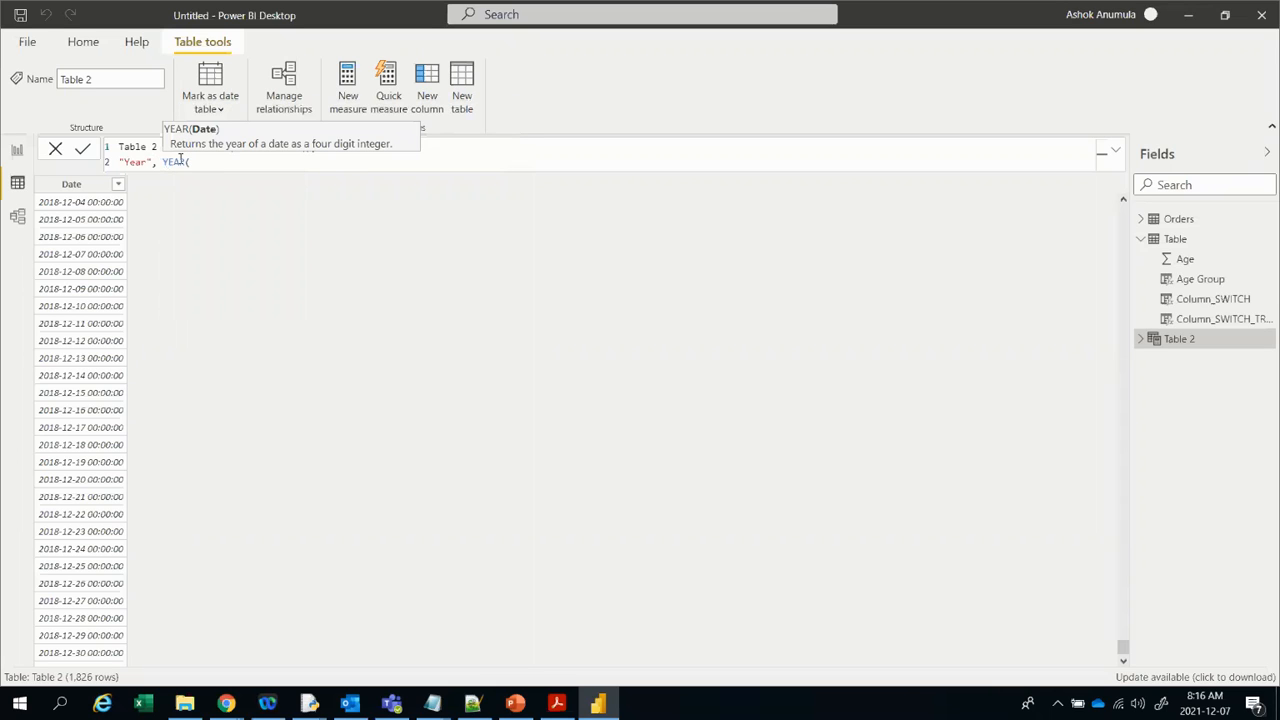
text(da)
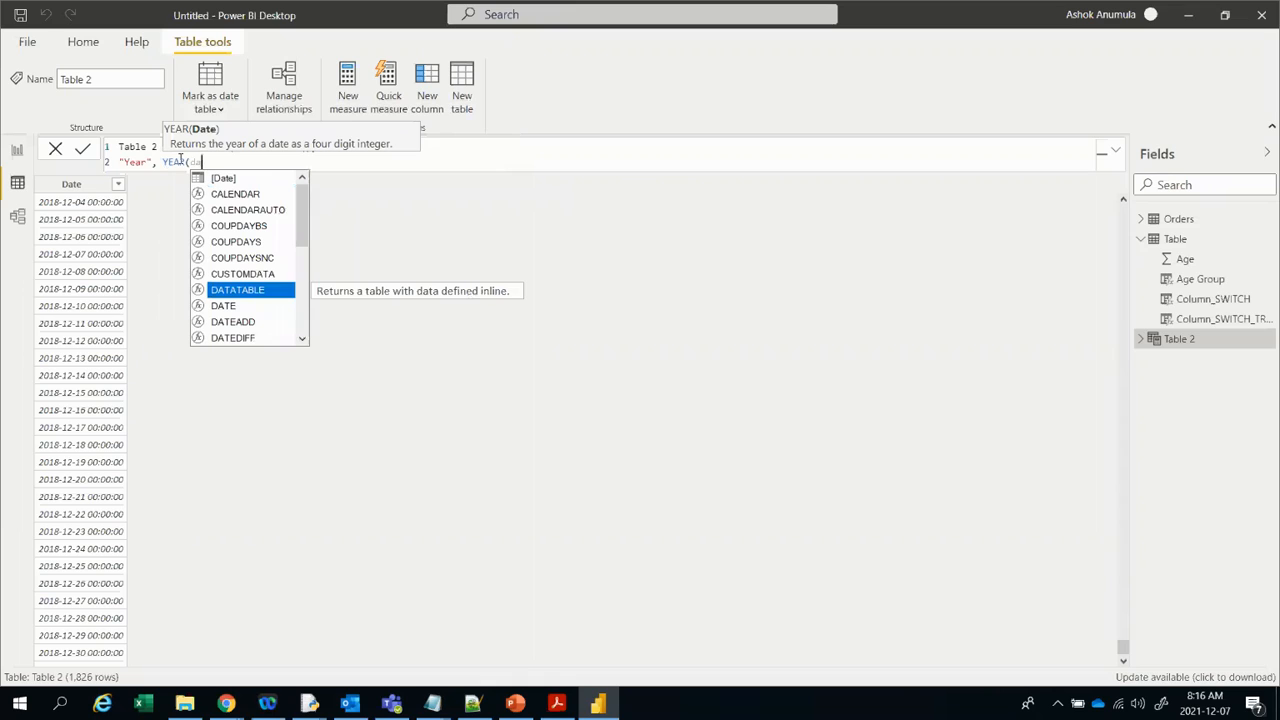
click(243, 178)
key(Tab)
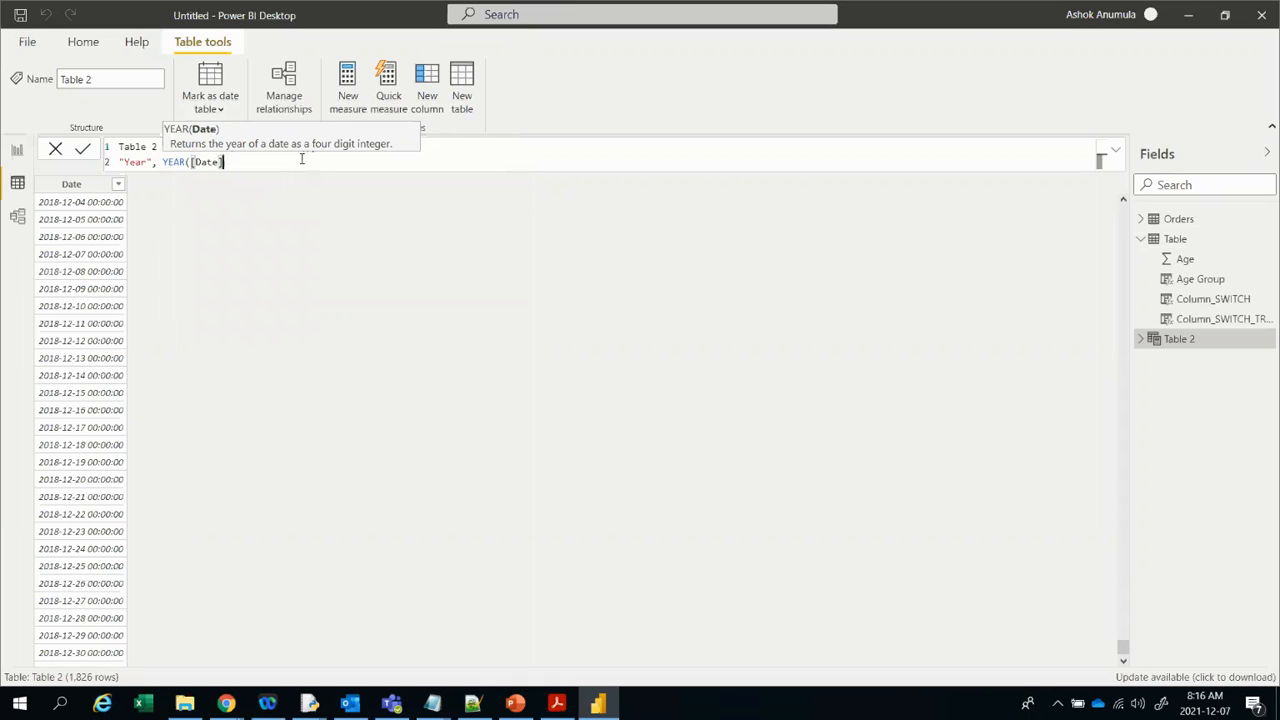
text())
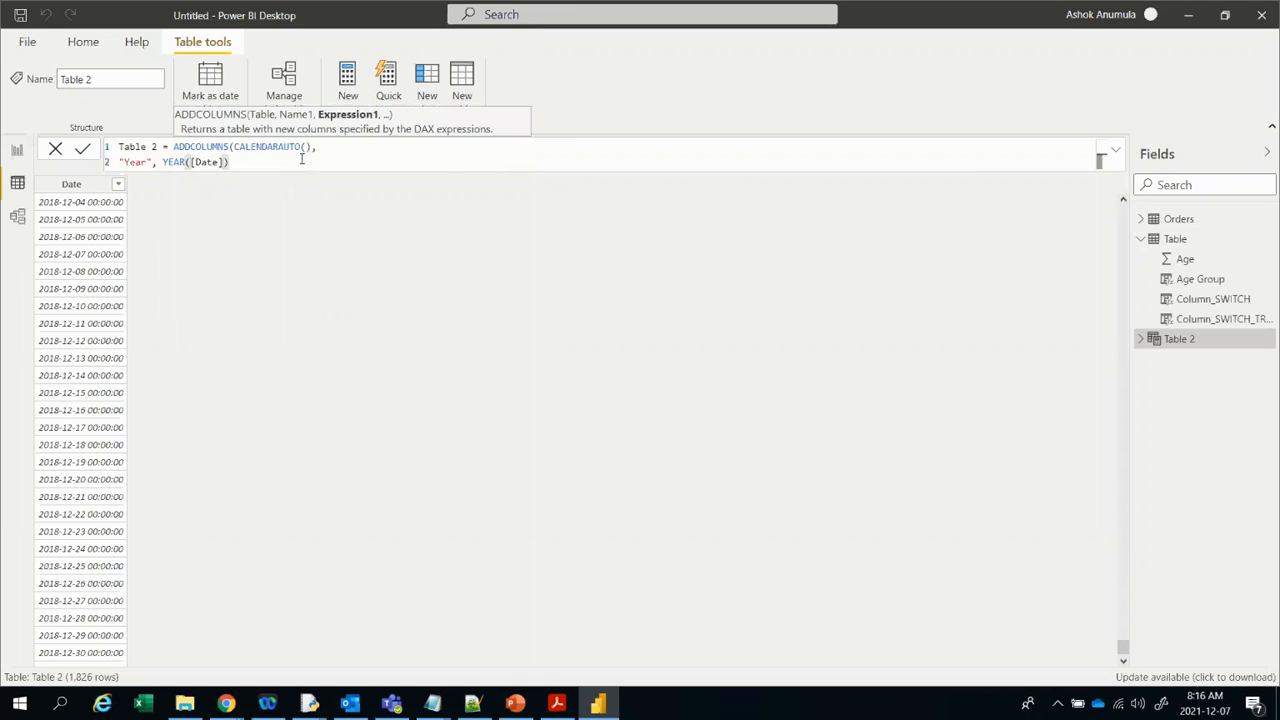
click(84, 149)
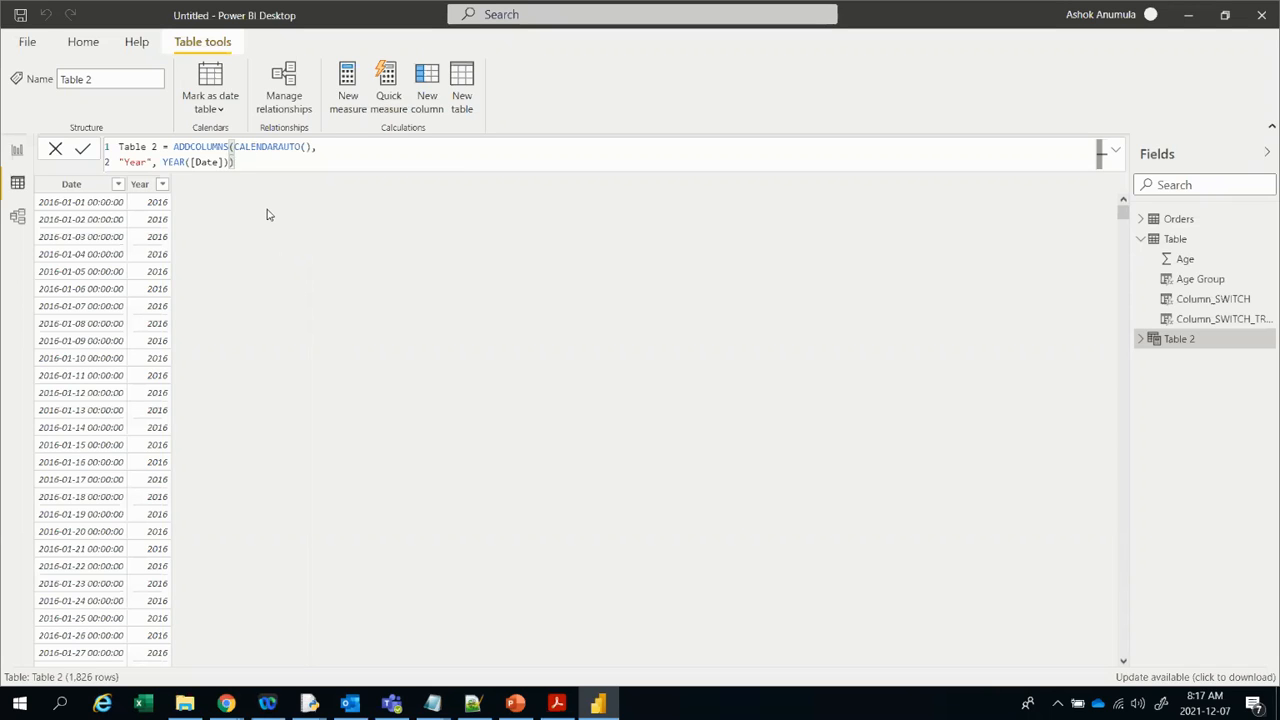
Step: Consult the syllabus PDF, extend Table 2's formula with a "Qtr" column defined as QUARTER([Date]), and commit it
text(,)
key(shift+Return)
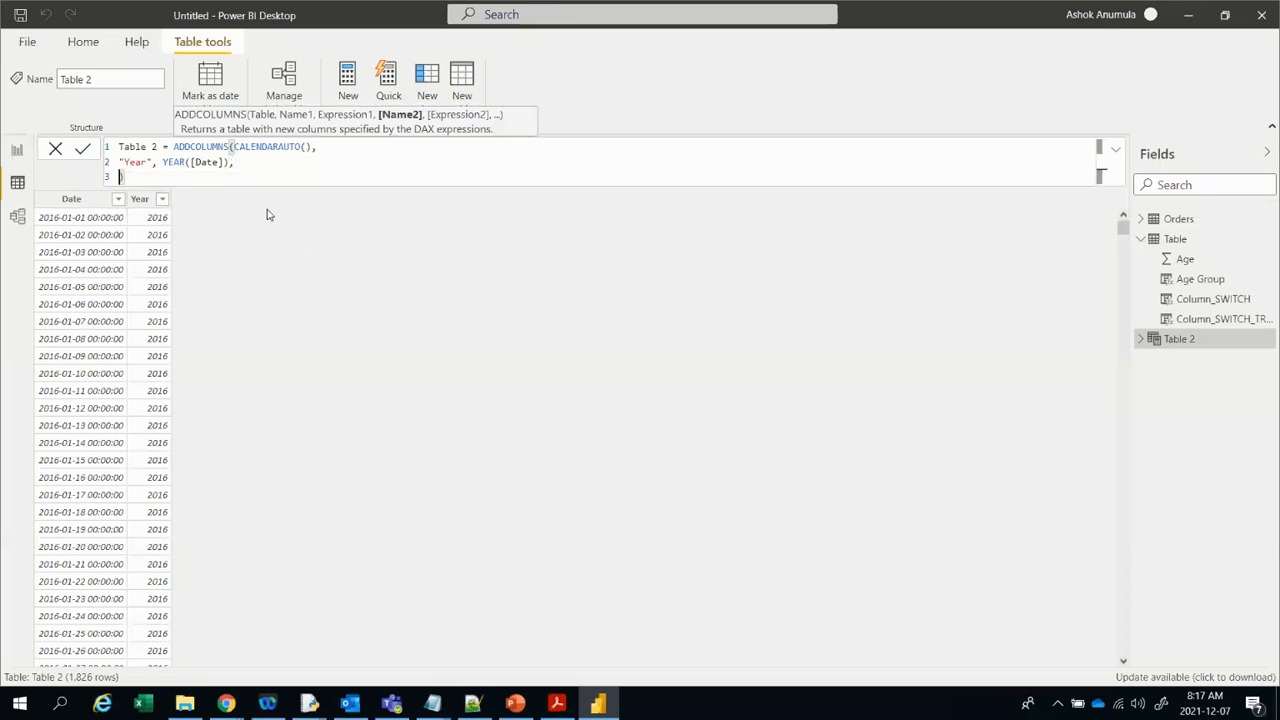
key(alt+Tab)
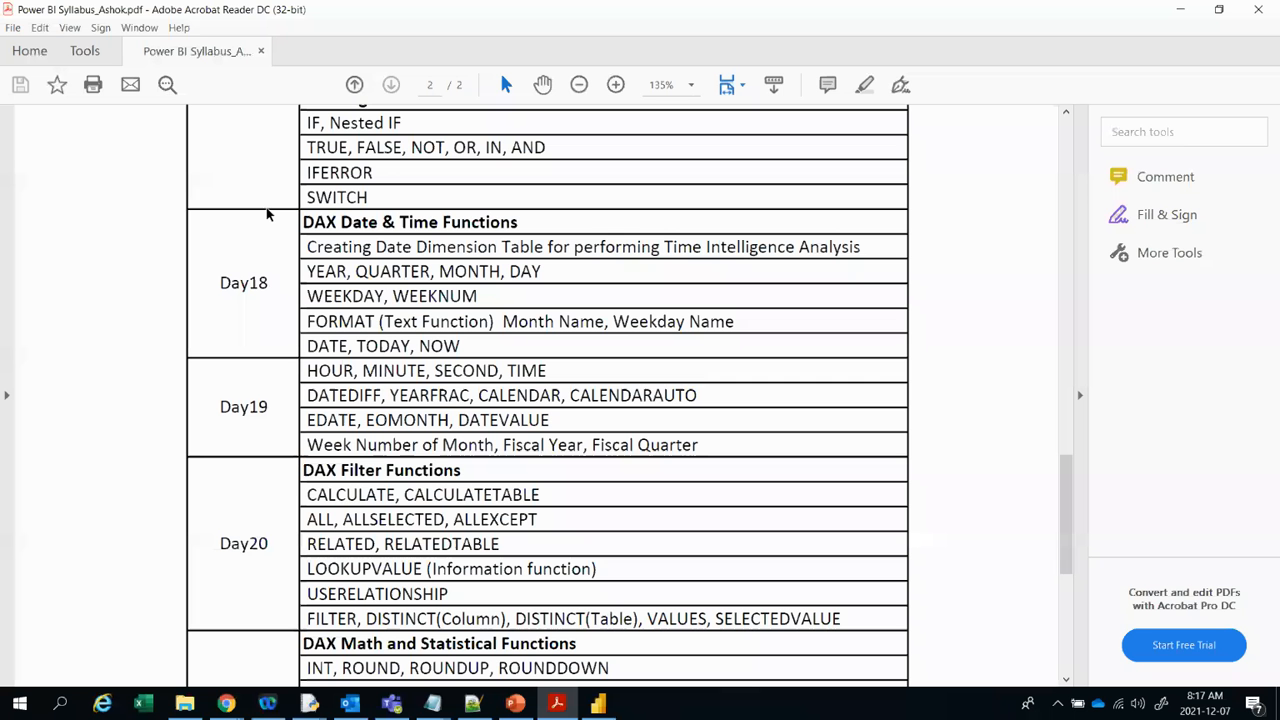
key(alt+Tab)
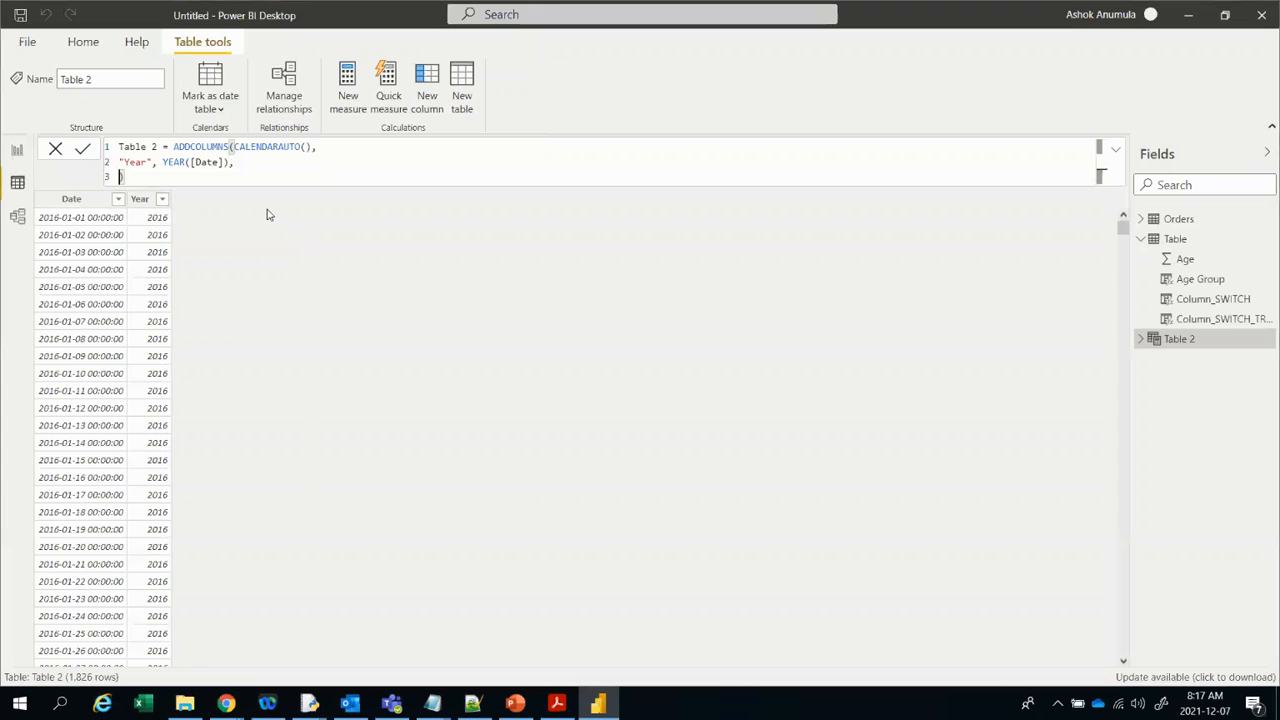
text("Qtr)
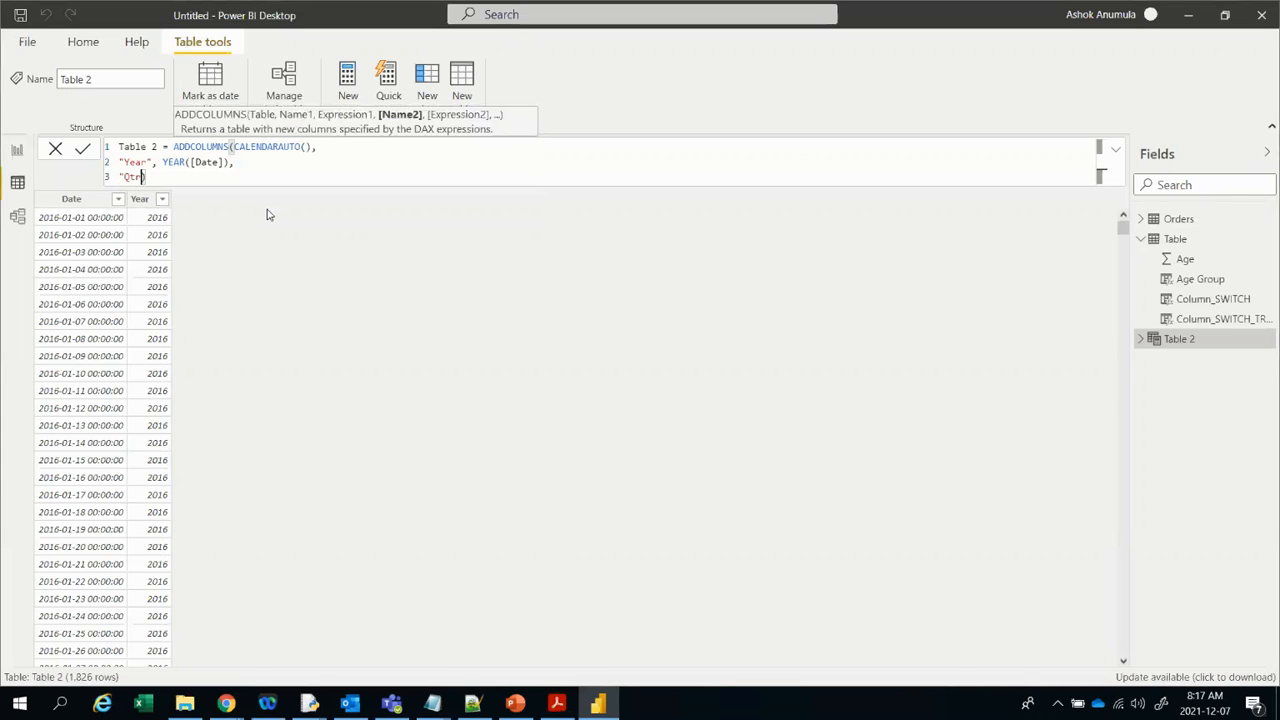
text(", )
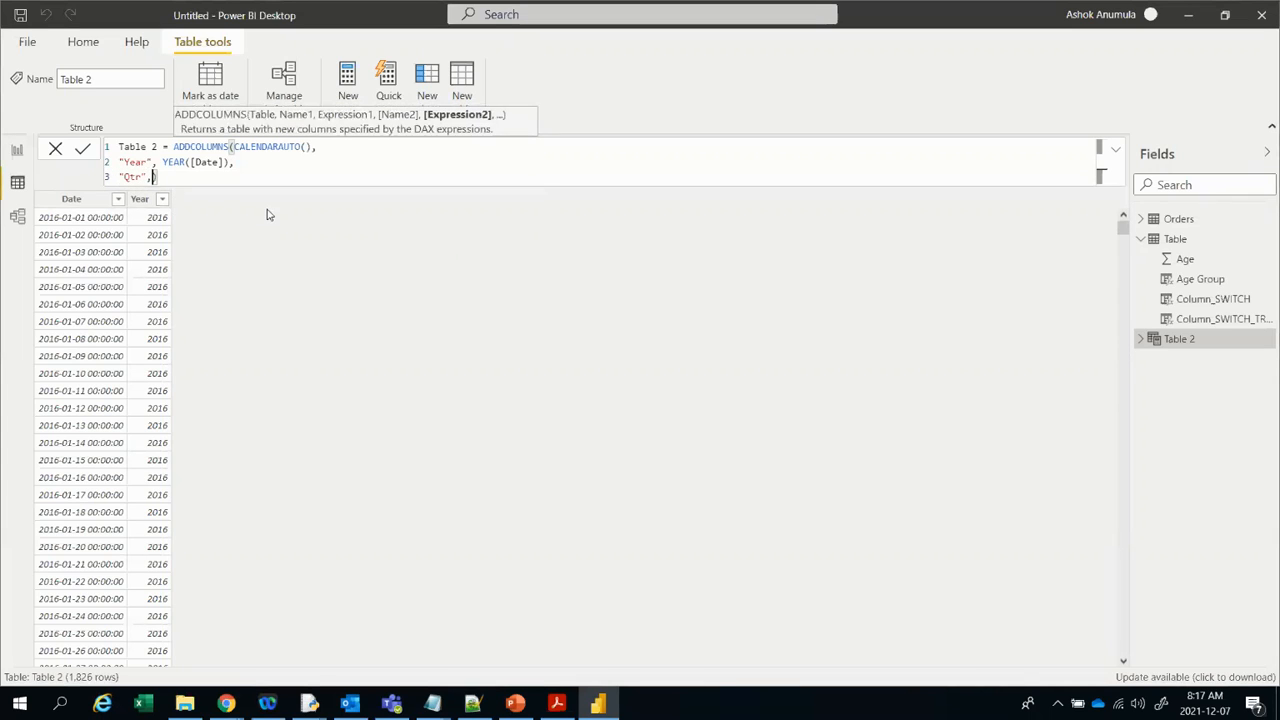
text(Quarter()
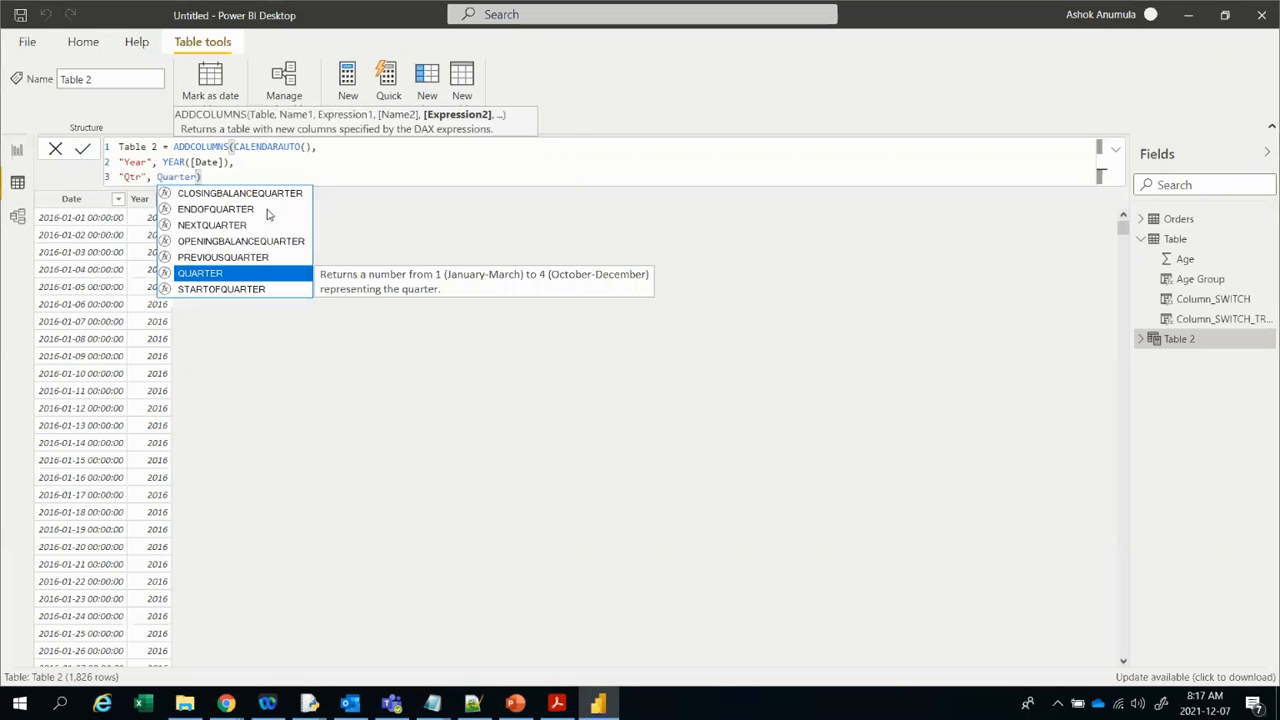
key(Tab)
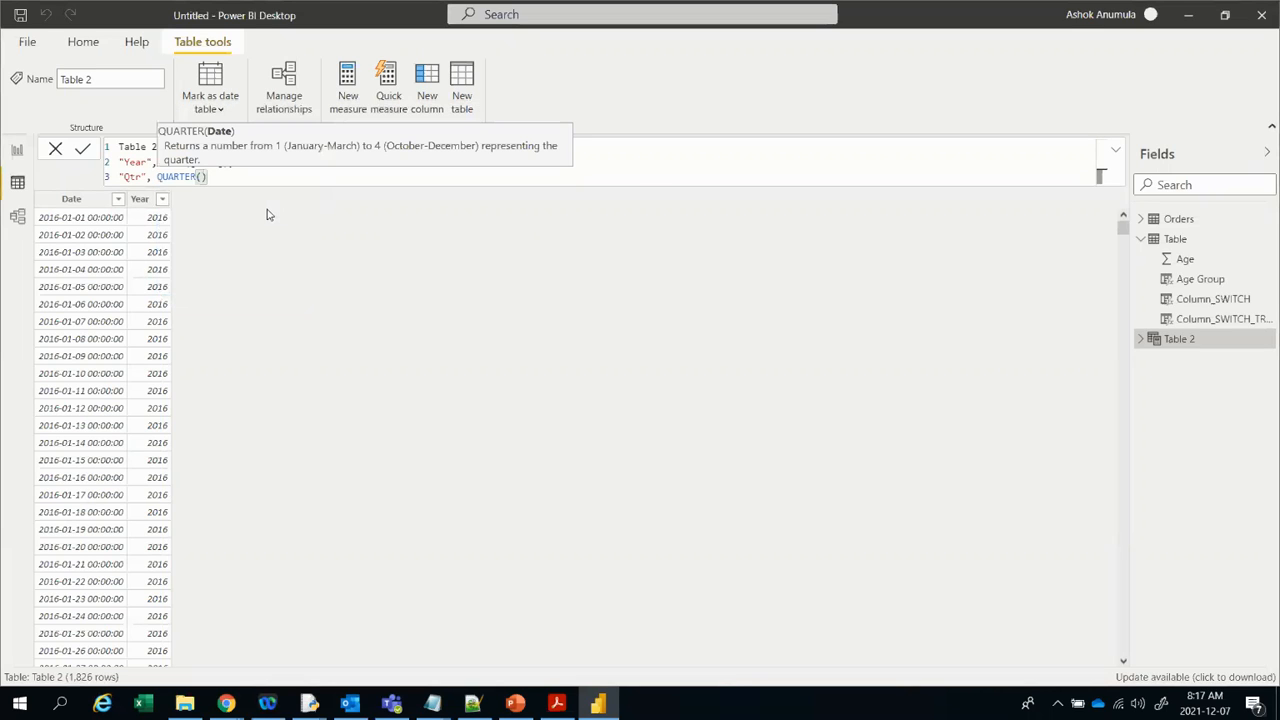
text(dat)
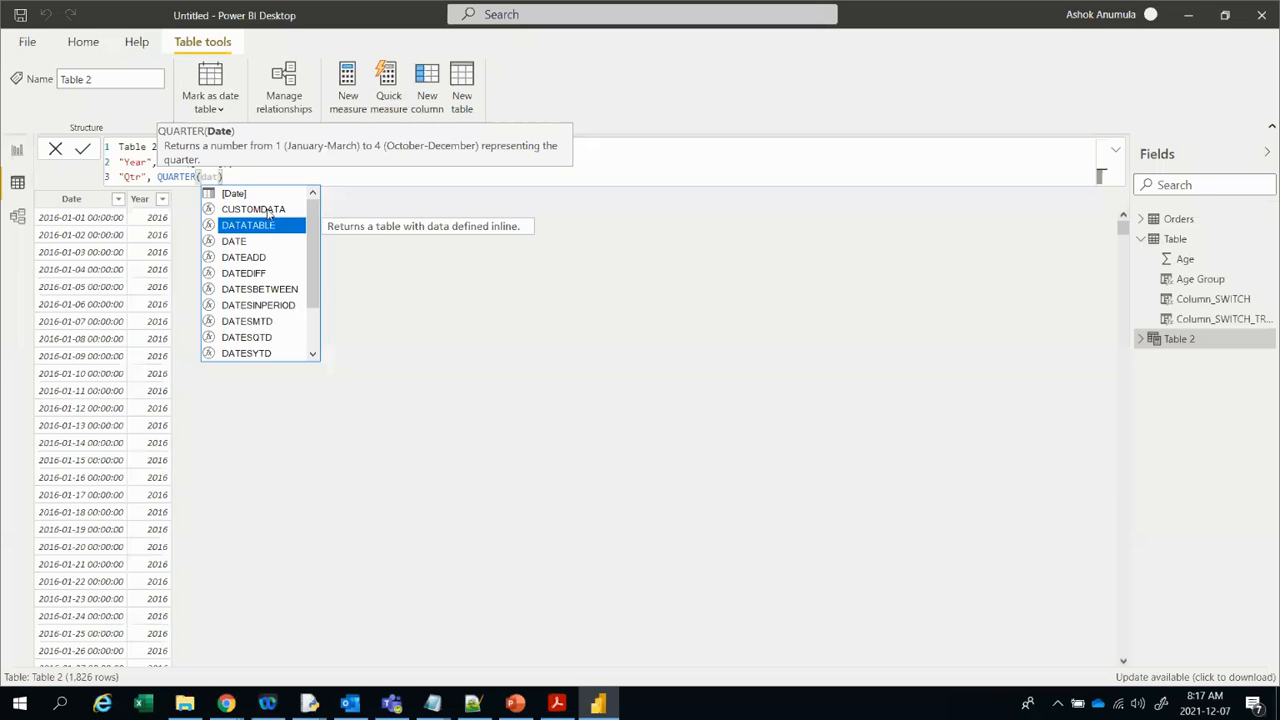
double_click(251, 195)
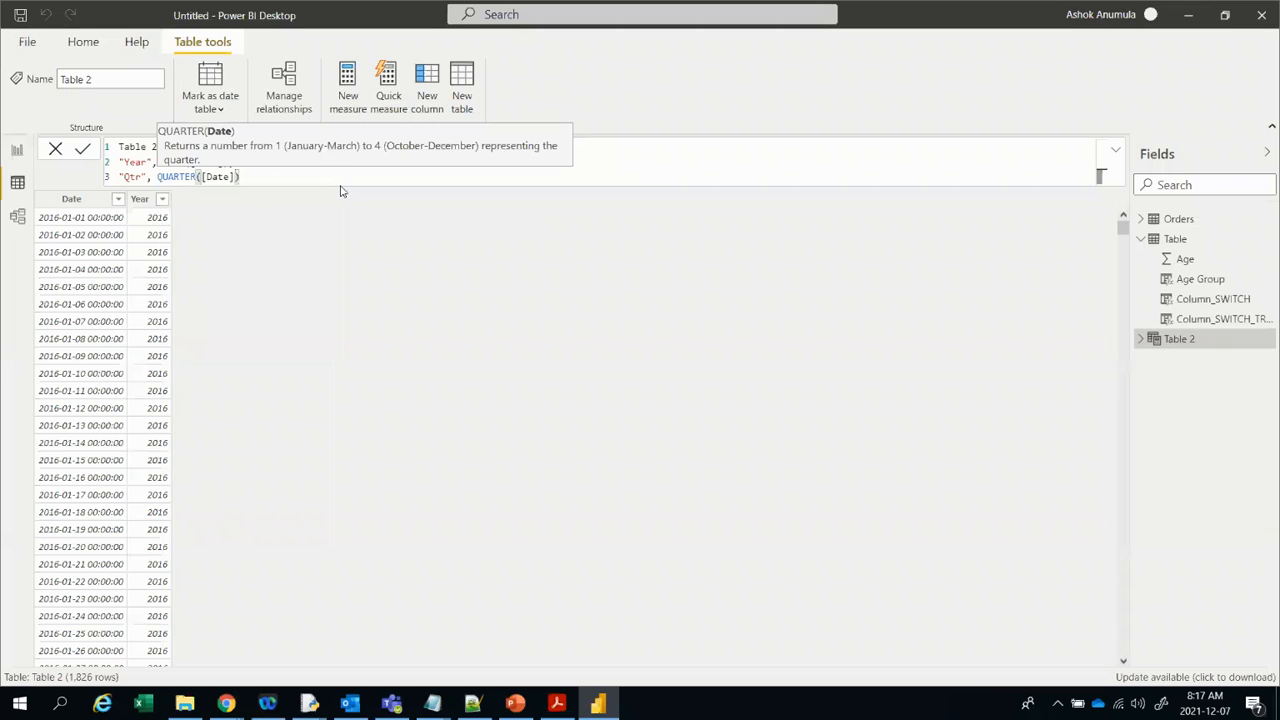
text())
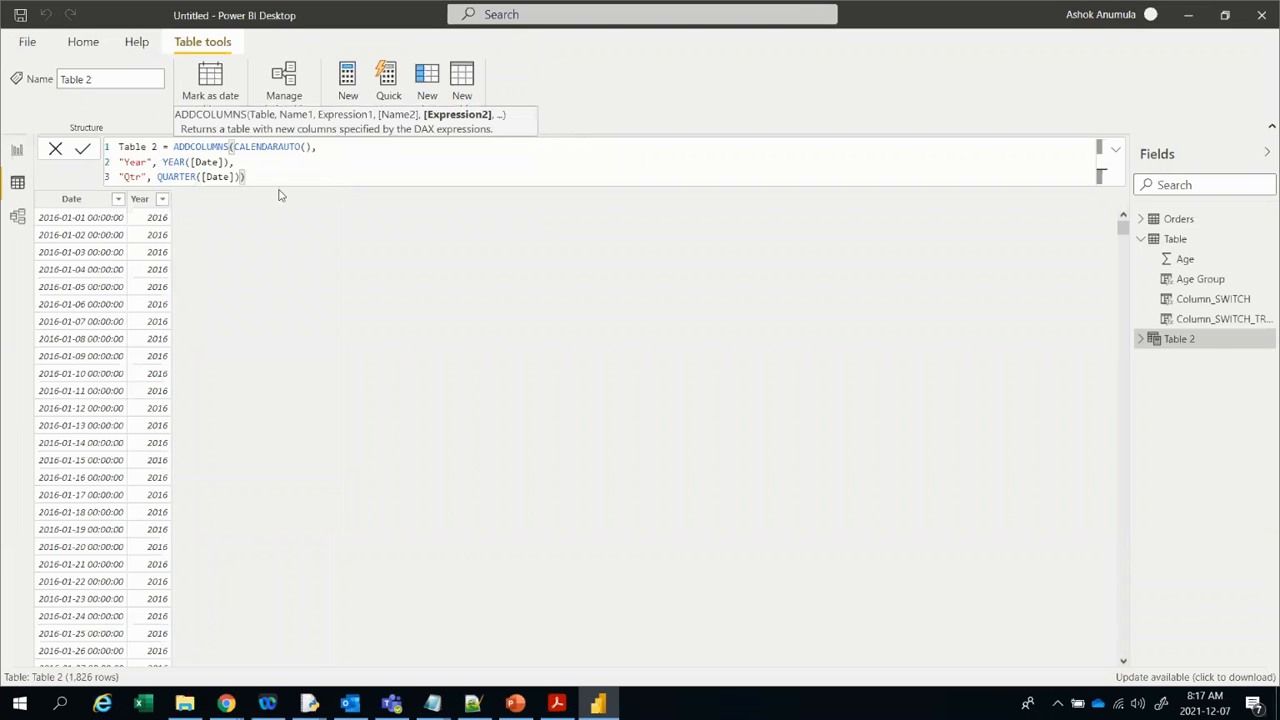
click(84, 149)
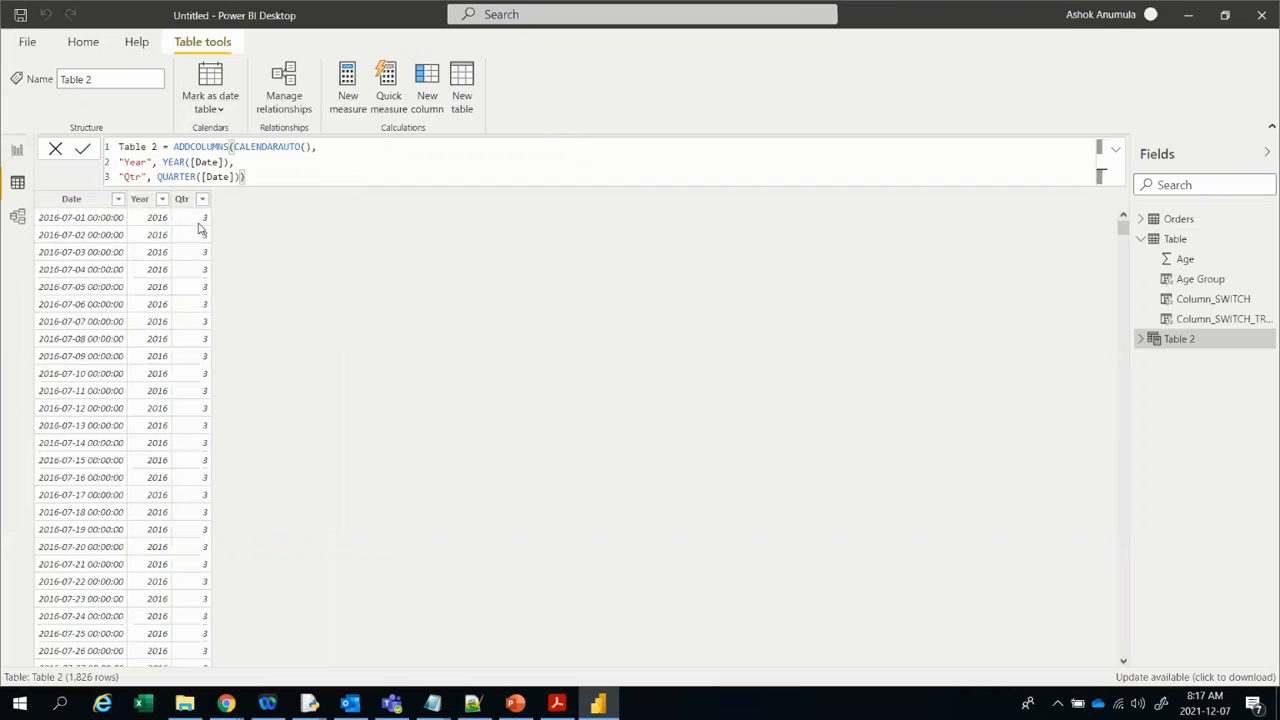
Step: Compare the Qtr values with the dates in Table 2 and look up the next function in the syllabus PDF
scroll(195, 370, up, 10)
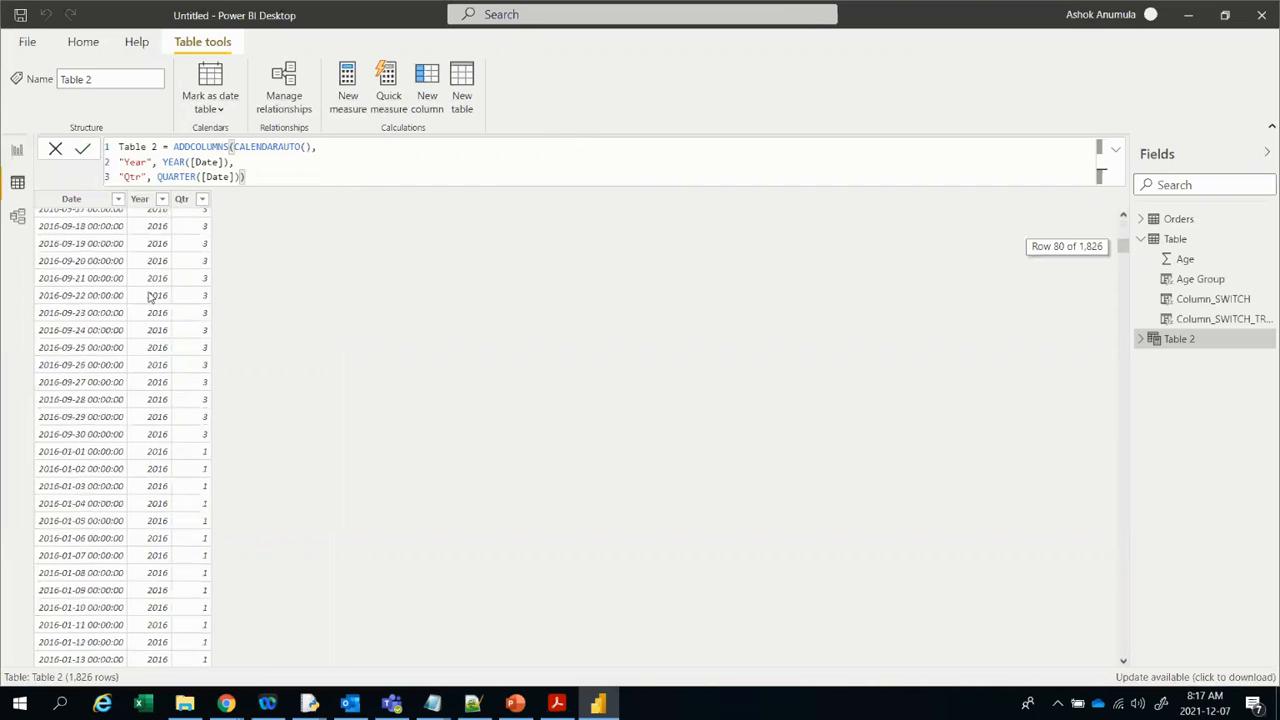
scroll(200, 349, up, 3)
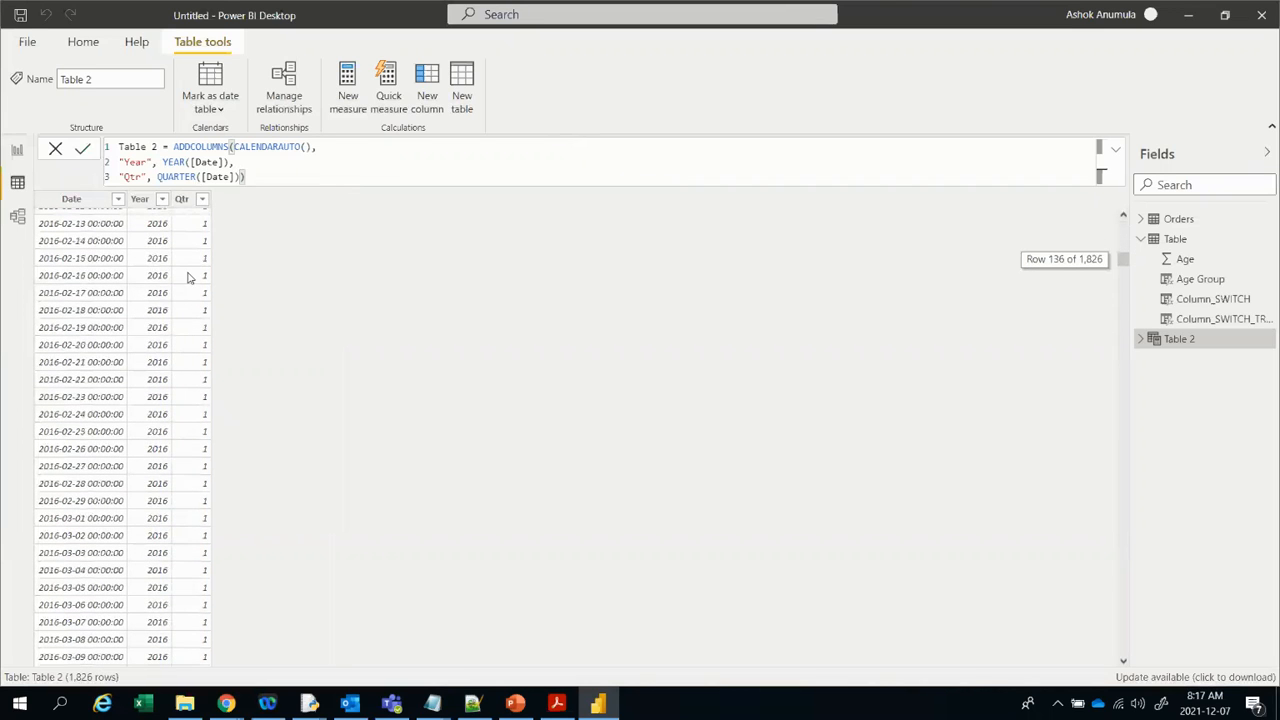
scroll(100, 253, up, 4)
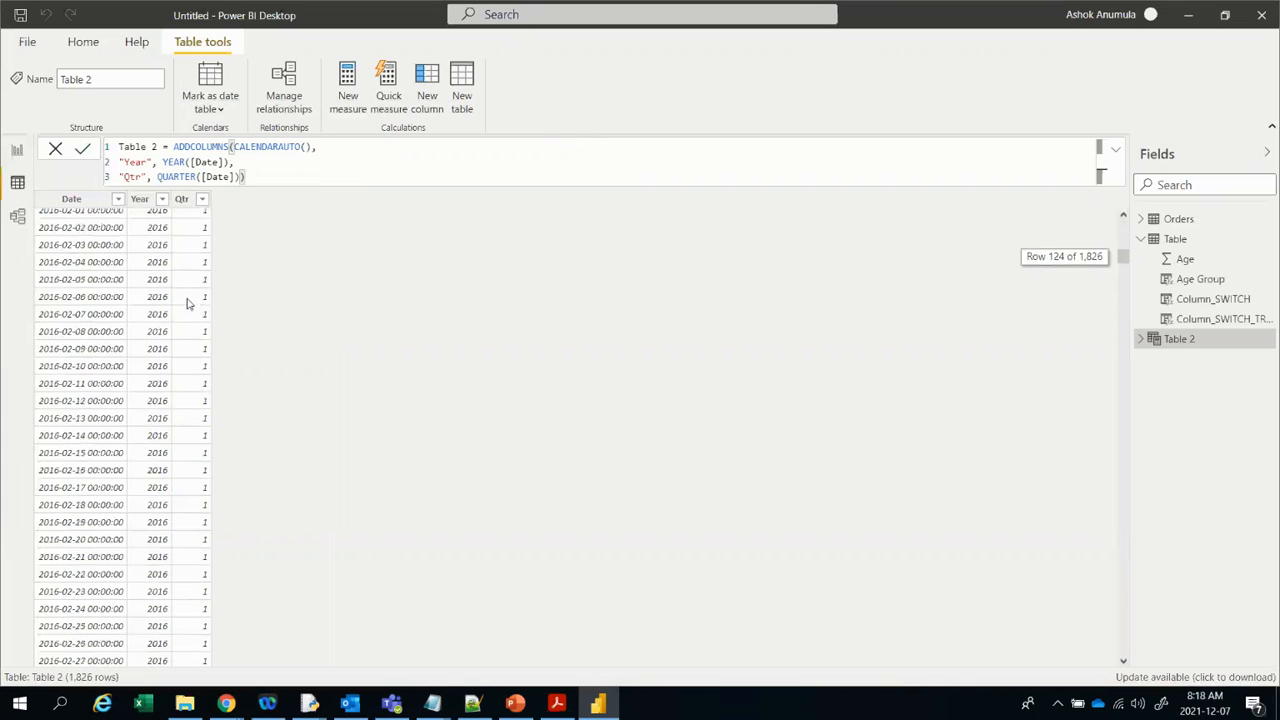
scroll(200, 300, down, 20)
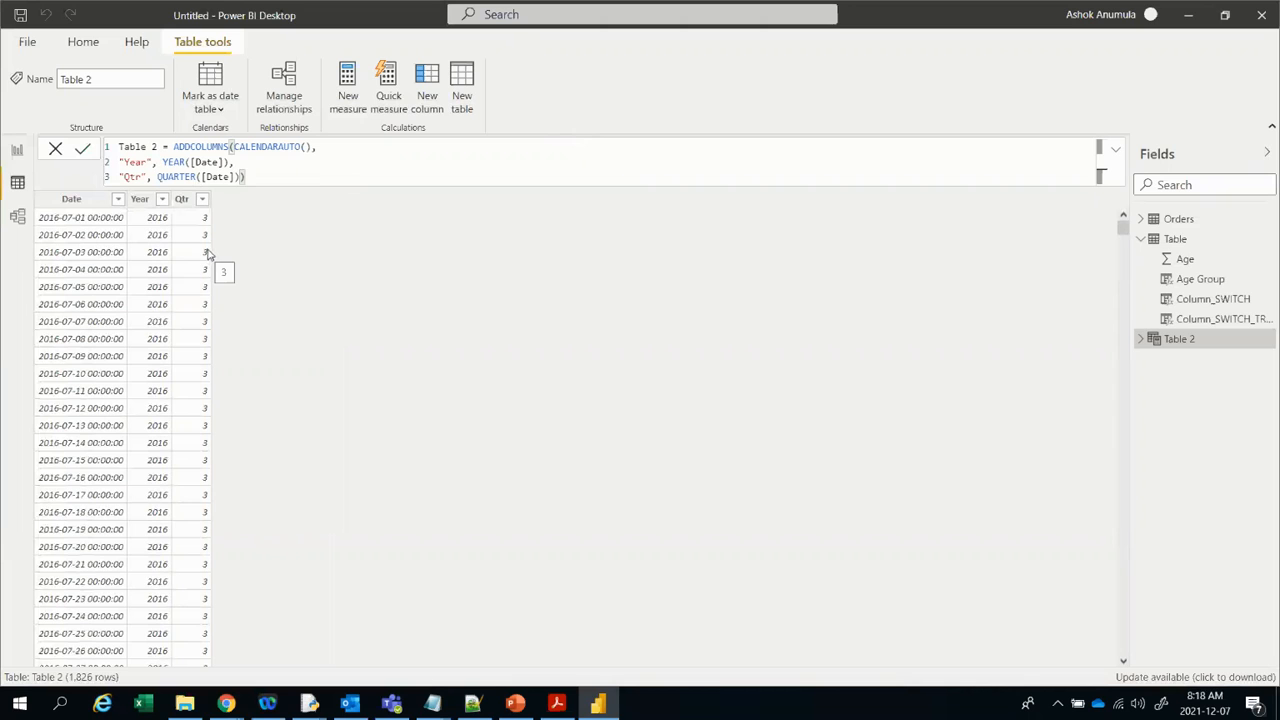
key(alt+Tab)
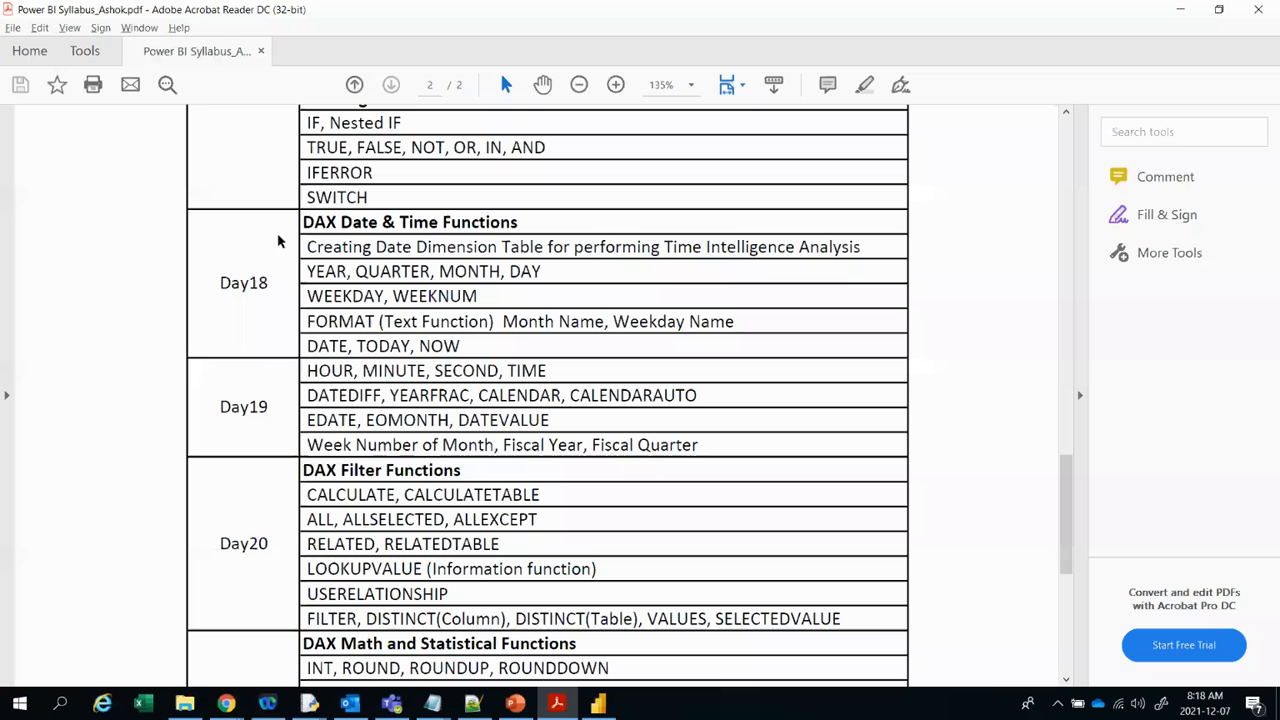
key(alt+Tab)
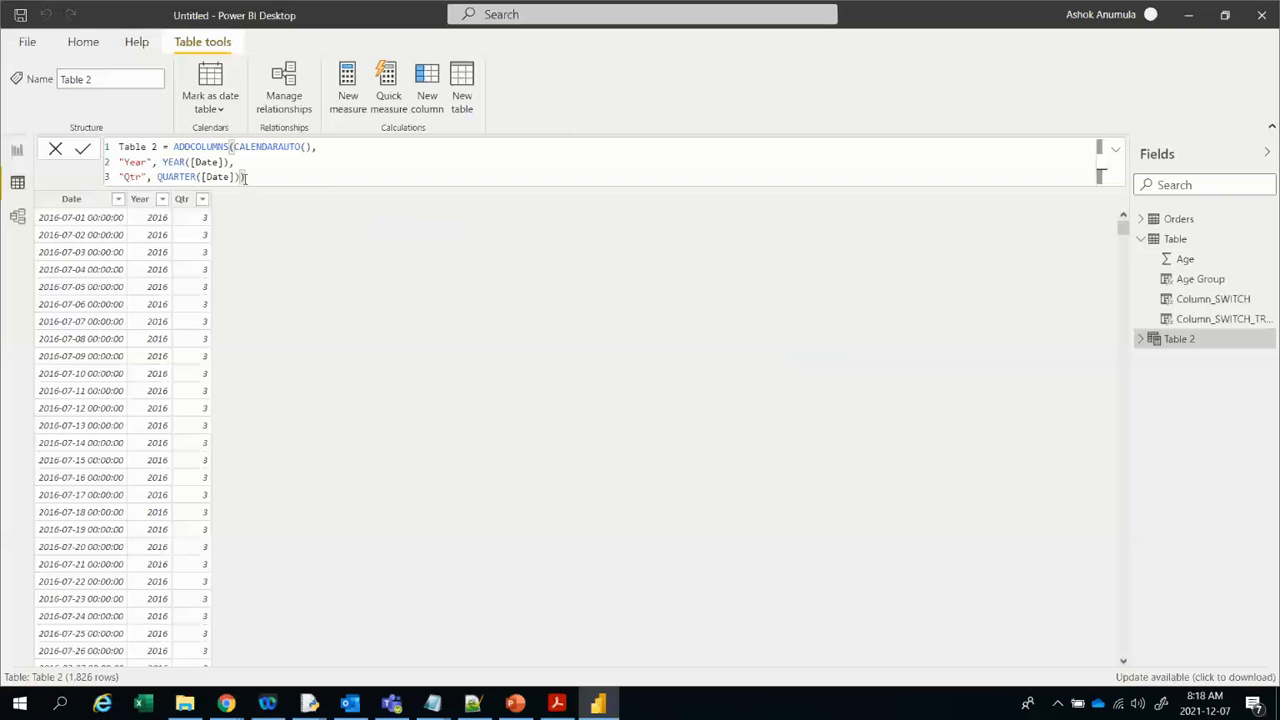
Step: Add a "Month" column defined as MONTH([Date]) to Table 2's ADDCOLUMNS formula, commit it, and check the months against the dates
text(,)
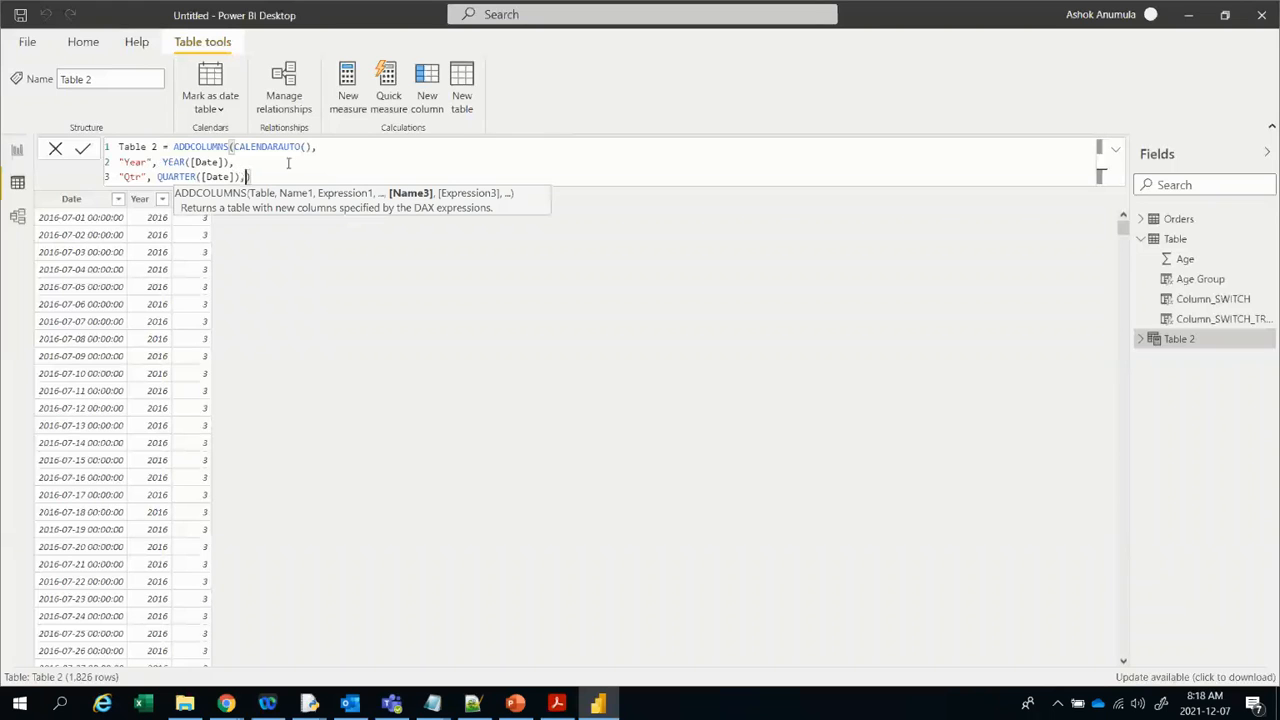
key(shift+Return)
text(")
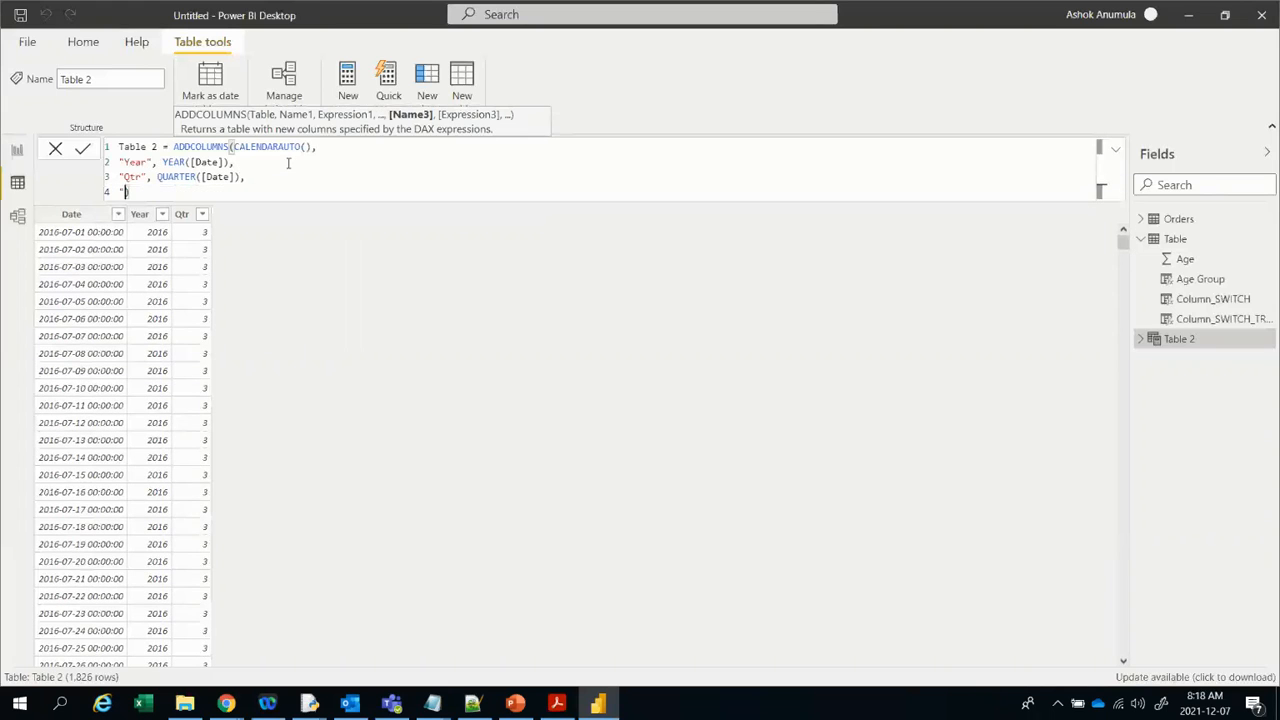
text(Month", )
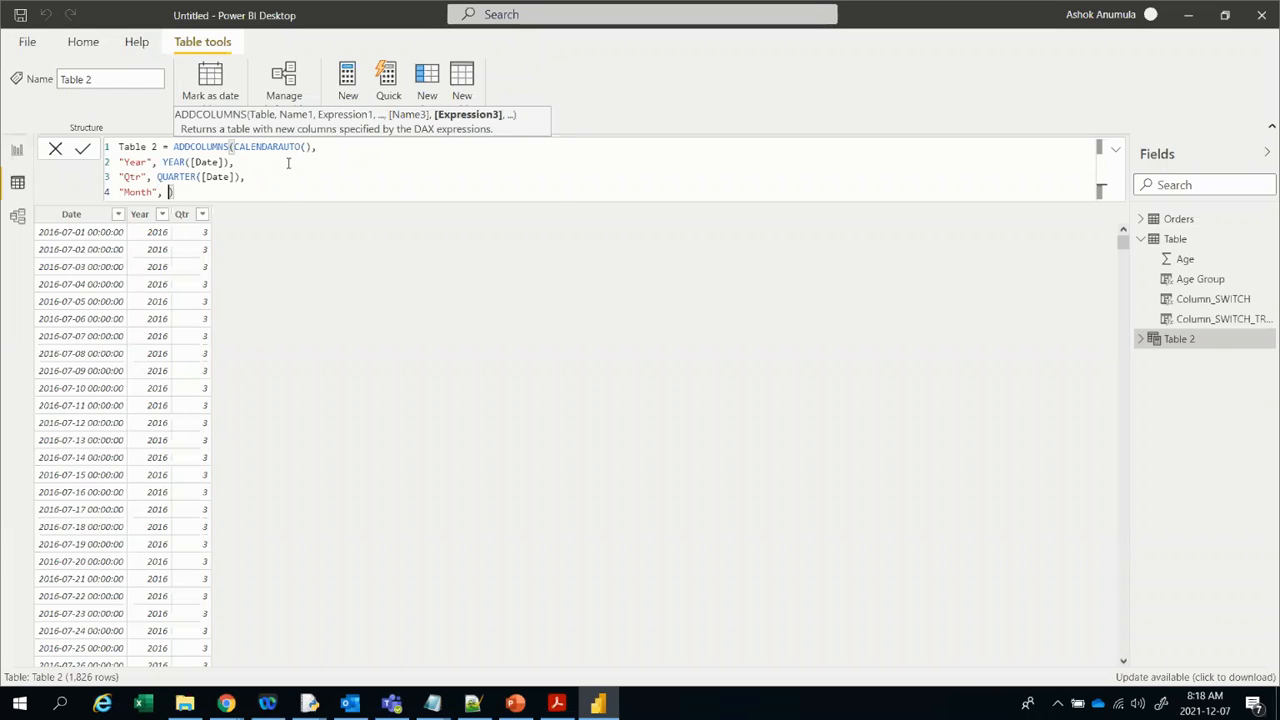
text(Mo)
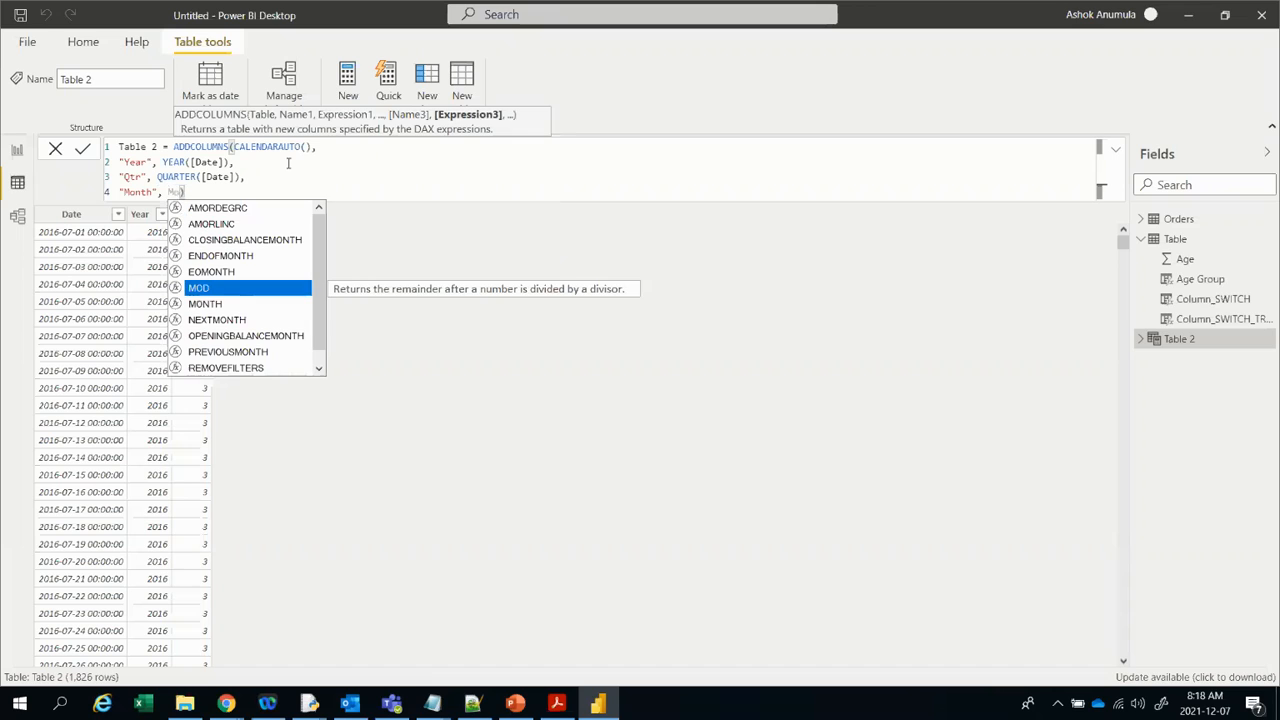
click(237, 305)
double_click(237, 305)
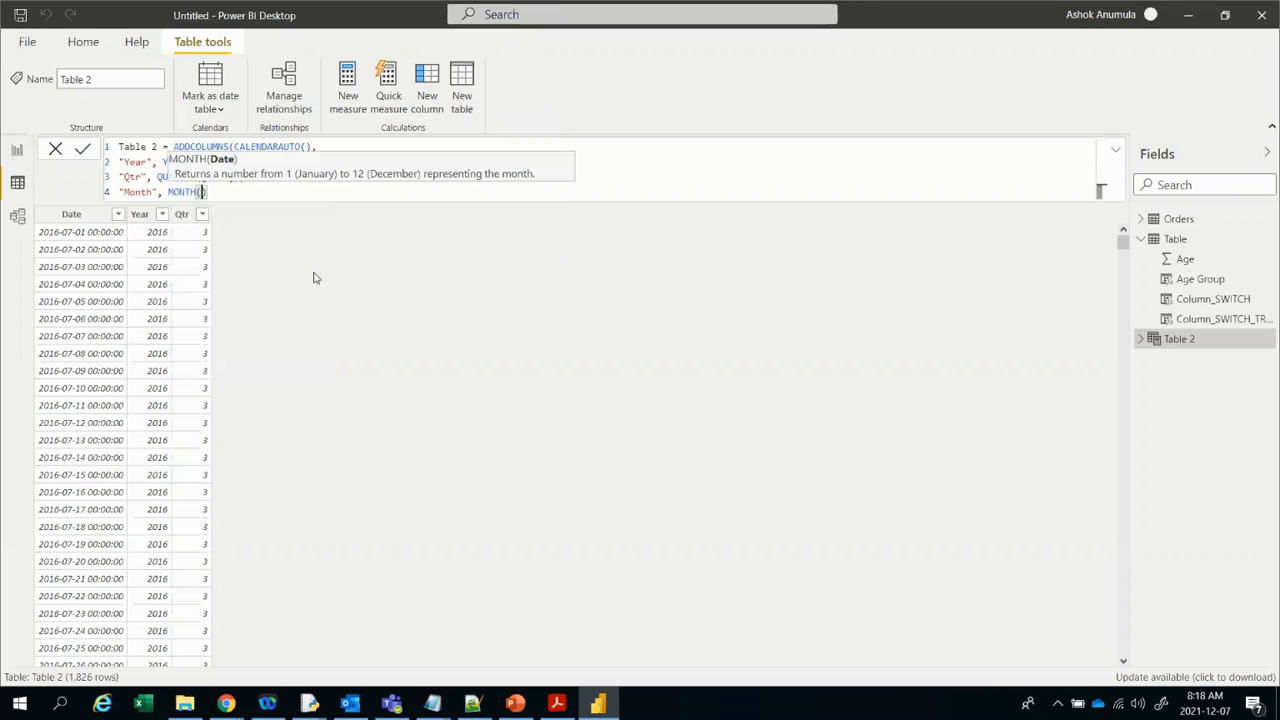
text(date)
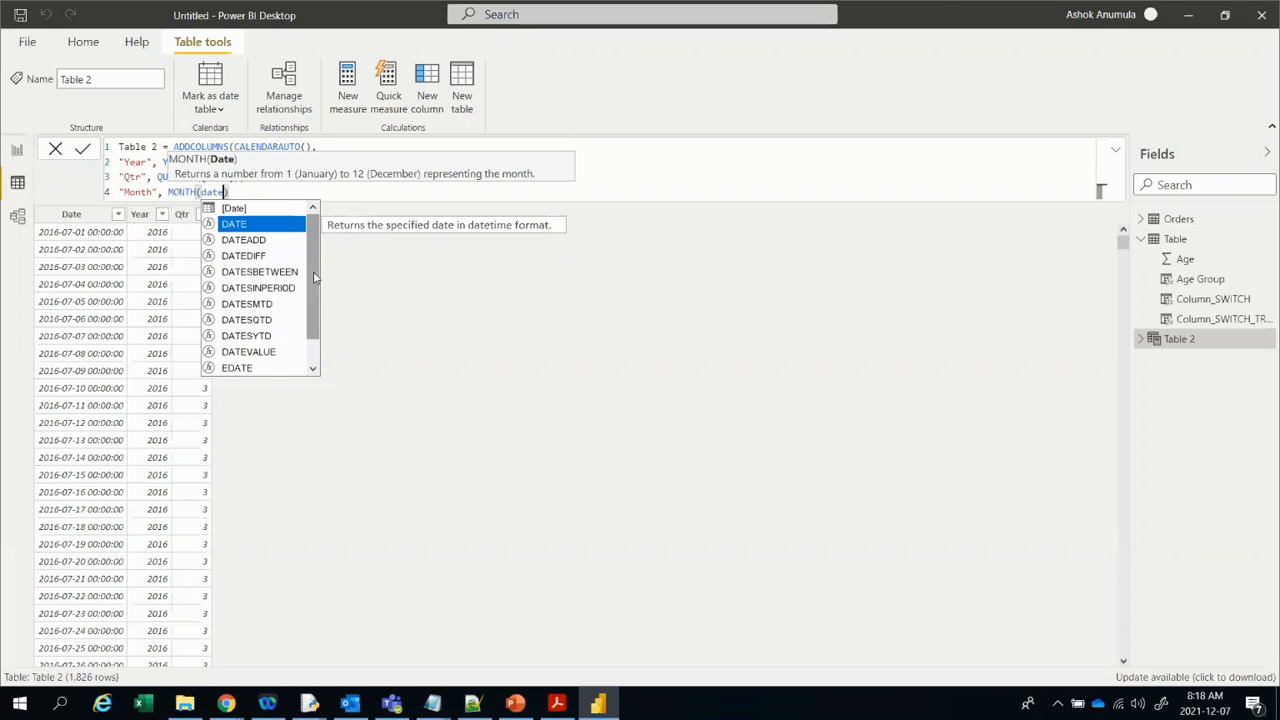
double_click(237, 209)
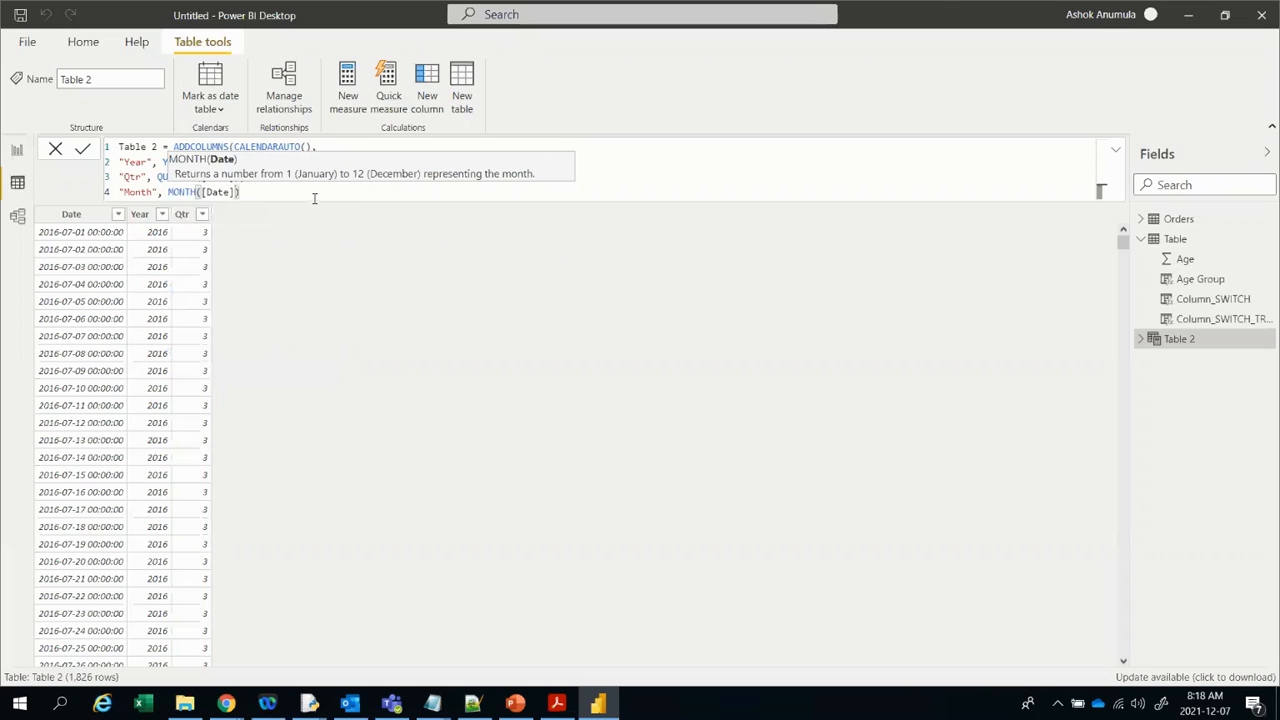
text())
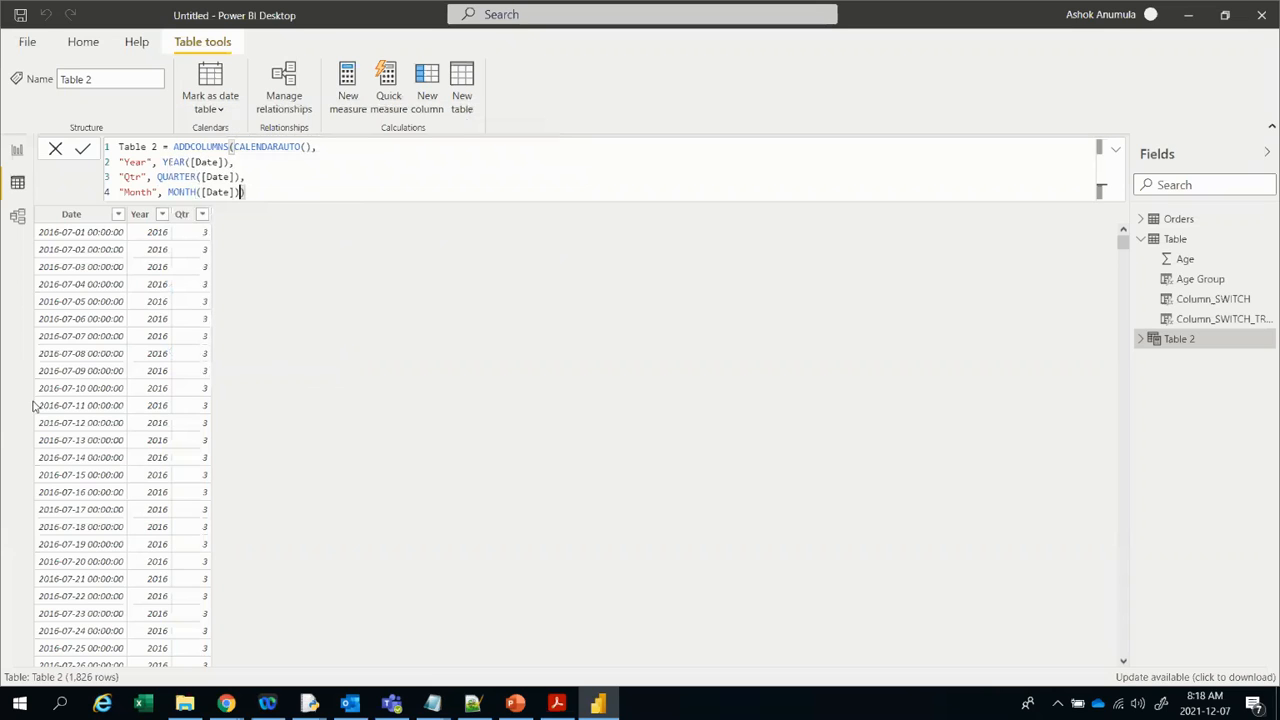
click(83, 150)
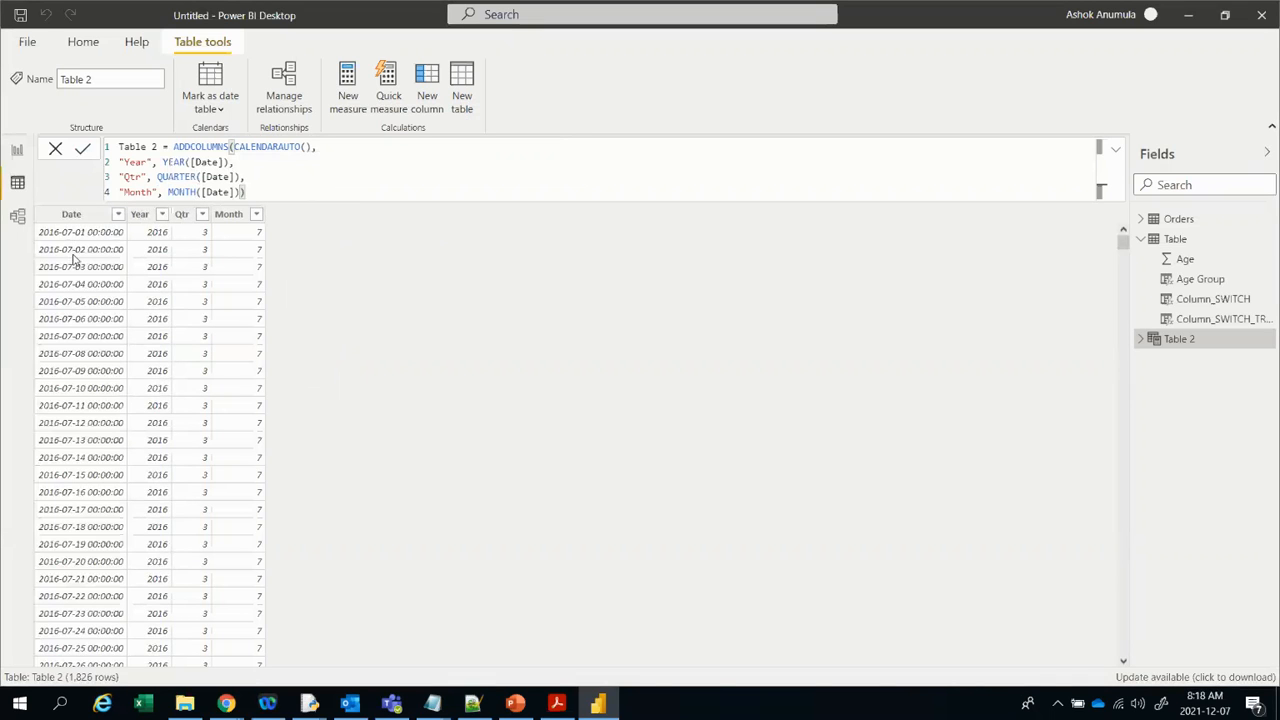
scroll(86, 477, down, 10)
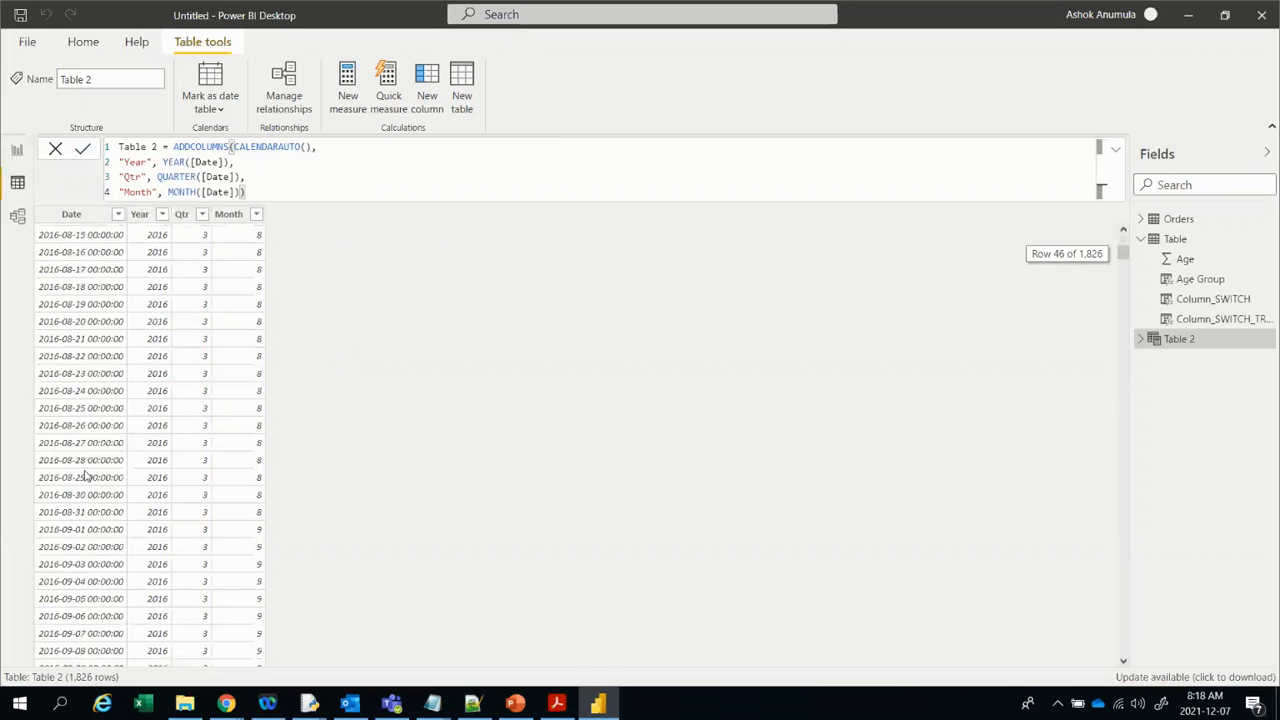
scroll(72, 426, down, 8)
scroll(238, 242, up, 8)
scroll(235, 236, up, 10)
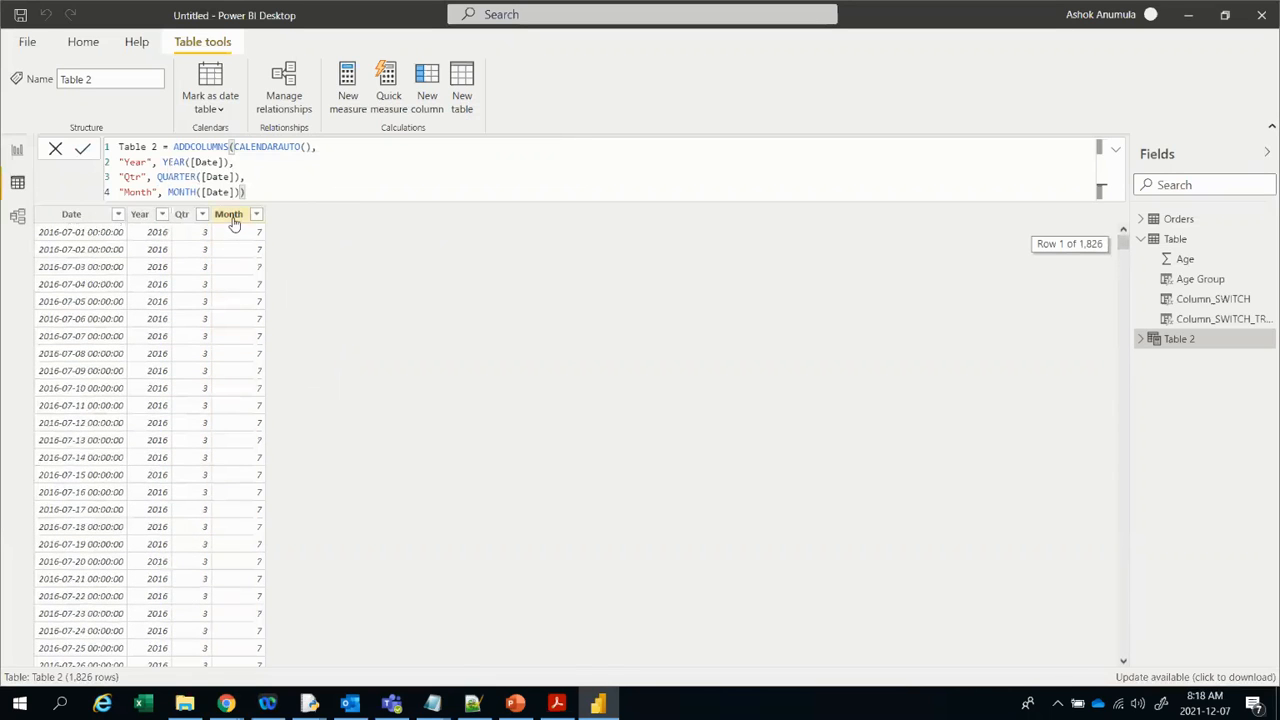
Step: Extend Table 2's formula with a "MonthName" column defined as FORMAT([Date], "mmm") and commit it
text(,)
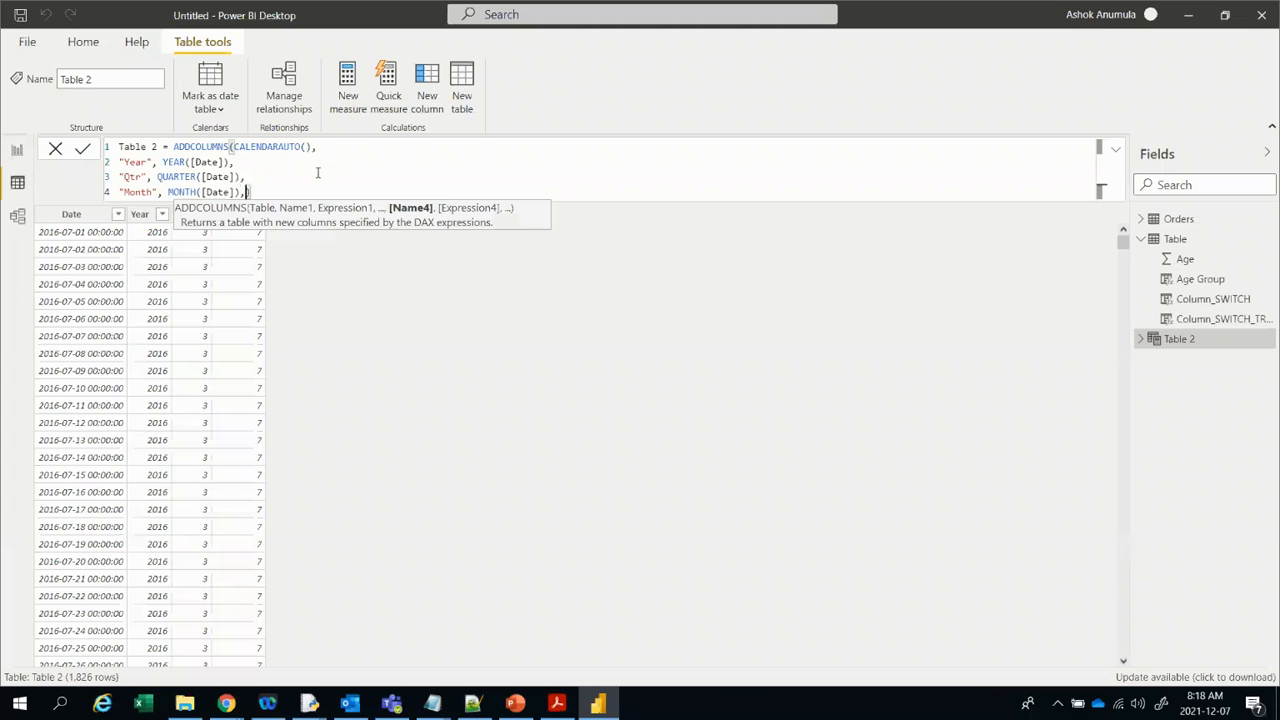
key(shift+Return)
text("Mon)
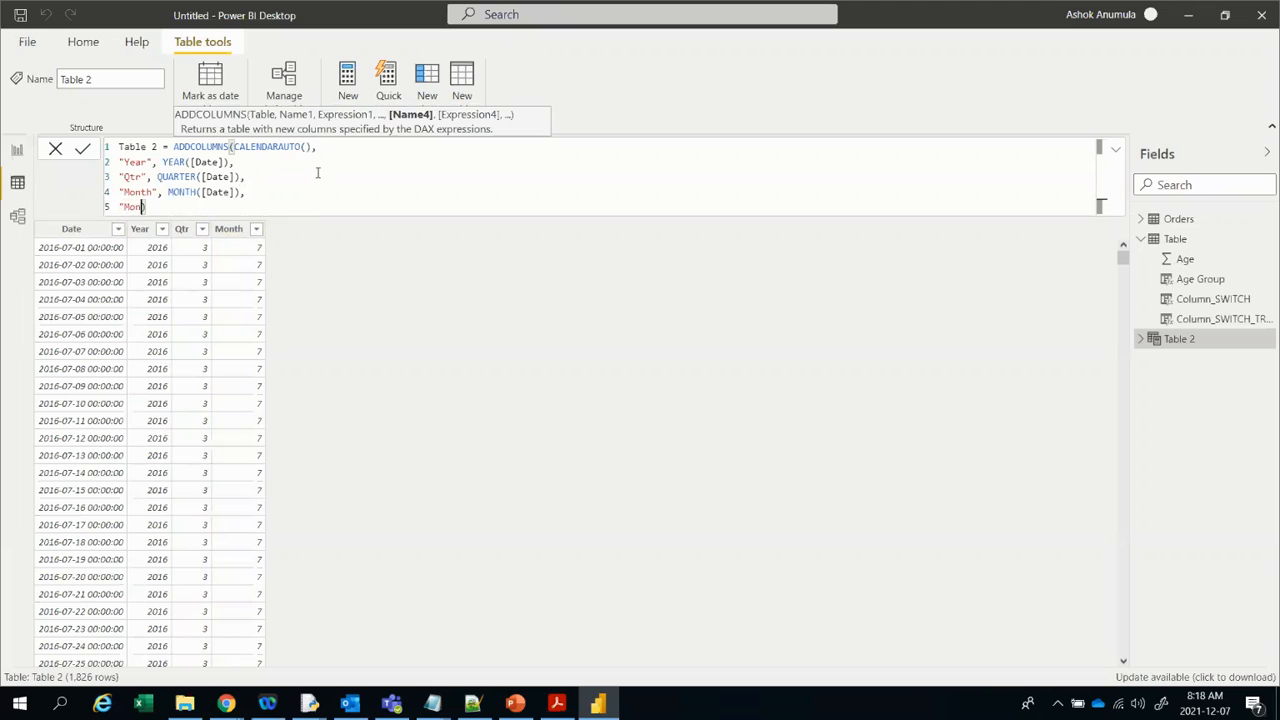
text(thN)
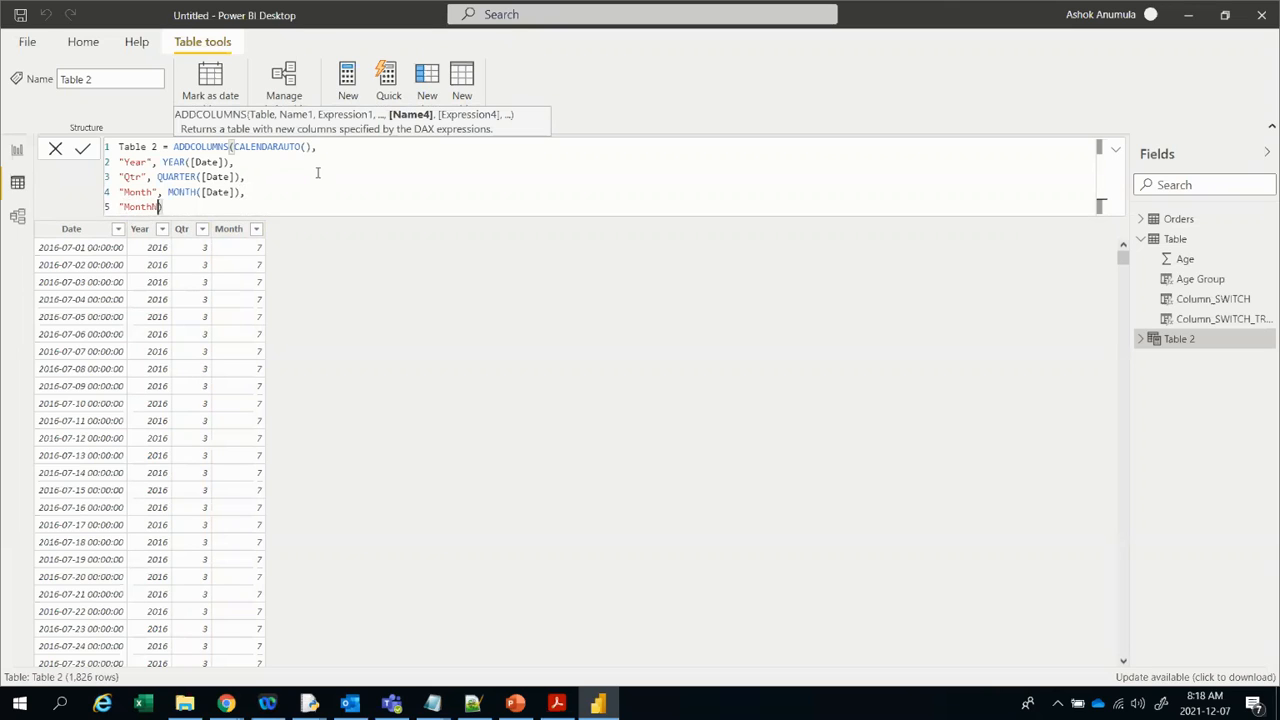
text(ame", FORMAT()
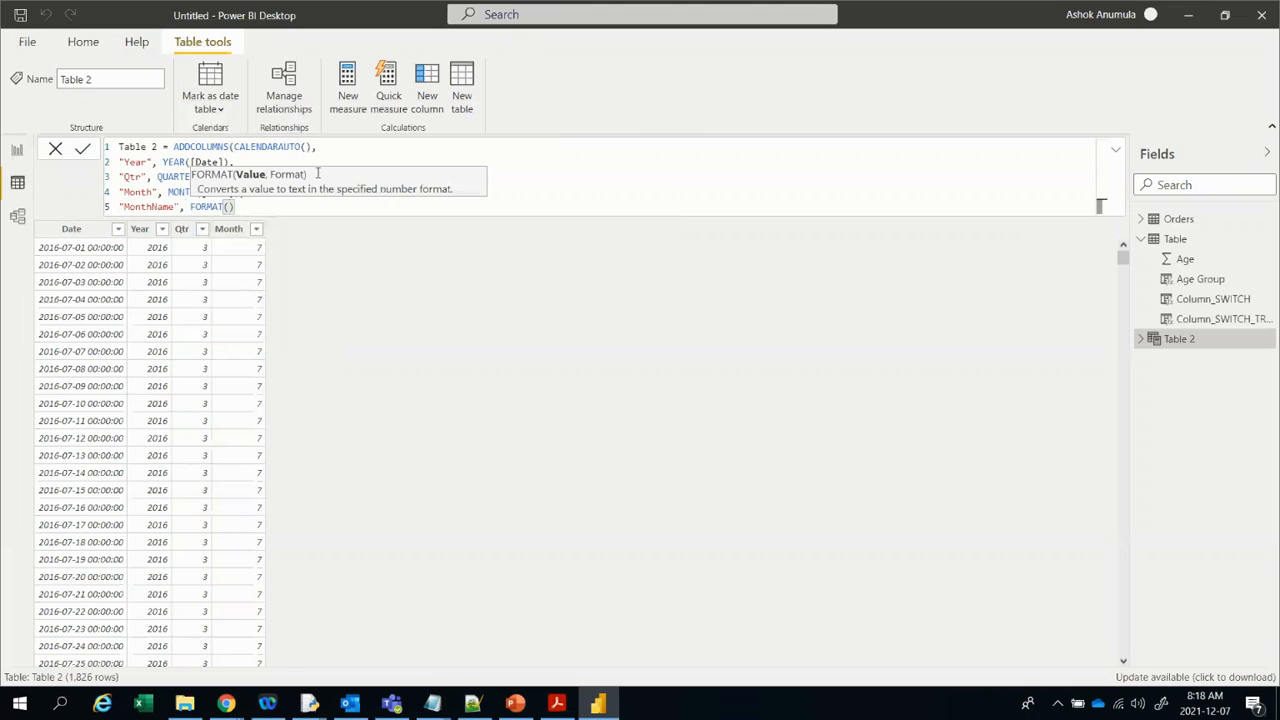
text(date)
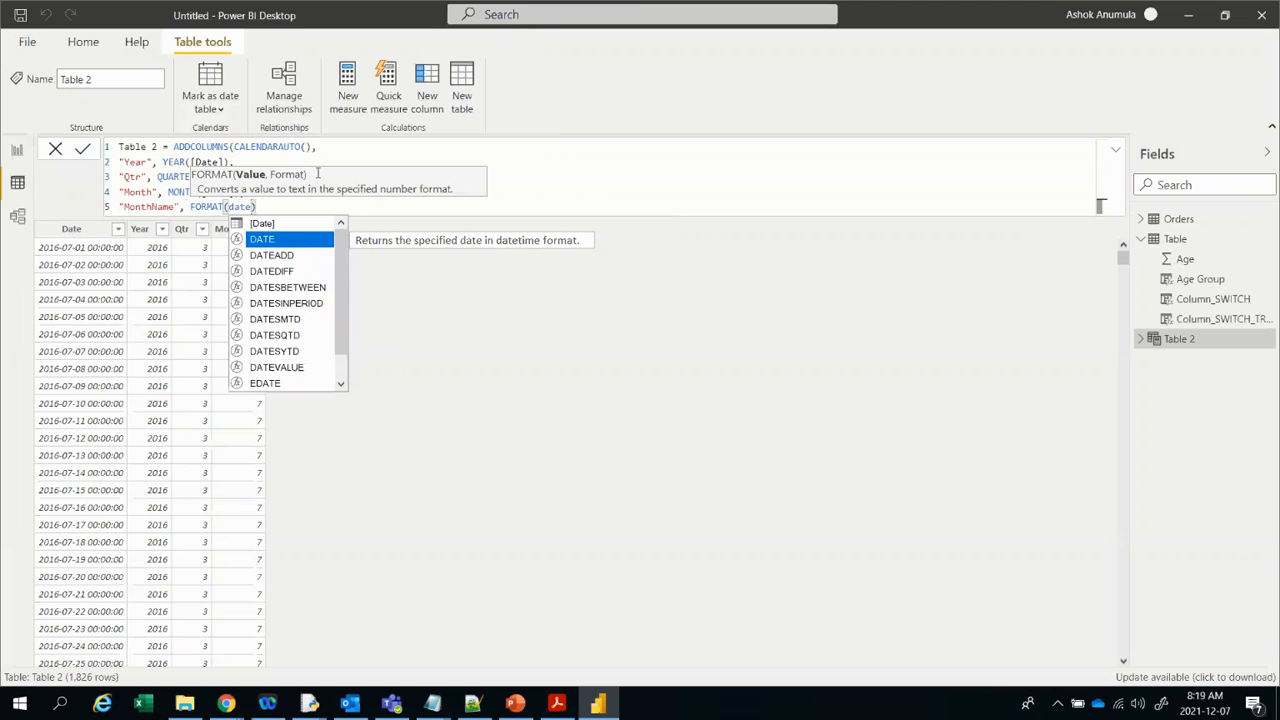
key(Up)
key(Tab)
text(, ")
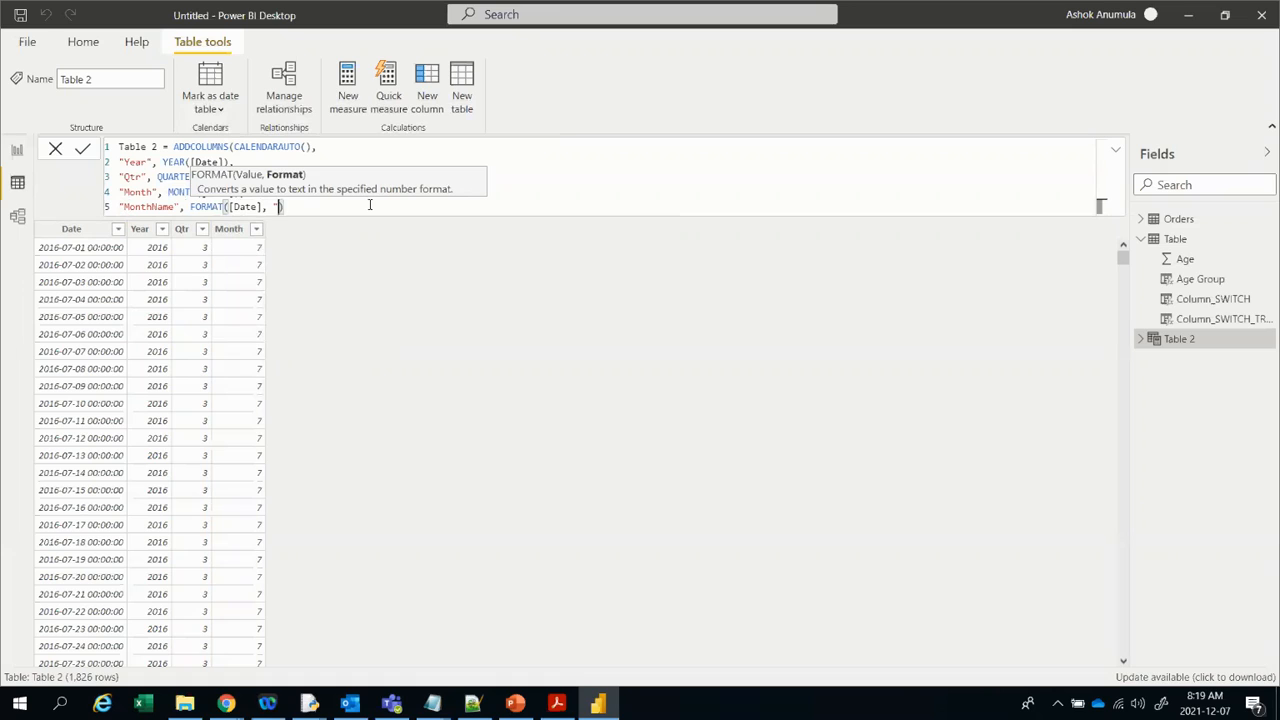
text(mmm"))
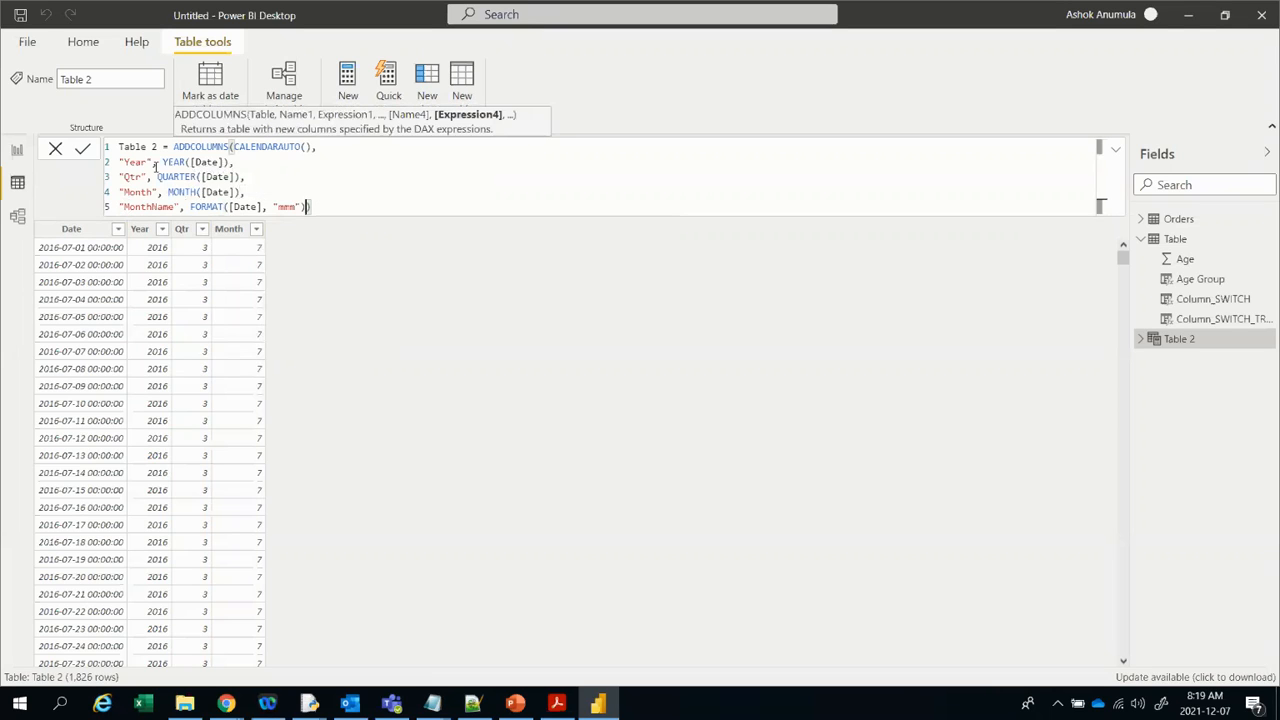
click(83, 150)
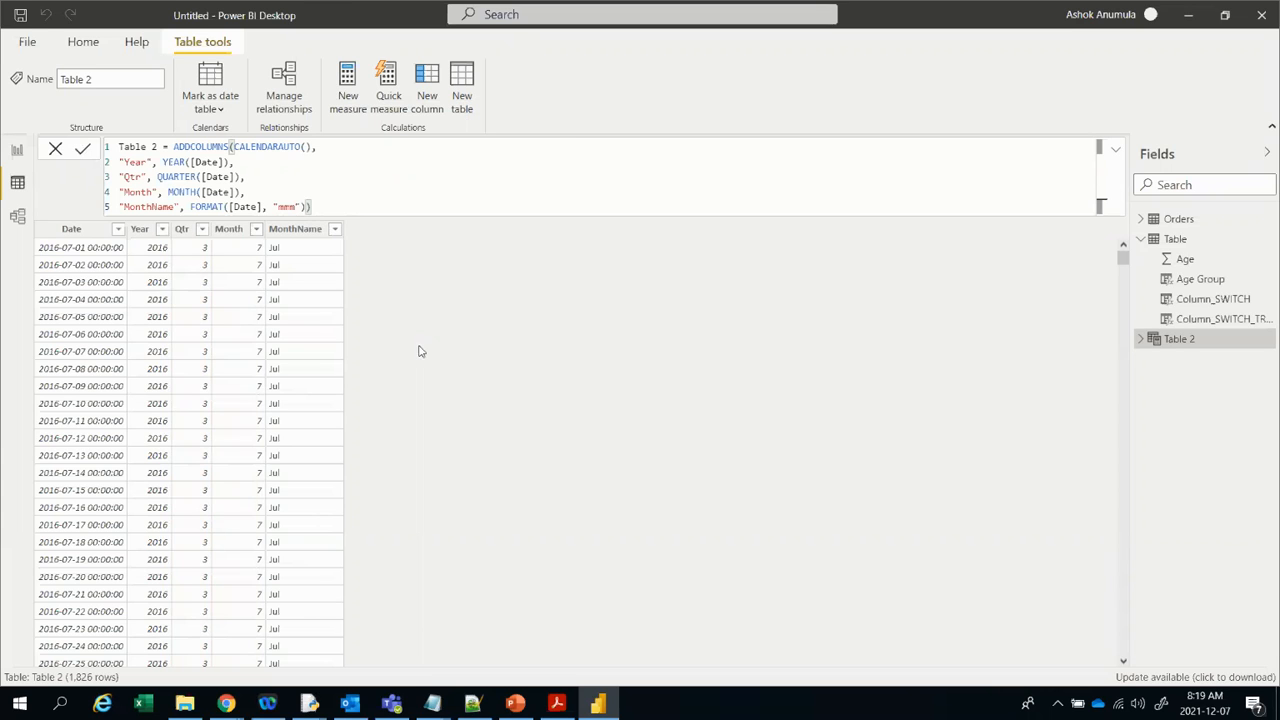
Step: Consult the syllabus PDF for the next date function, add a "Day" column defined as DAY([Date]) to Table 2's formula, and commit it
key(alt+Tab)
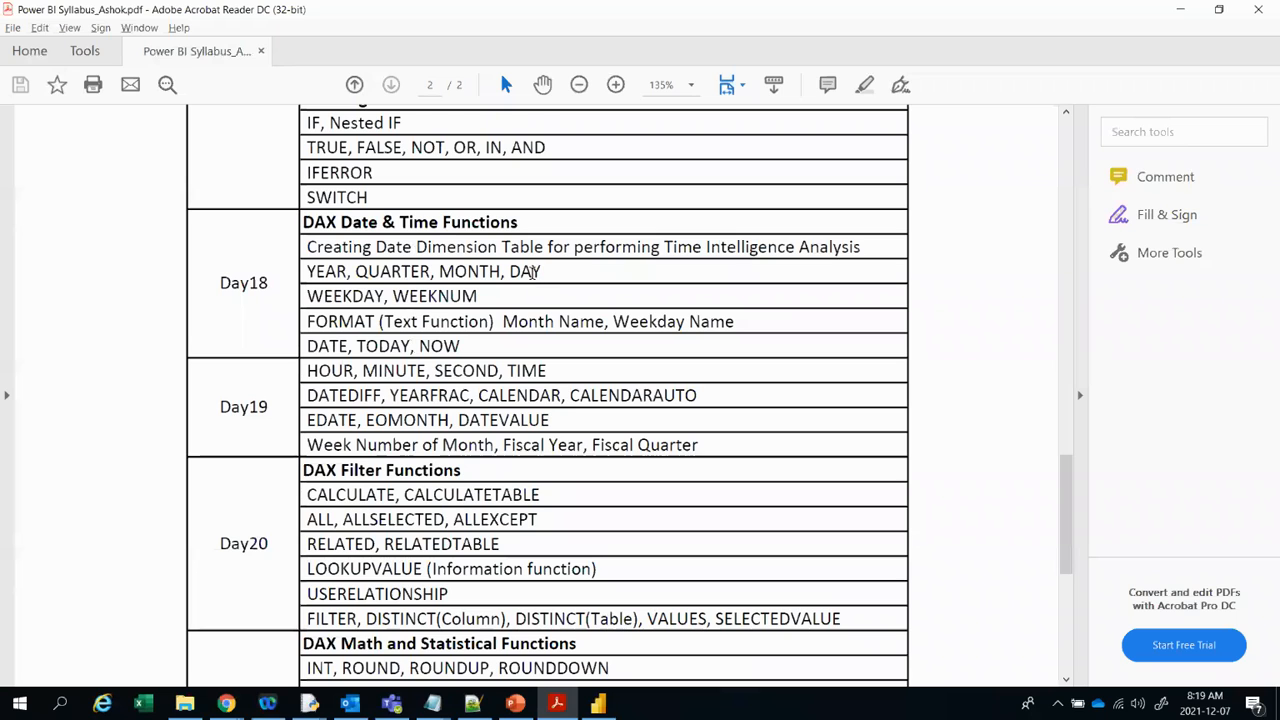
key(alt+Tab)
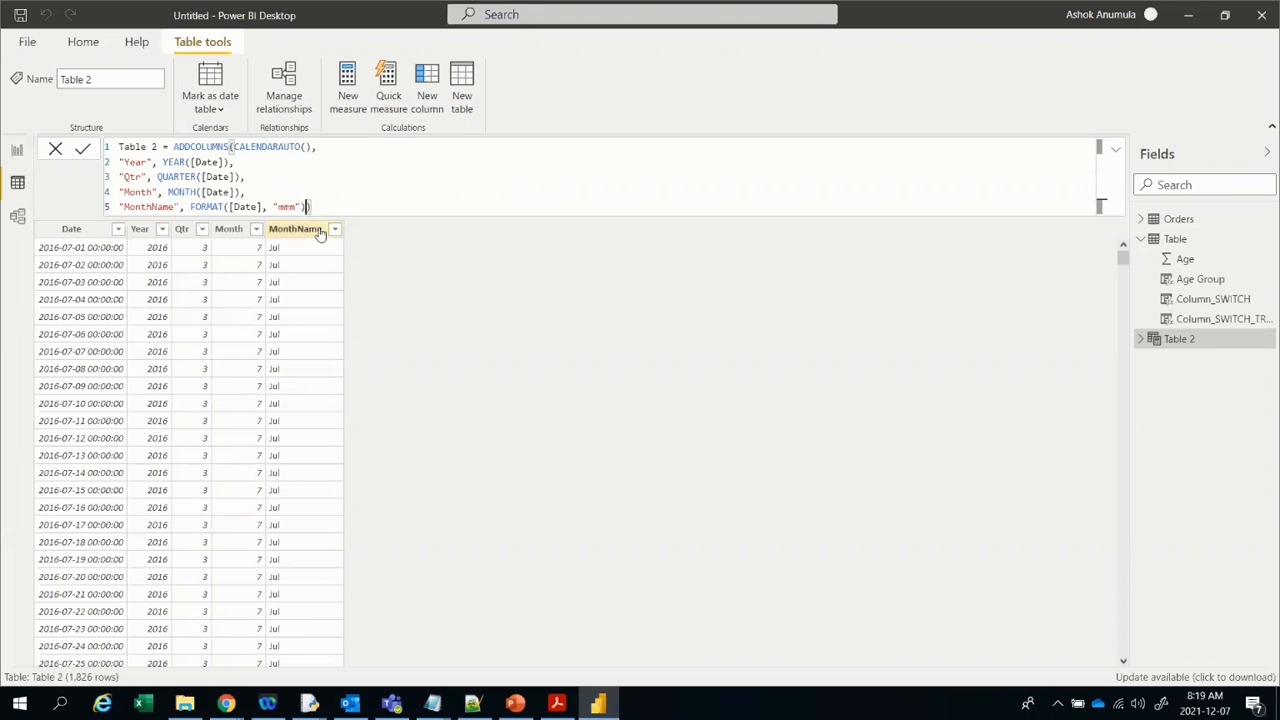
text(,)
key(shift+Return)
text("Day)
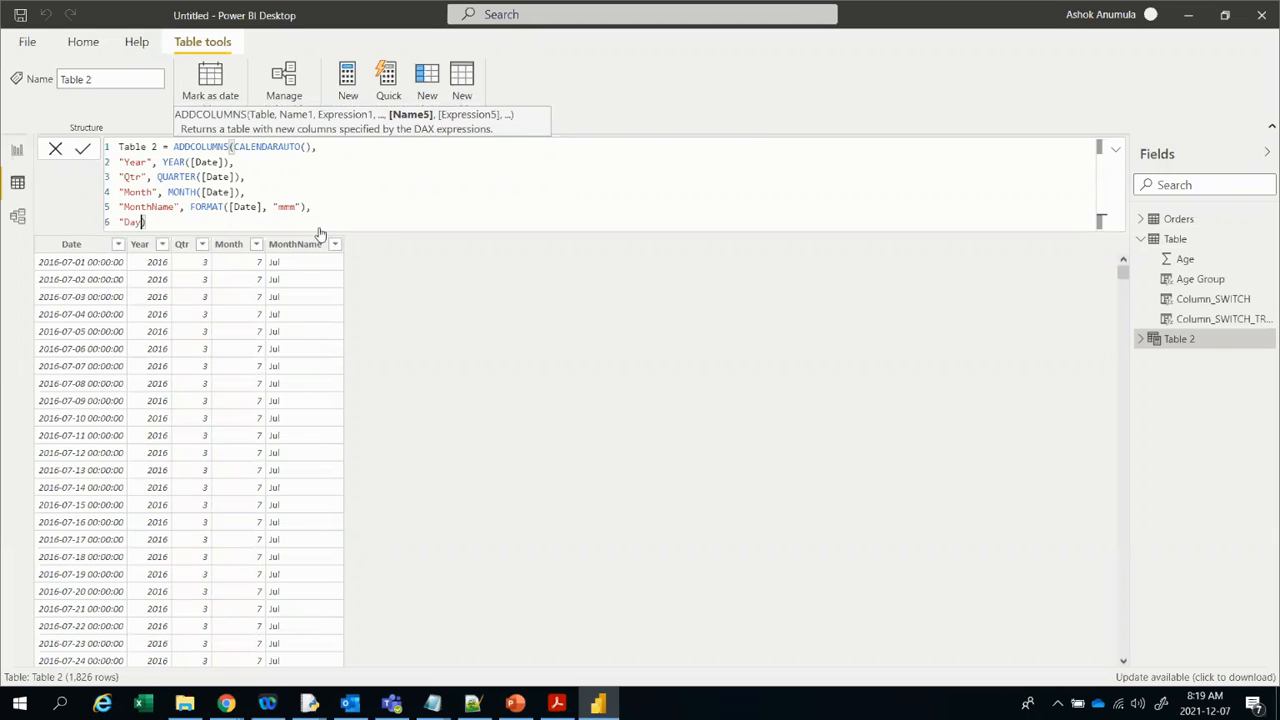
text(", )
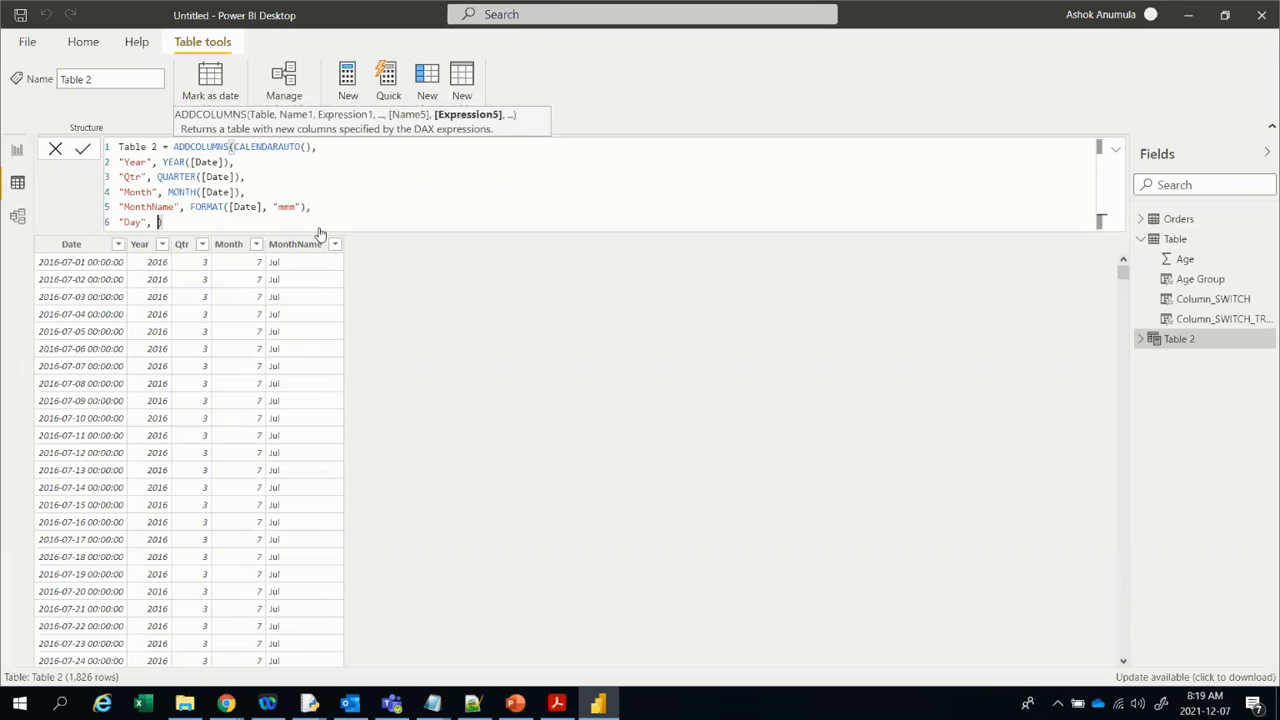
text(Day)
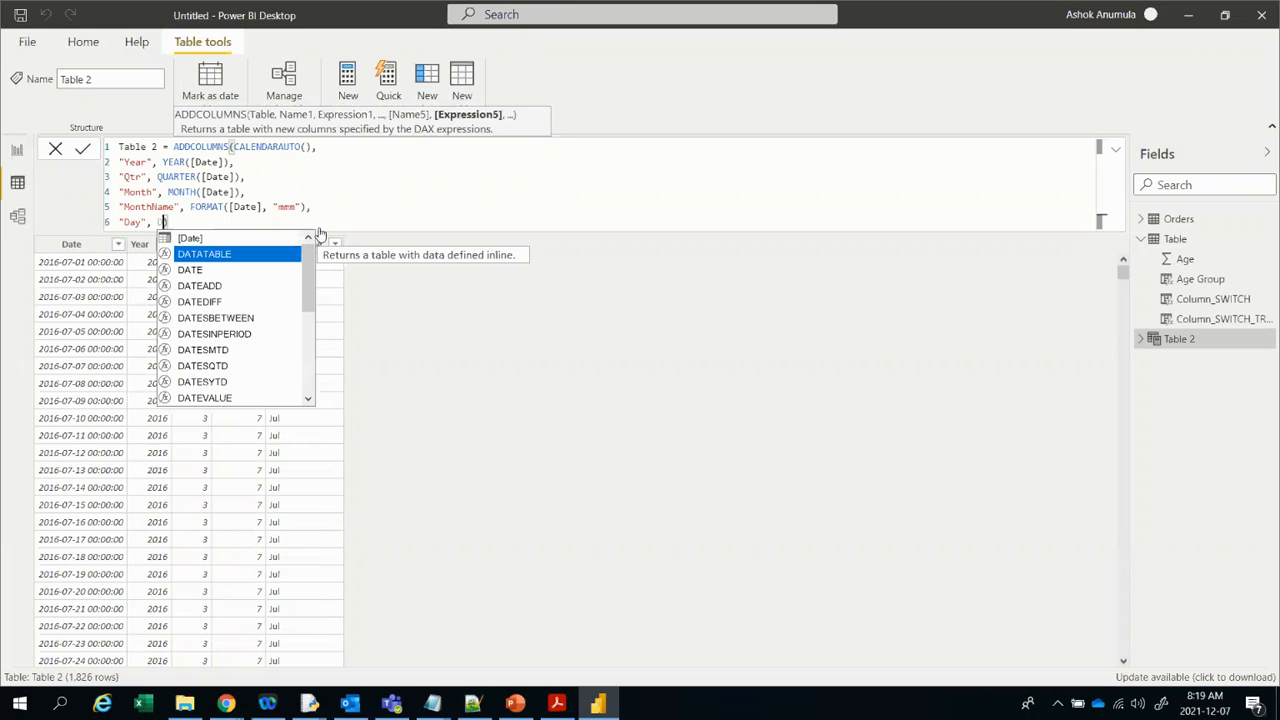
key(Tab)
text(date)
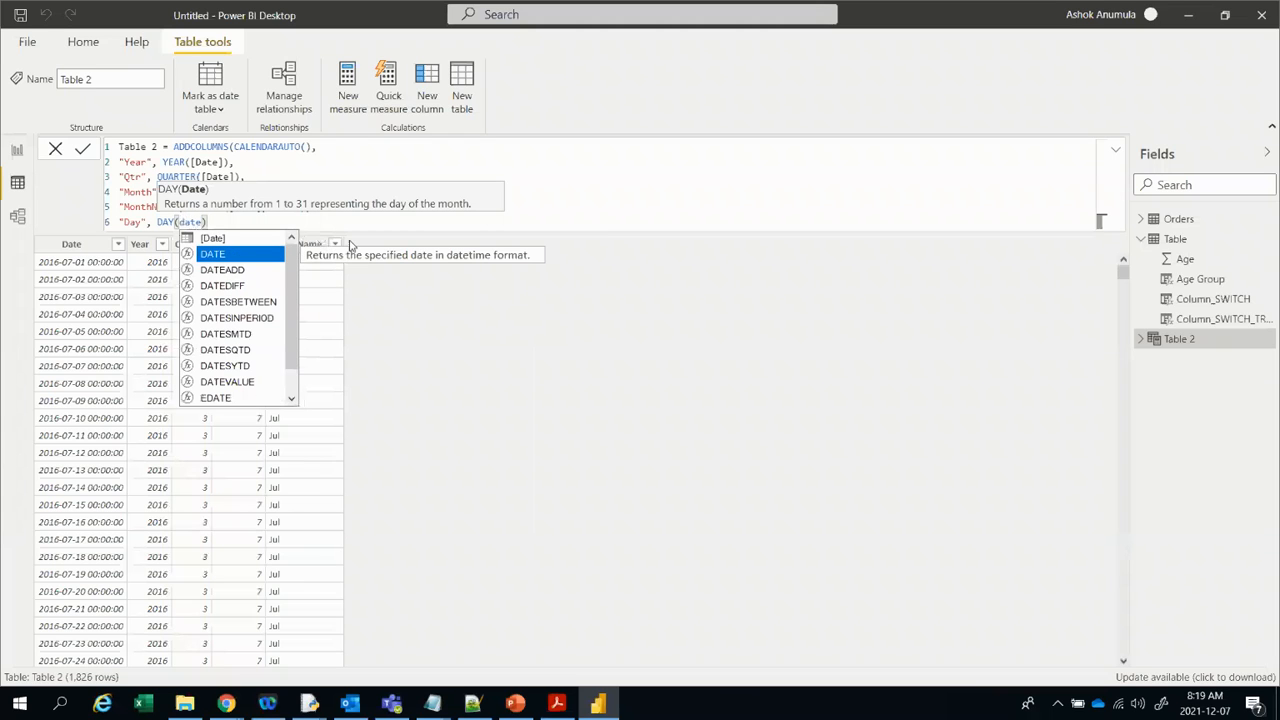
click(225, 241)
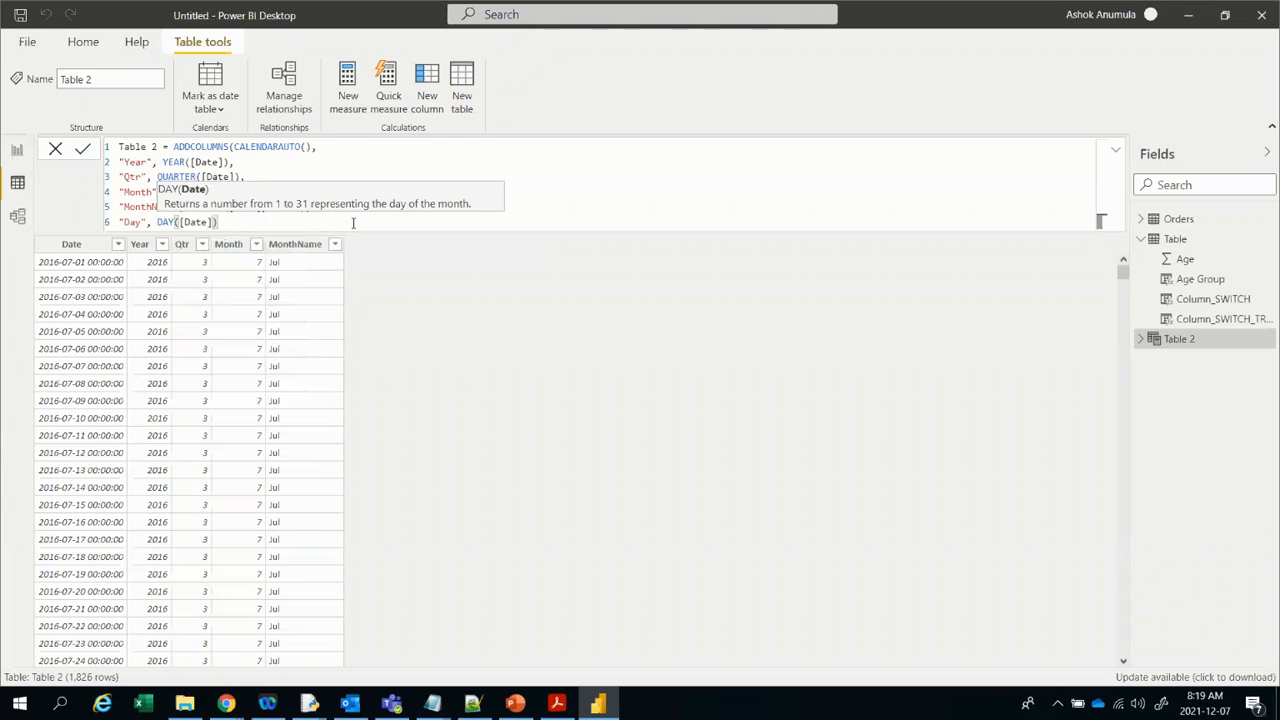
text())
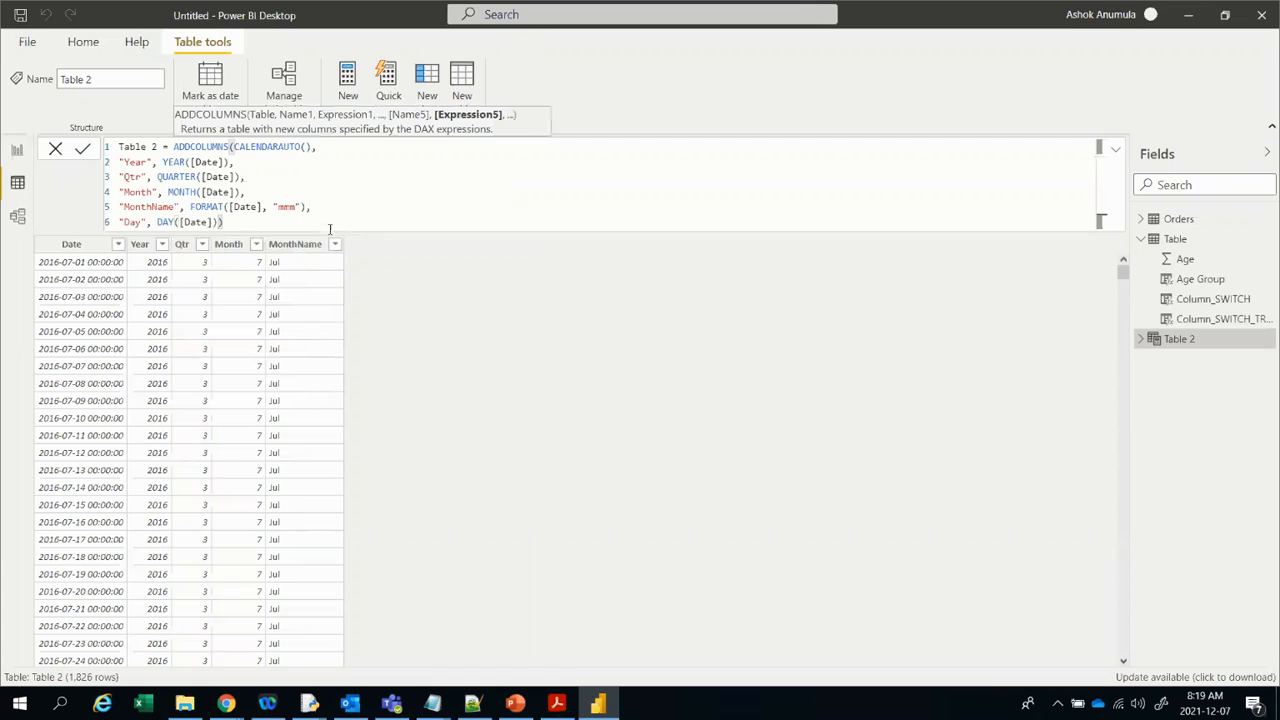
click(83, 151)
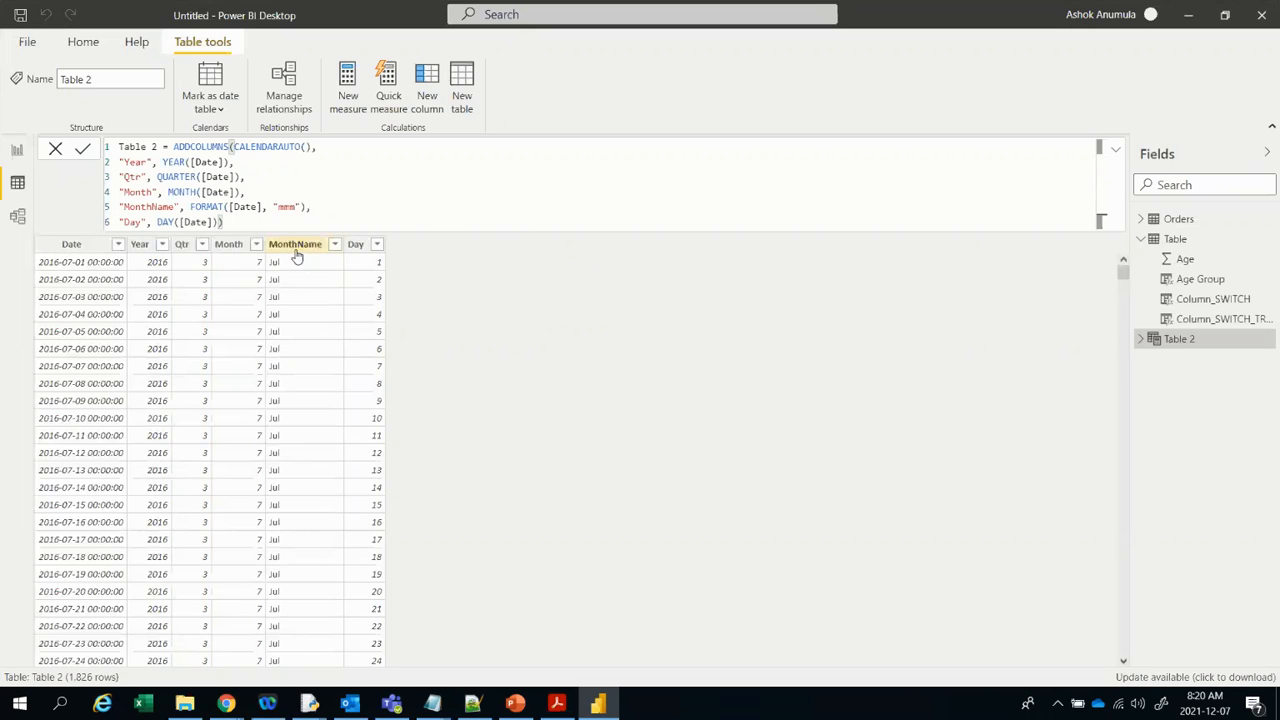
Step: Check the syllabus PDF again, append a "Weekday" column defined as WEEKDAY([Date]) to Table 2's formula, and commit it
key(alt+Tab)
click(388, 297)
key(alt+Tab)
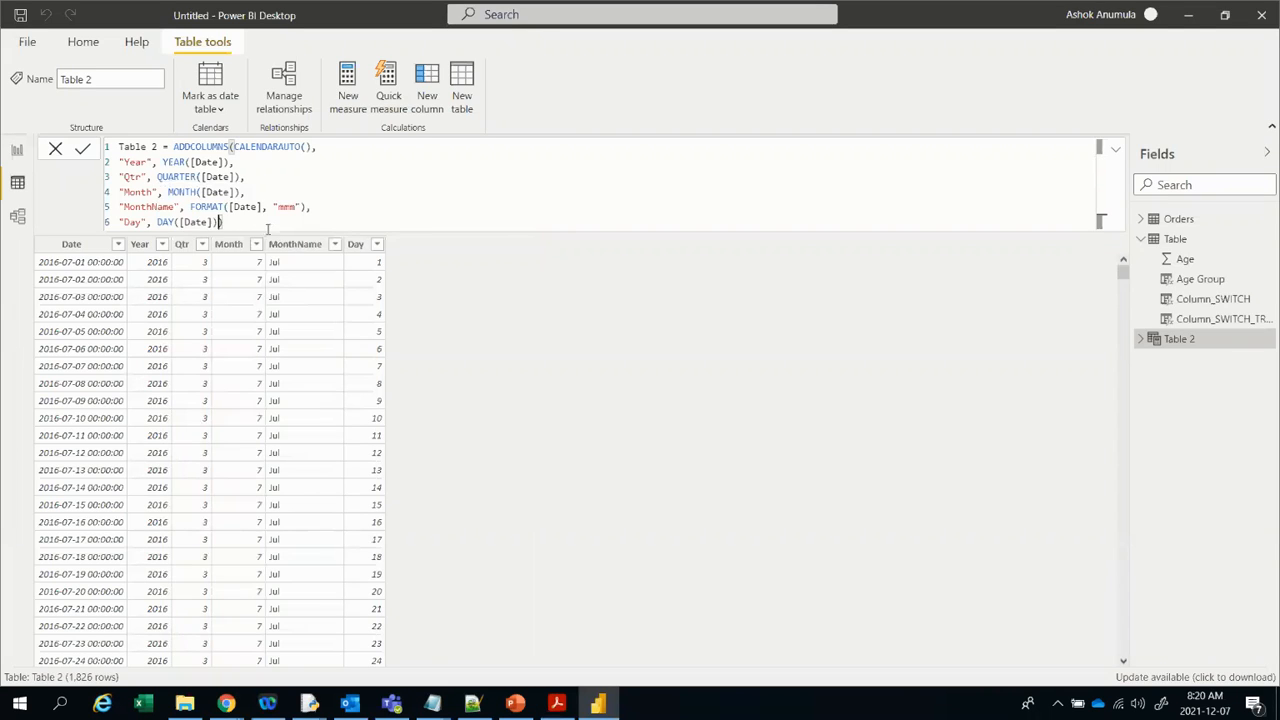
text(,)
key(shift+Return)
text(")
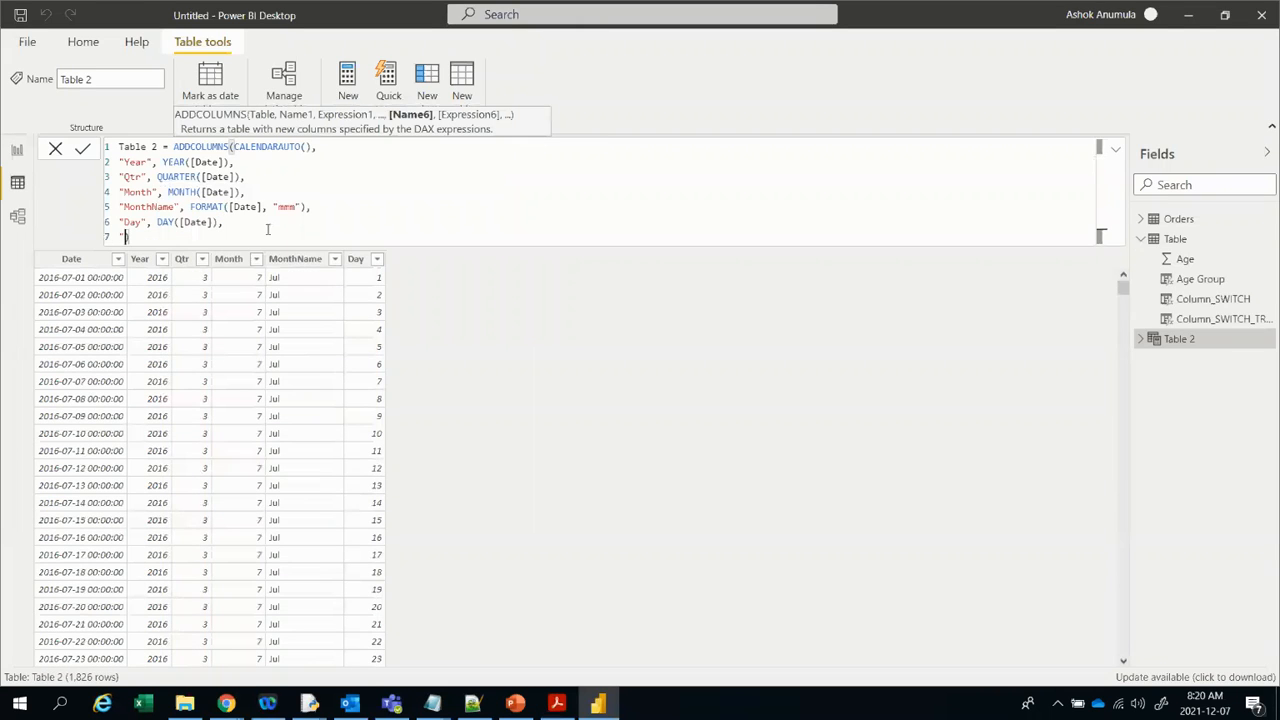
text(Weekday", wee)
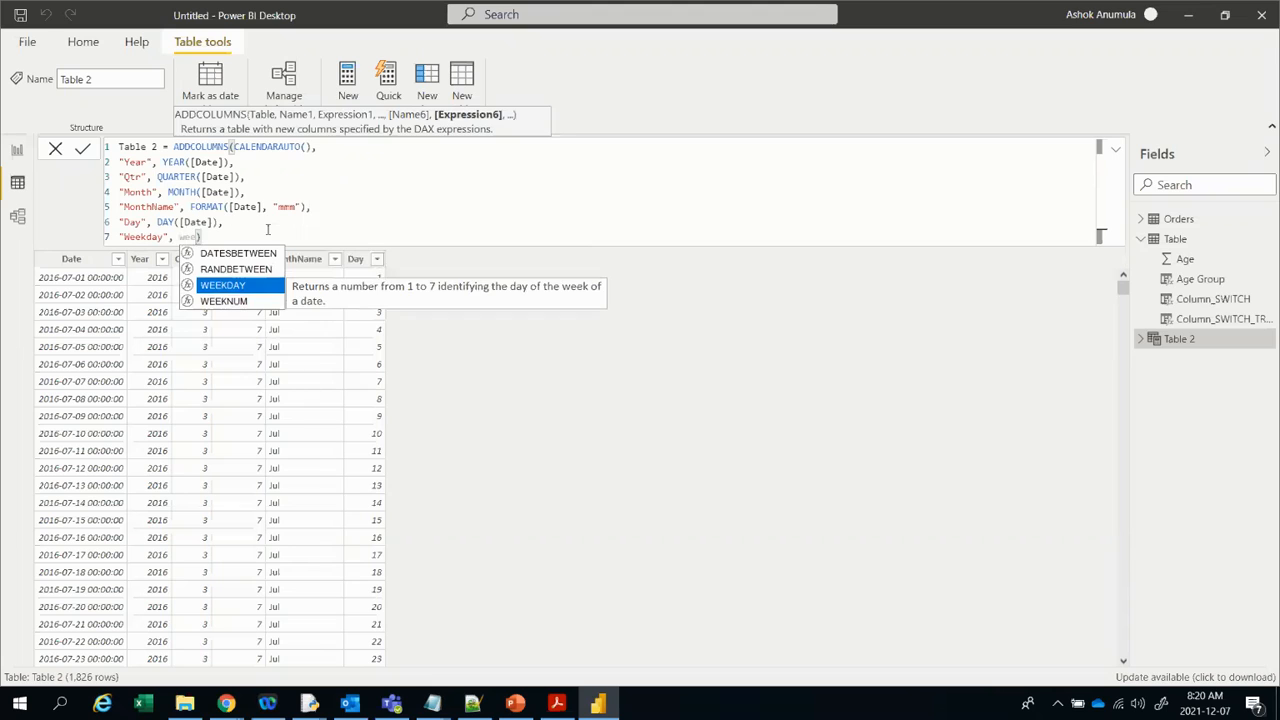
key(Tab)
text(date)
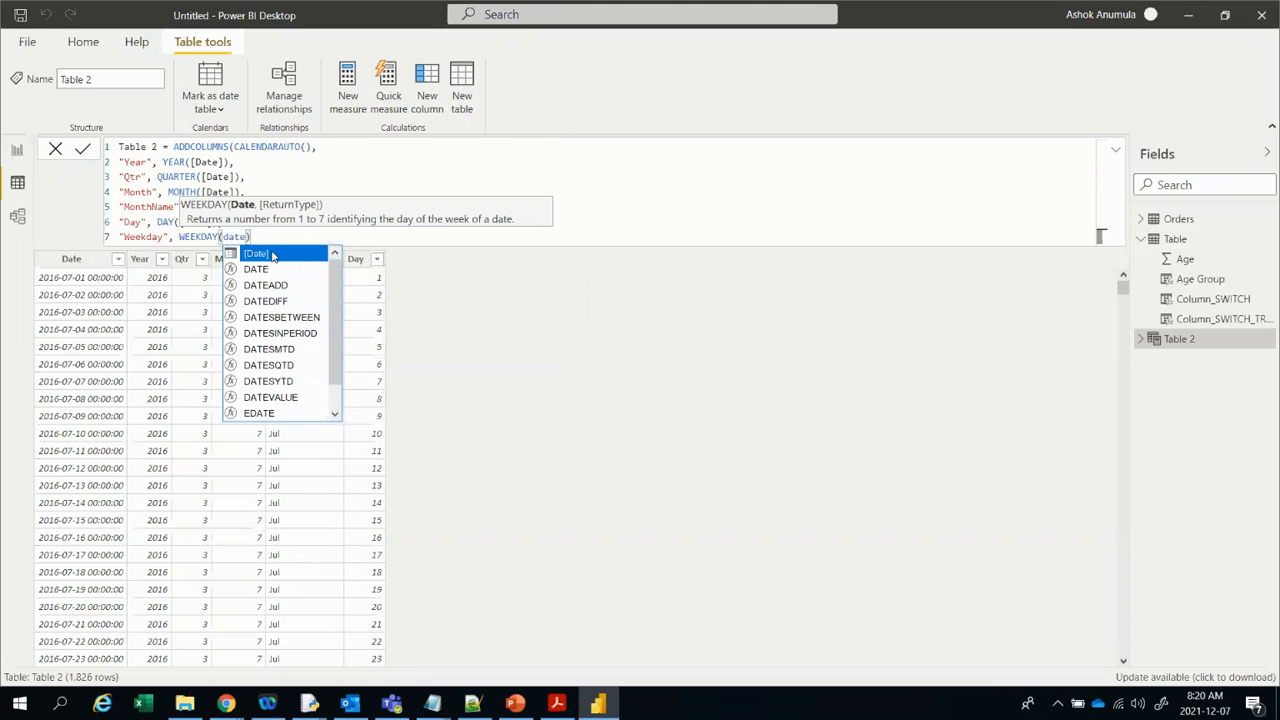
click(258, 253)
text()))
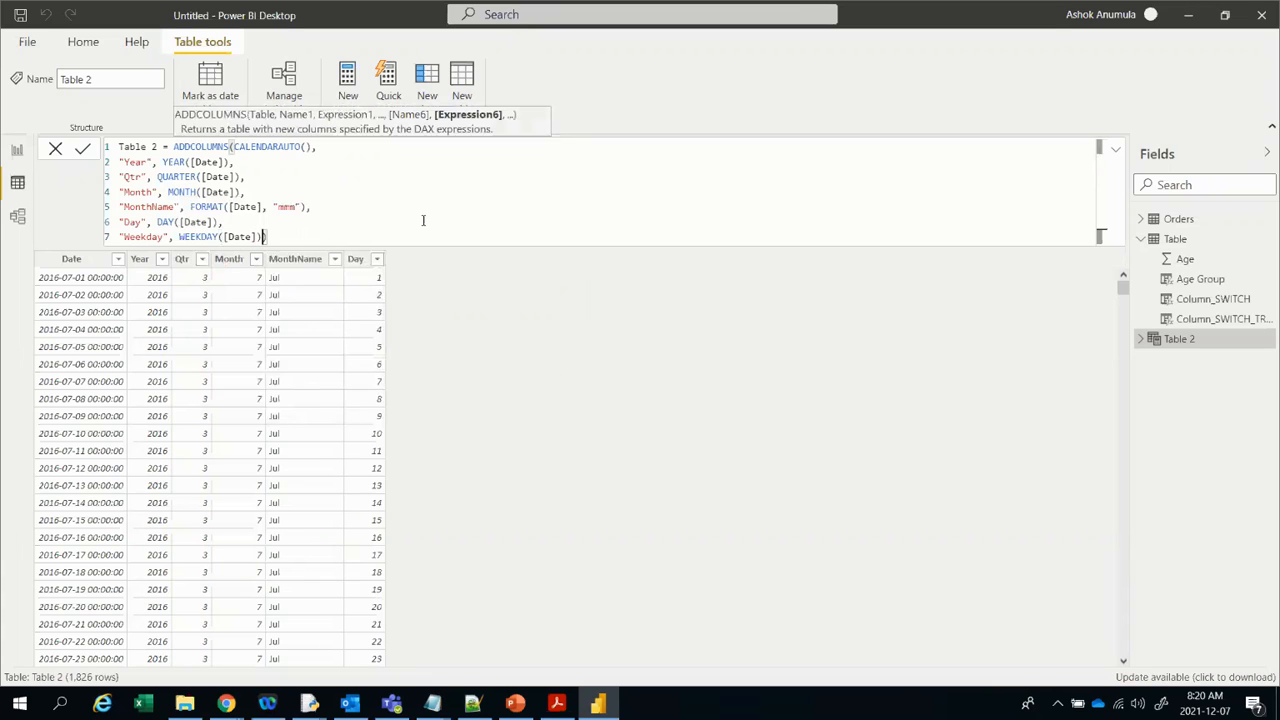
click(84, 150)
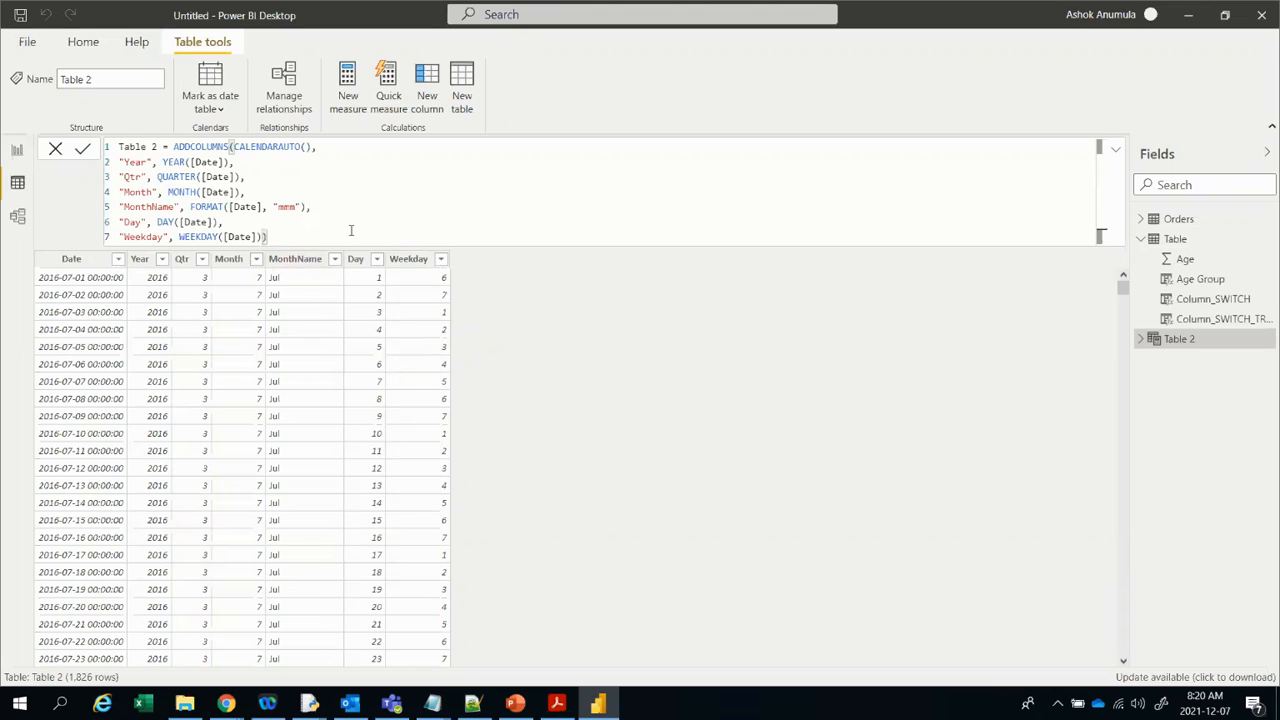
Step: Append a "DayName" column defined as FORMAT([Date], "ddd") on a new line of Table 2's ADDCOLUMNS formula
text(,)
key(shift+Return)
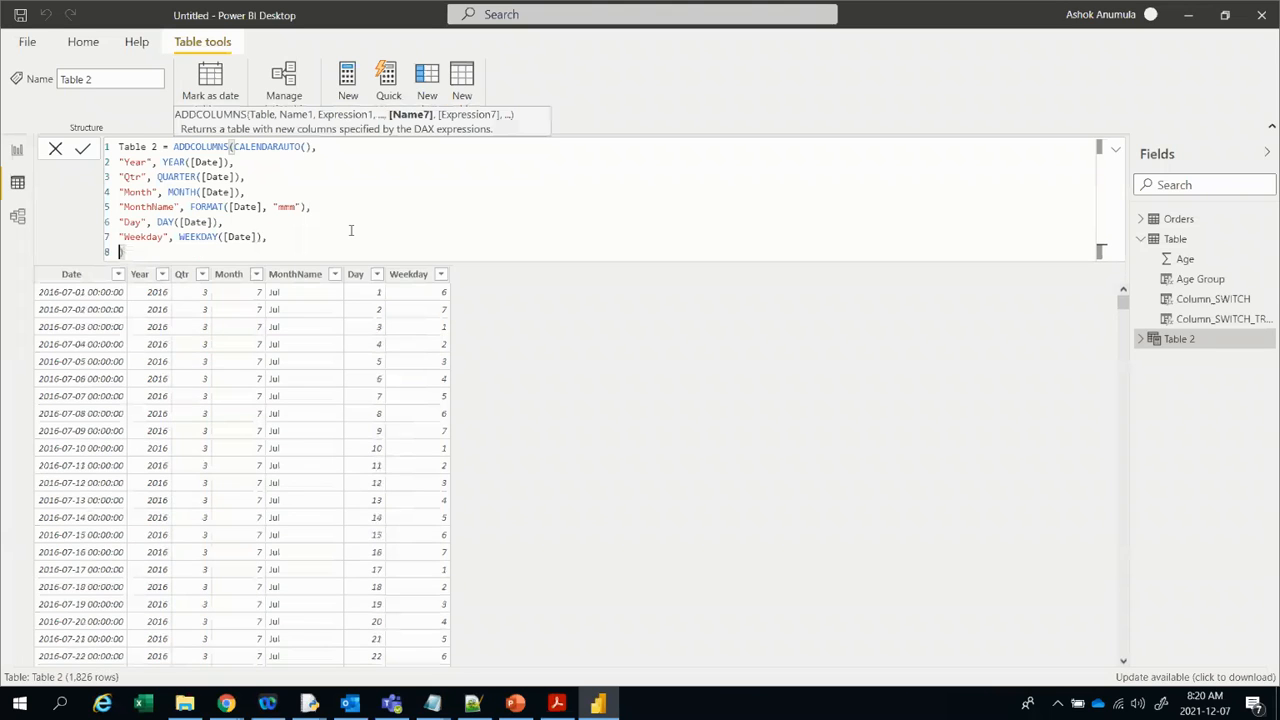
text("DayName",)
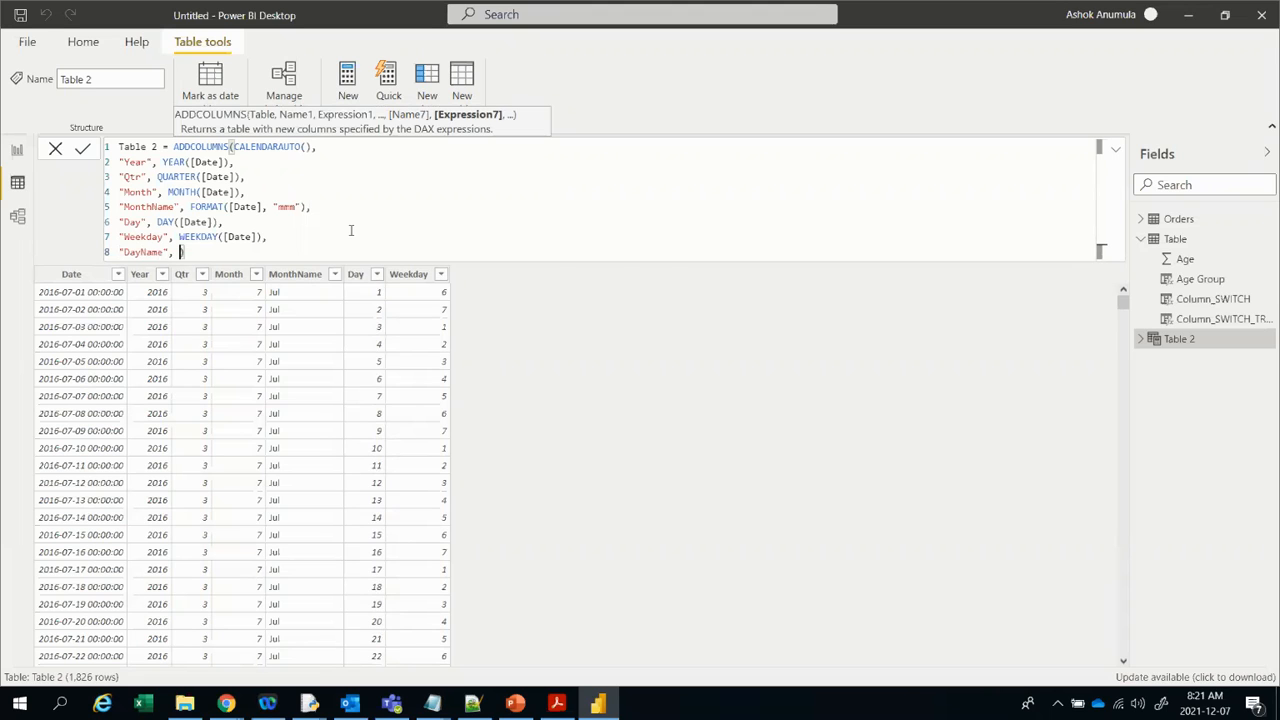
text(forma()
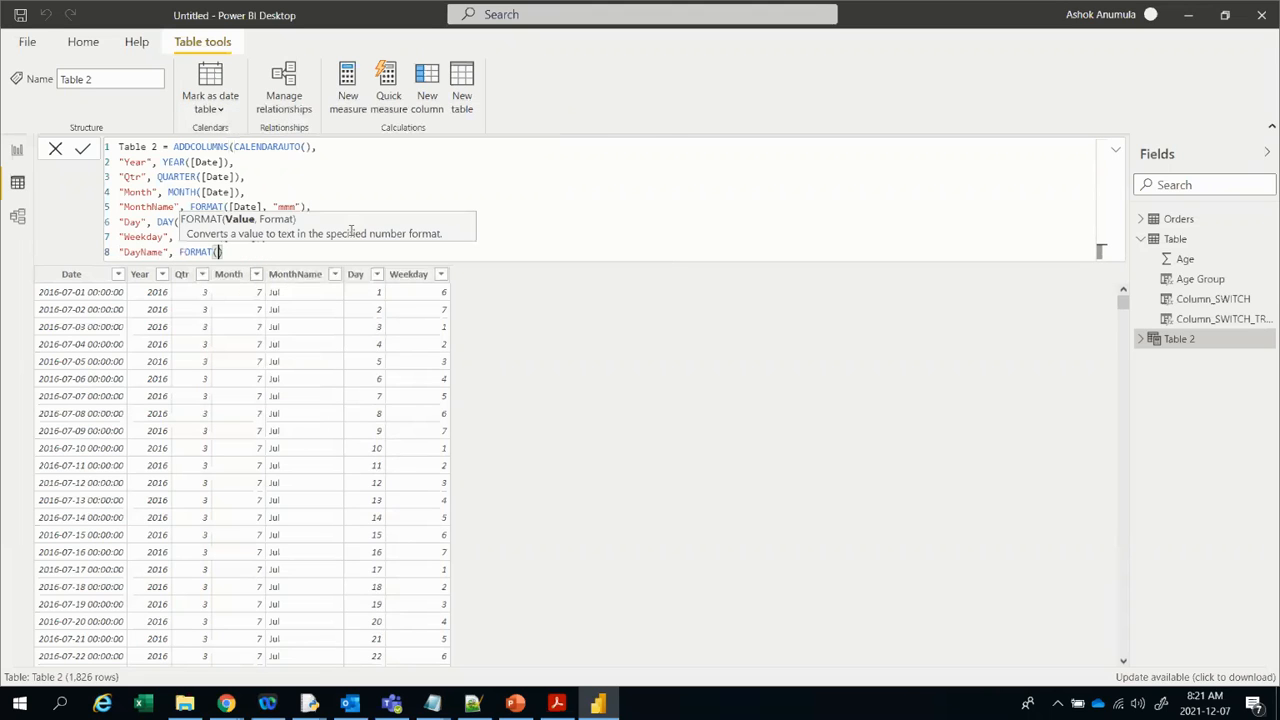
text(date)
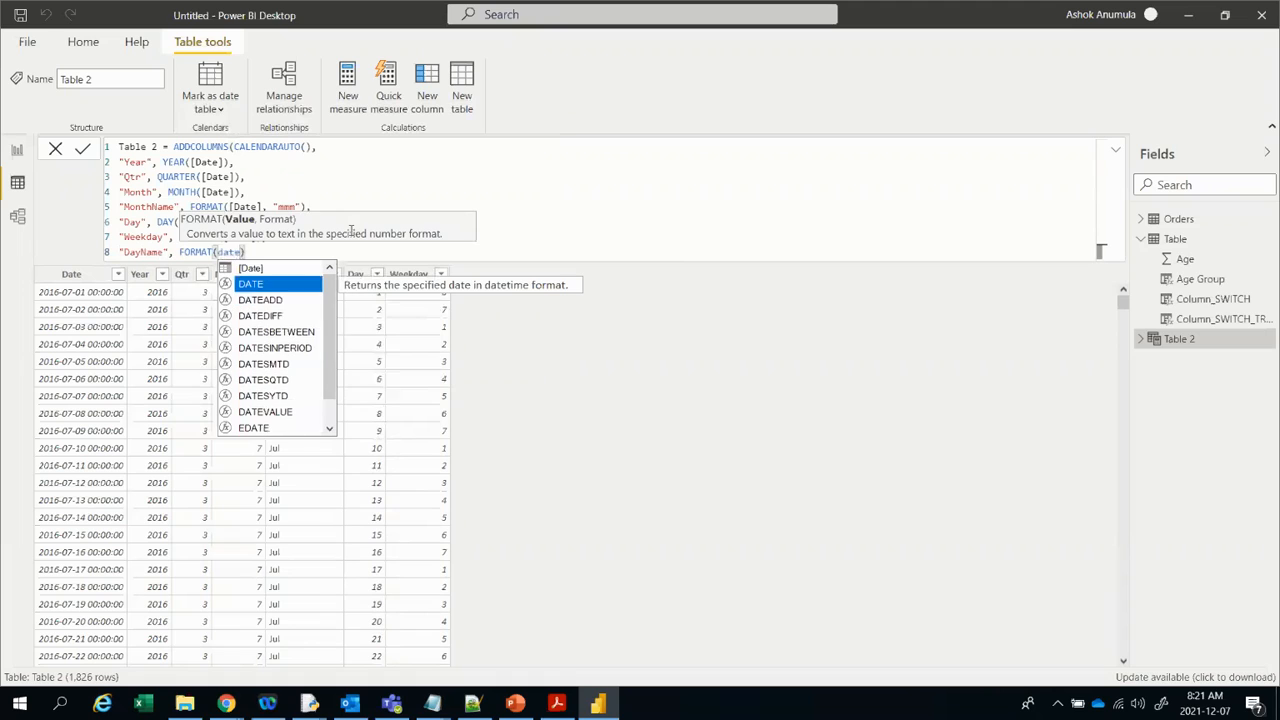
click(296, 269)
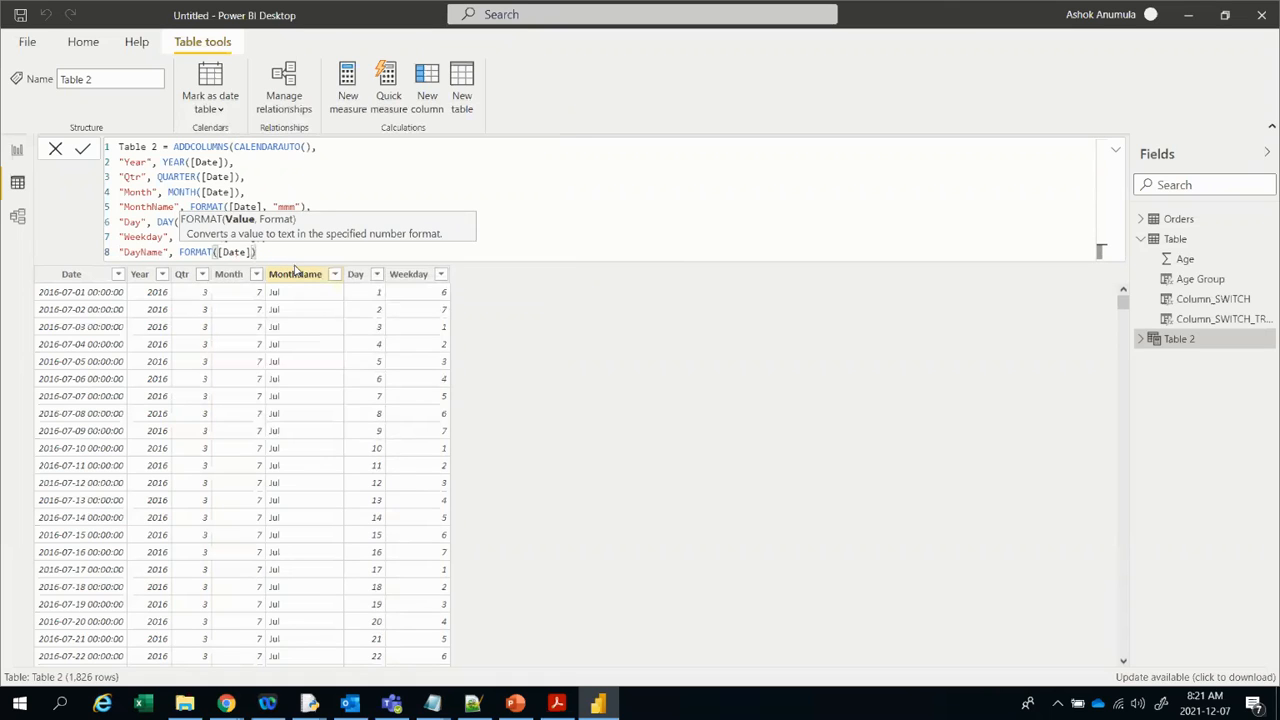
text(, ")
text(ddd)
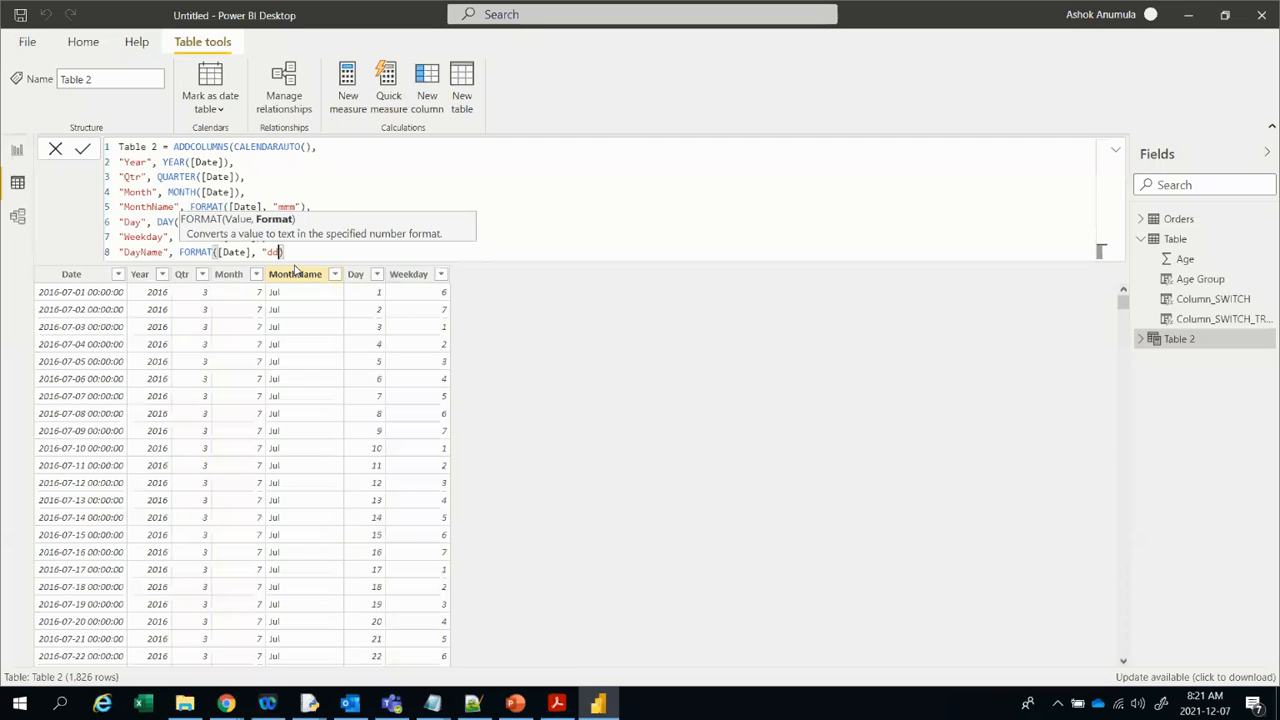
text("))
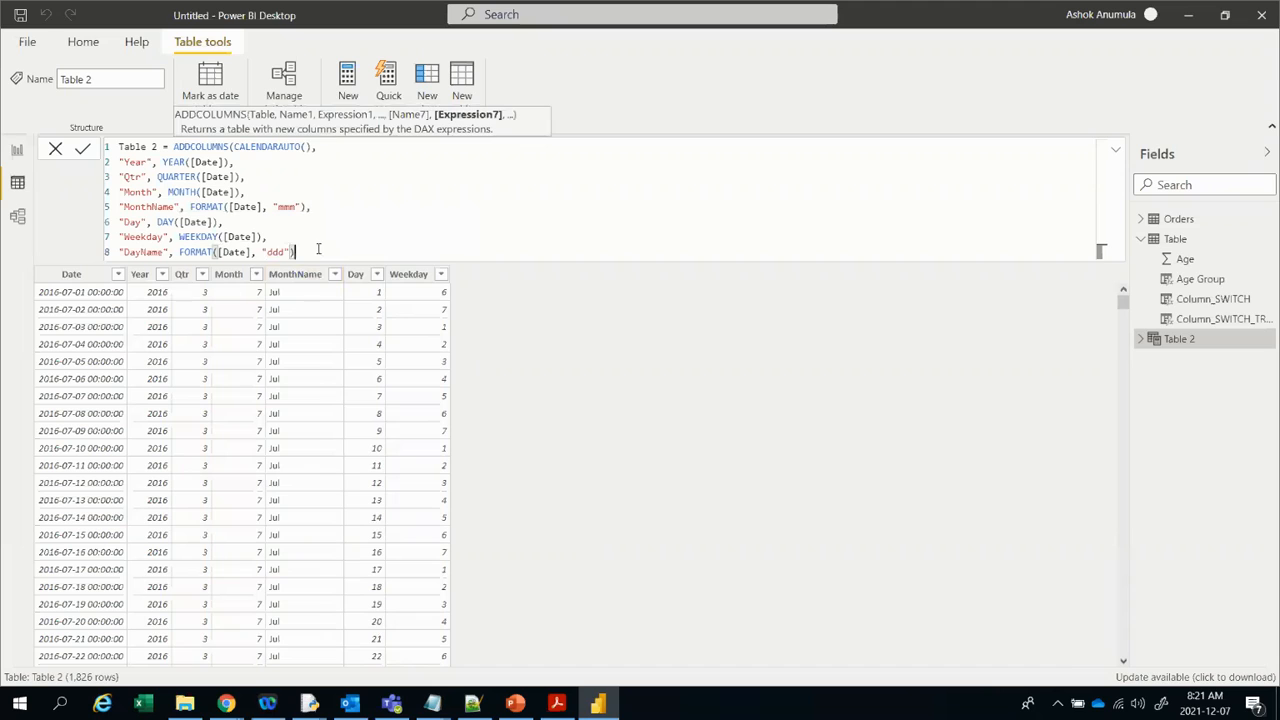
Step: Close the Table 2 formula after the "DayName" expression FORMAT([Date], "ddd") and commit it
text())
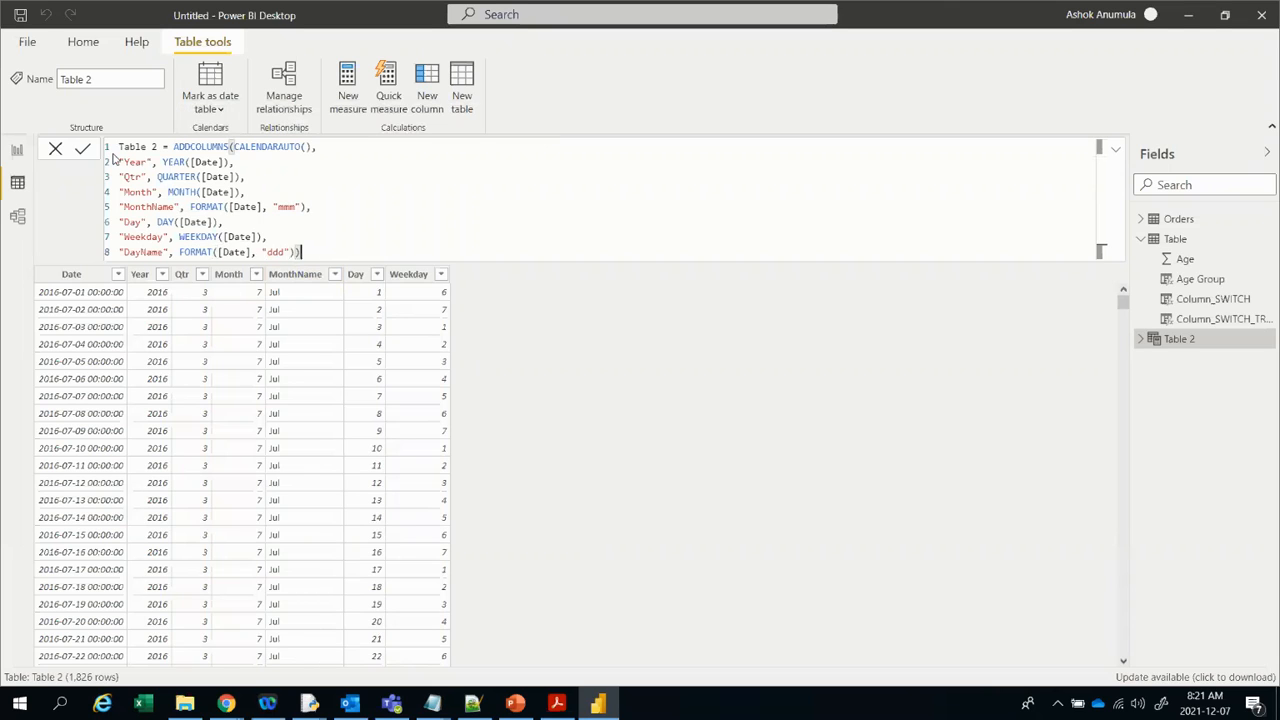
click(82, 153)
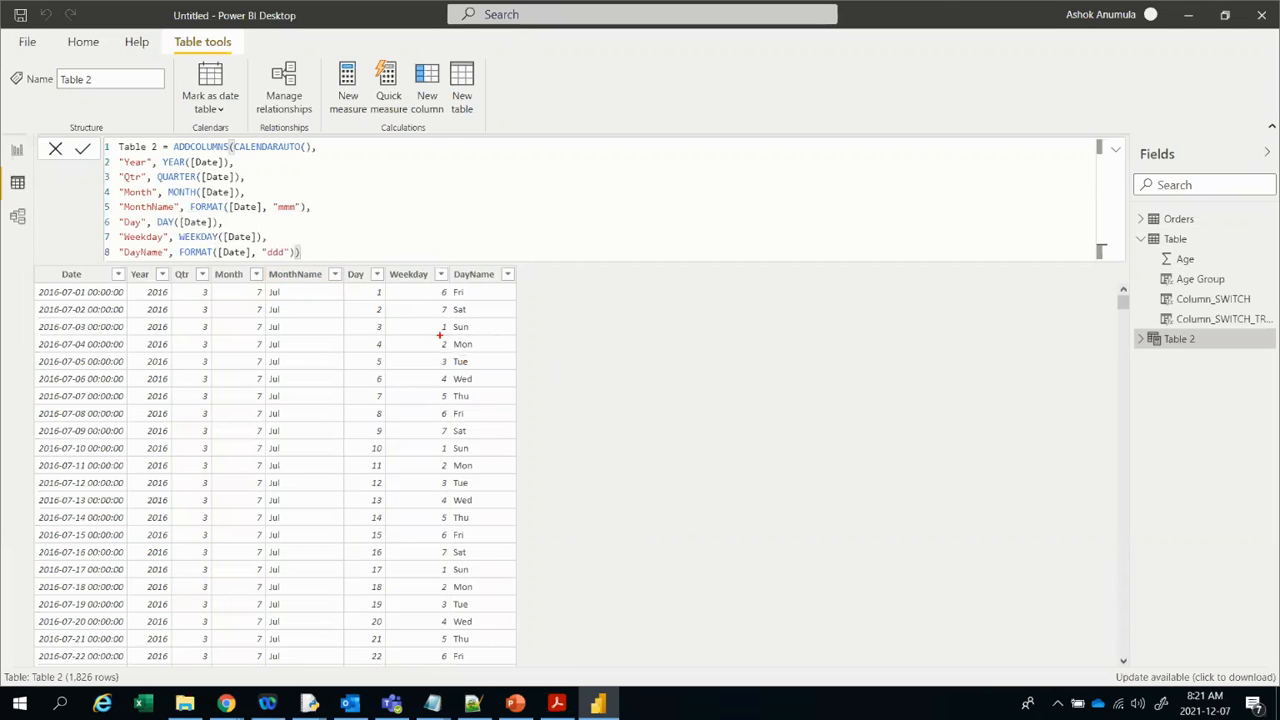
drag(481, 372, 485, 438)
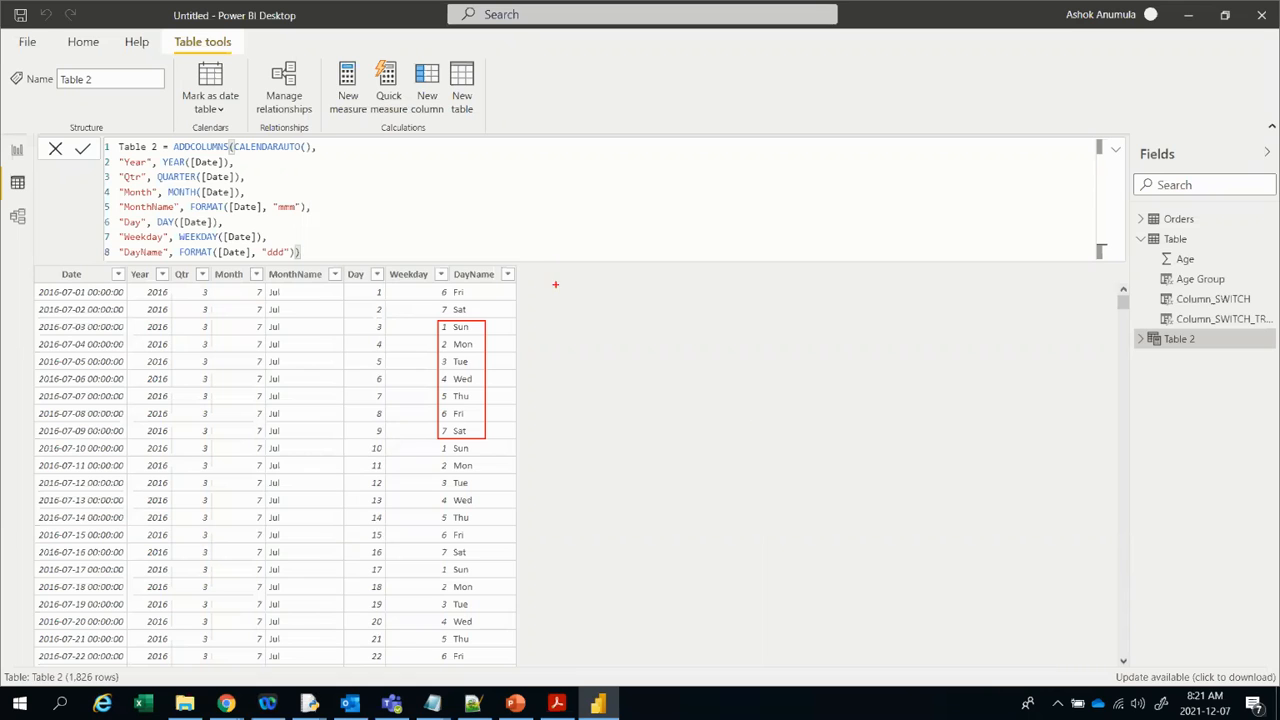
key(Escape)
Step: Add a "DATE" column defined as DATE(1947, 08, 15) to the Table 2 ADDCOLUMNS formula and commit it
key(alt+Tab)
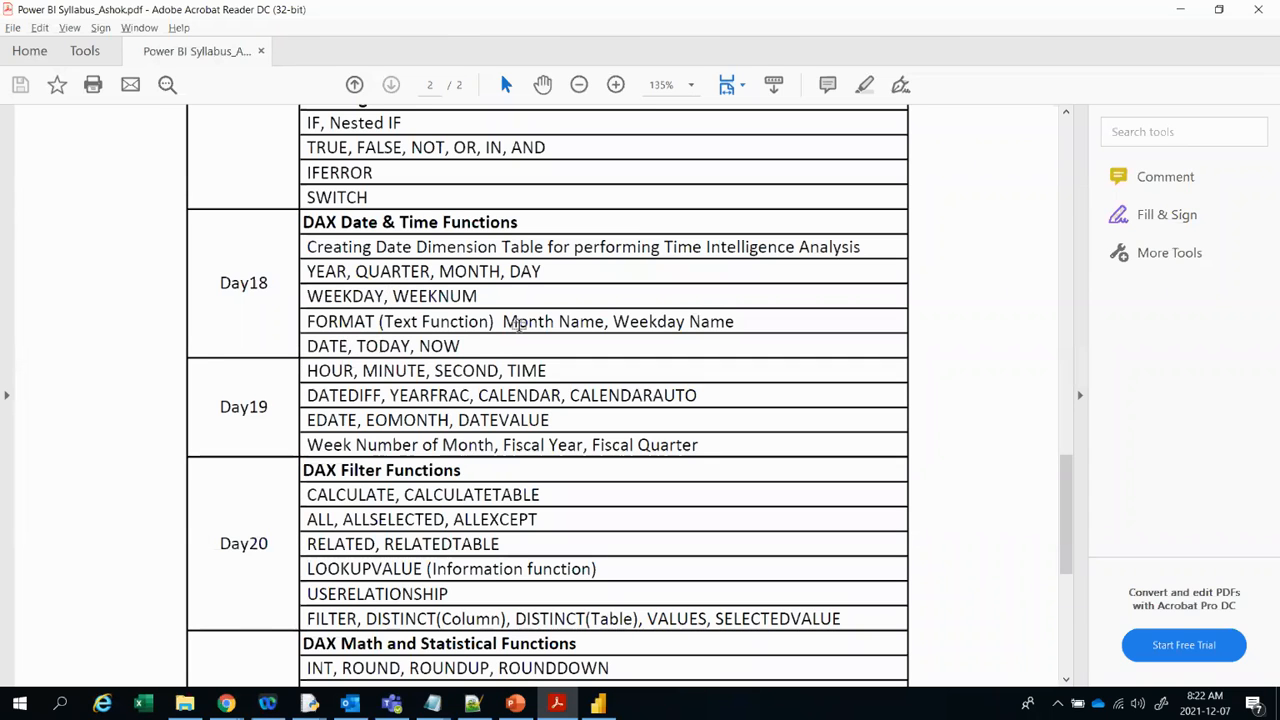
key(alt+Tab)
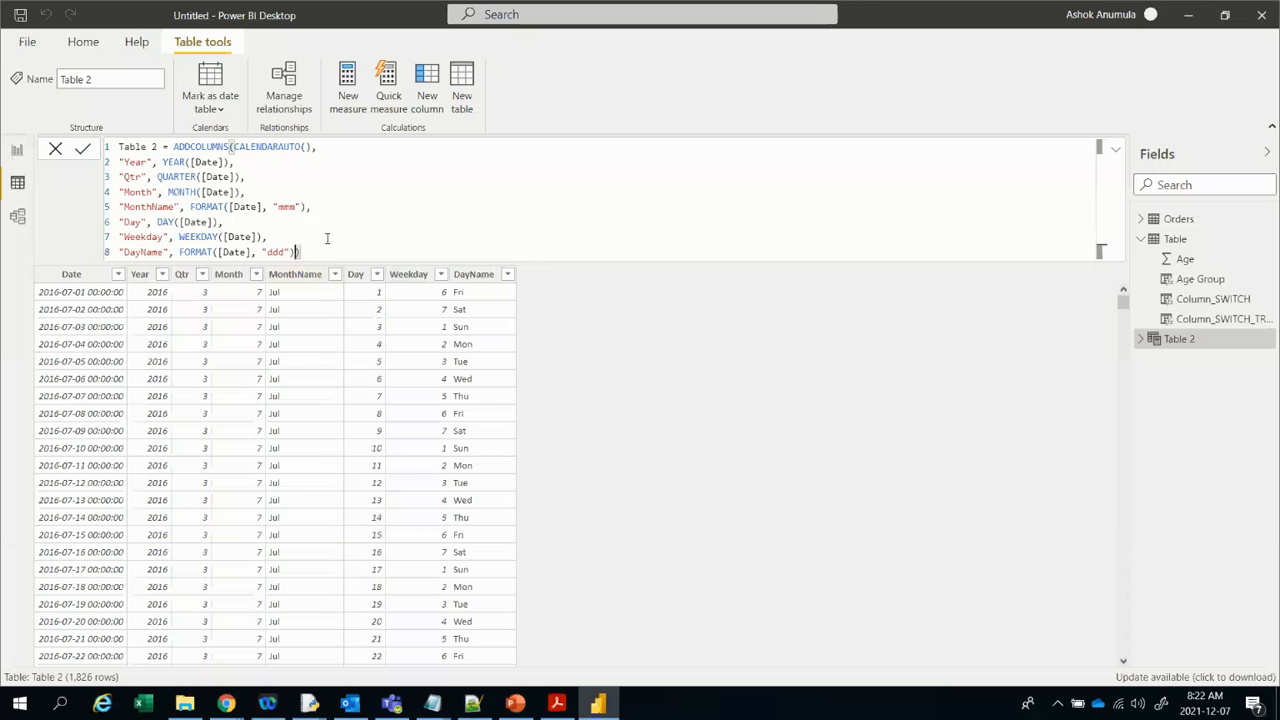
text(,)
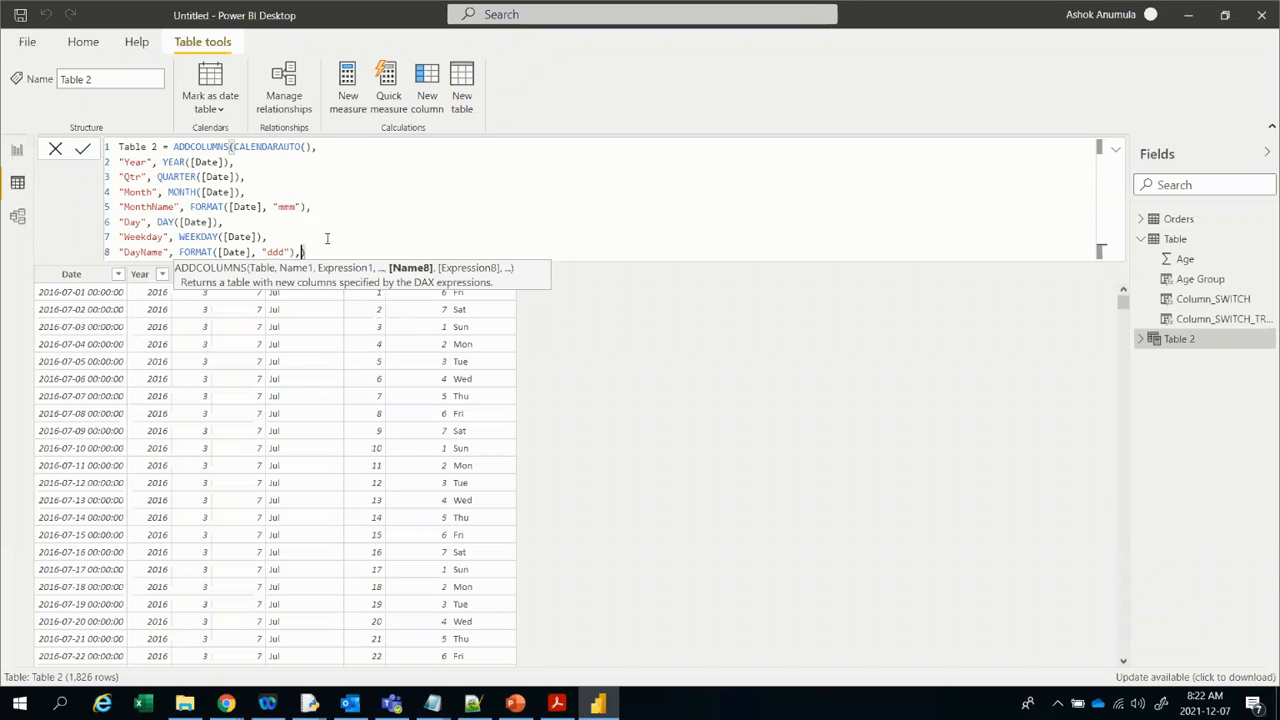
key(shift+Return)
text("DATE)
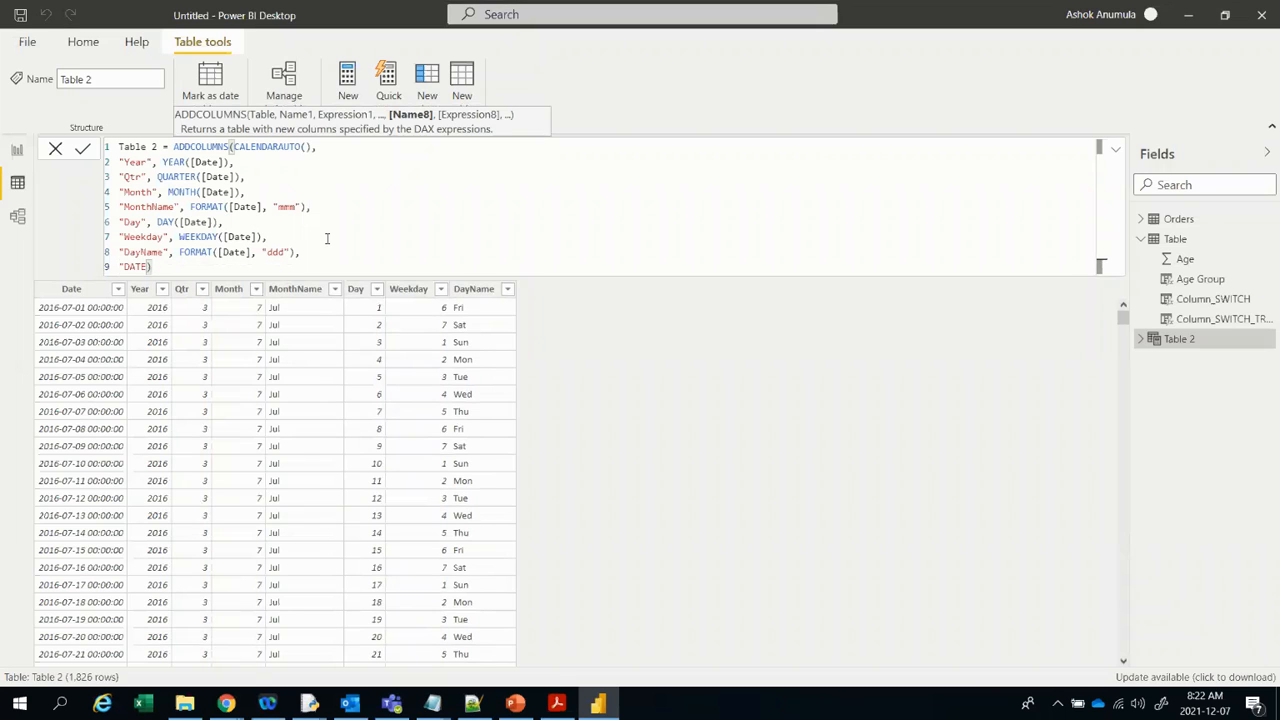
text(", )
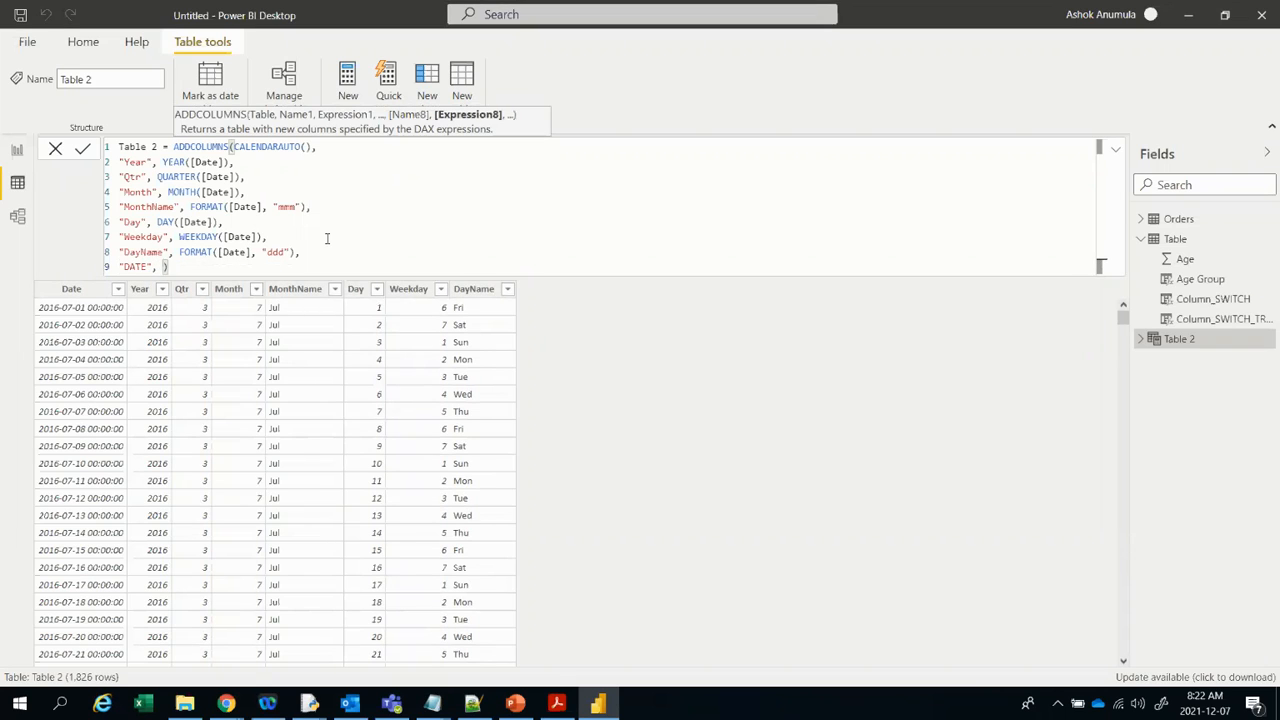
text(Da)
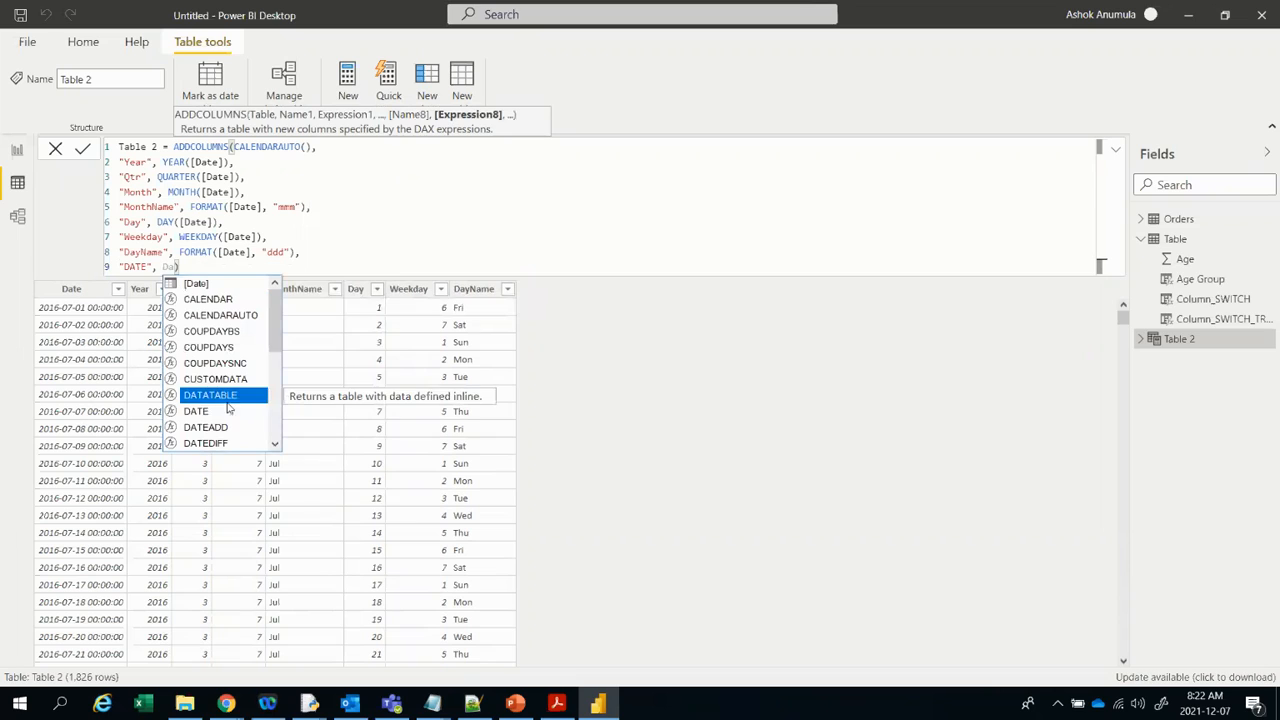
click(202, 413)
click(200, 412)
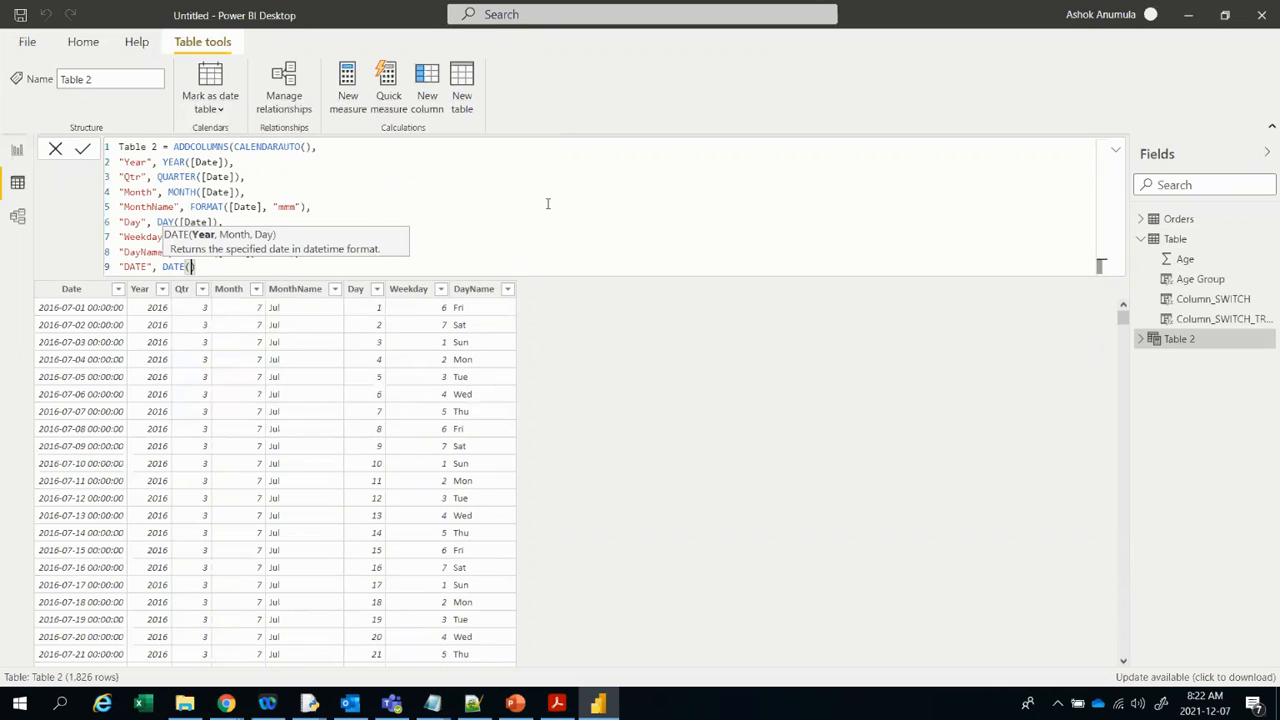
text(1947, )
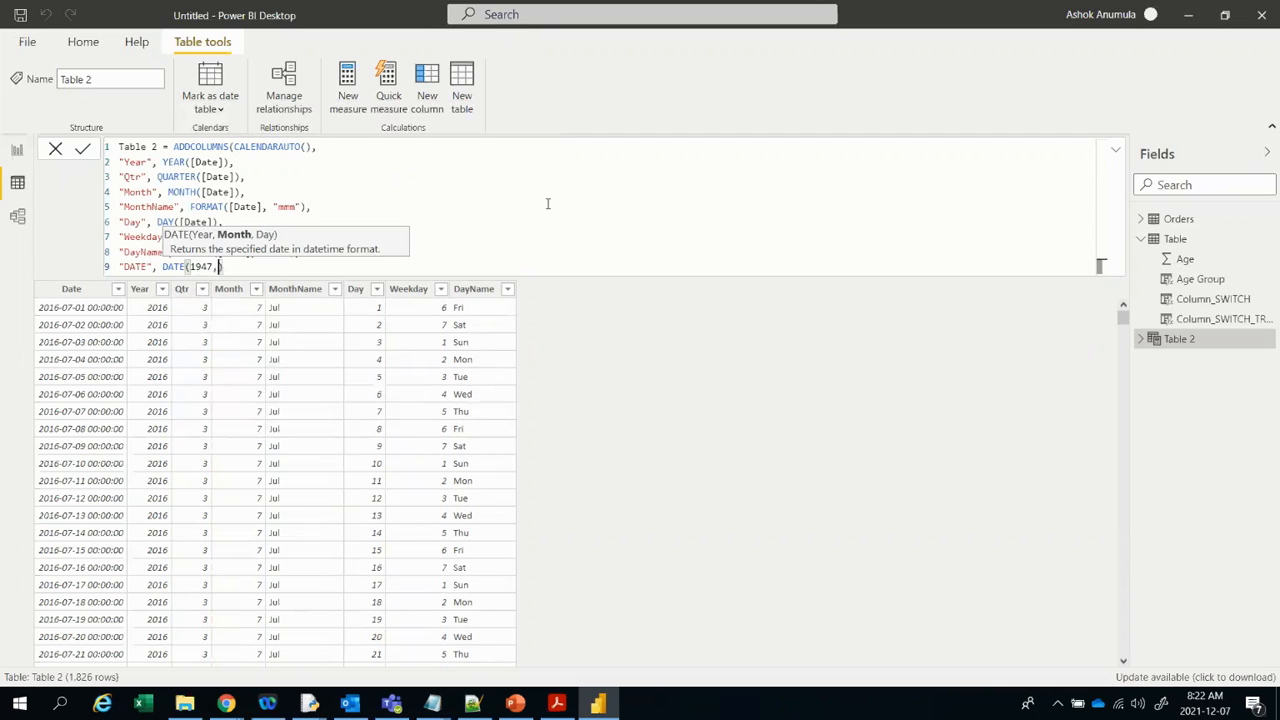
text(08, 15))
click(84, 148)
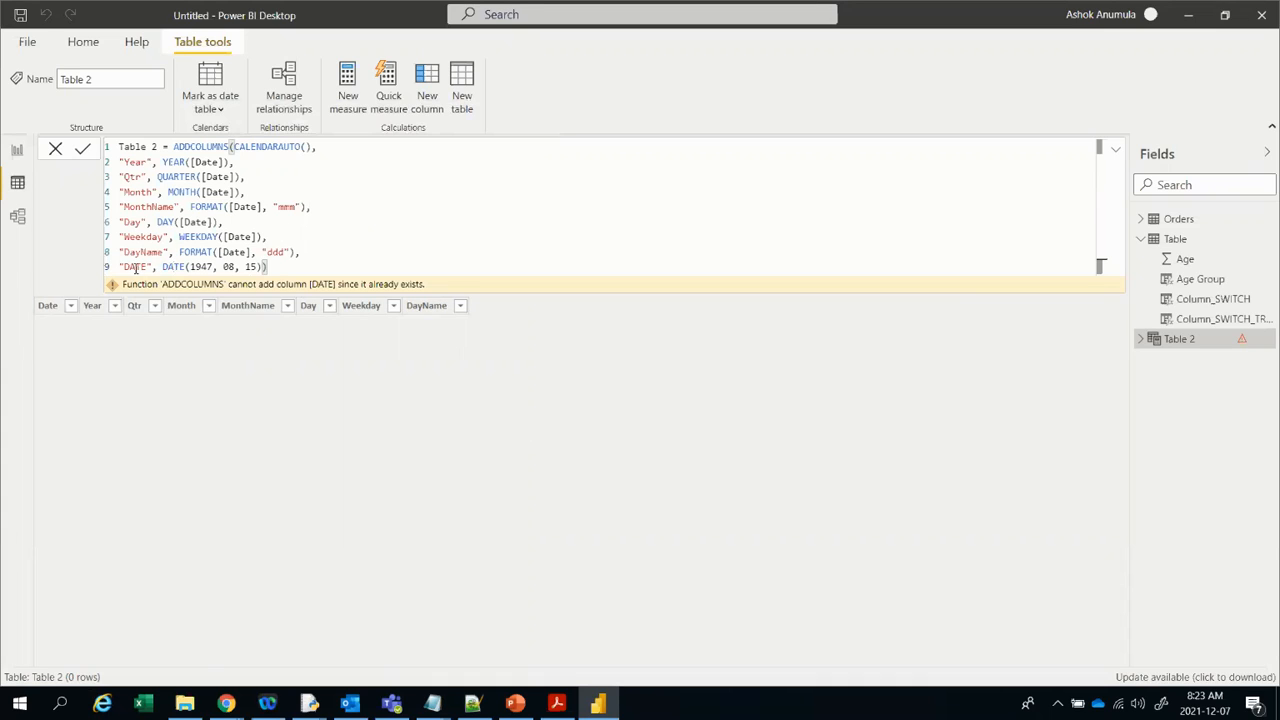
Step: Rename the fixed-date column in the formula to "DATE2" and commit the formula
drag(142, 265, 147, 266)
text(2)
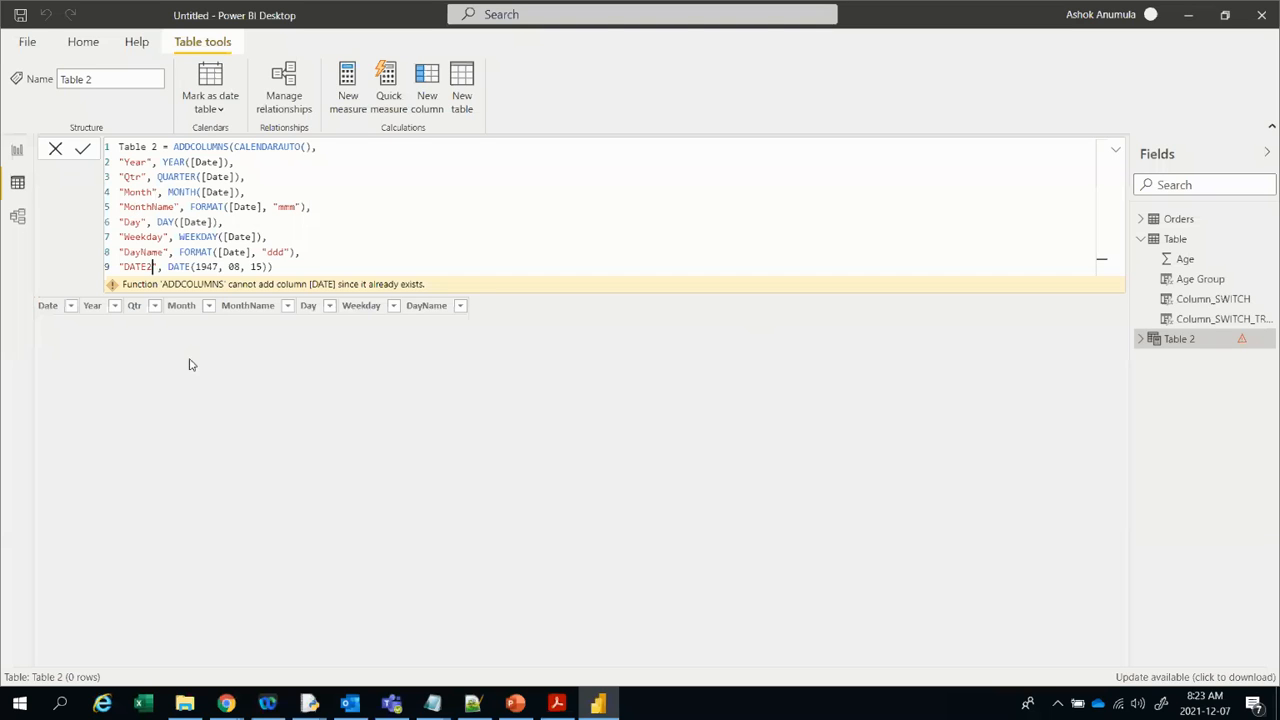
click(82, 153)
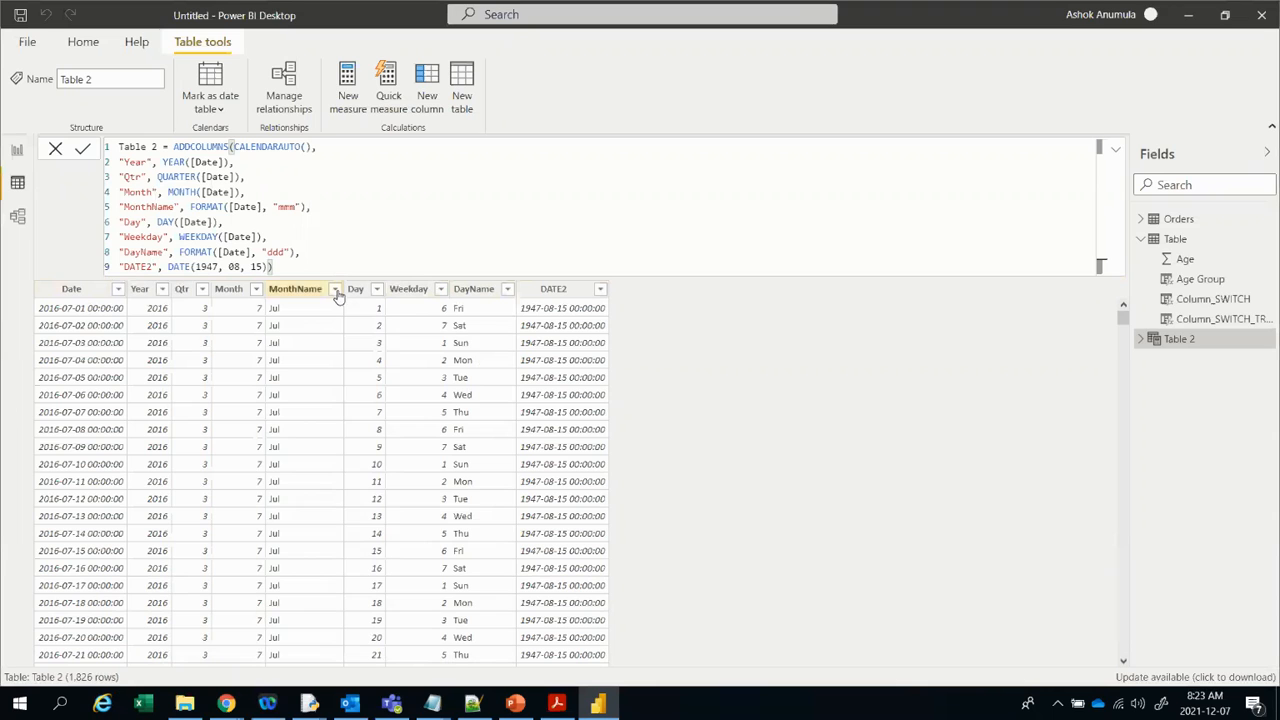
Step: Add a "Today" column defined as TODAY() on a new line of the Table 2 formula and commit it
key(alt+Tab)
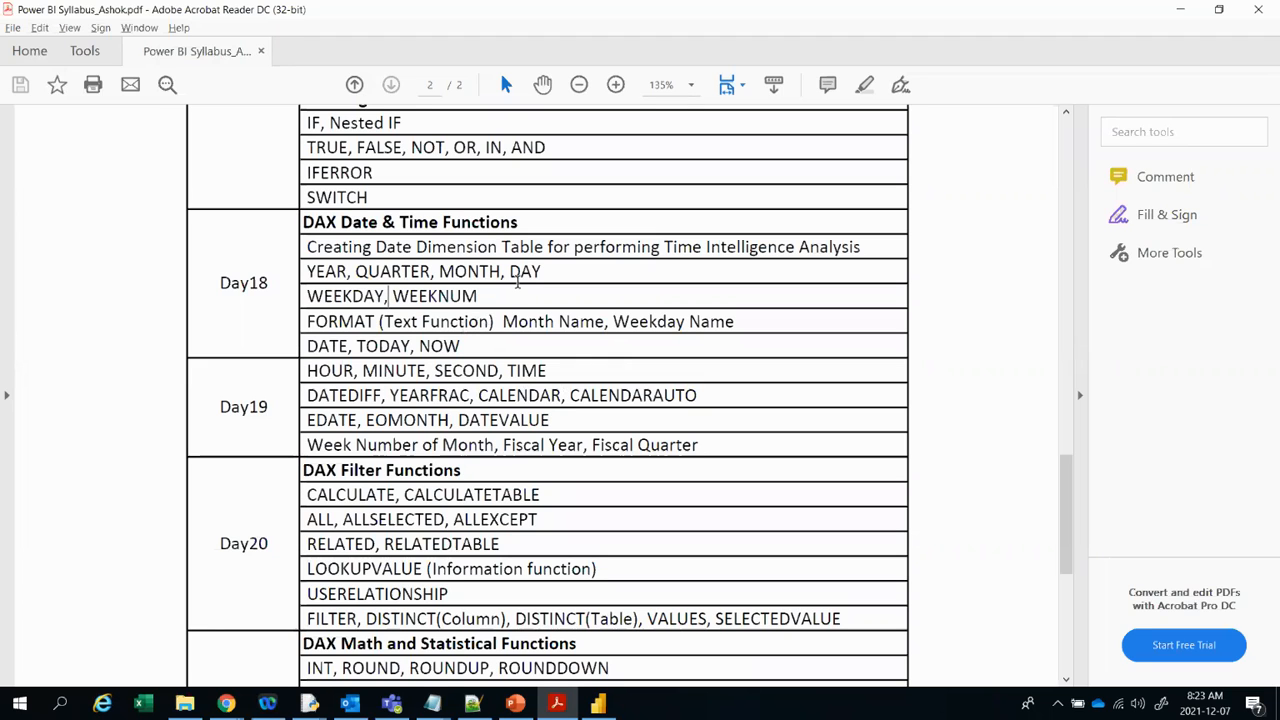
key(alt+Tab)
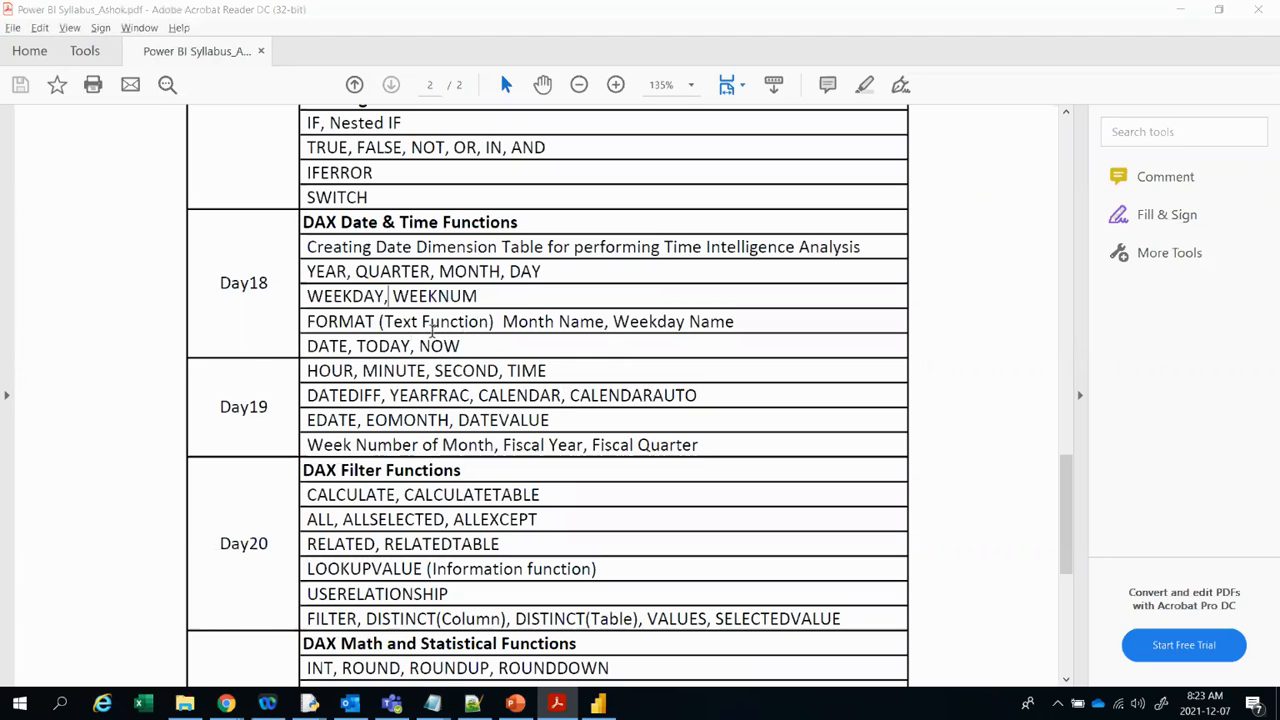
click(264, 267)
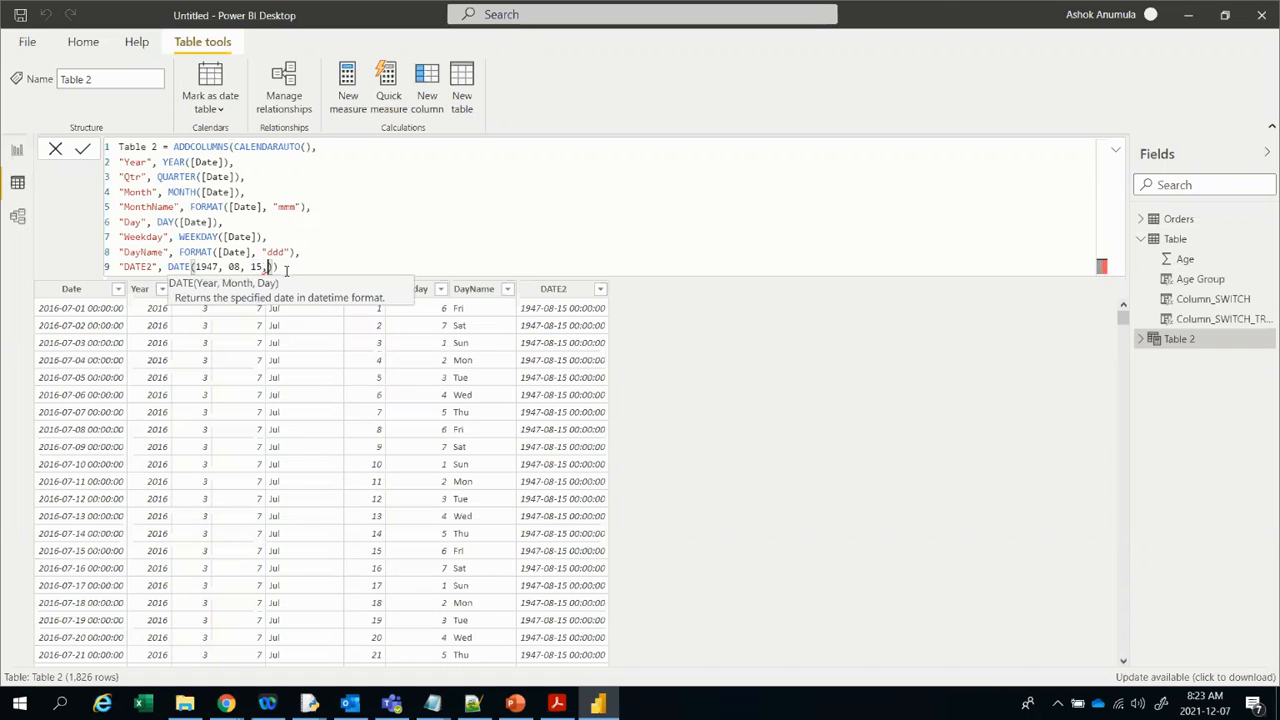
key(End)
text(,)
key(shift+Return)
text(")
text(Today")
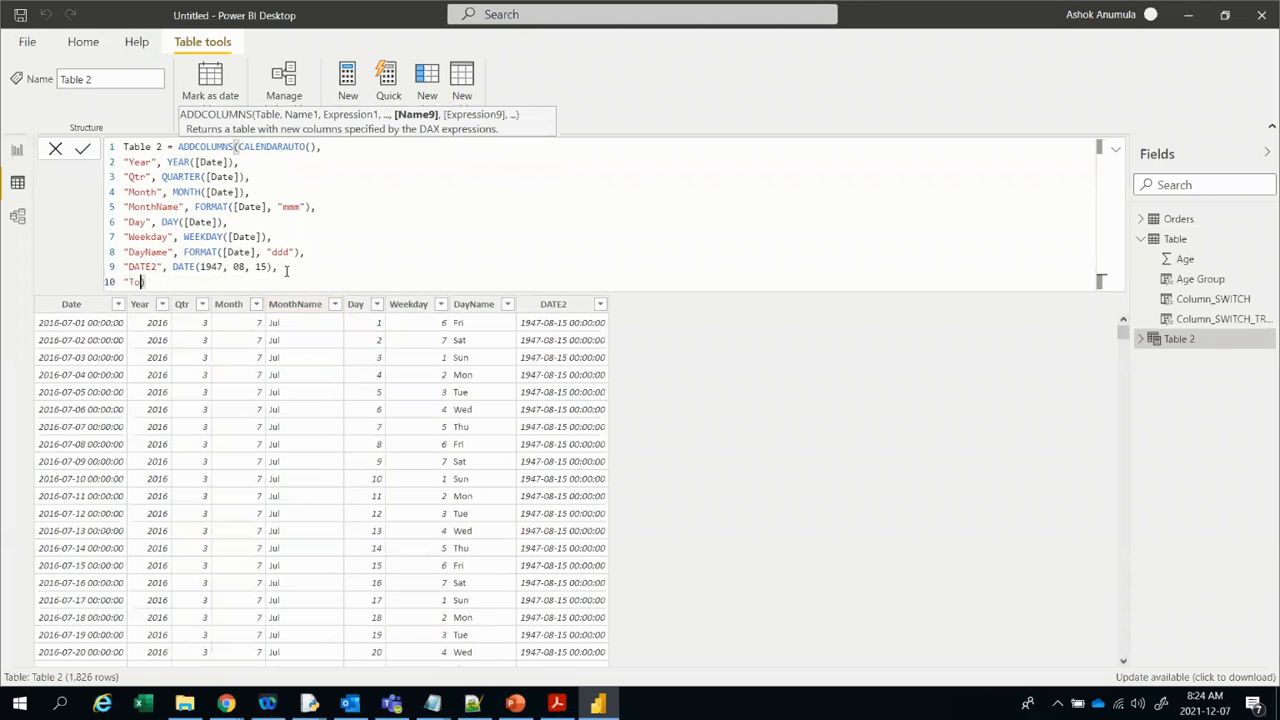
text(, )
text(Tod)
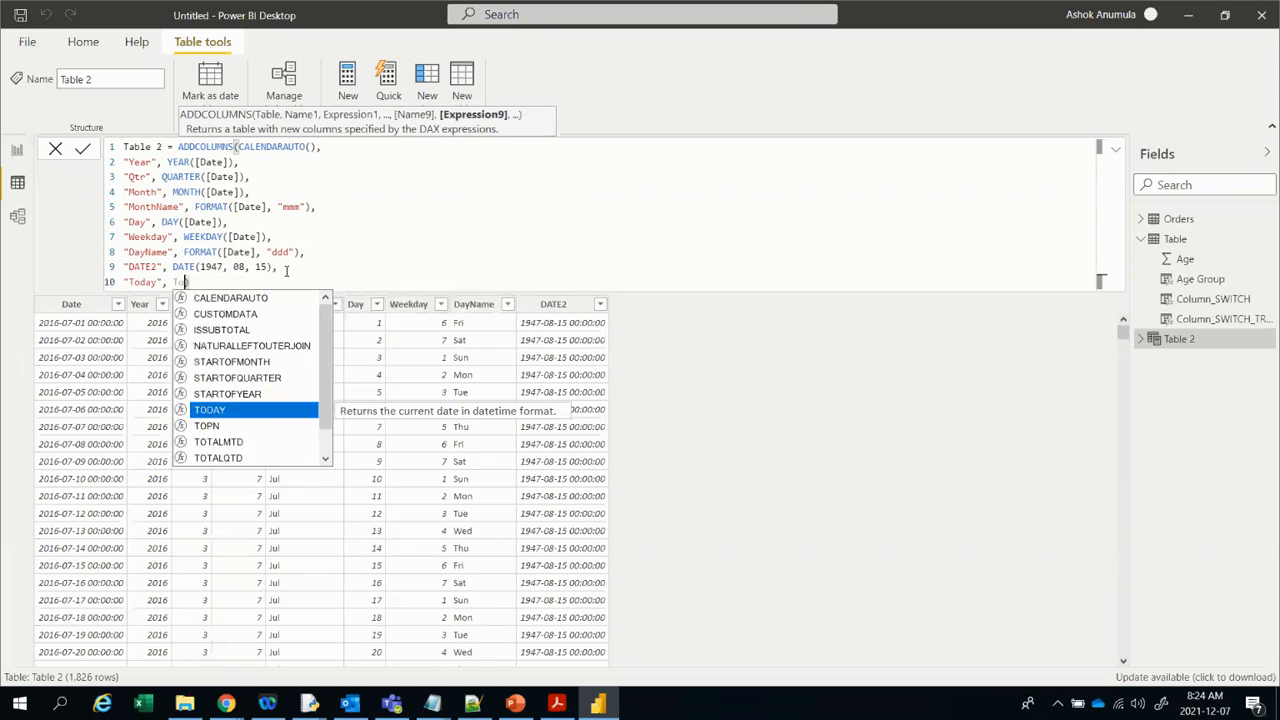
key(Tab)
text())
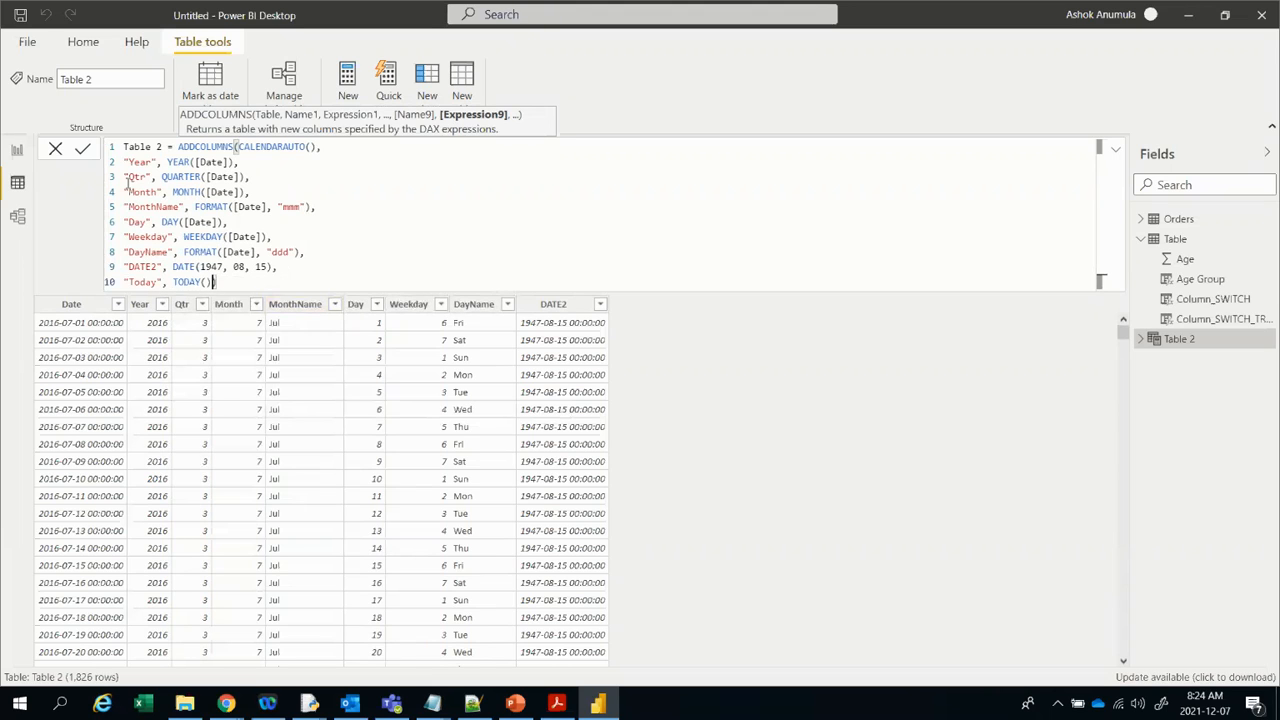
text())
key(Return)
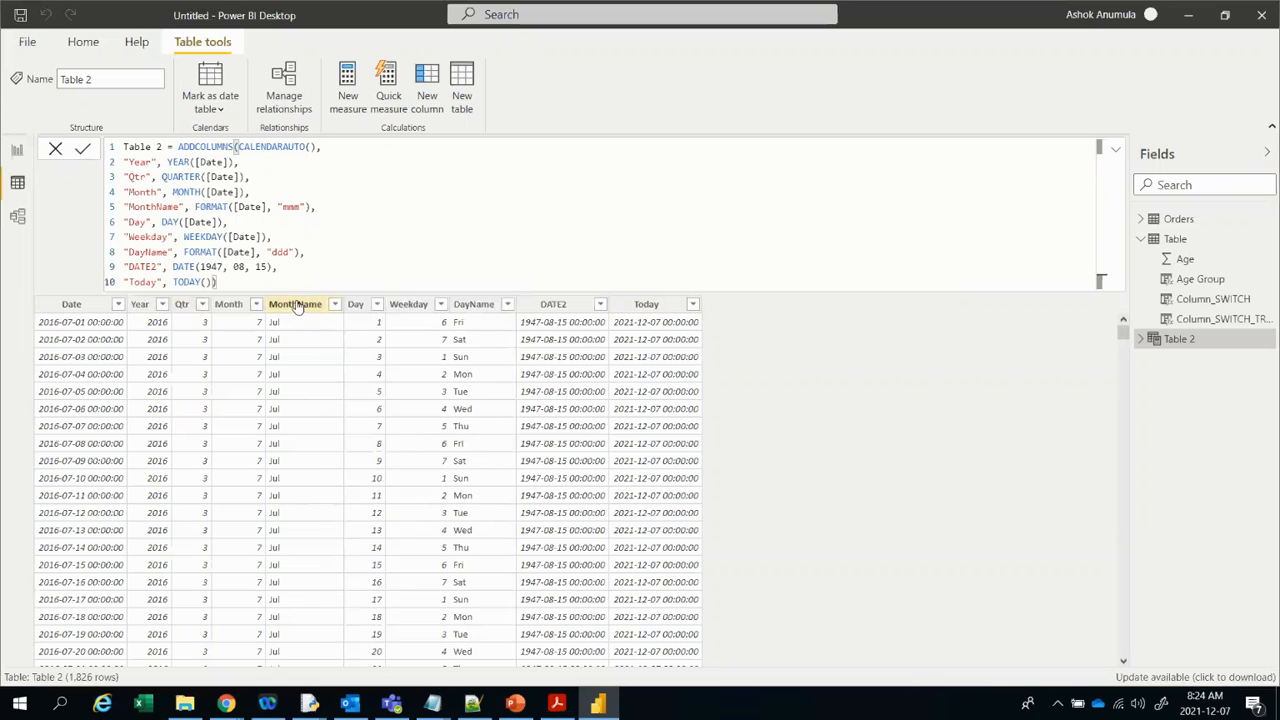
Step: Add a "Now" column defined as NOW() on a new line of the Table 2 formula and commit it
key(alt+Tab)
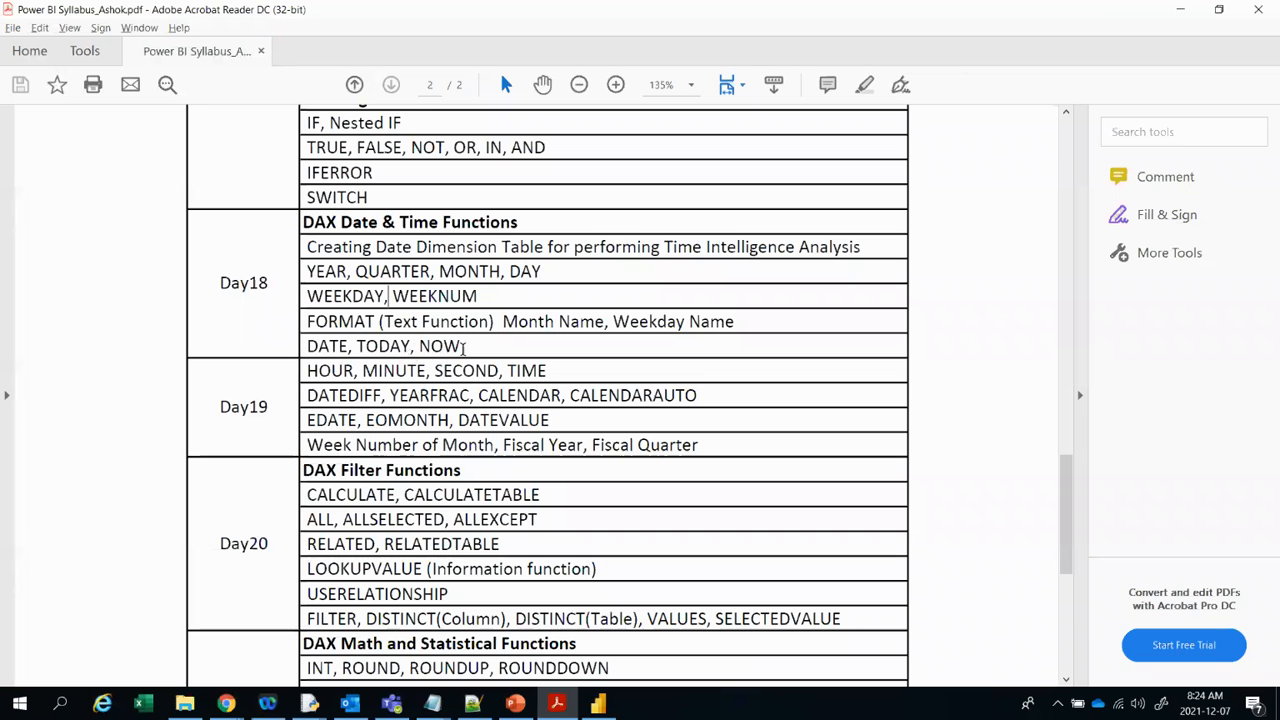
key(alt+Tab)
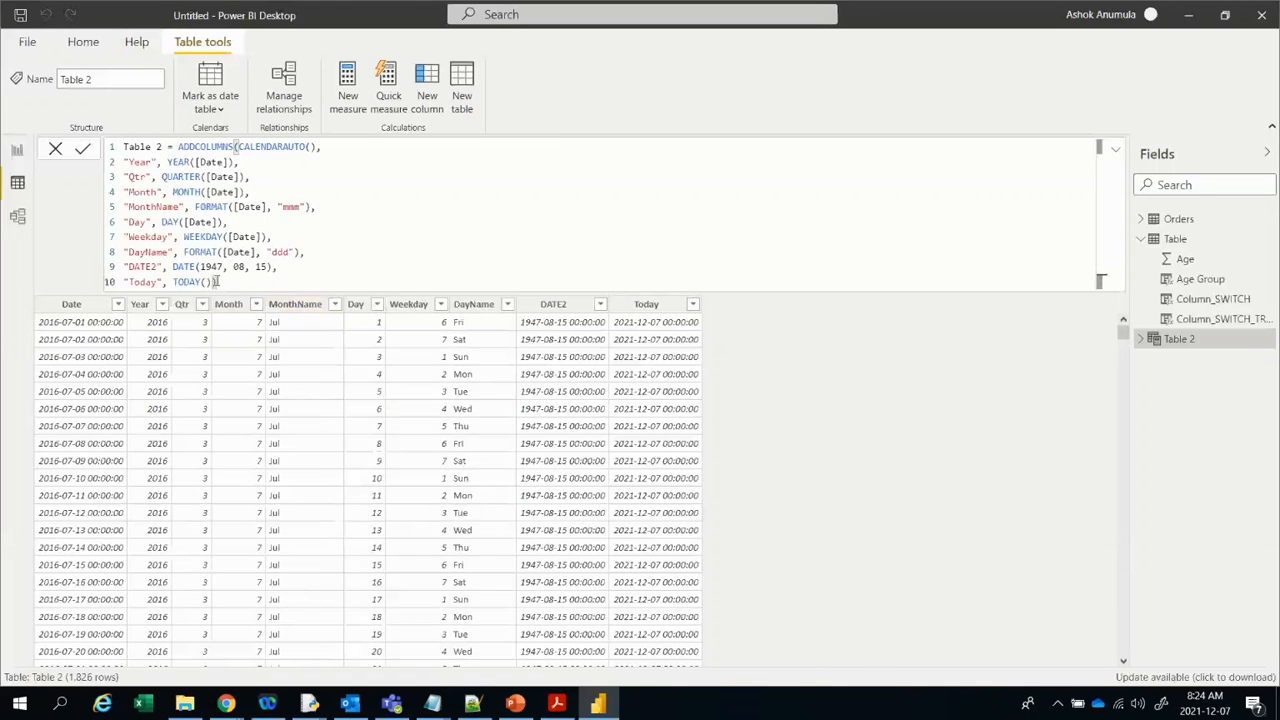
text(,)
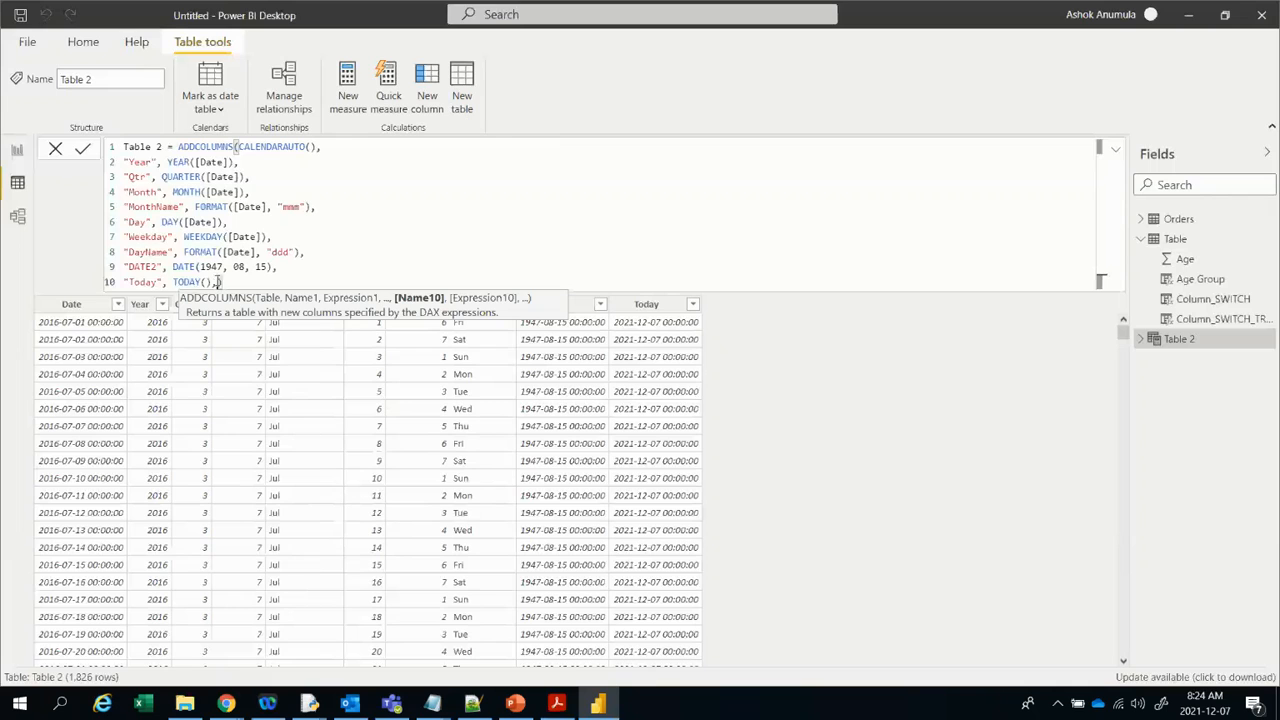
key(shift+Return)
text("Now", N)
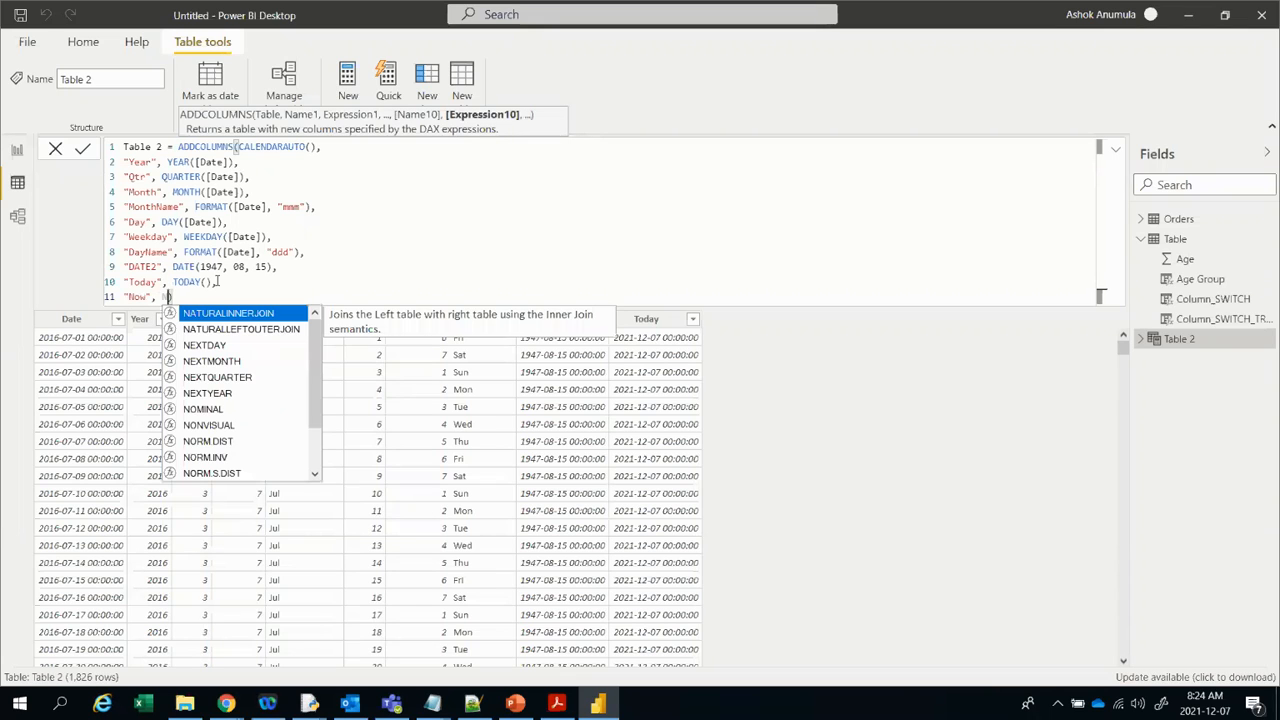
text(OW)
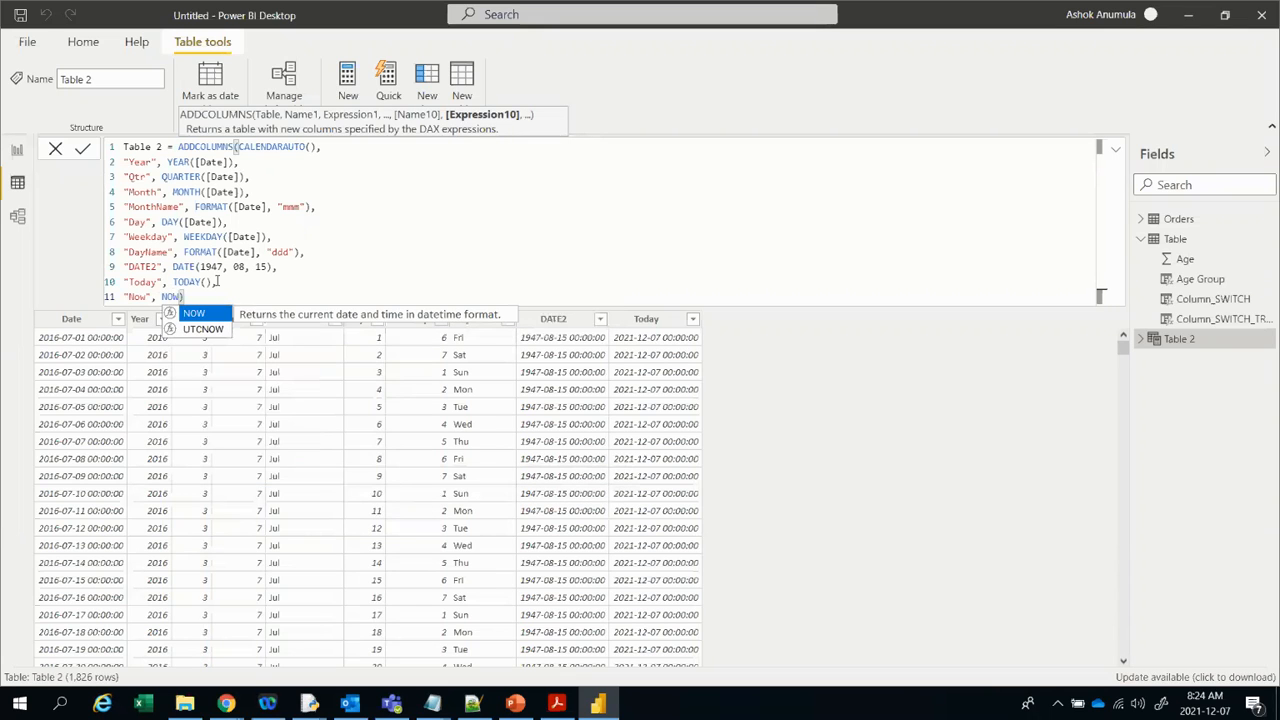
text(())
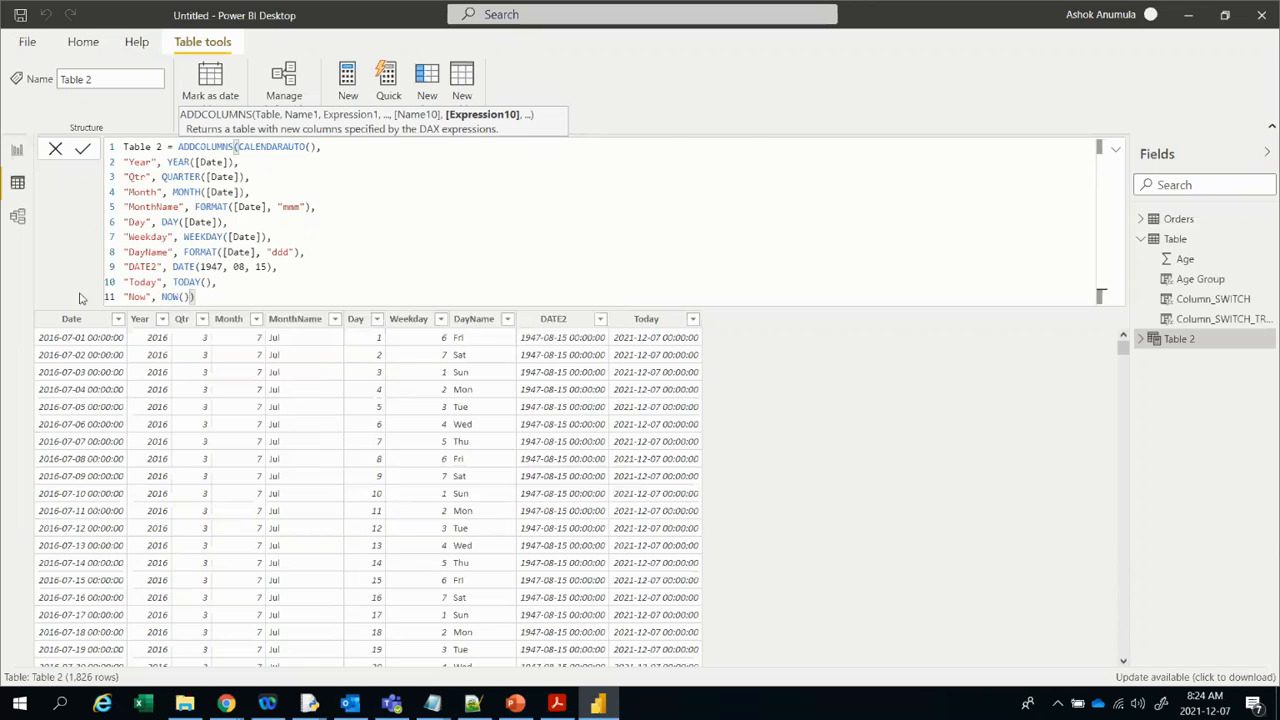
click(82, 148)
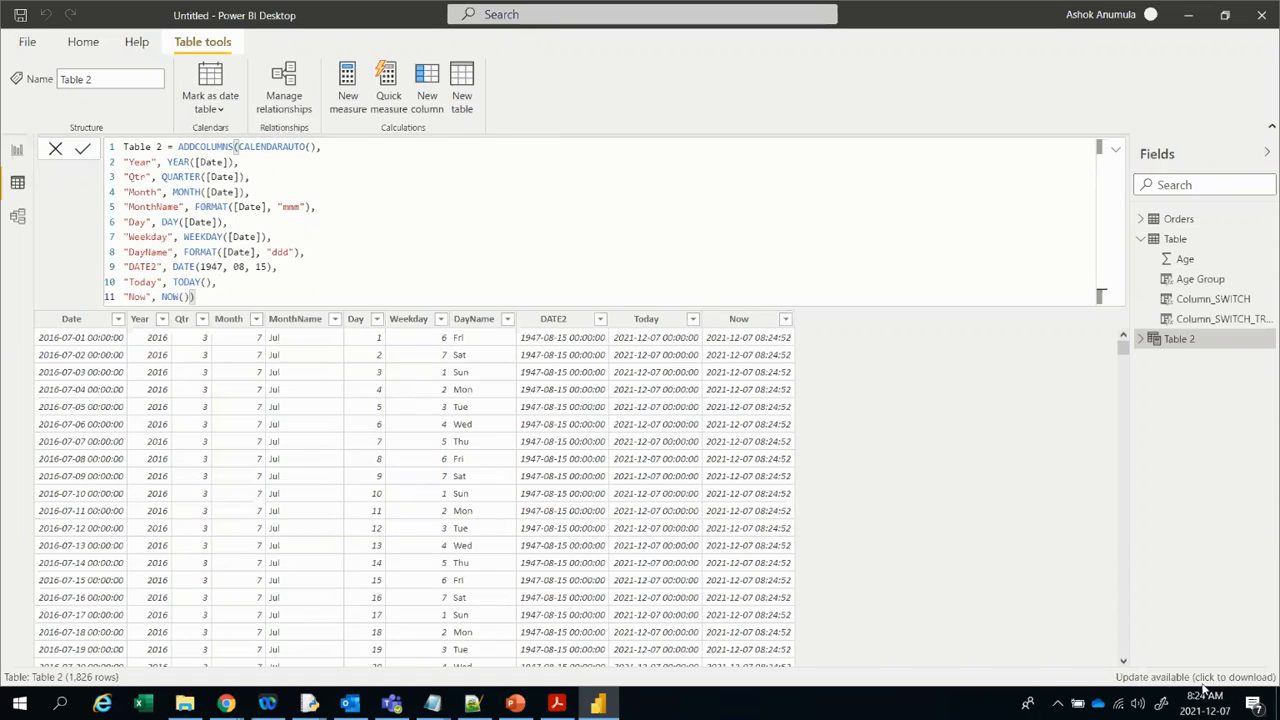
drag(1205, 692, 1231, 711)
drag(747, 331, 797, 362)
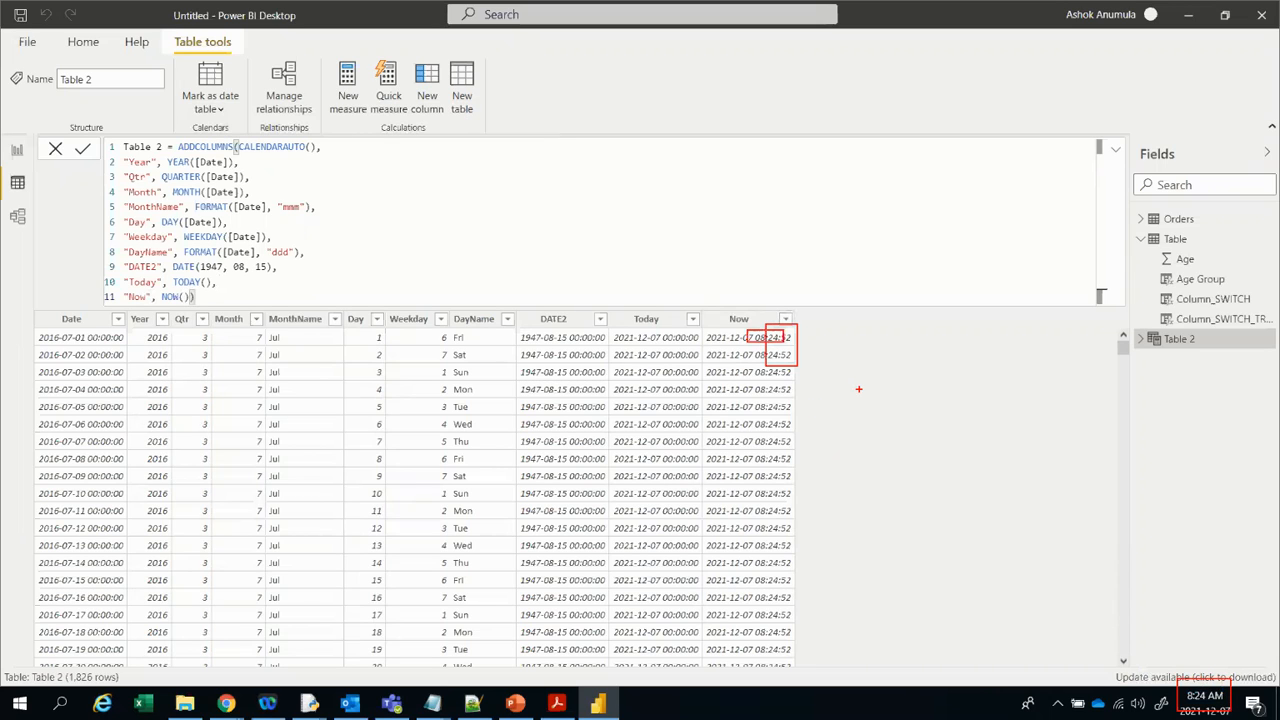
key(Escape)
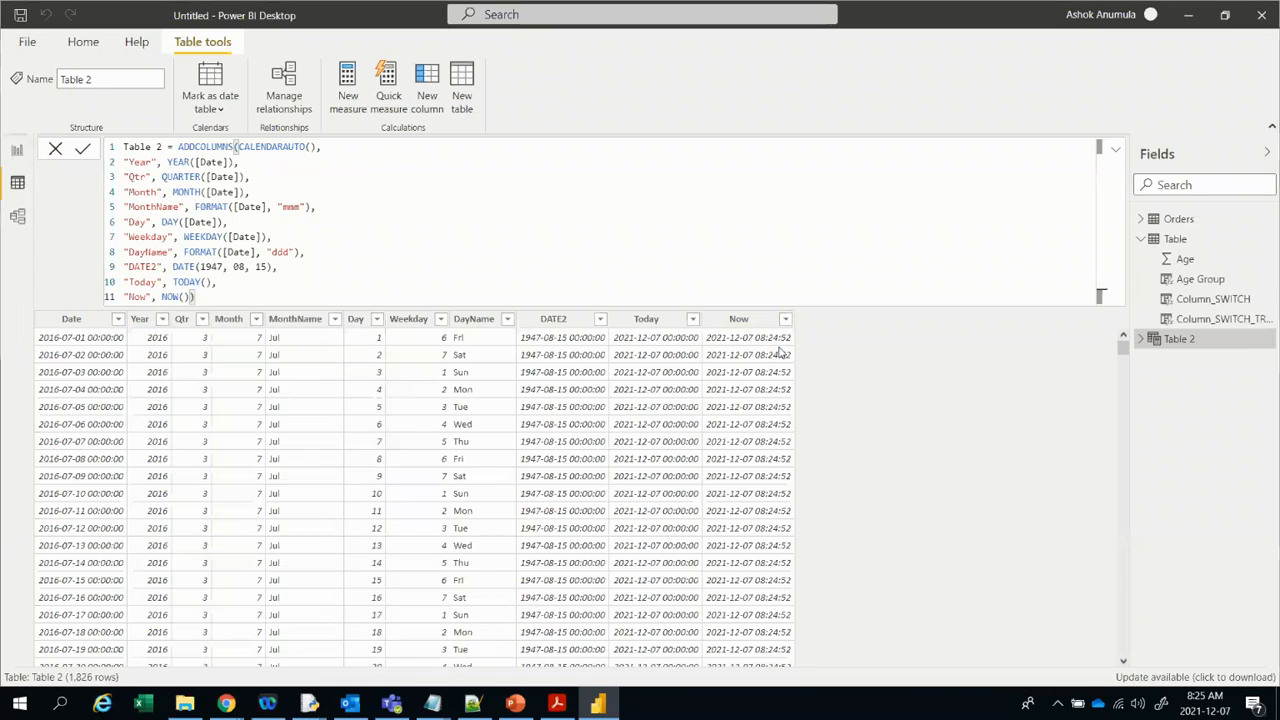
Step: Check the DAX function list in the syllabus PDF and start a new column named "Hour" on a new line of the Table 2 formula
key(alt+Tab)
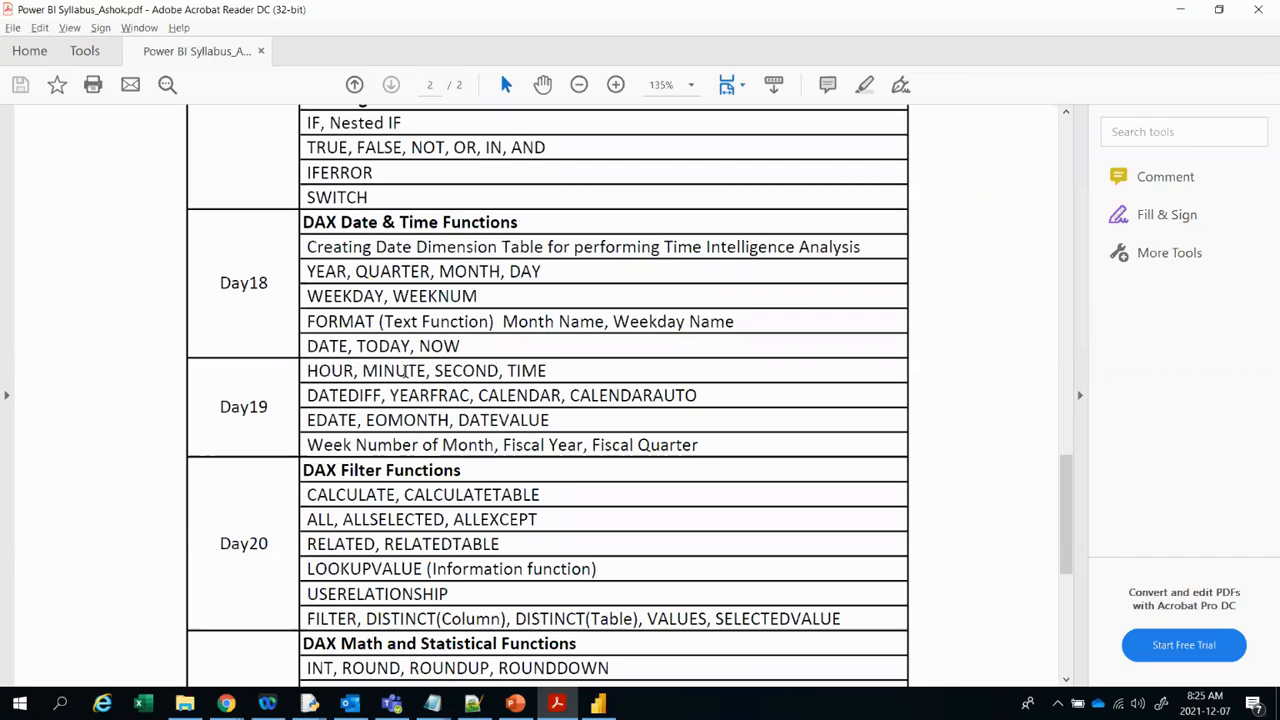
key(alt+Tab)
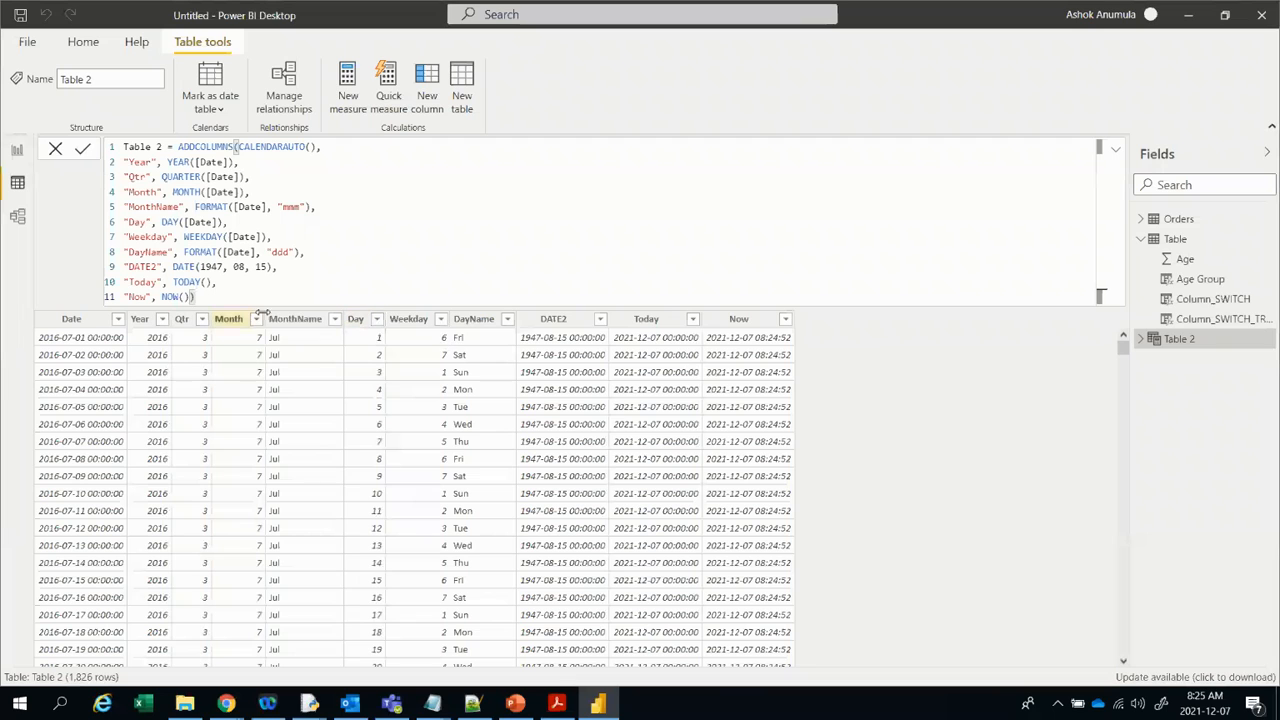
text(,)
key(shift+Return)
text(Hour)
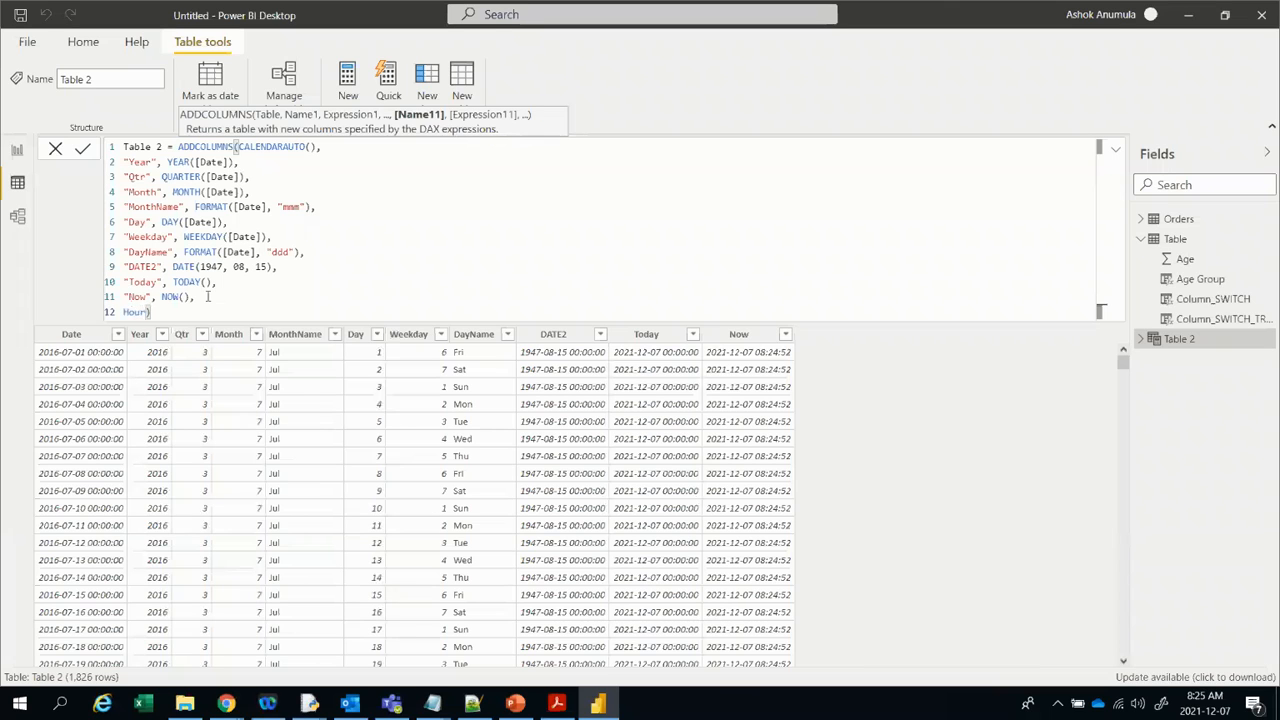
key(BackSpace)
key(BackSpace)
key(BackSpace)
key(BackSpace)
text("Hour", )
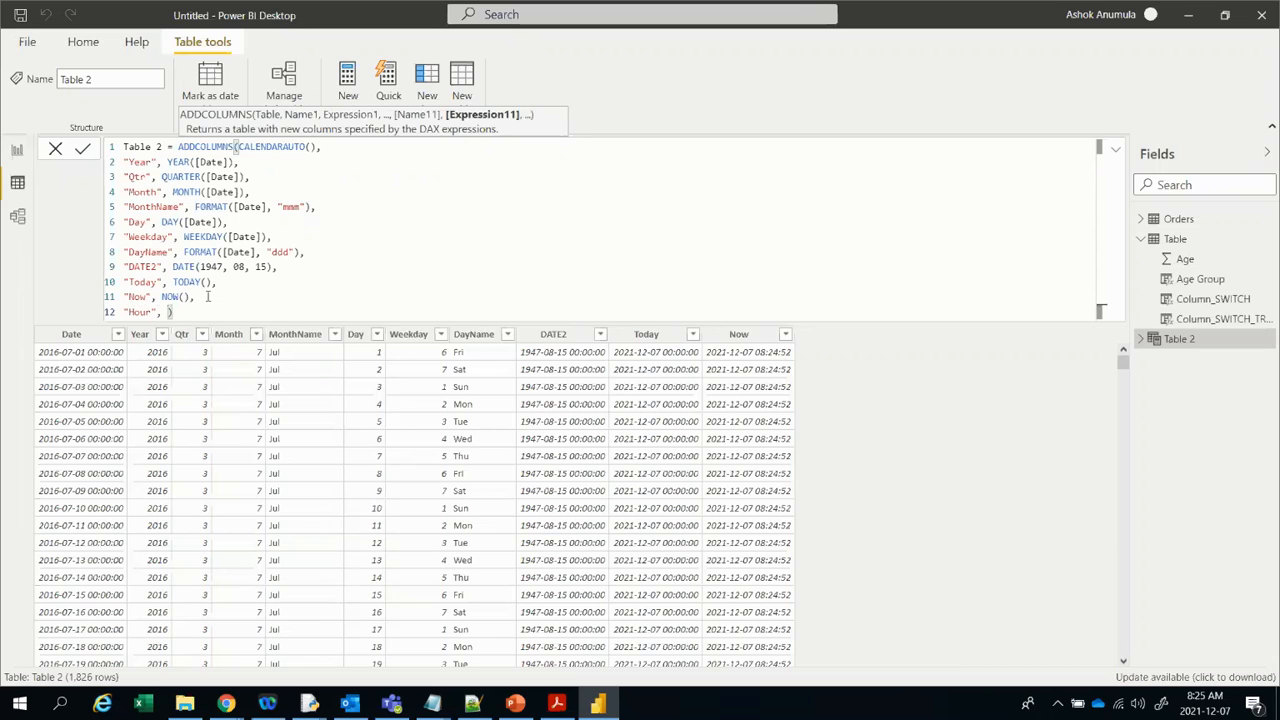
Step: Define the "Hour" column as HOUR(NOW()) and commit the Table 2 formula
text(Hou)
key(Tab)
text(()
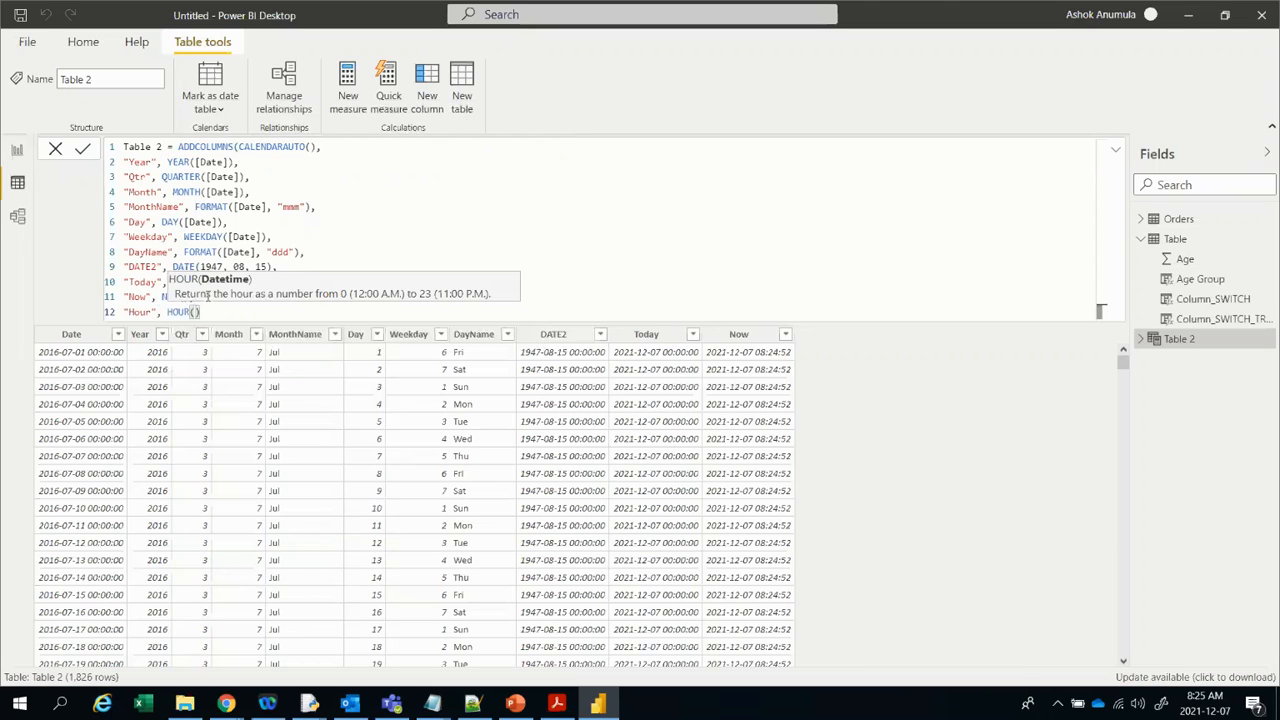
text(now)
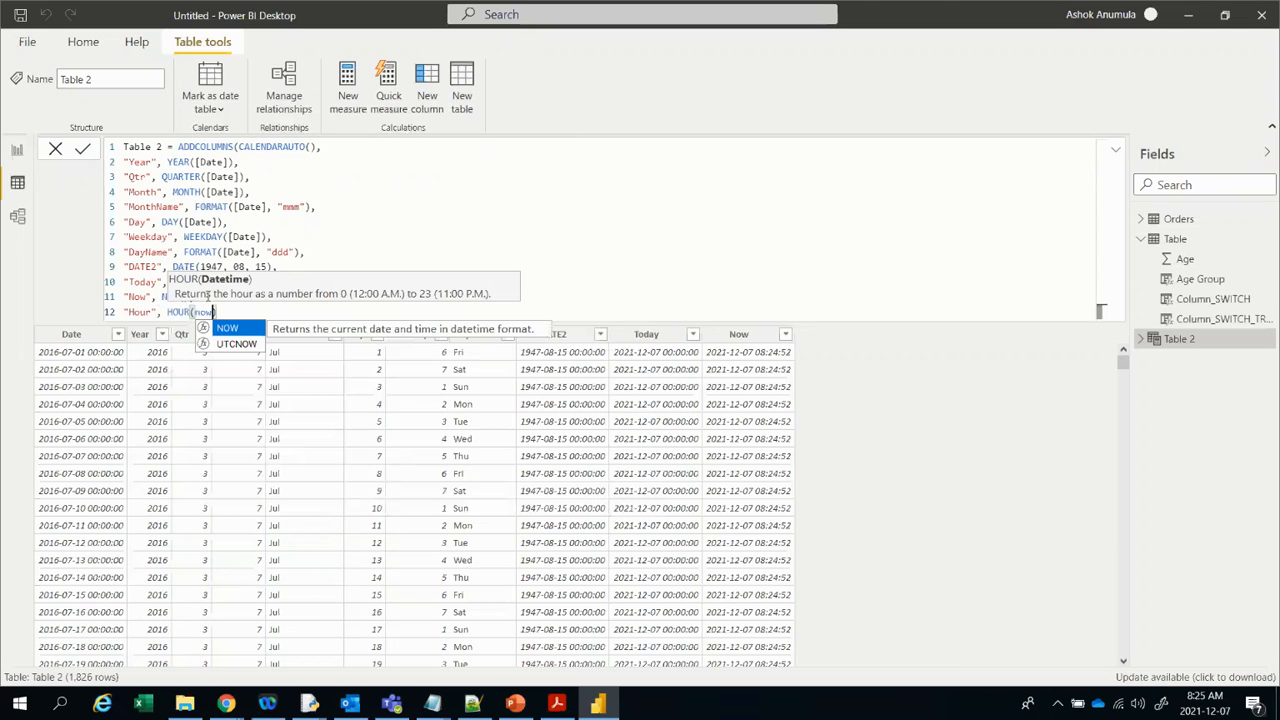
key(Tab)
text(()
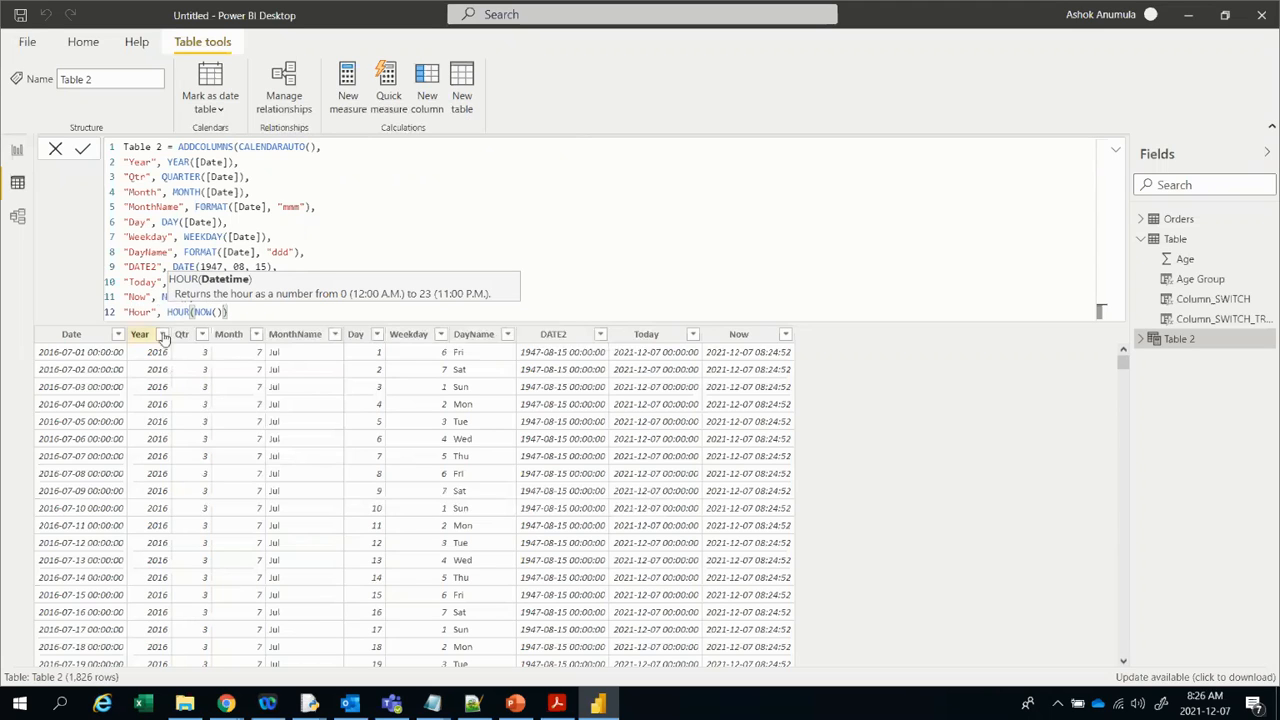
text())
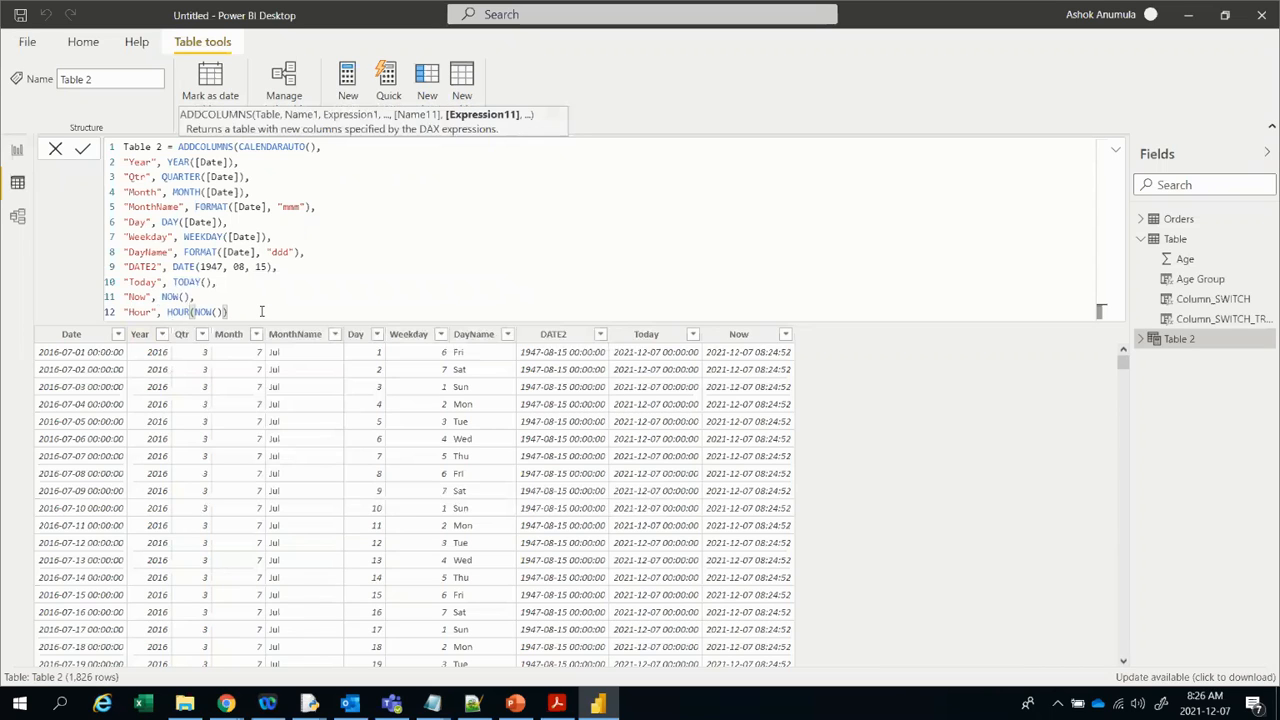
text())
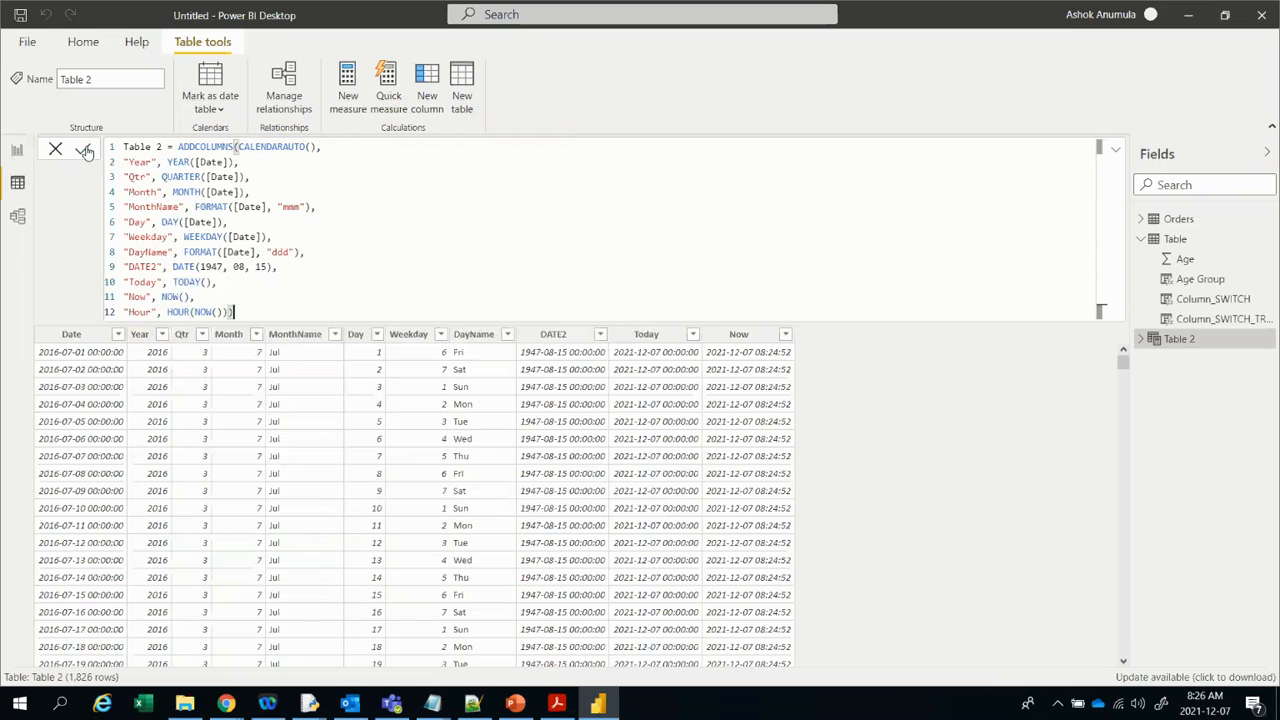
key(Return)
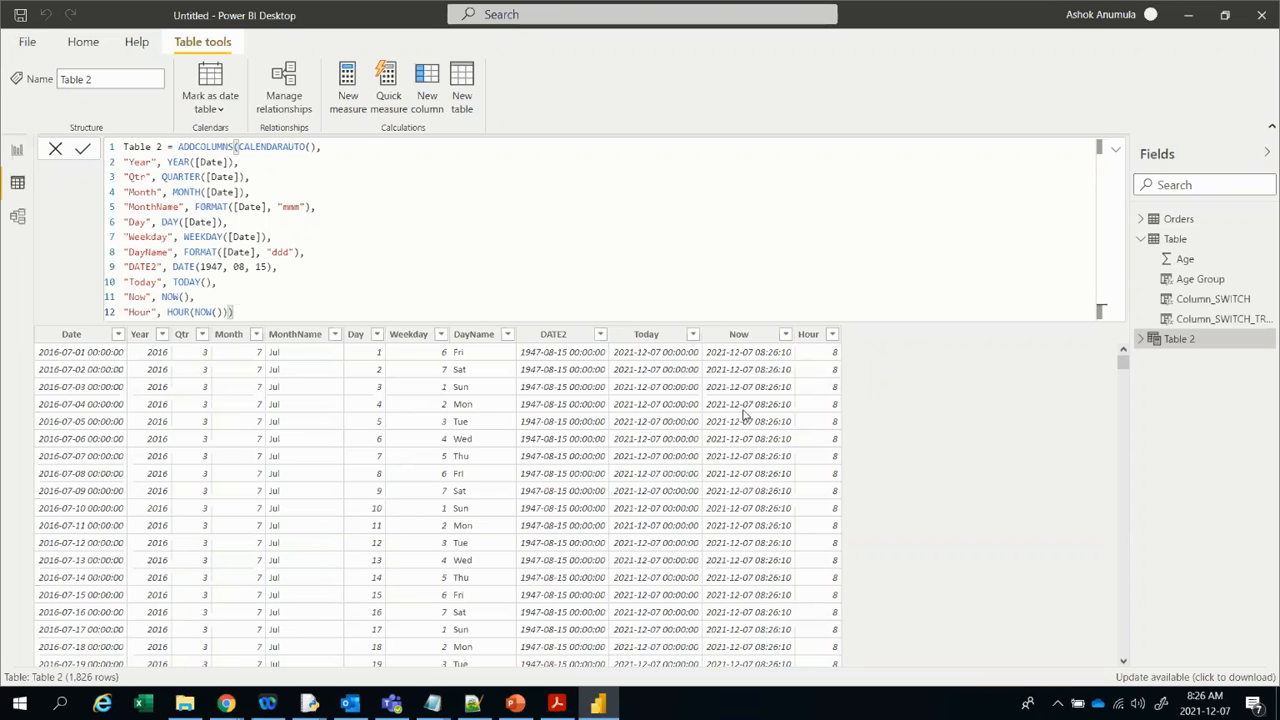
Step: Look through the Table 2 rows to examine the Now and Hour columns, and highlight the NOW() argument in the Hour expression
scroll(755, 440, down, 10)
scroll(768, 452, down, 10)
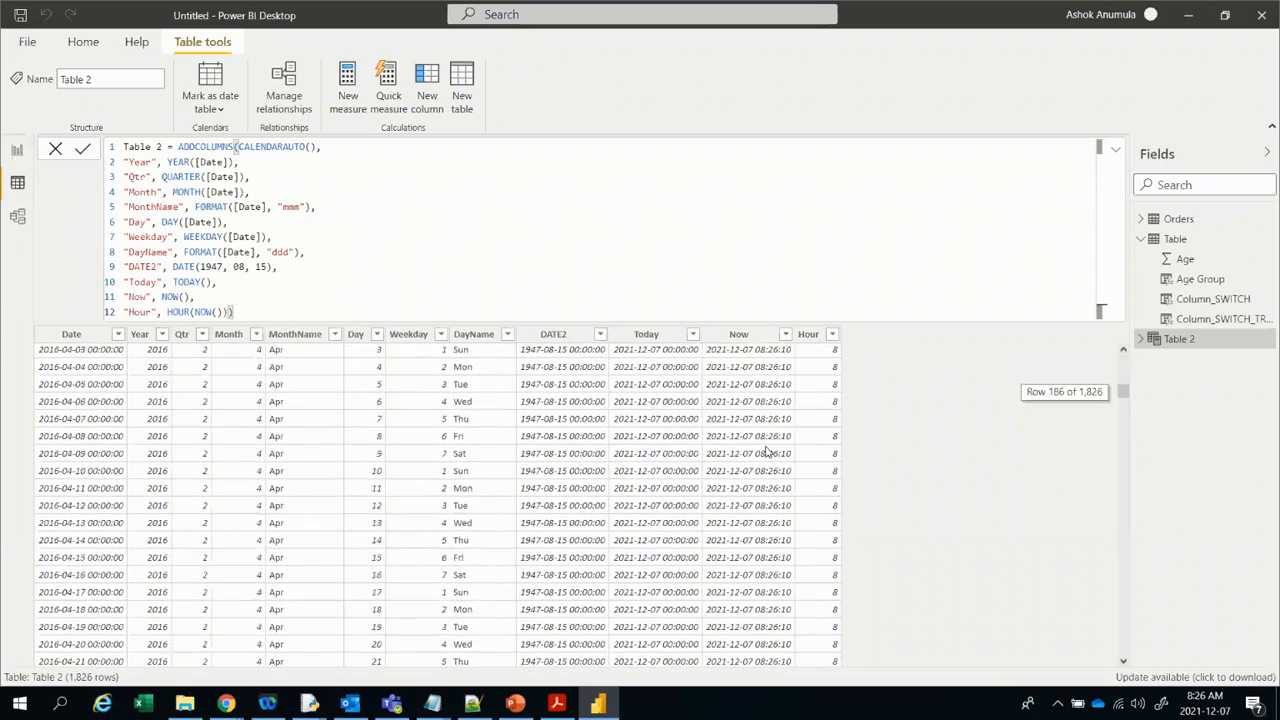
scroll(765, 440, up, 10)
scroll(763, 423, down, 15)
scroll(760, 400, up, 3)
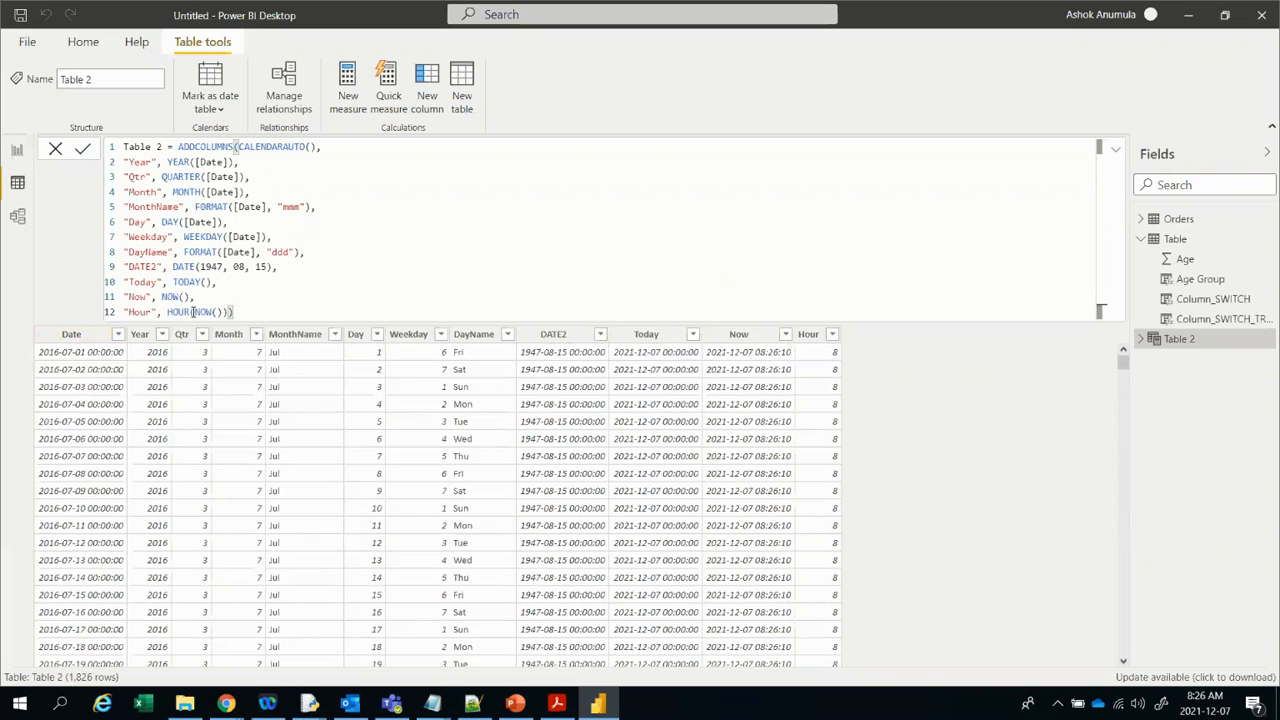
drag(196, 312, 223, 312)
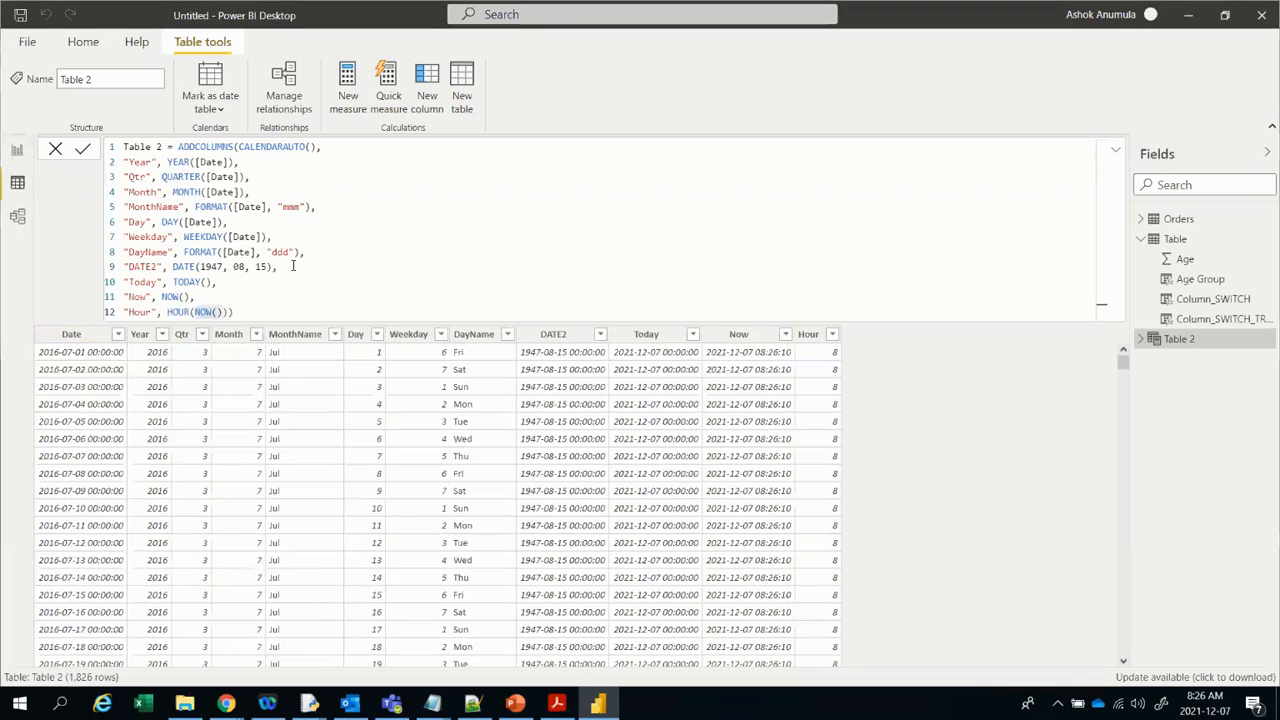
Step: Check the syllabus PDF, add a "Min" column defined as MINUTE(NOW()) on a new line of the Table 2 formula and commit it
key(alt+Tab)
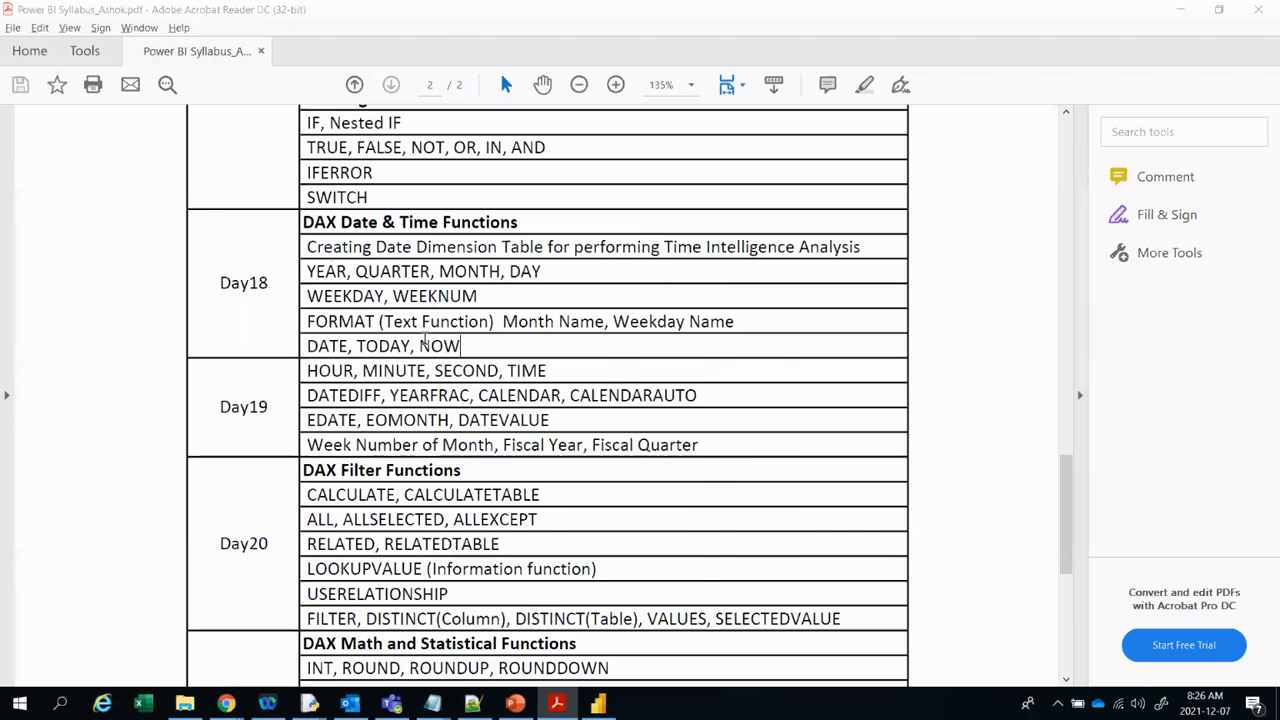
key(alt+Tab)
key(End)
text(,)
key(shift+Return)
text("Min)
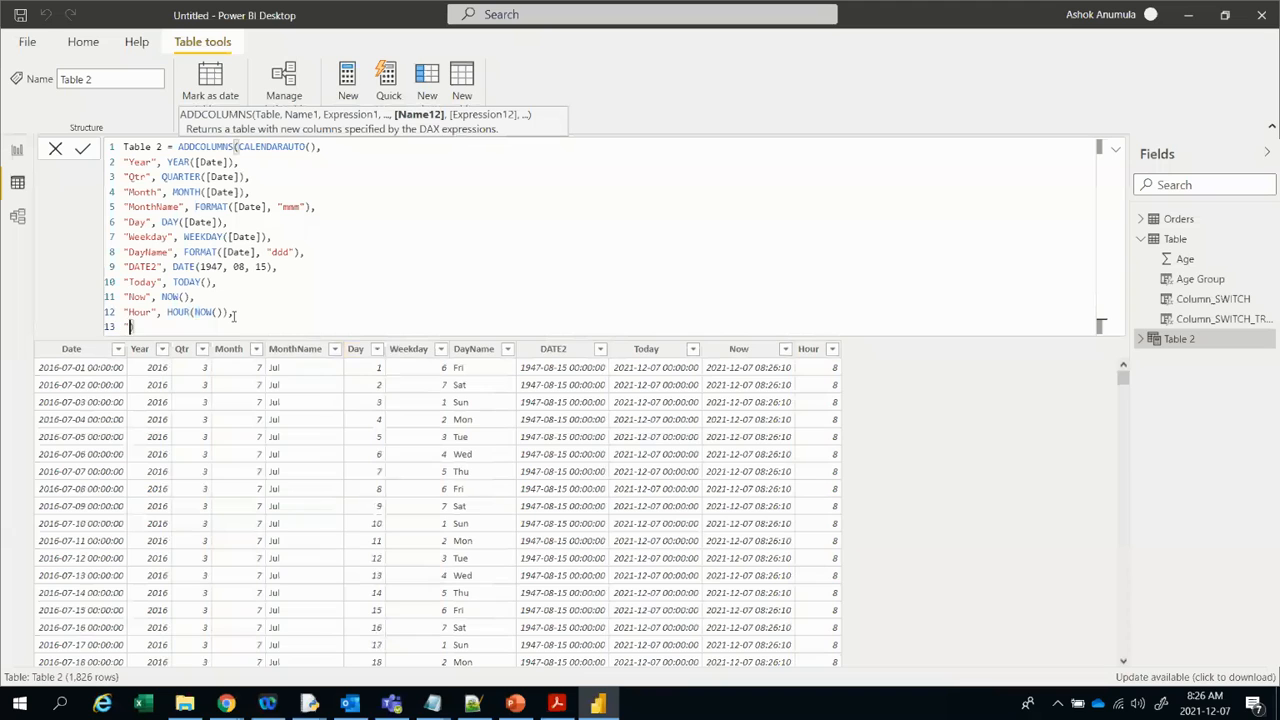
text(", )
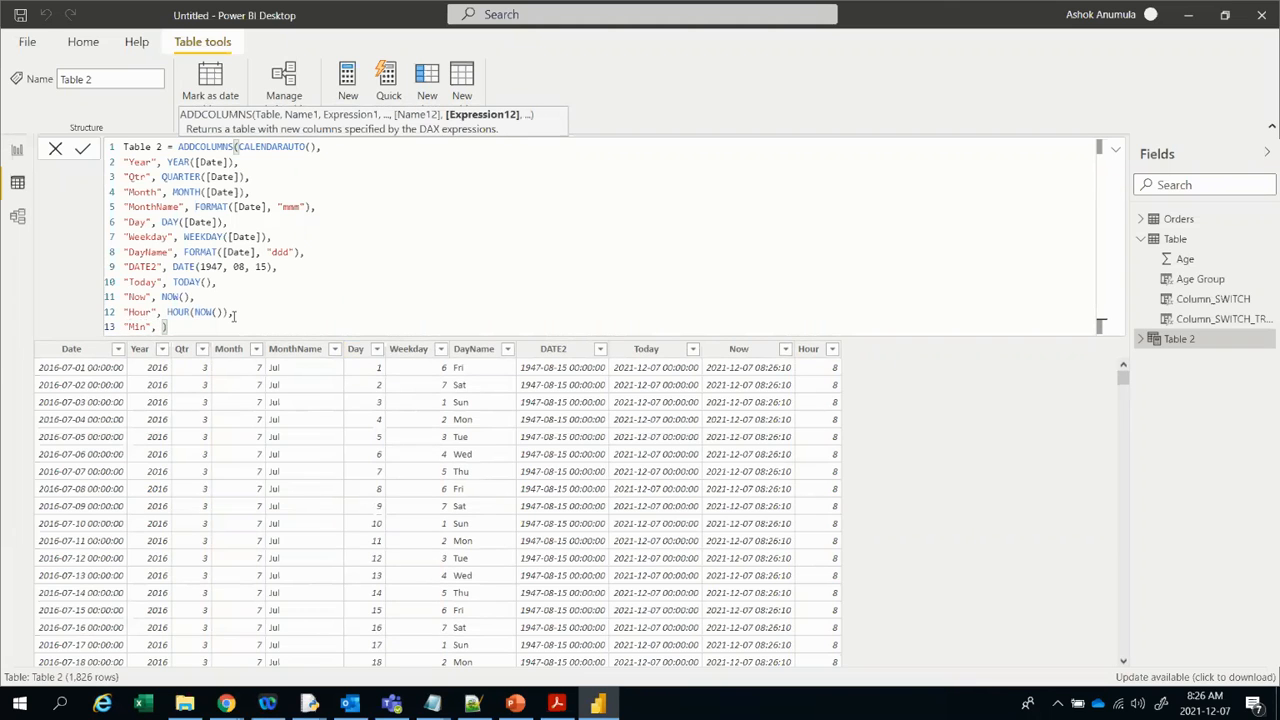
text(MINU)
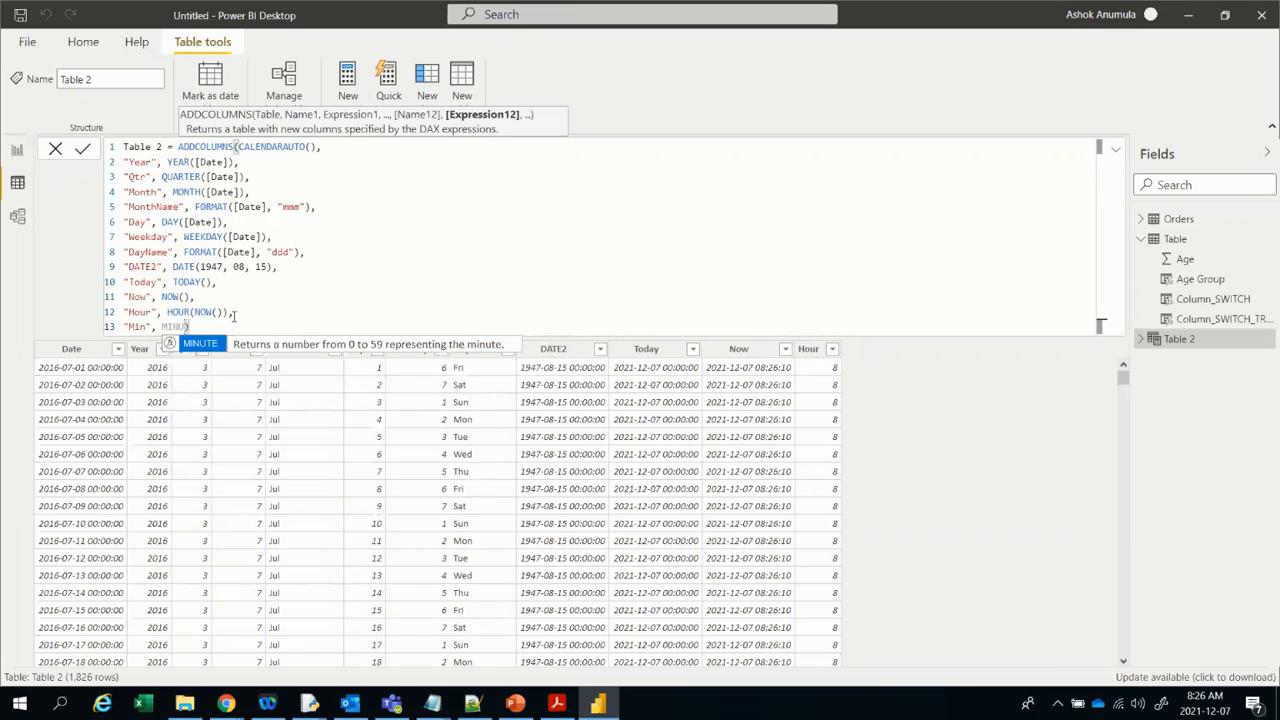
key(Tab)
text(now)
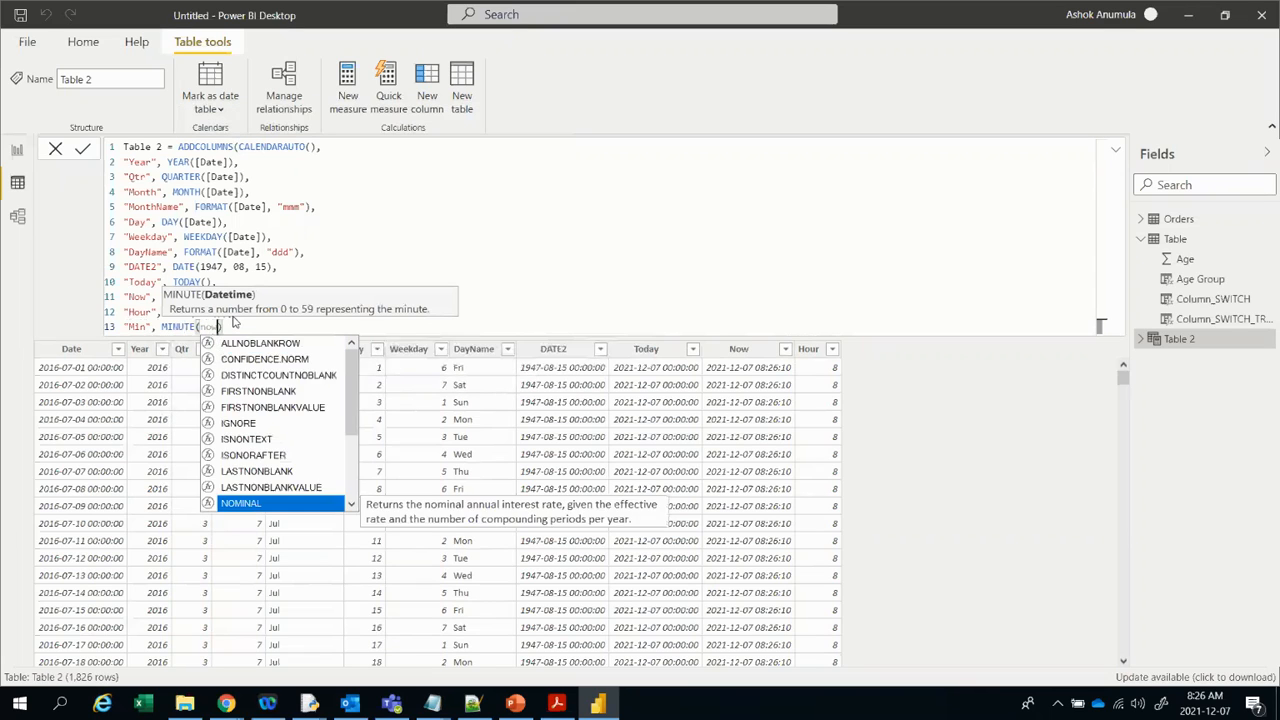
key(Tab)
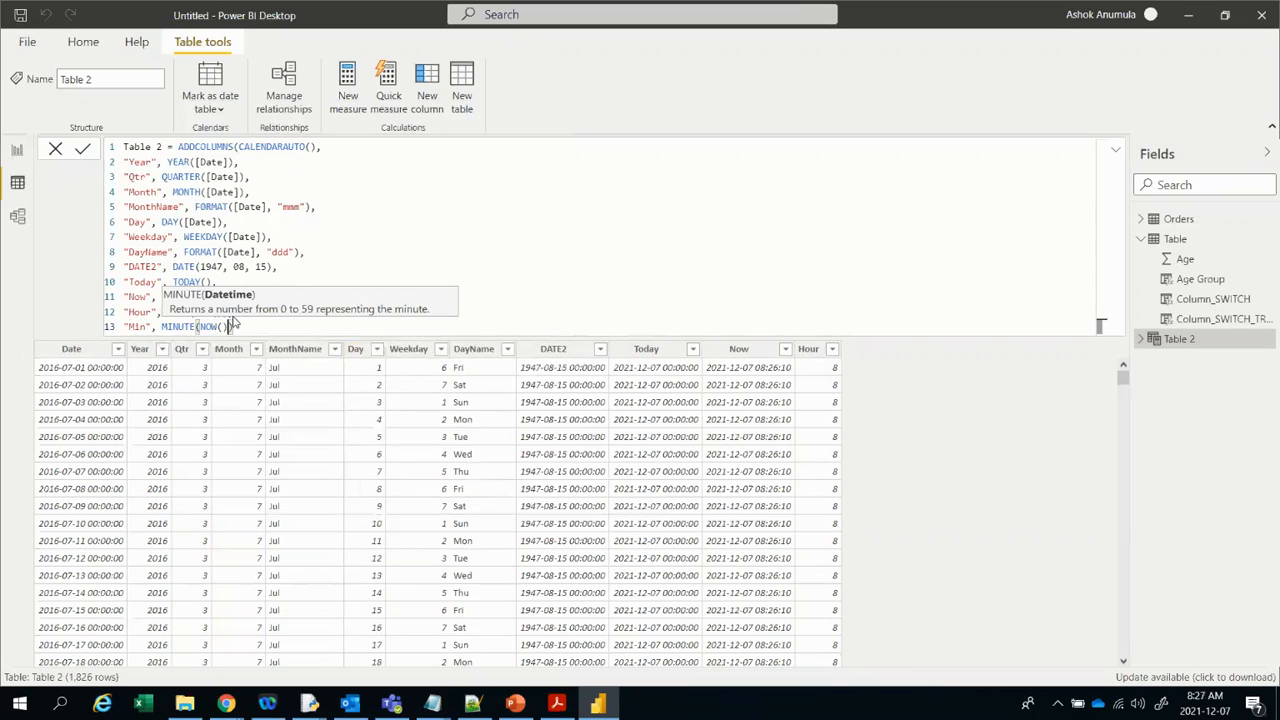
text())
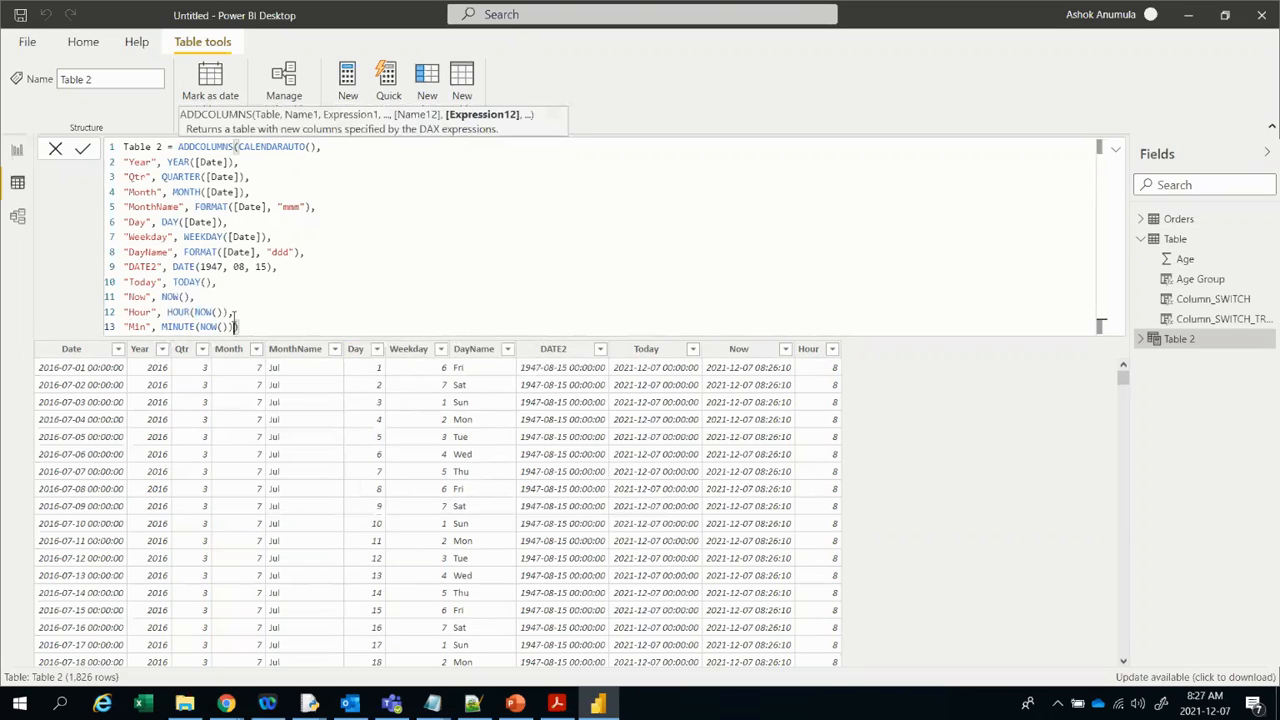
click(83, 148)
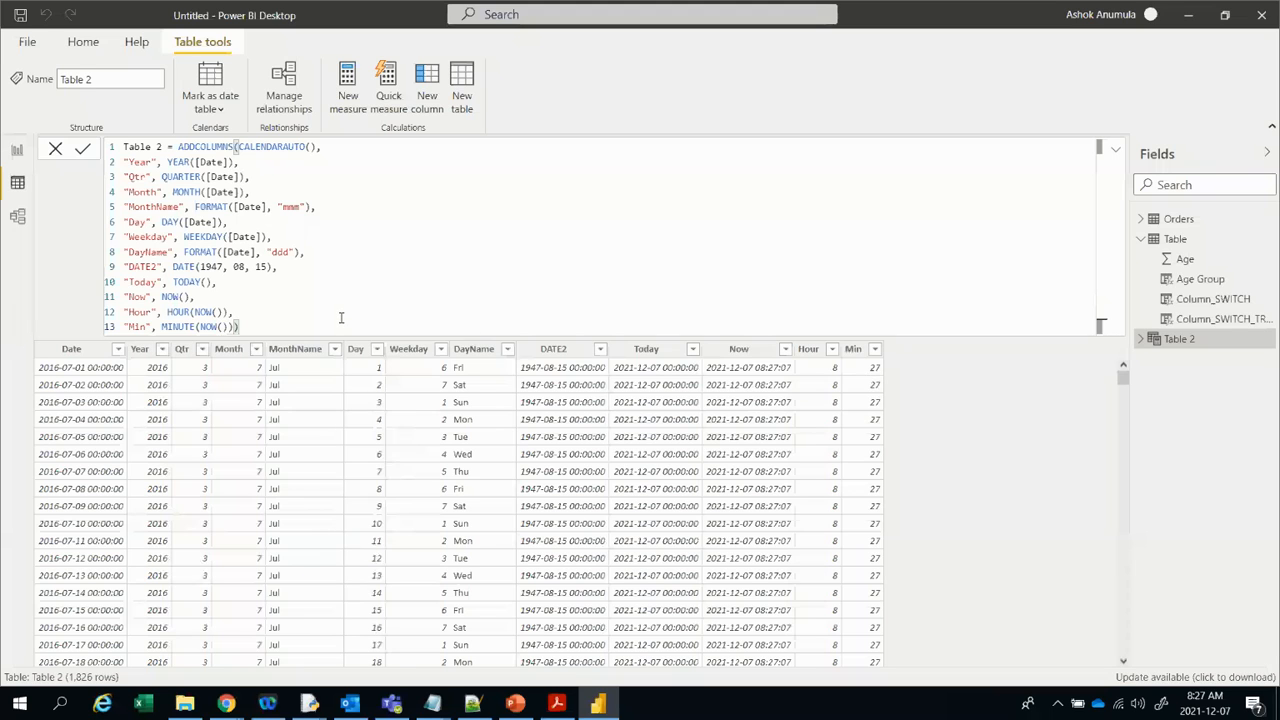
Step: Check the syllabus PDF, add a "Sec" column defined as SECOND(NOW()) on a new line of the Table 2 formula and commit it
key(alt+Tab)
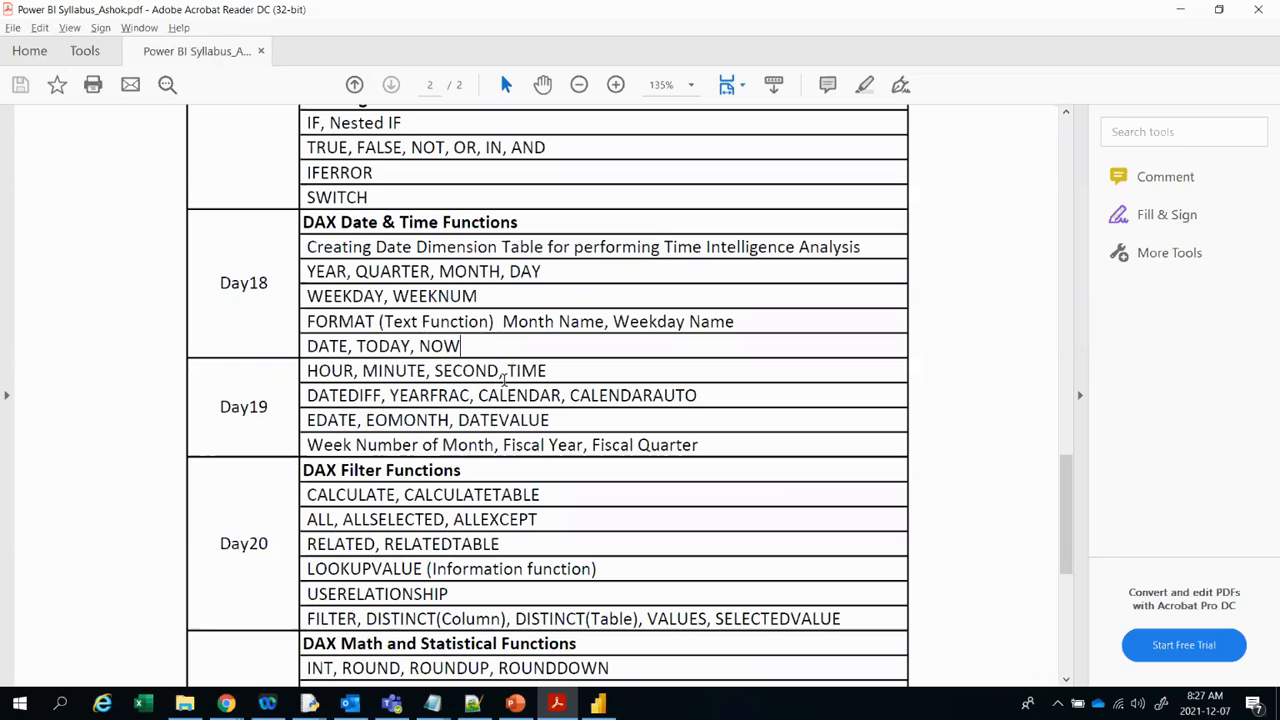
key(alt+Tab)
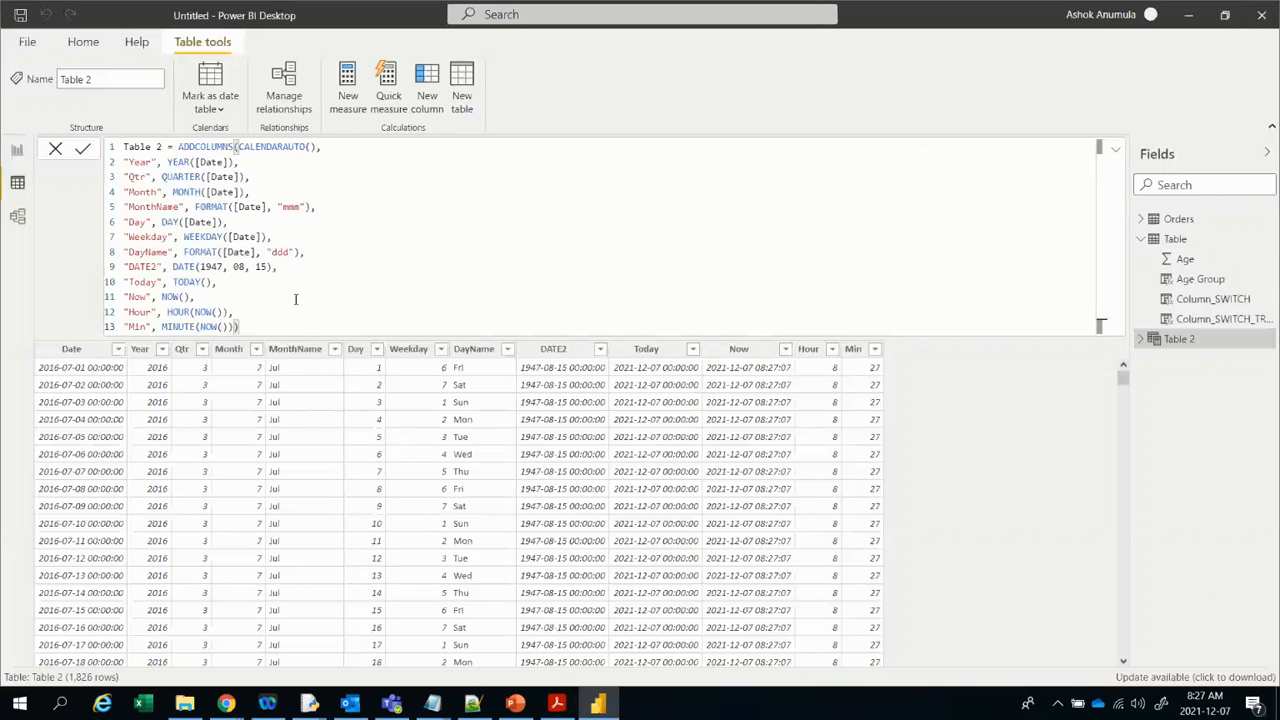
text(,)
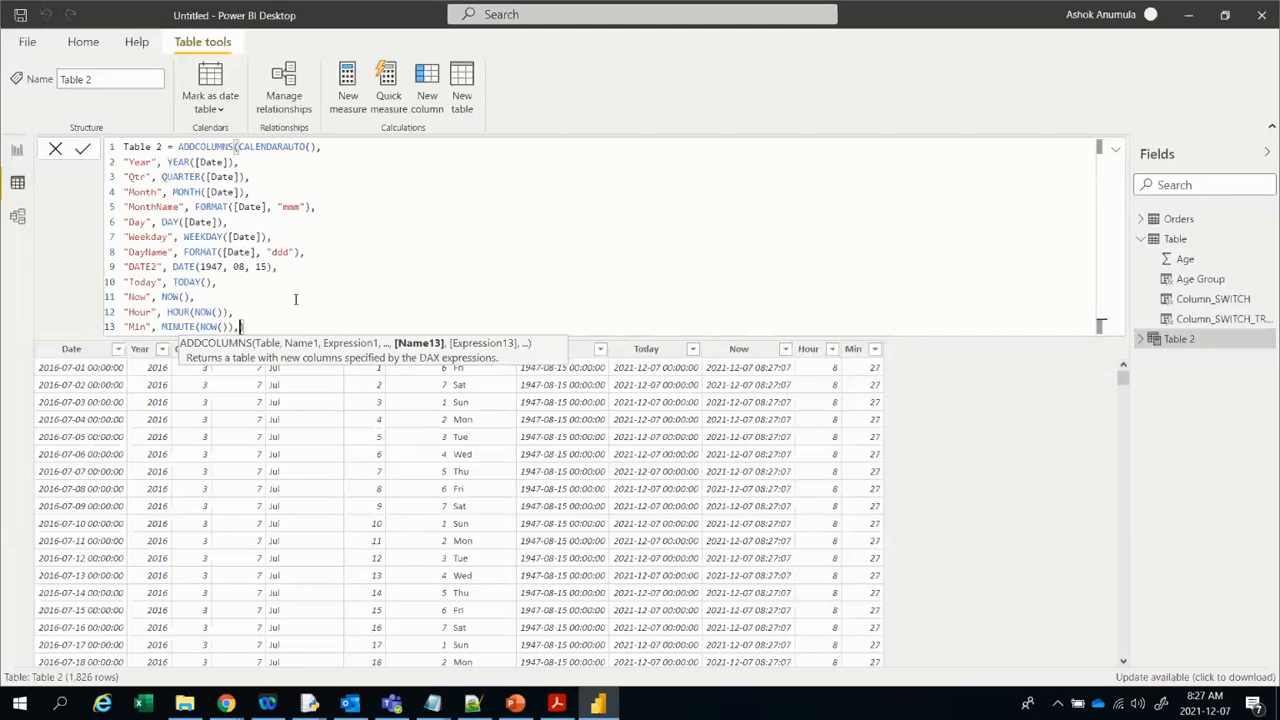
key(shift+Return)
text(), )
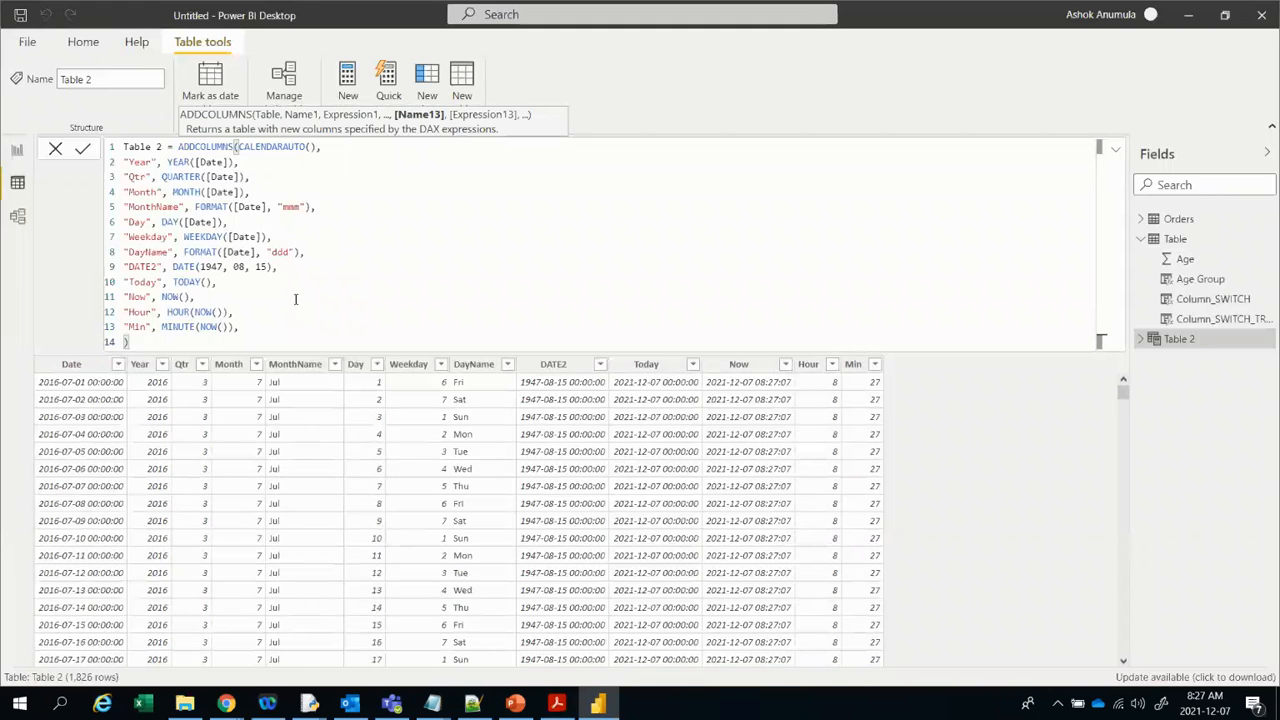
text("Sec", Sec)
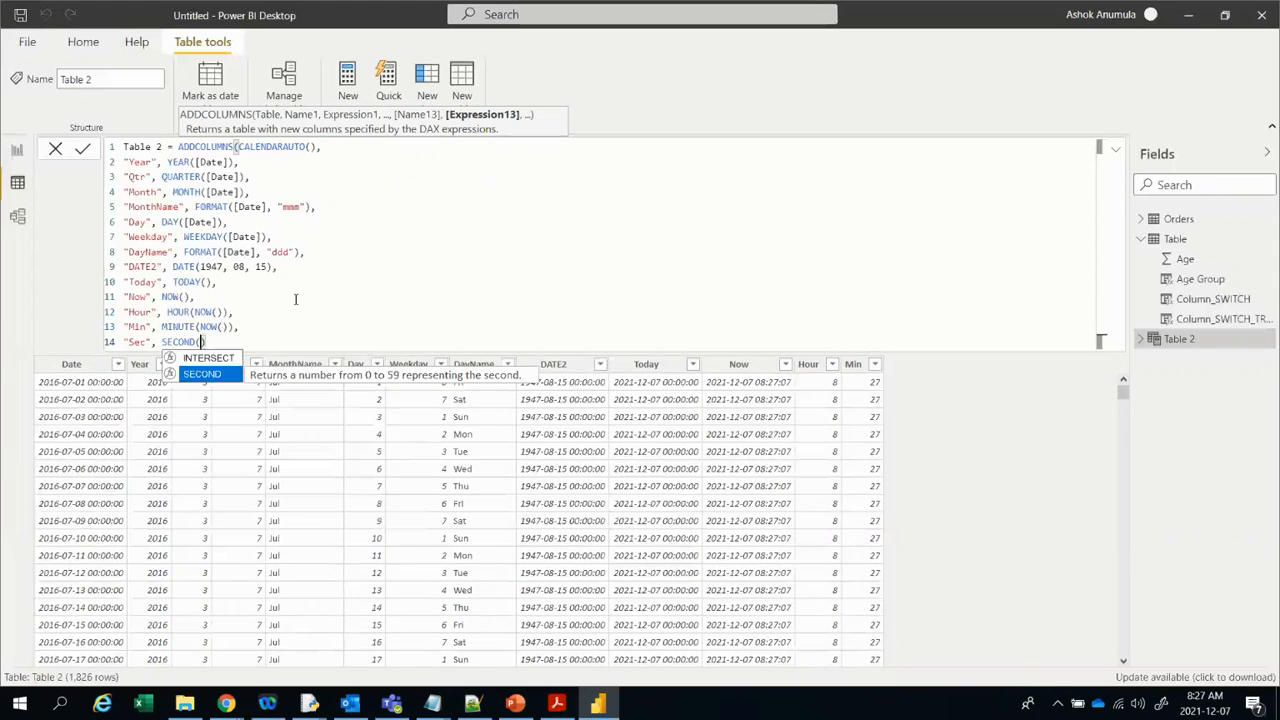
key(Tab)
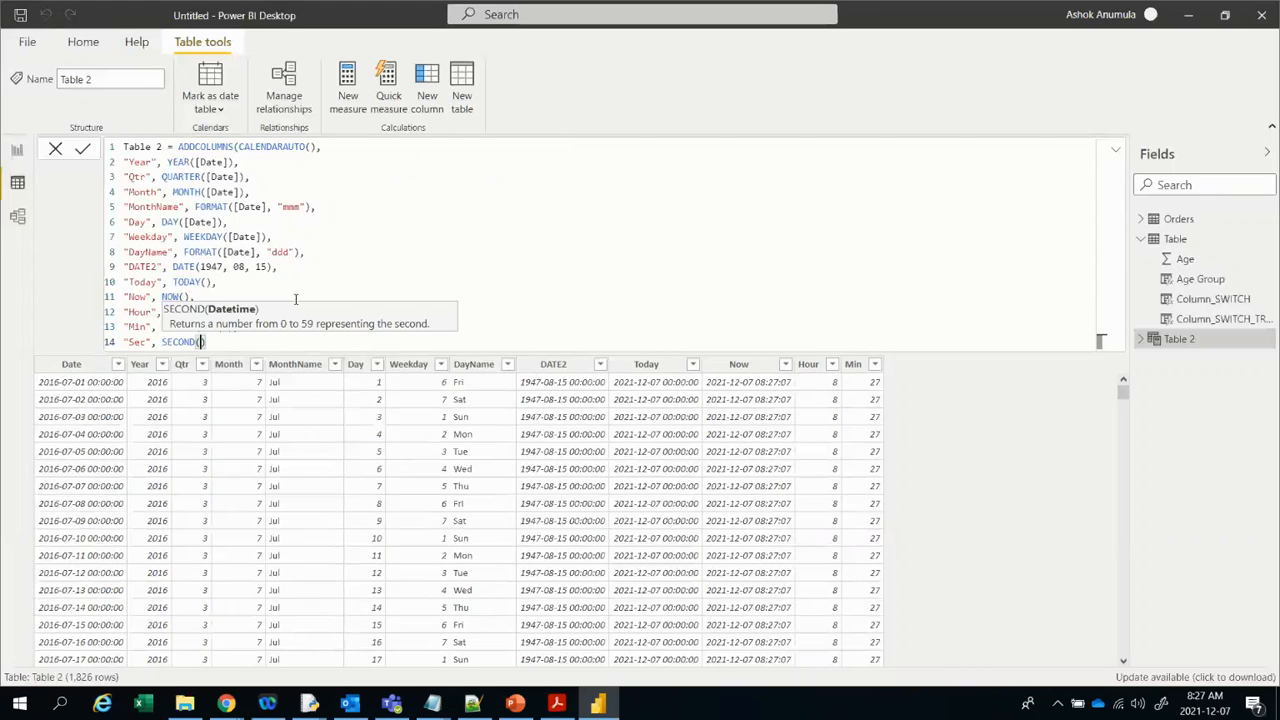
text(now)
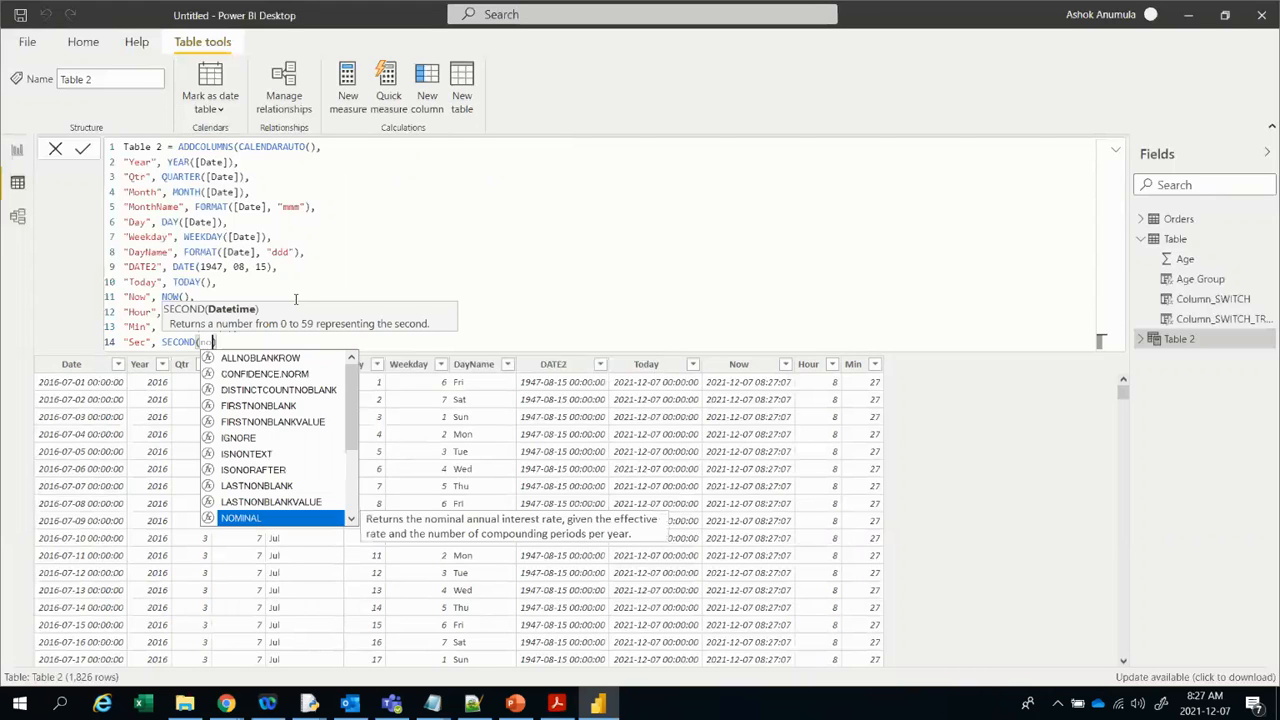
key(Tab)
text())
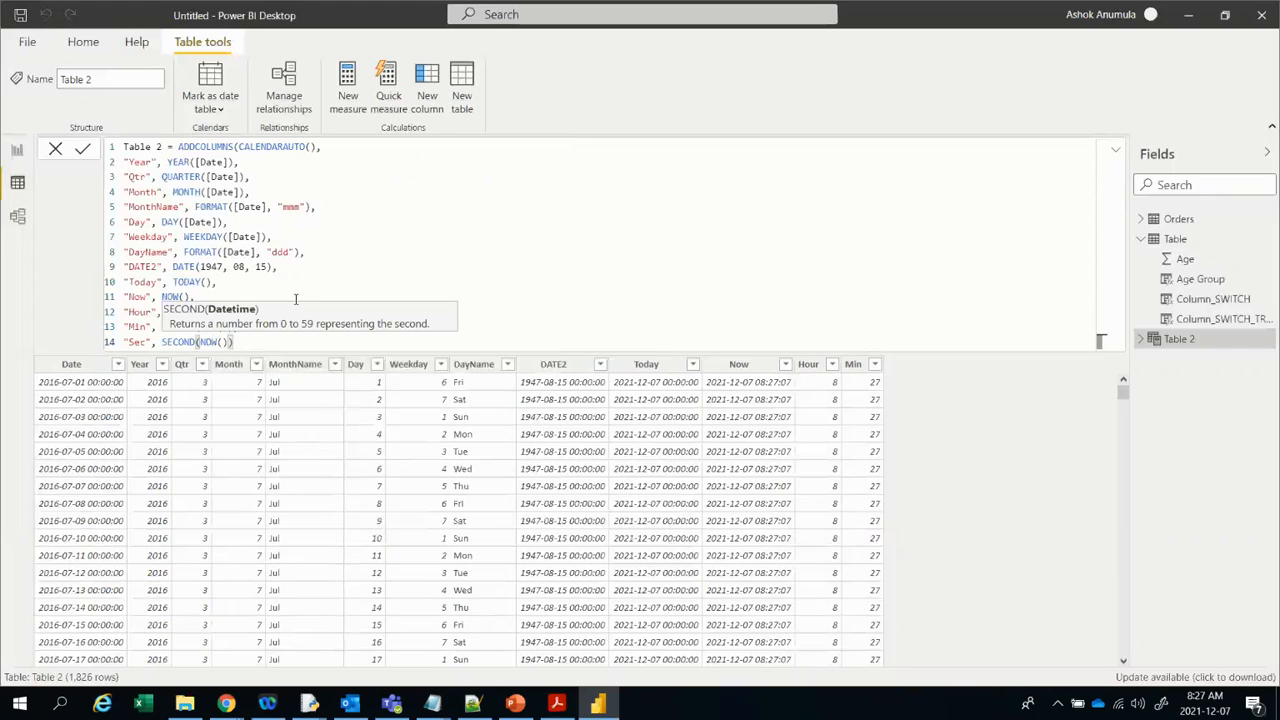
text())
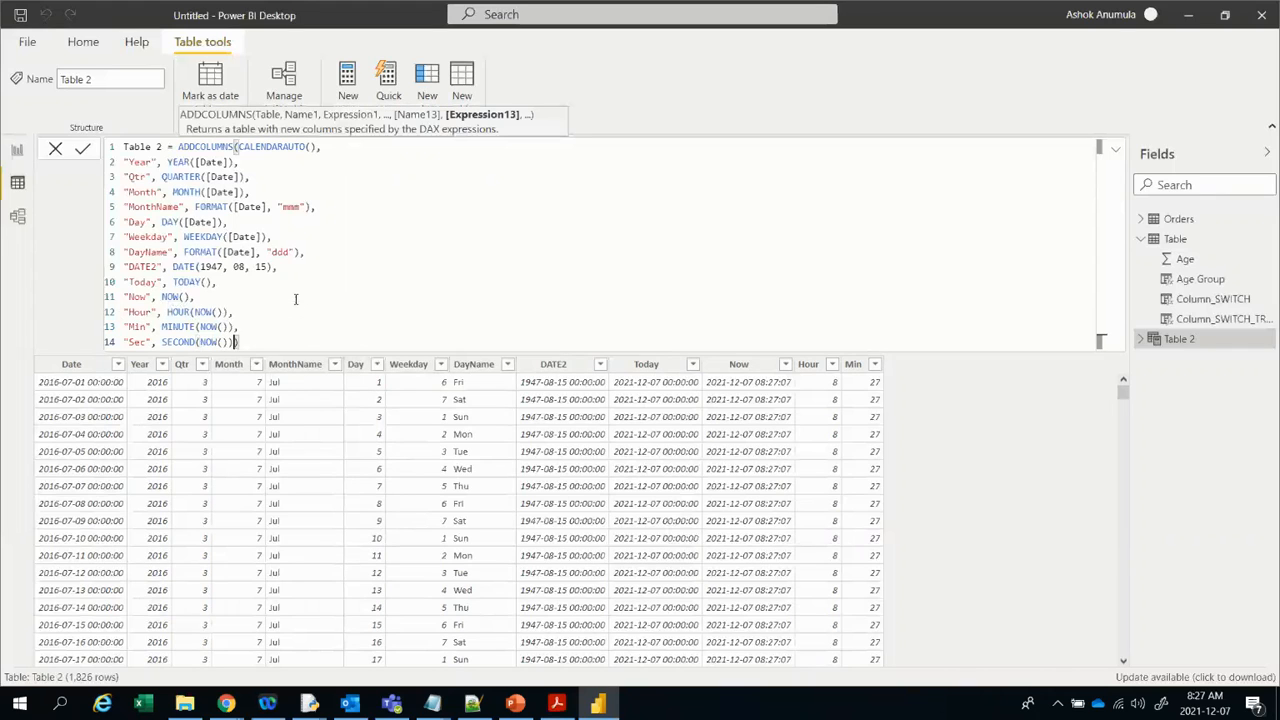
click(82, 150)
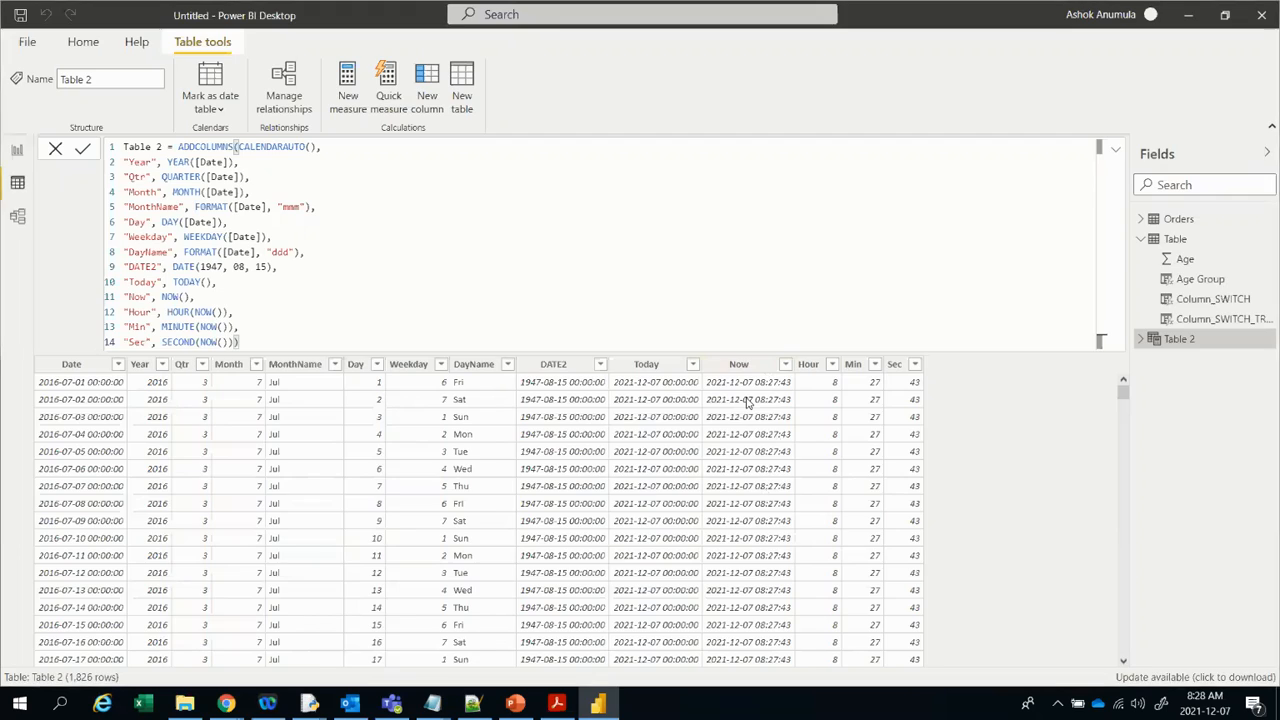
Step: Check the syllabus PDF, return to Power BI and start a "Time" column on a new line of the Table 2 formula
key(alt+Tab)
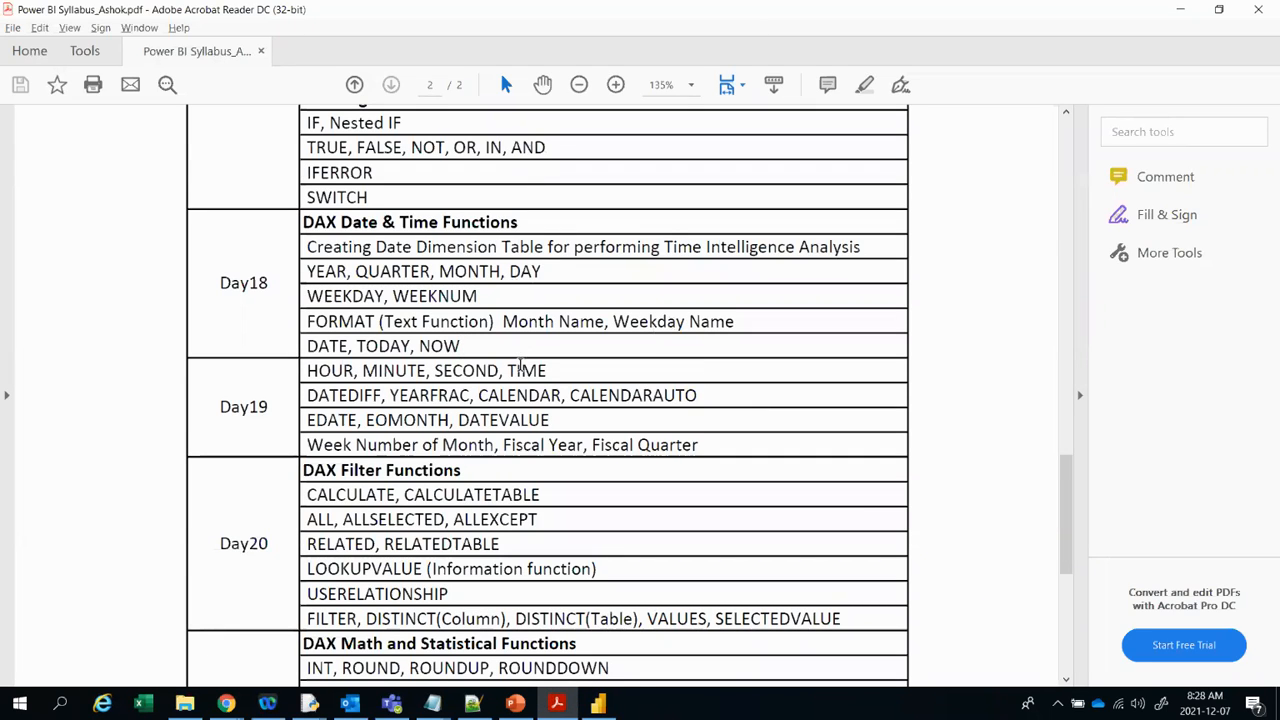
click(550, 371)
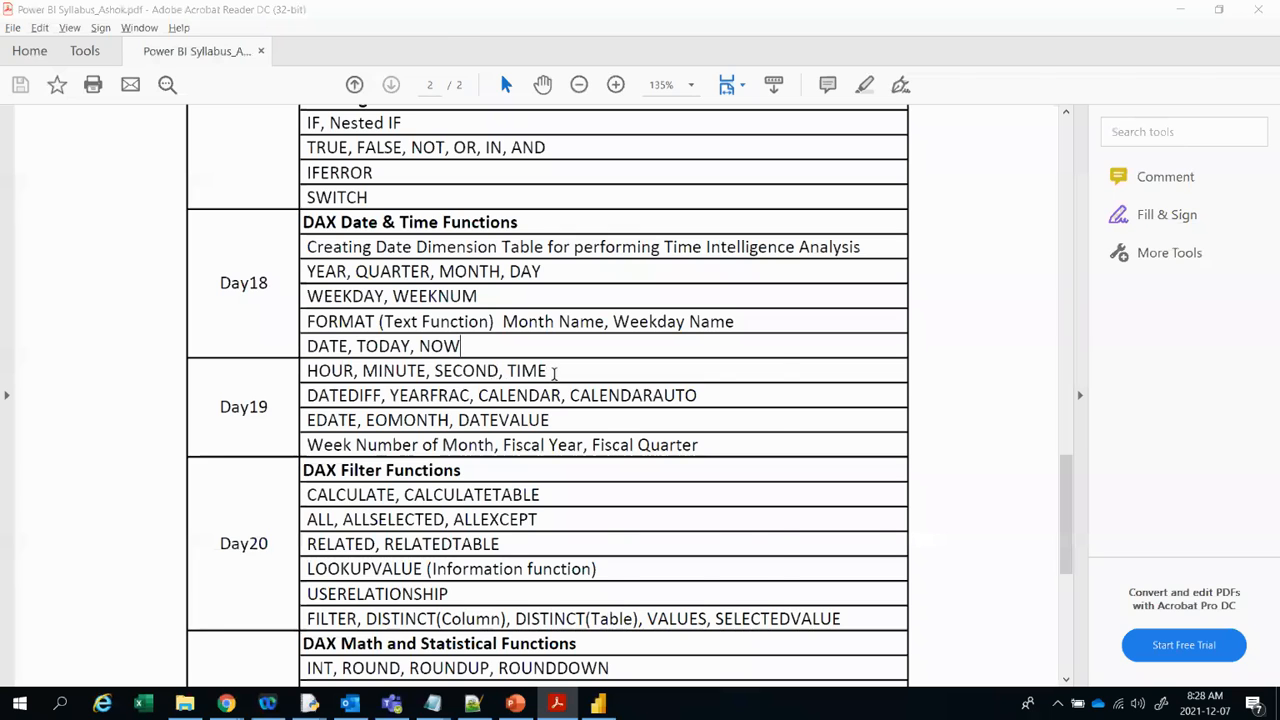
key(alt+Tab)
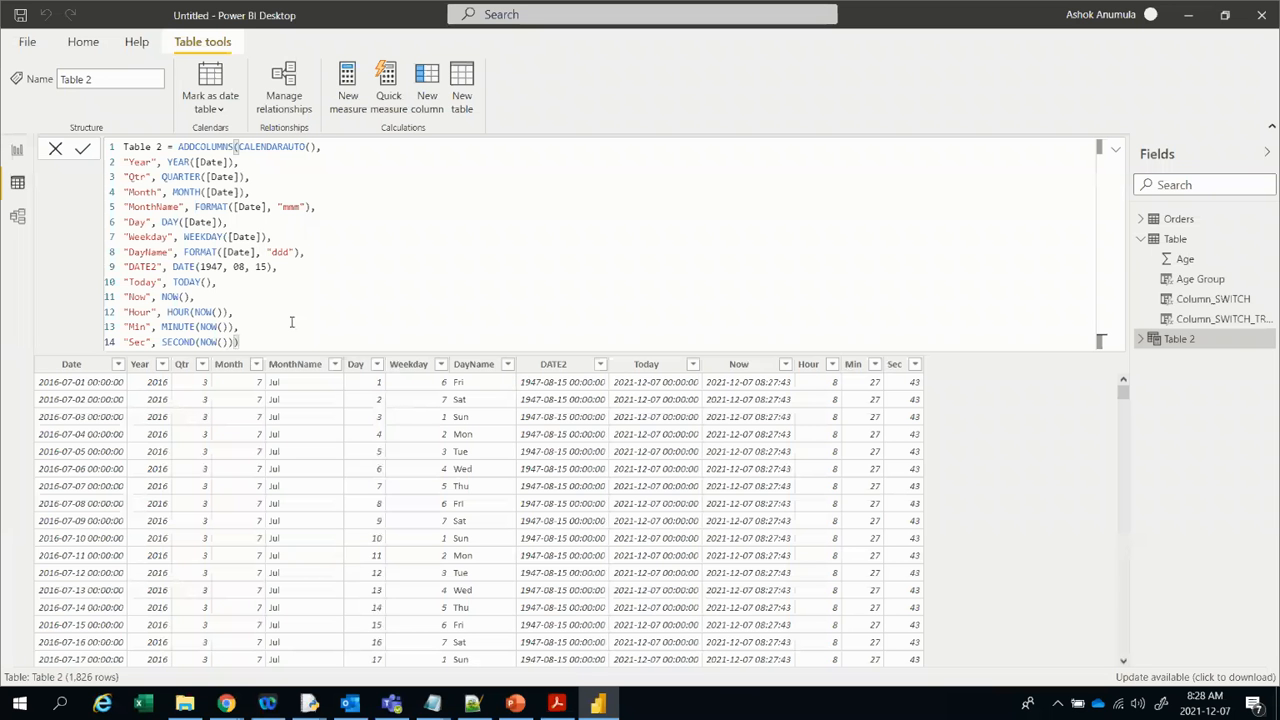
text(,)
key(shift+Return)
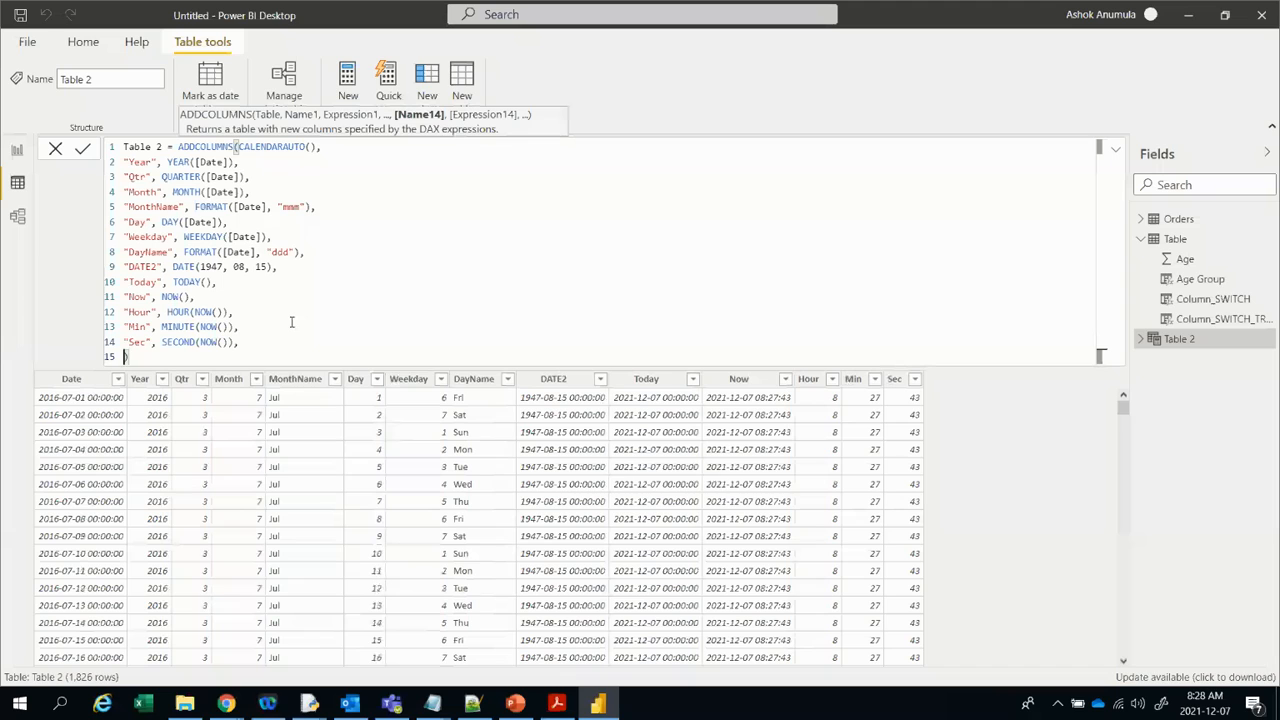
text(")
text(ime", )
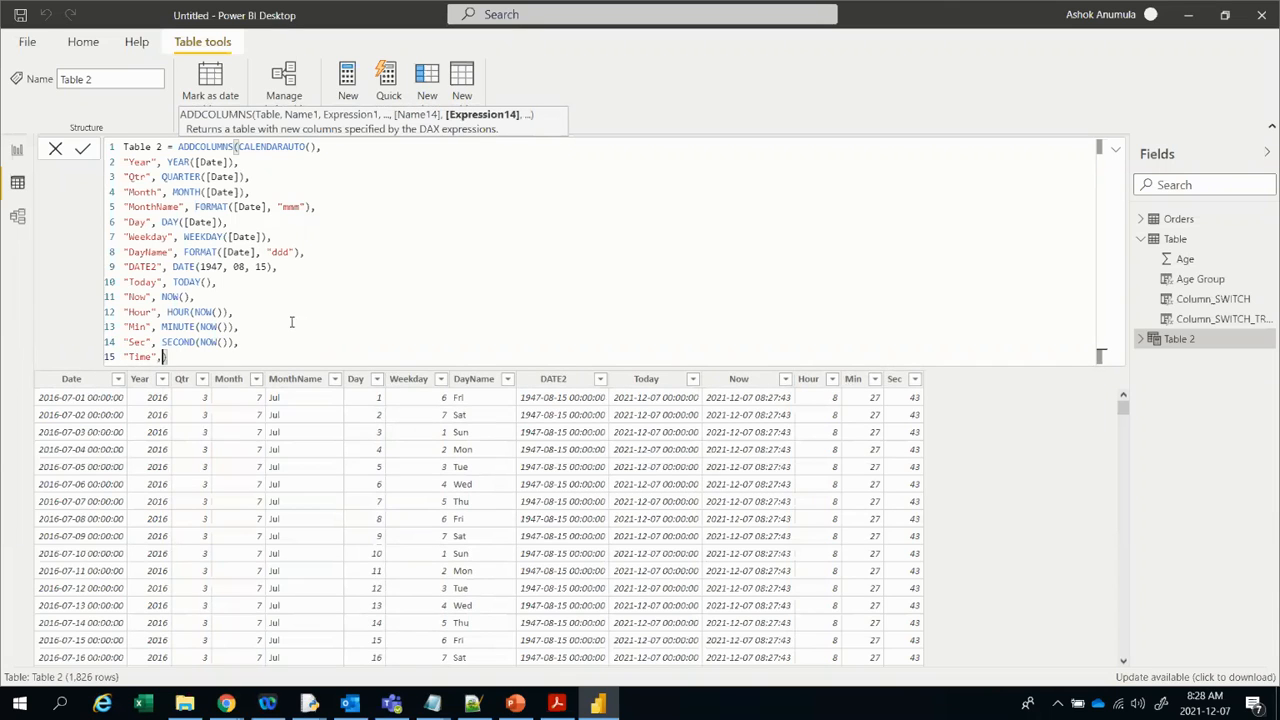
Step: Define the "Time" column as TIME(6, 45, 56) and commit the Table 2 formula
text(tim)
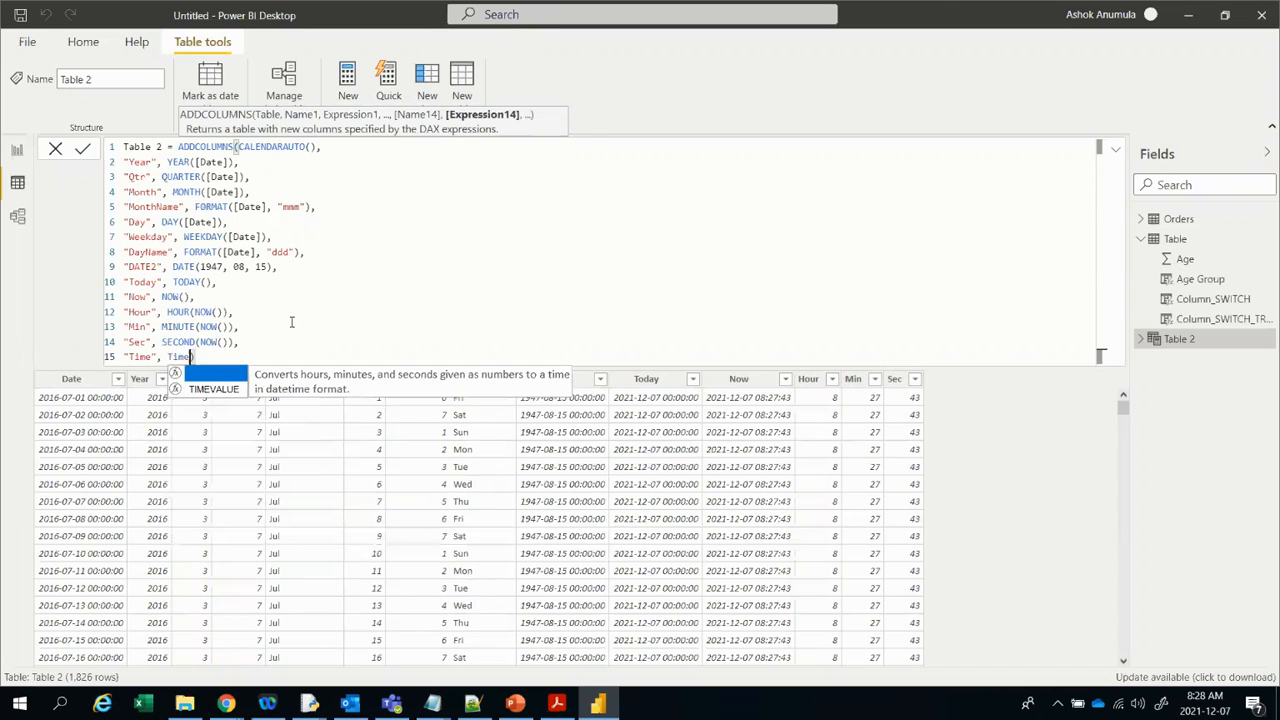
key(Tab)
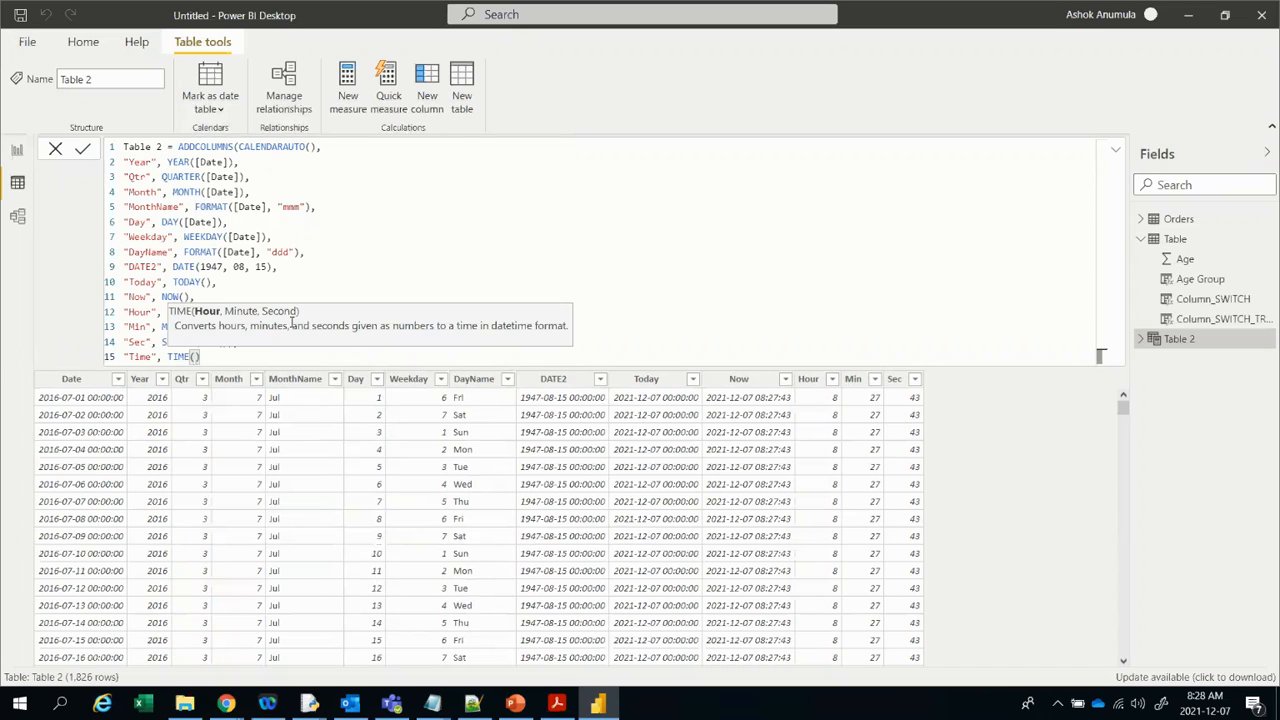
text(6, )
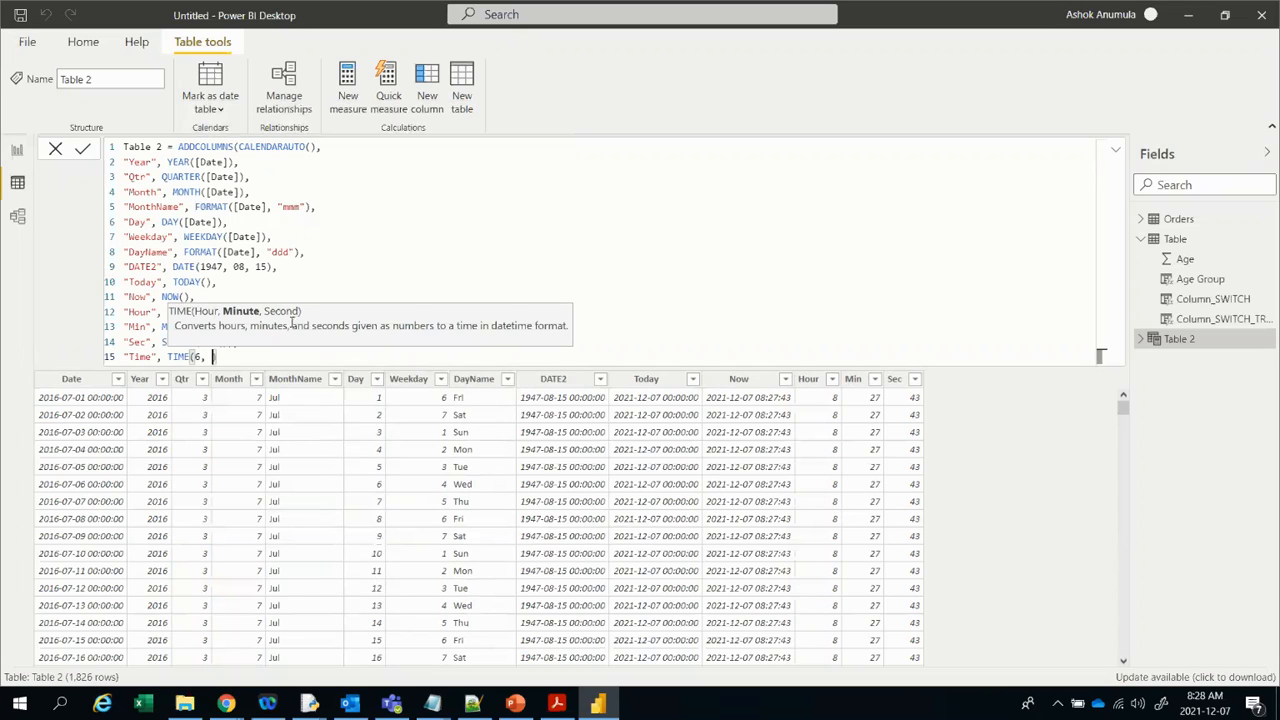
text(45, 56)
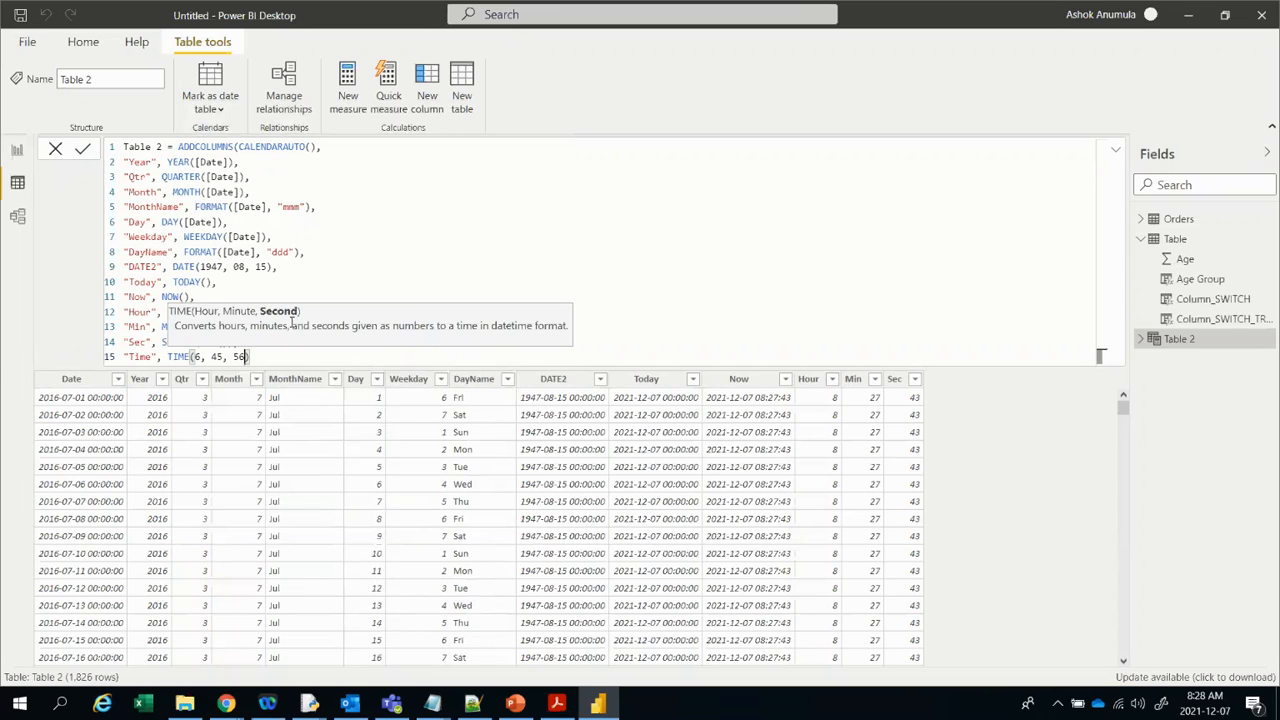
click(300, 356)
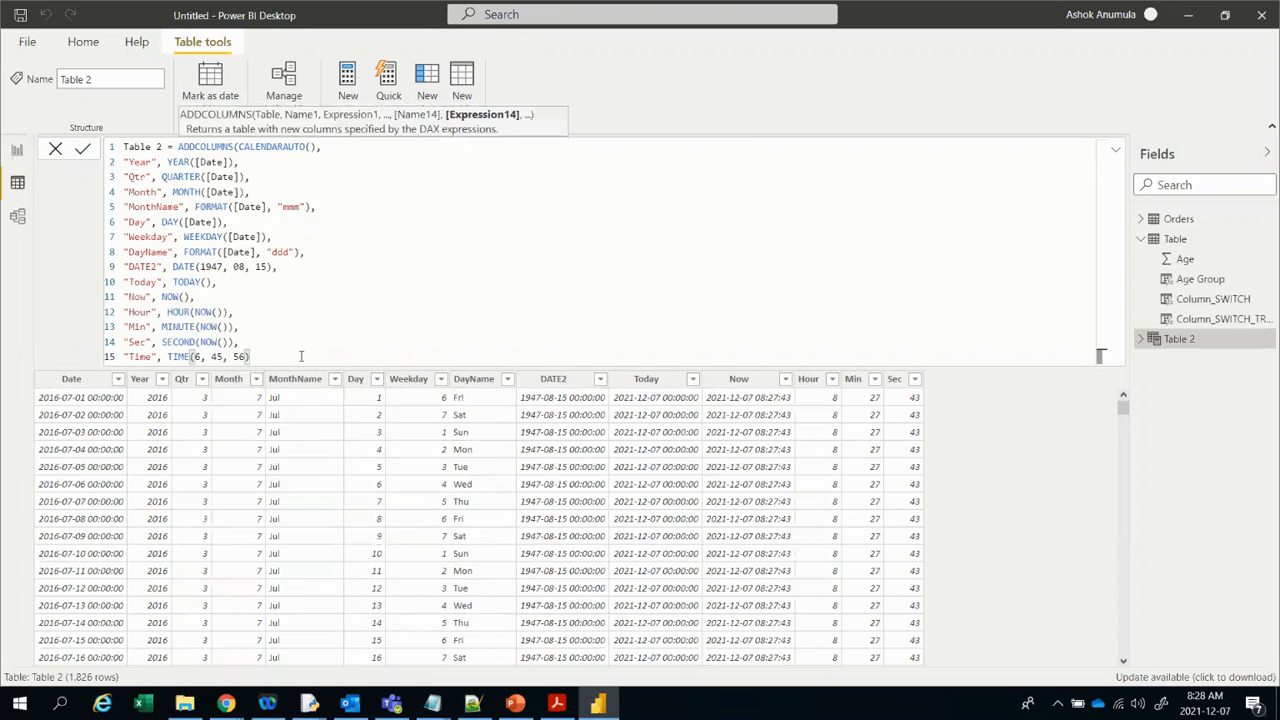
text())
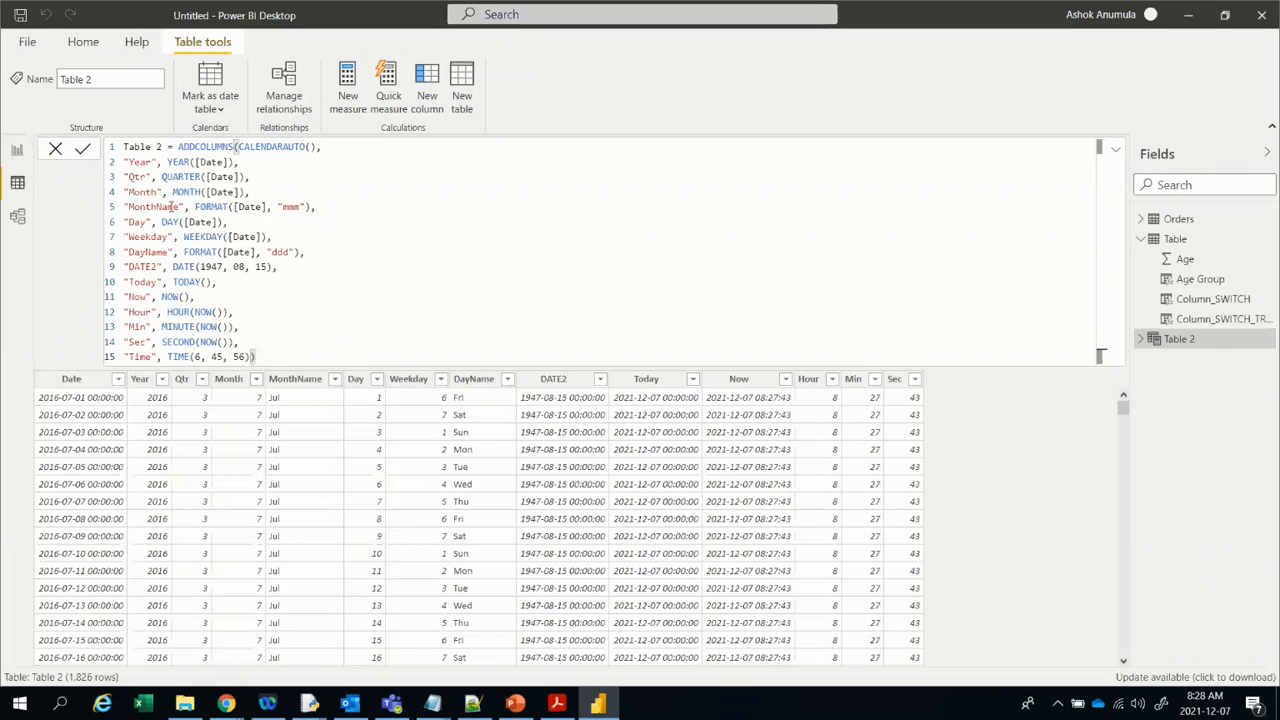
key(Return)
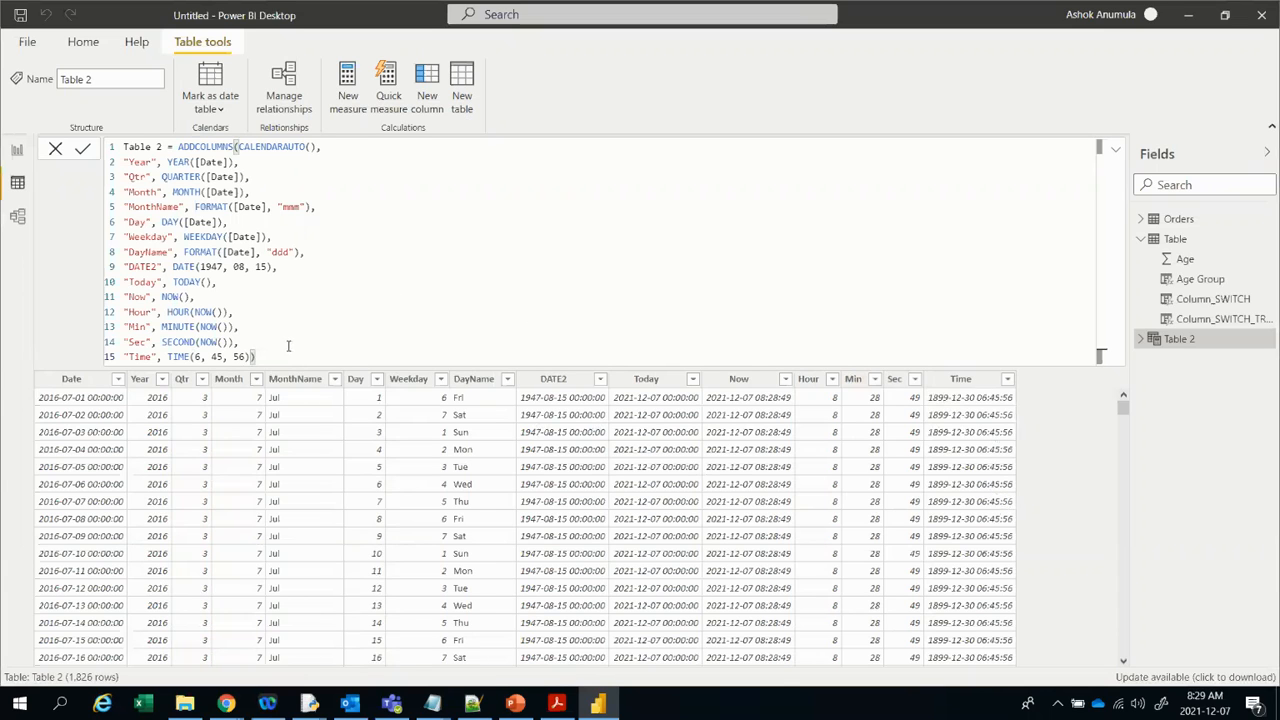
Step: Check the syllabus PDF, then add a "Datediff" column using the DATEDIFF function on a new line of the Table 2 formula
key(alt+Tab)
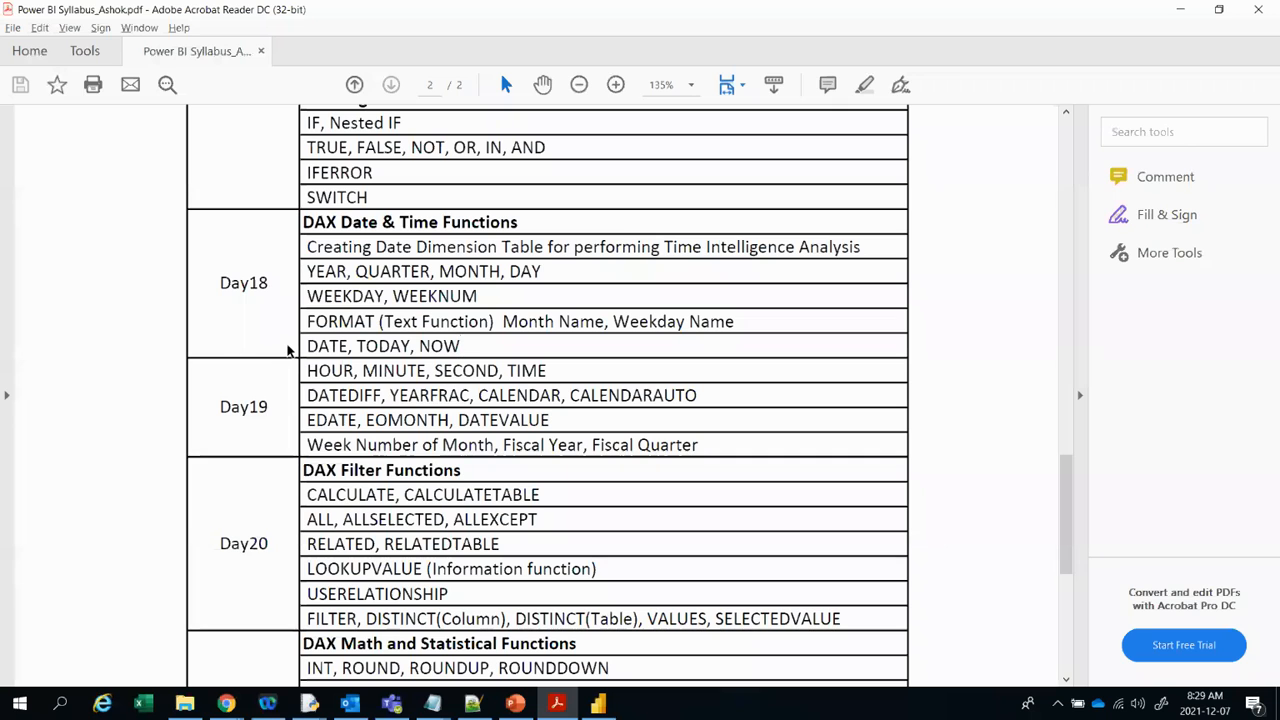
key(alt+Tab)
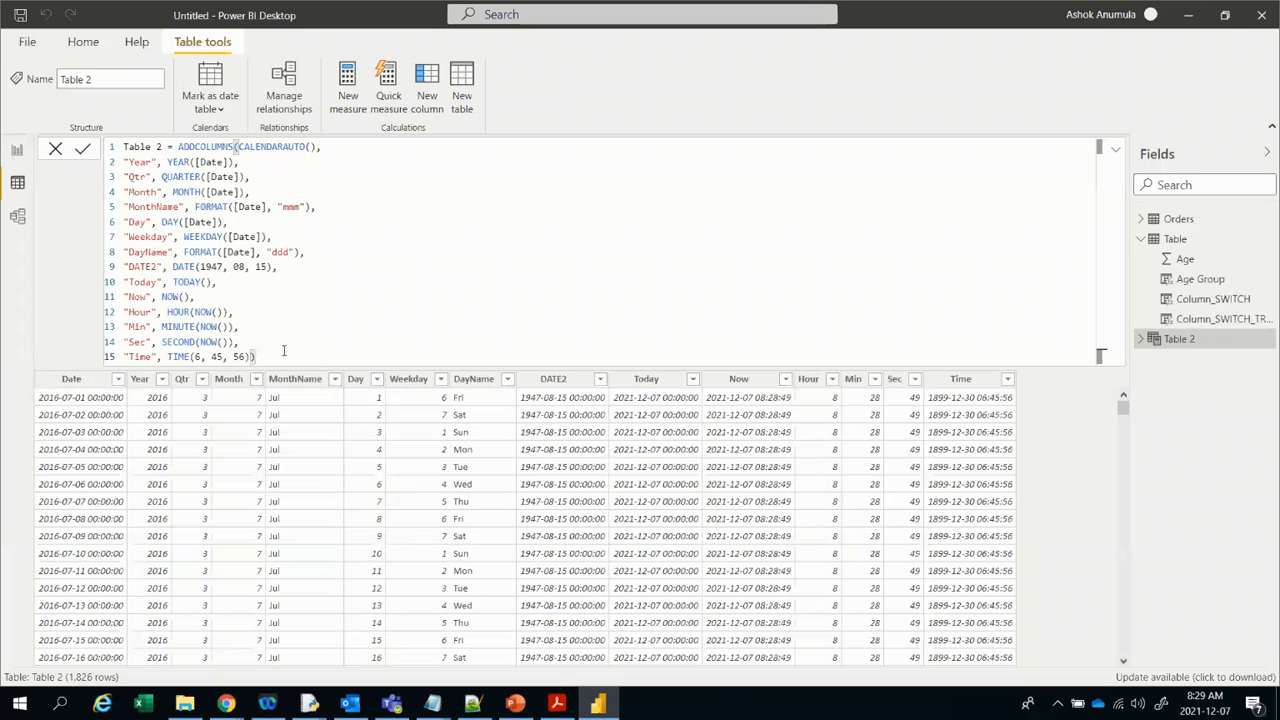
text(,)
key(Return)
text("Date)
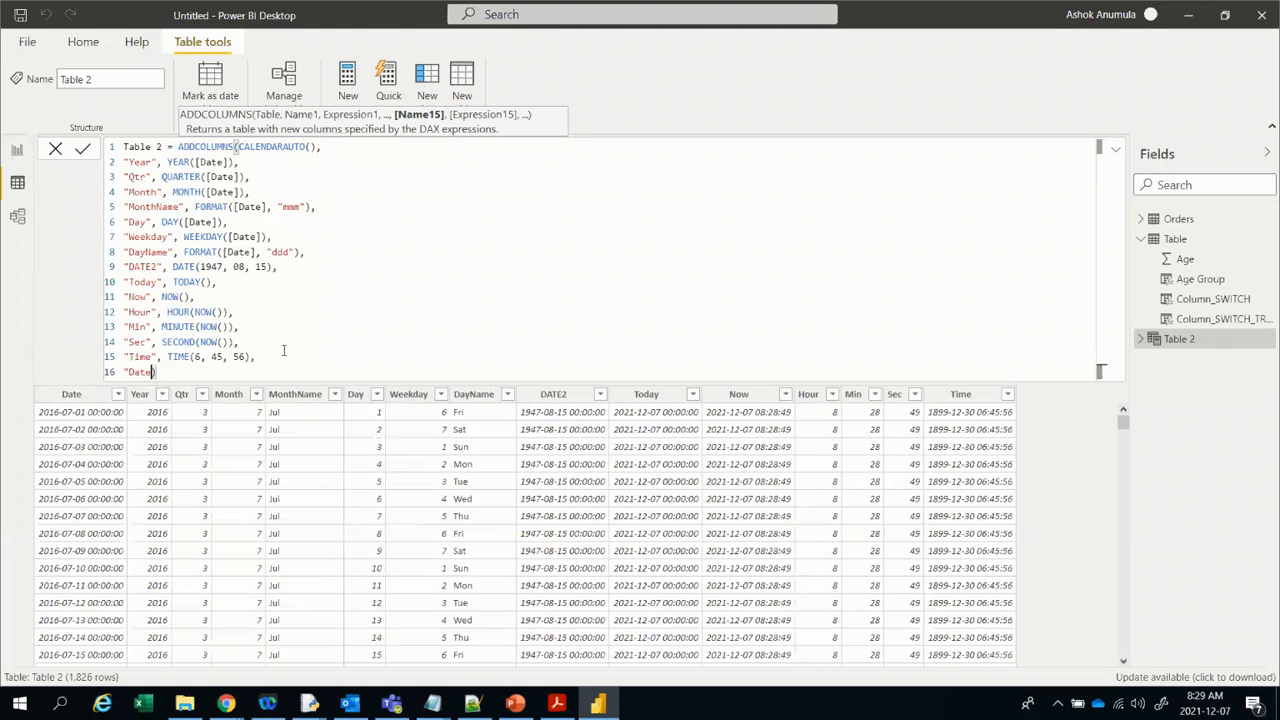
text(diff", )
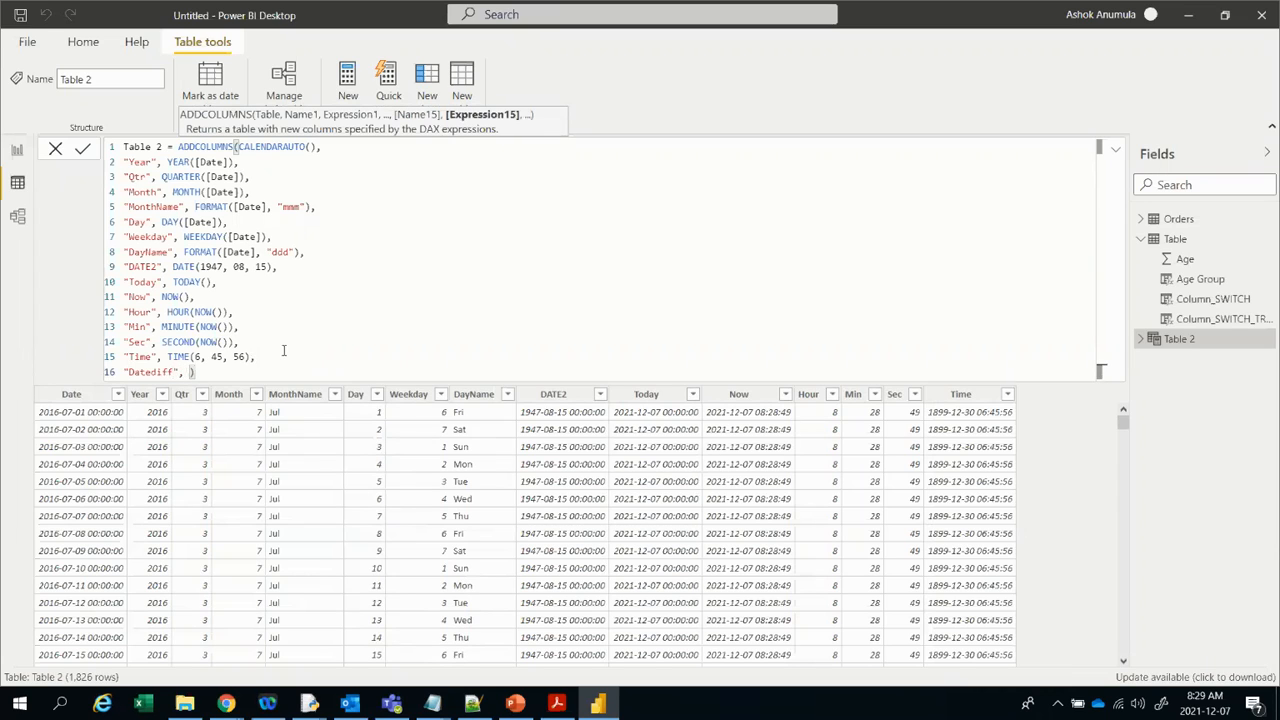
text(DATE)
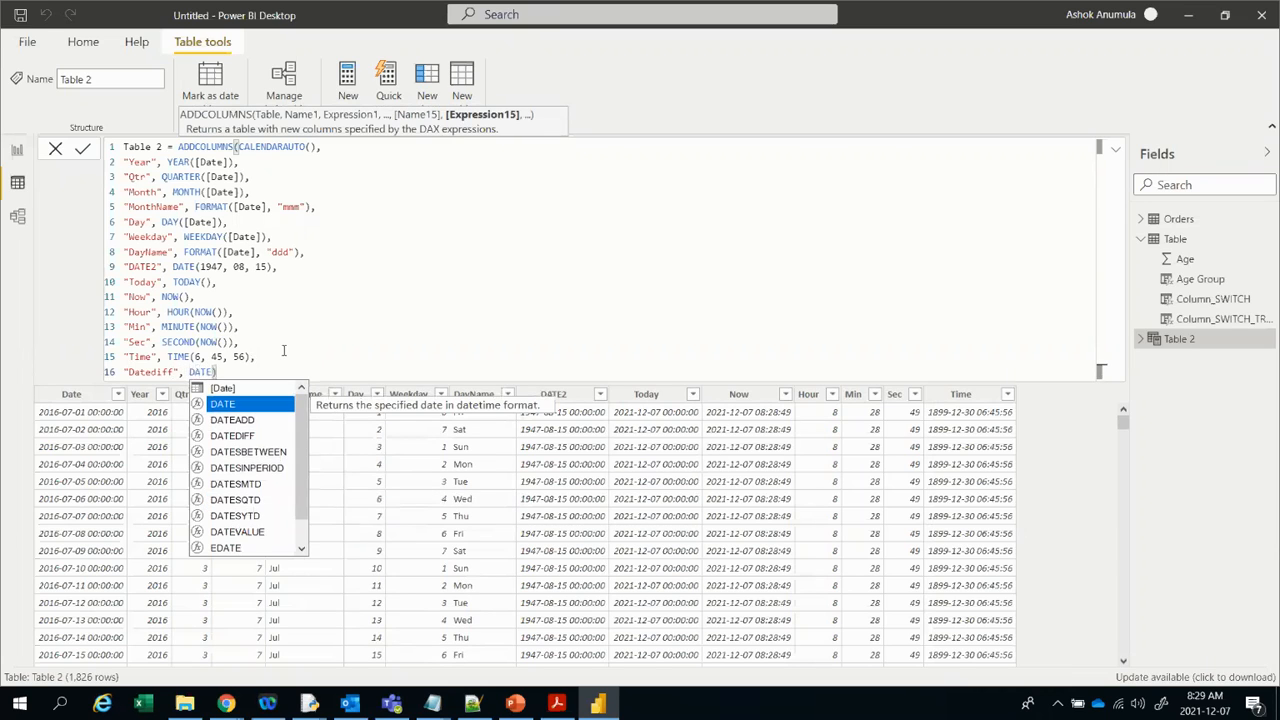
key(Down)
key(Down)
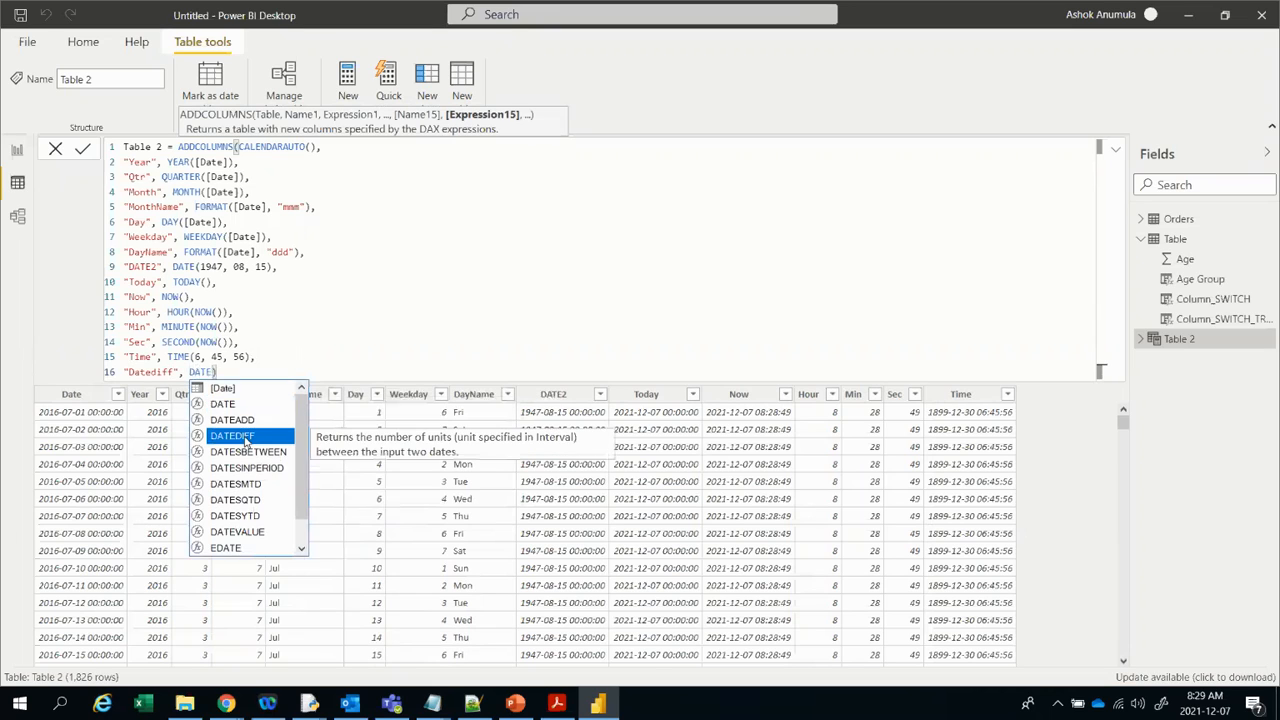
key(Tab)
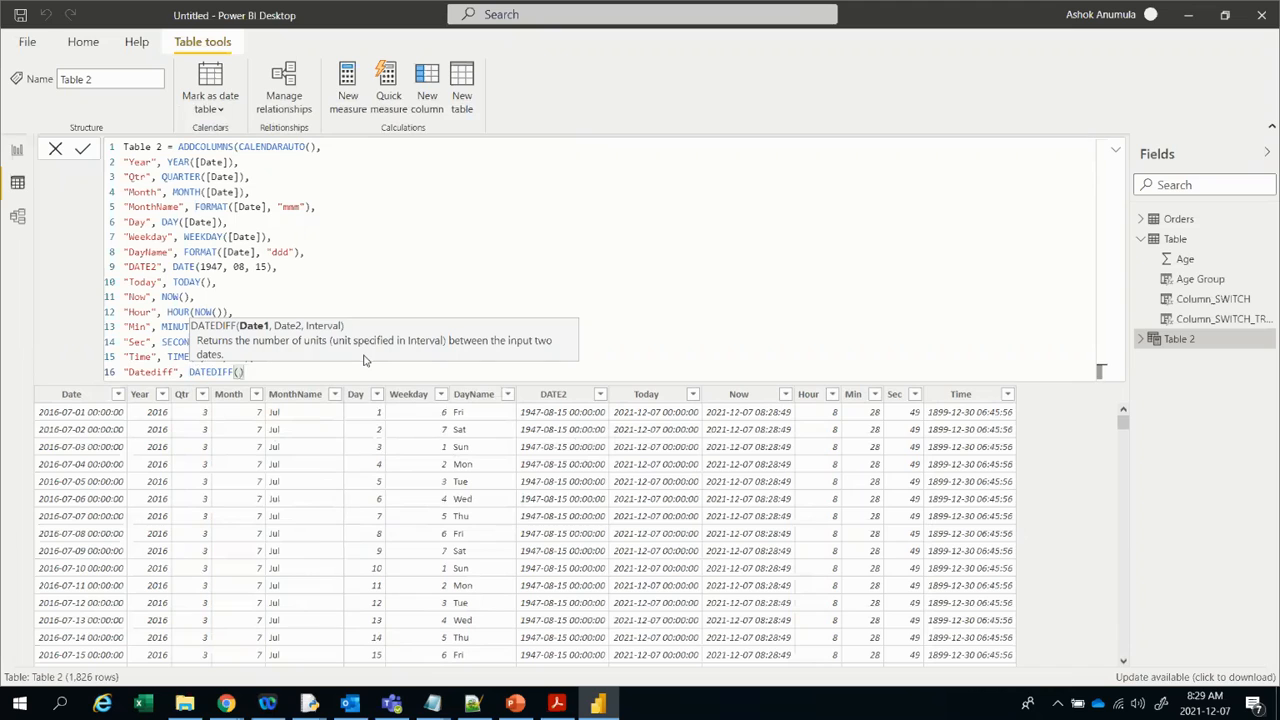
Step: Complete the DATEDIFF expression with the arguments [Date], TODAY() and YEAR, and commit the Table 2 formula
text(date)
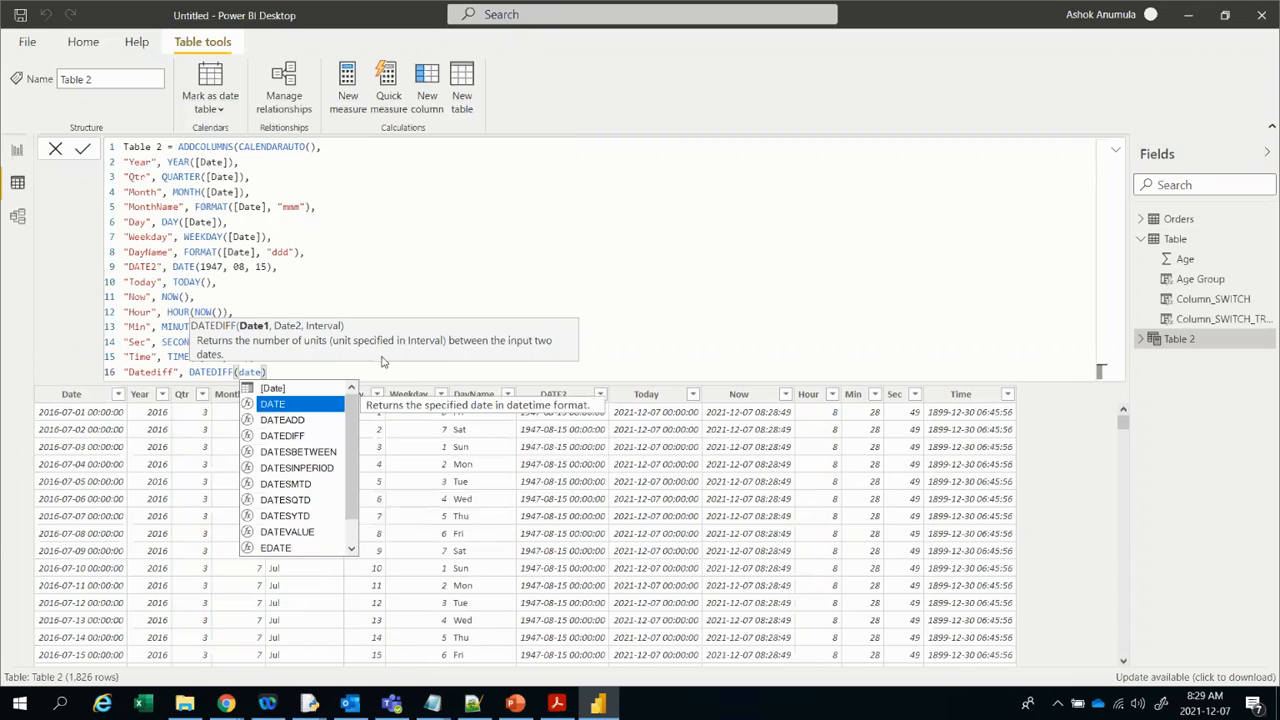
click(288, 390)
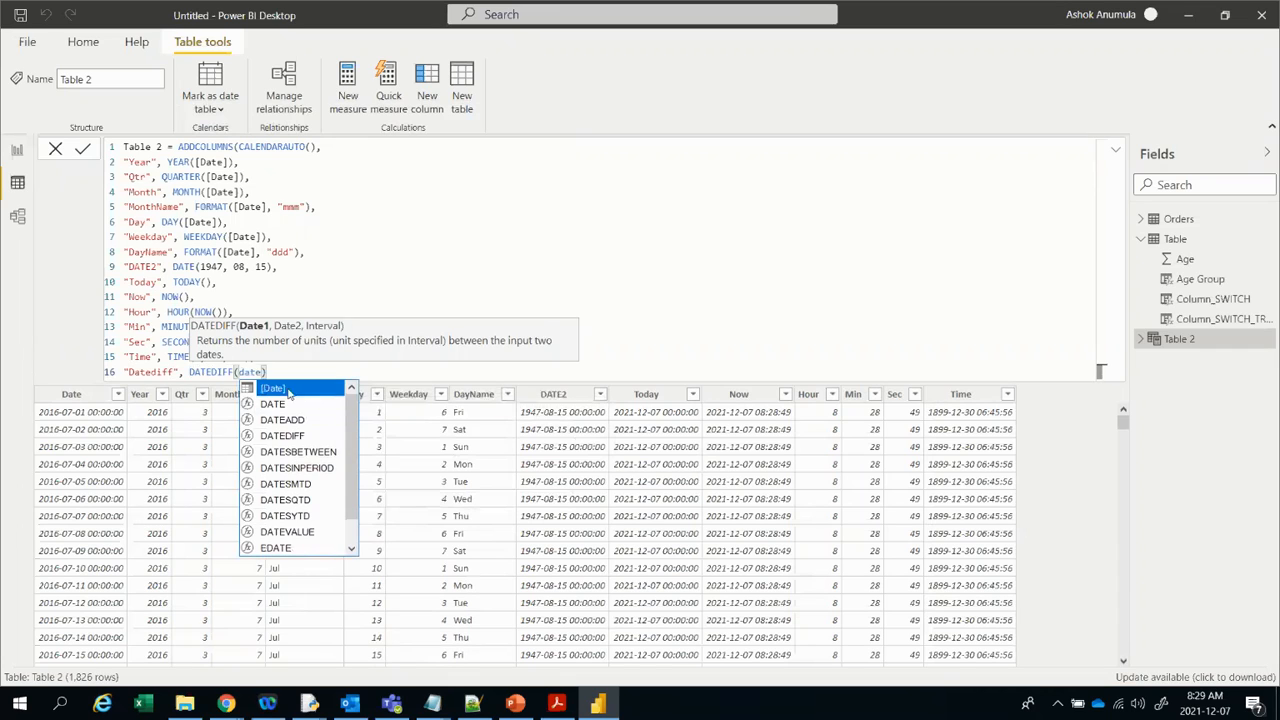
double_click(288, 390)
text(, )
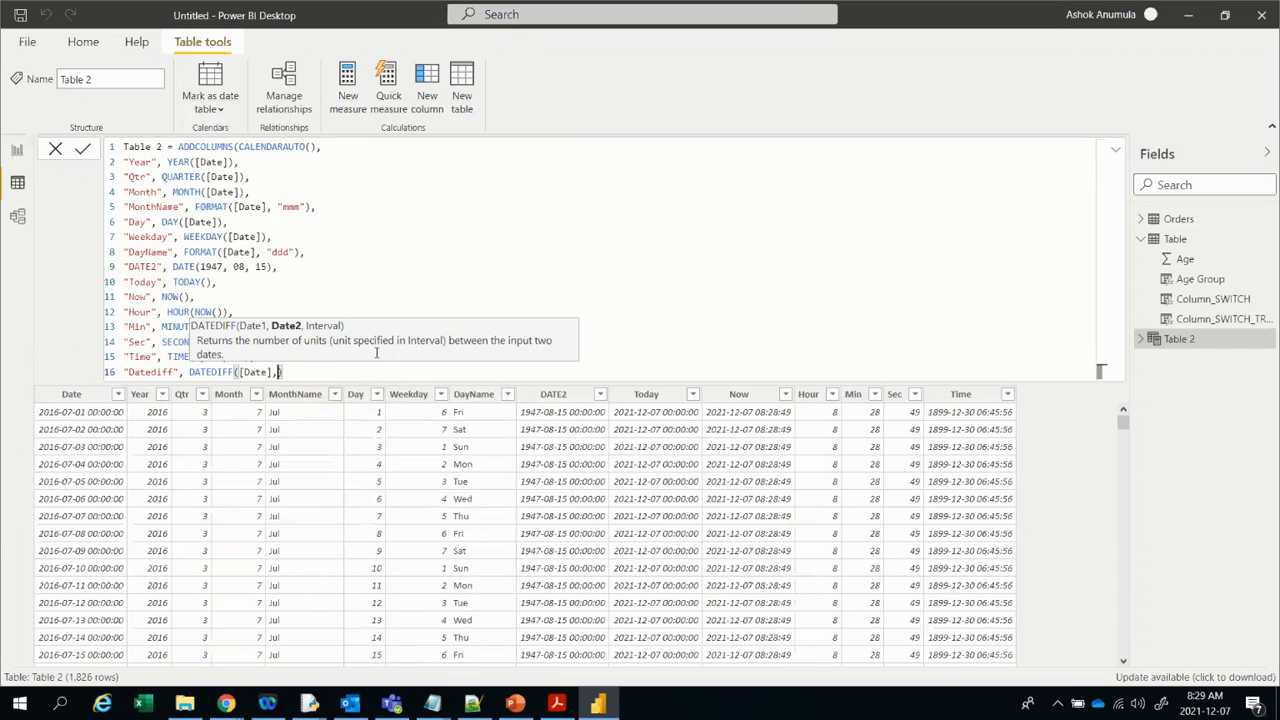
text(today)
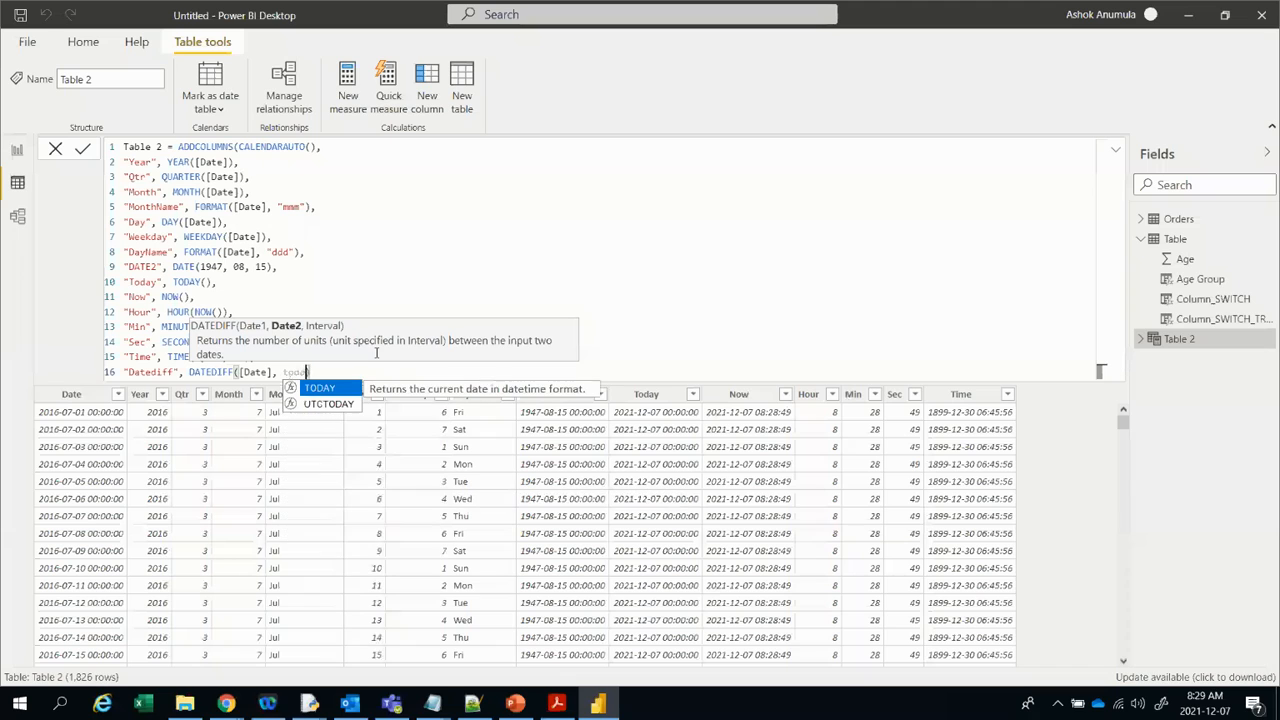
key(Tab)
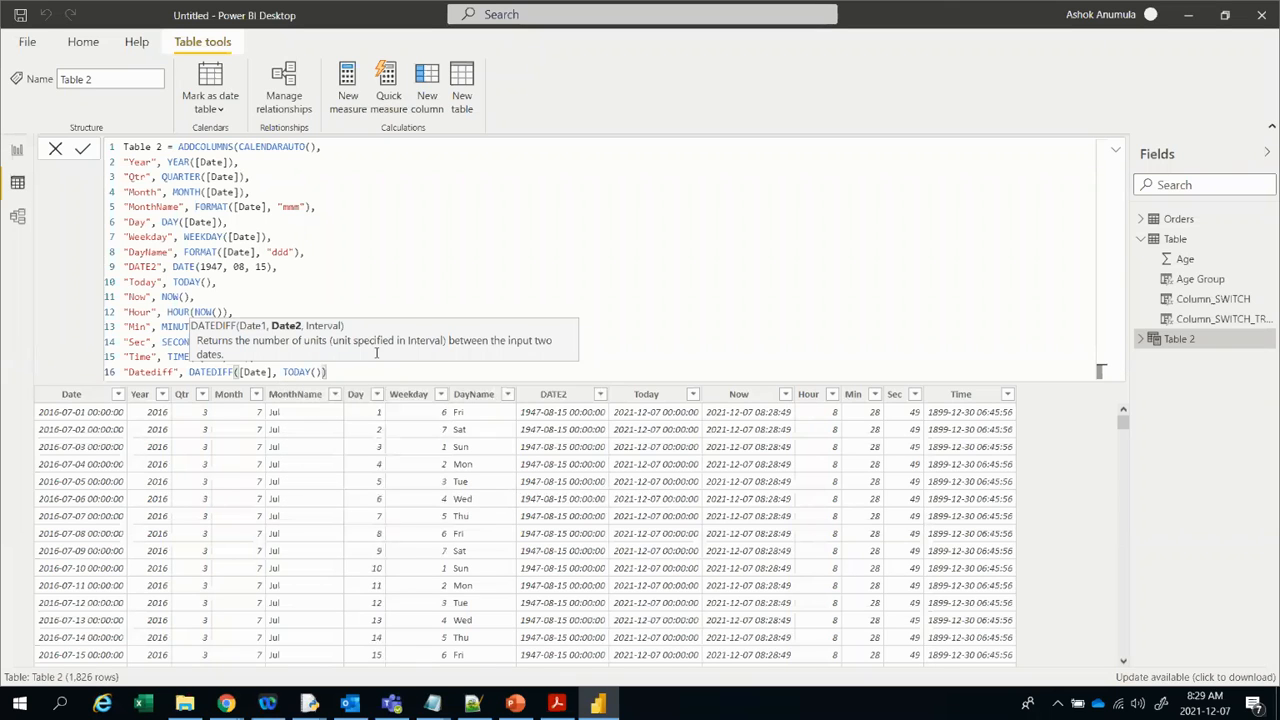
text(,)
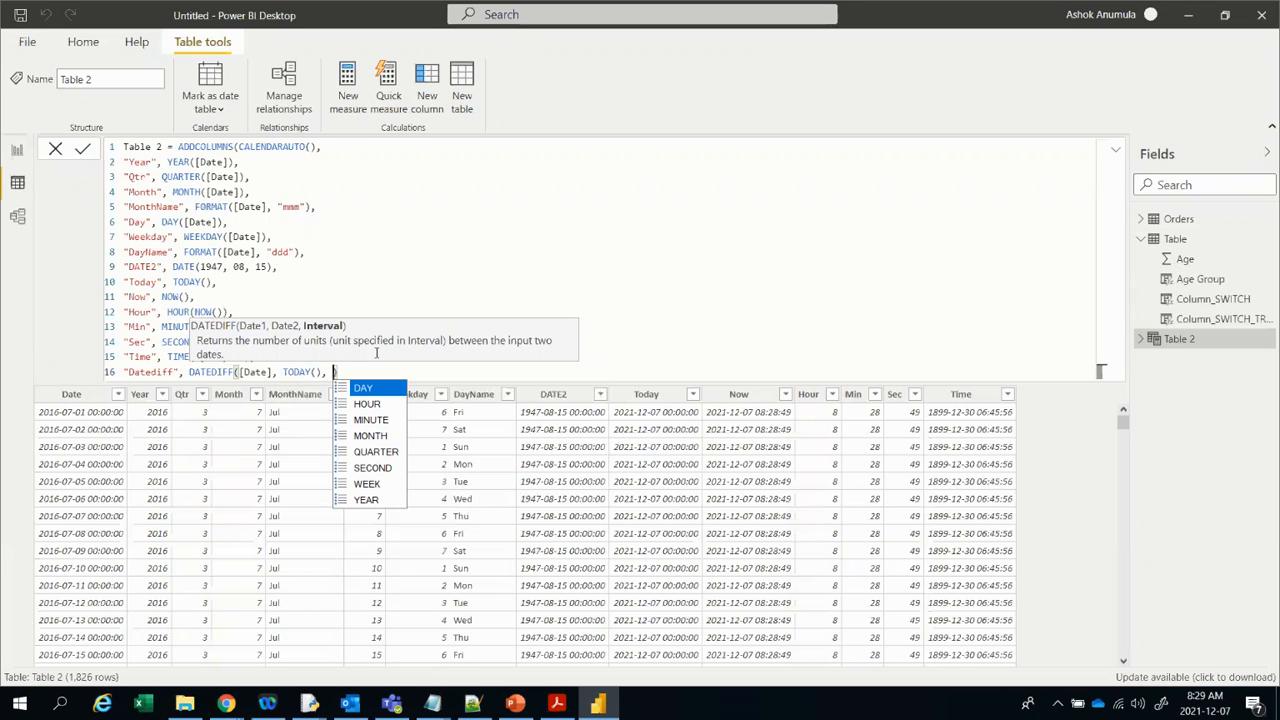
click(366, 500)
click(374, 503)
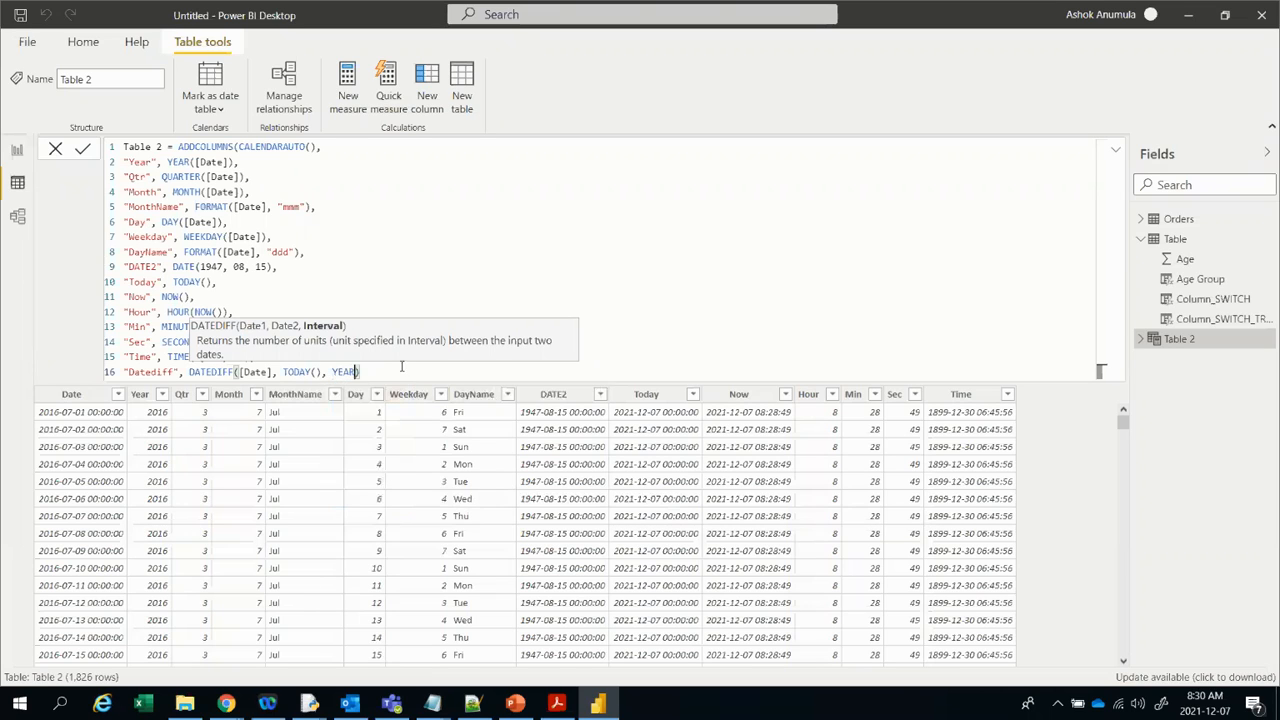
text())
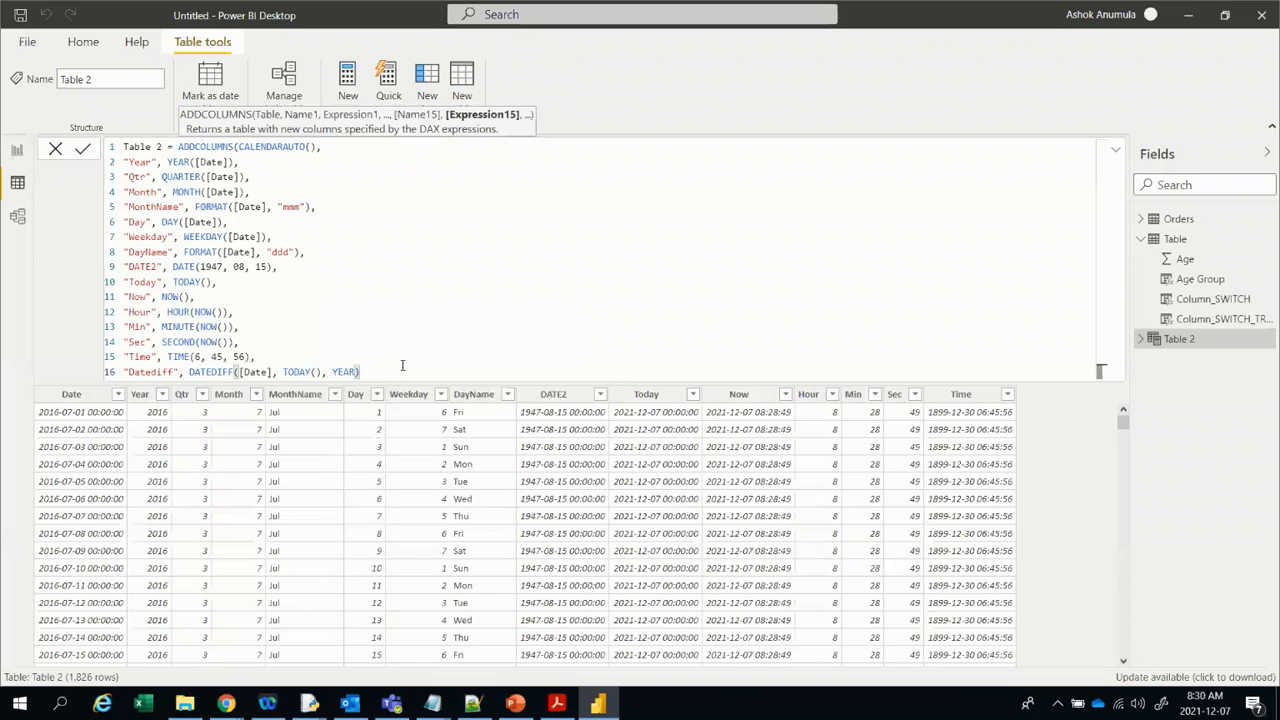
text())
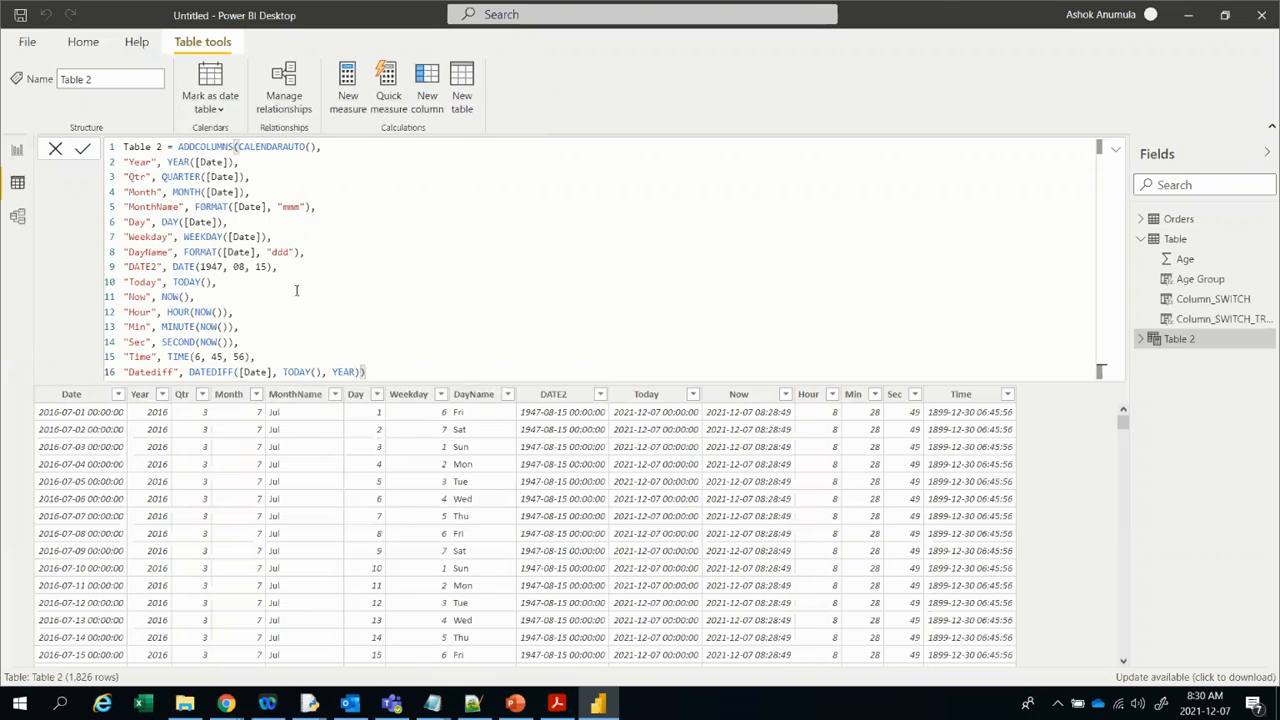
click(82, 150)
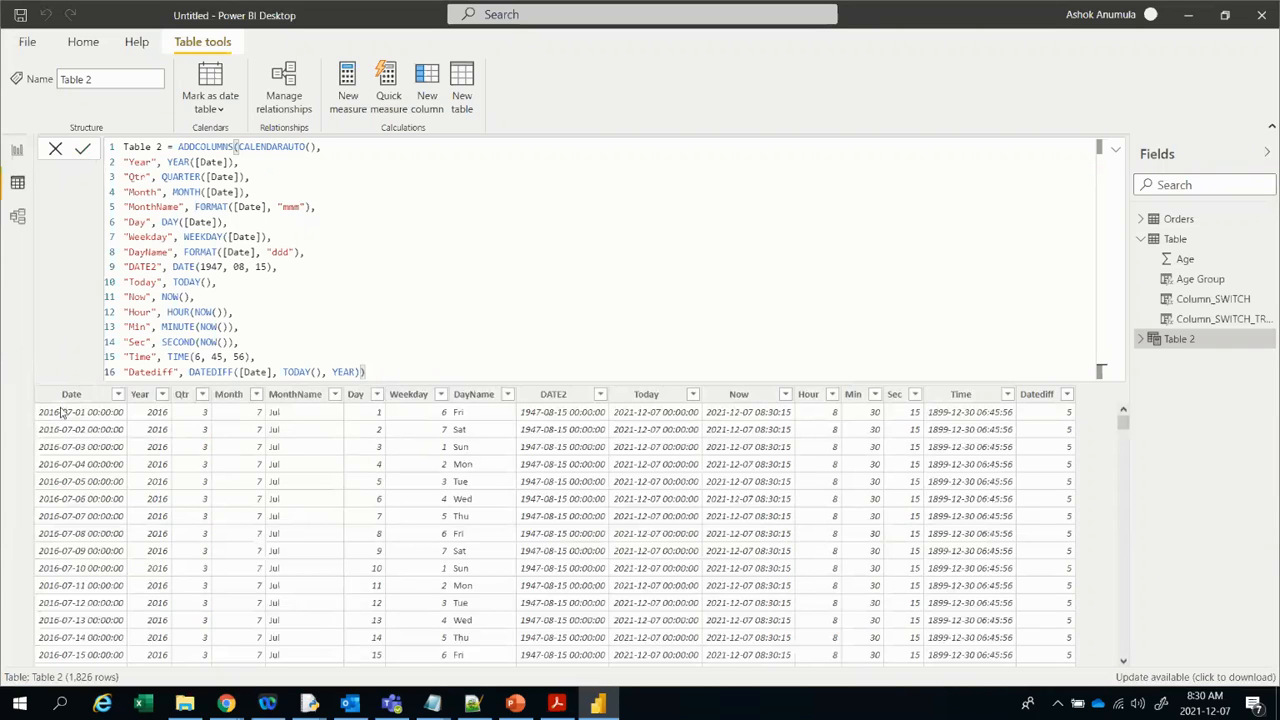
Step: Compare the Datediff values with the Date column down through the 2016 and 2014 rows, and check the function list in the syllabus PDF
drag(32, 401, 125, 421)
mouse_move(1062, 404)
mouse_down()
mouse_move(1084, 418)
mouse_move(1058, 406)
mouse_up()
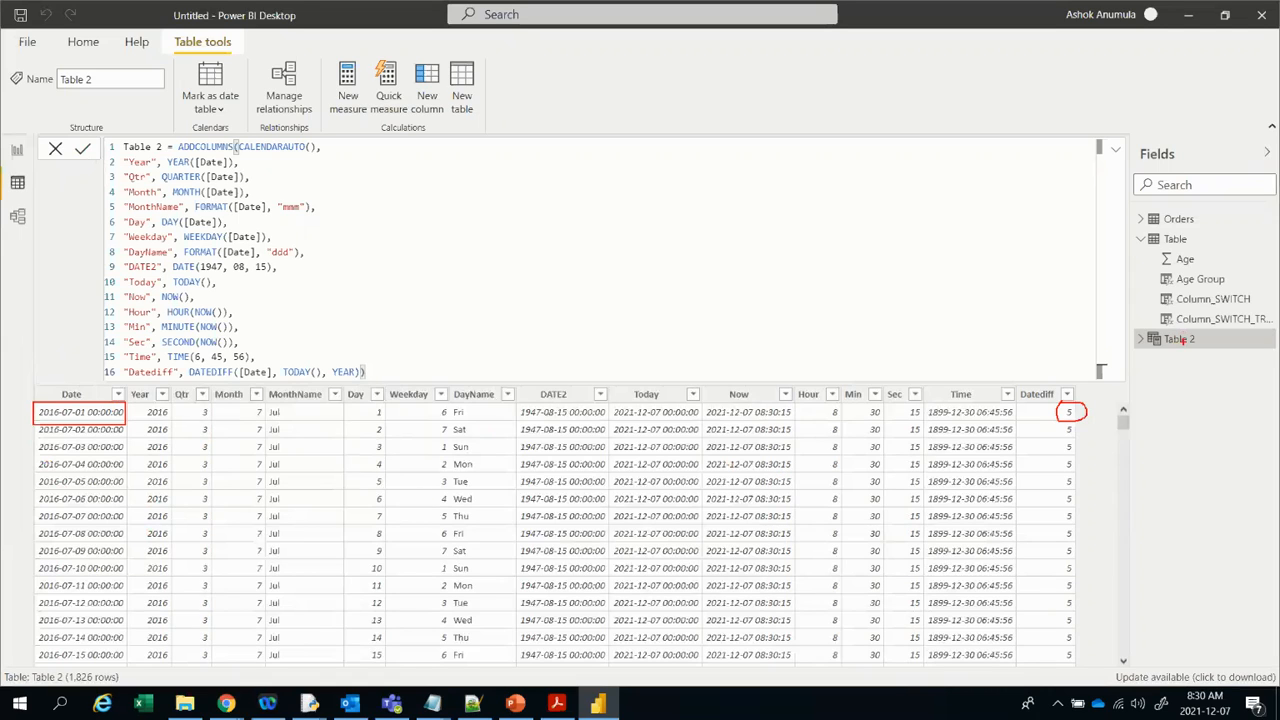
key(Escape)
scroll(910, 500, down, 15)
scroll(910, 505, down, 15)
scroll(912, 510, down, 20)
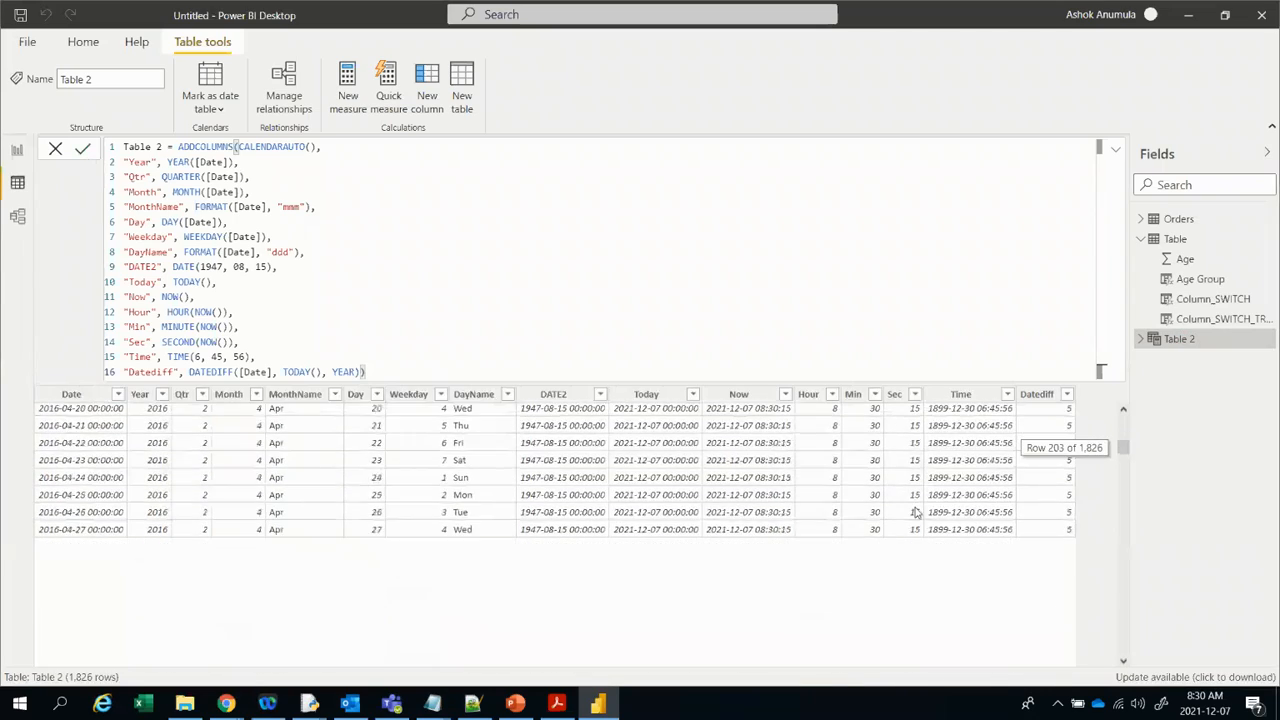
scroll(932, 497, down, 20)
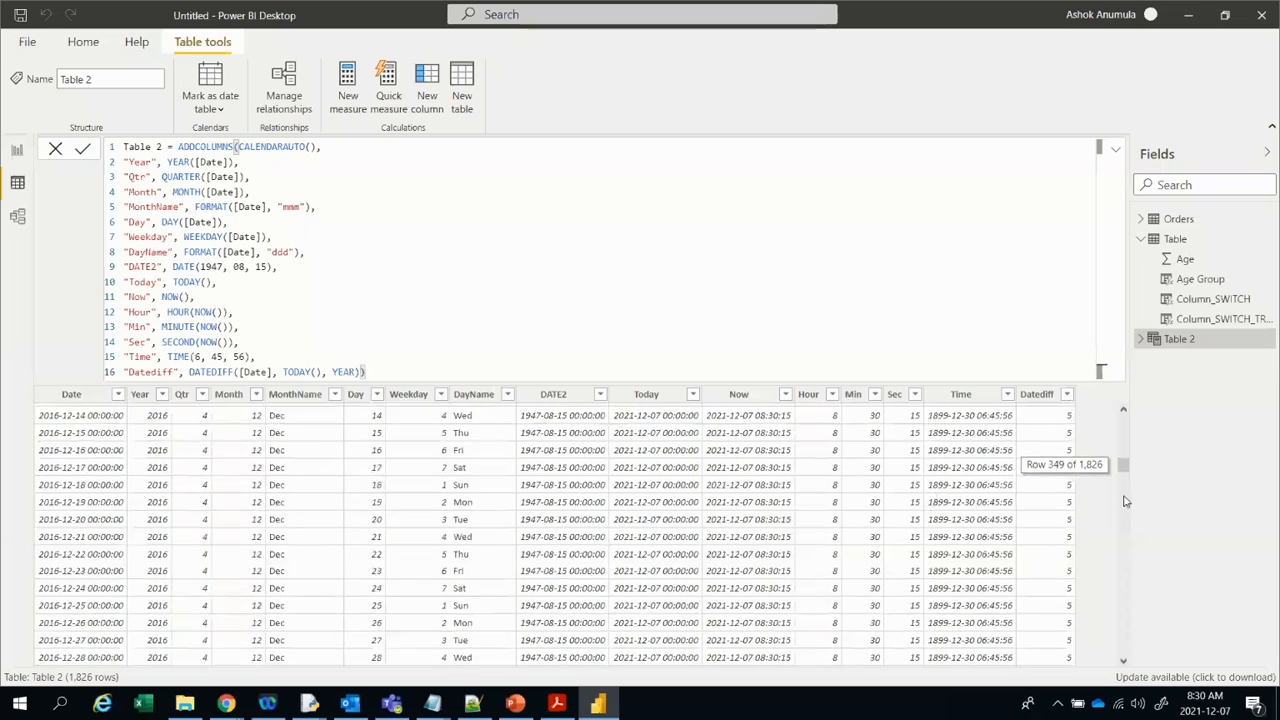
scroll(1051, 514, down, 4)
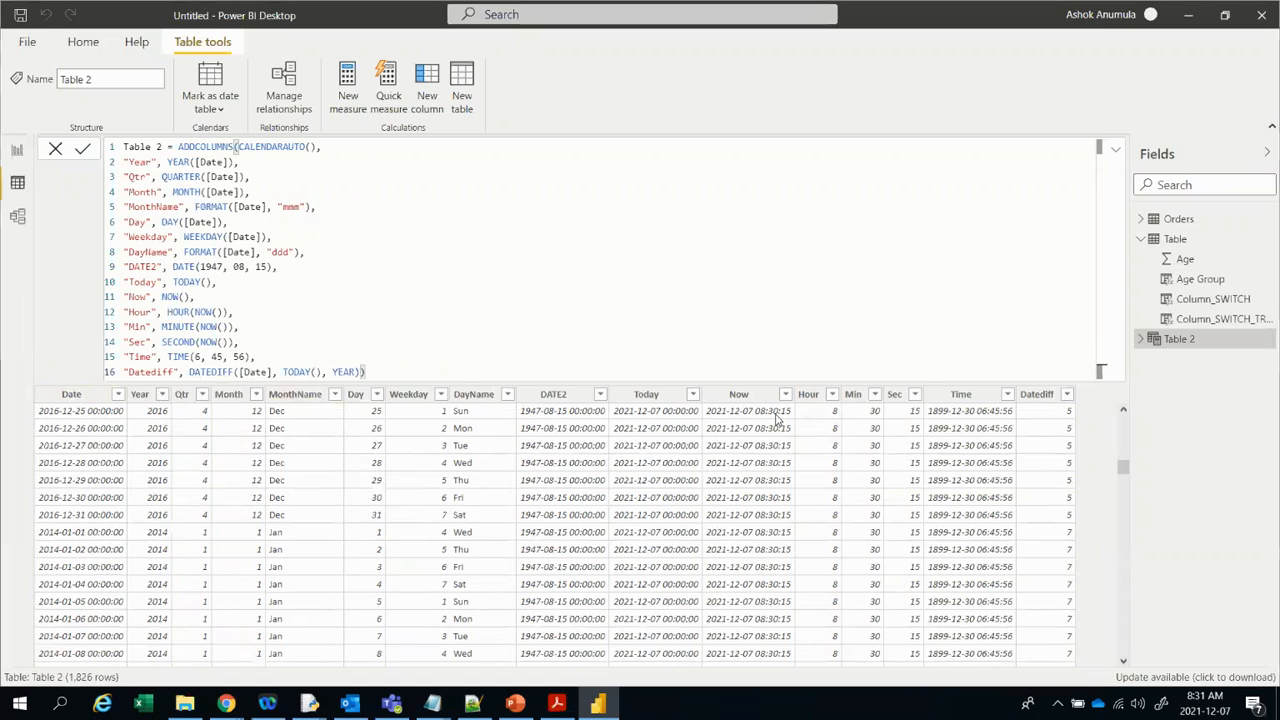
key(alt+Tab)
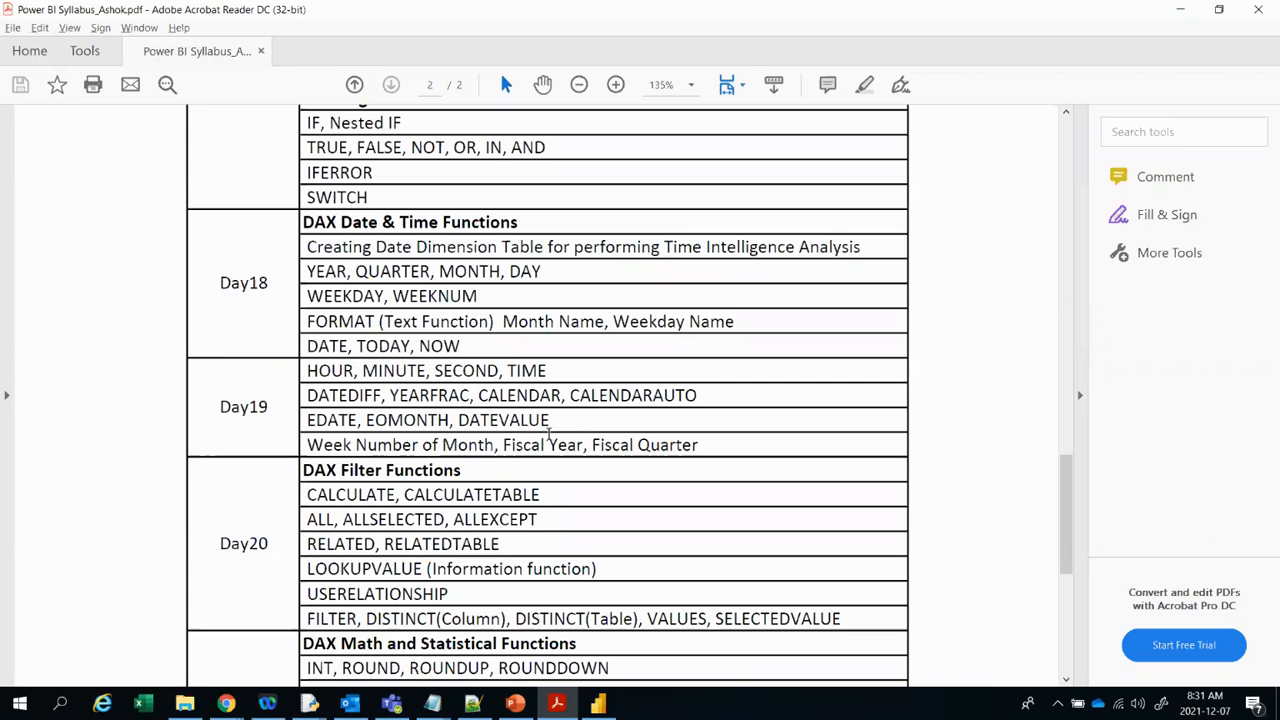
key(alt+Tab)
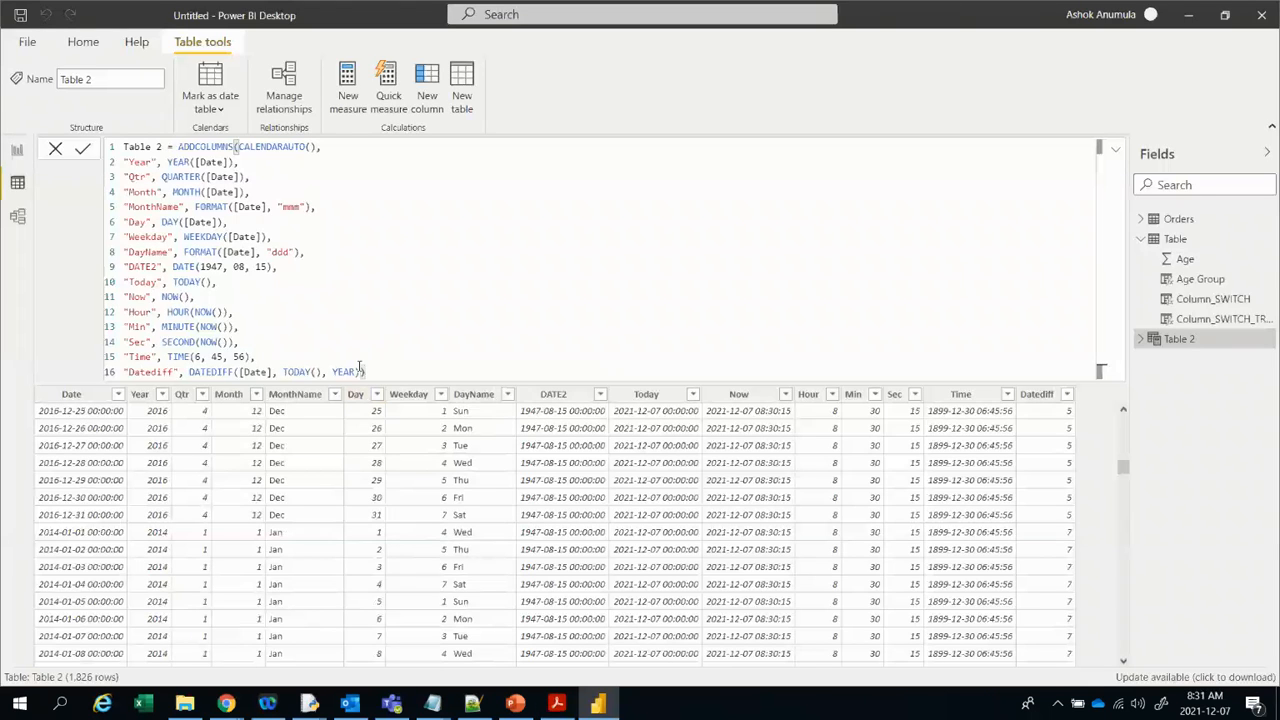
Step: Add a "YearFrac" column using the YEARFRAC function on a new line of the Table 2 formula
text(,)
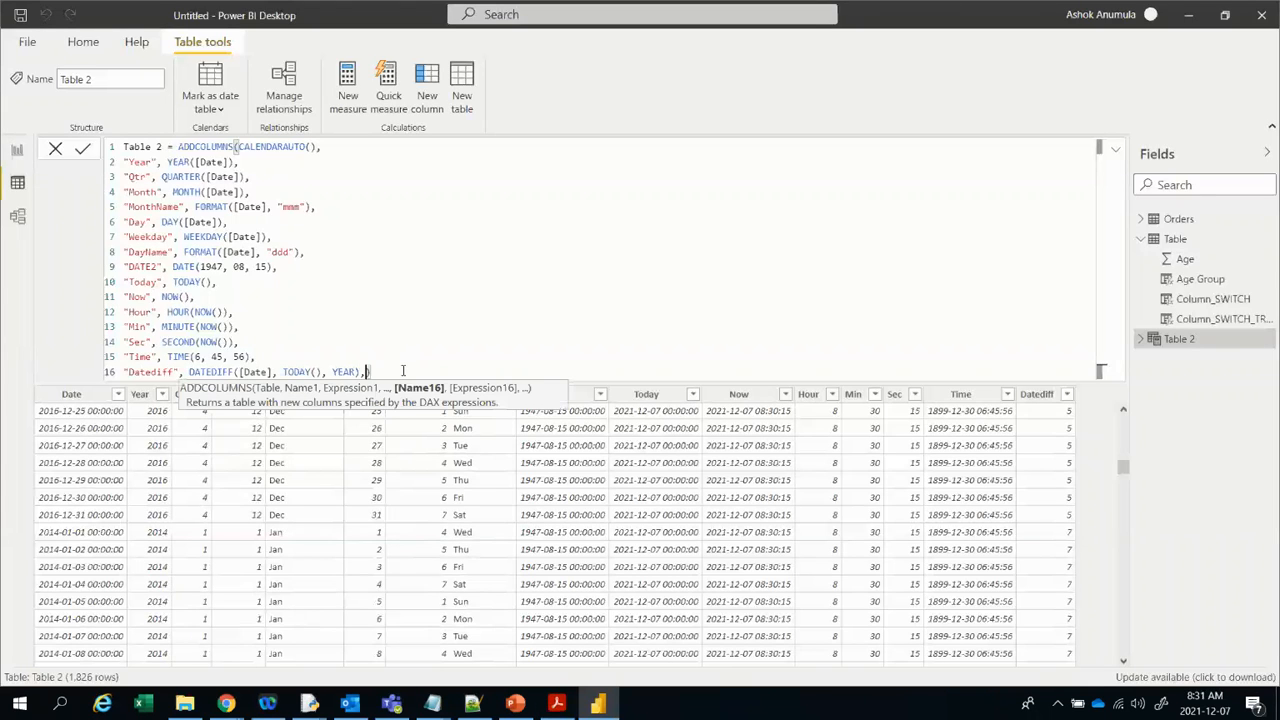
key(shift+Return)
text("Y)
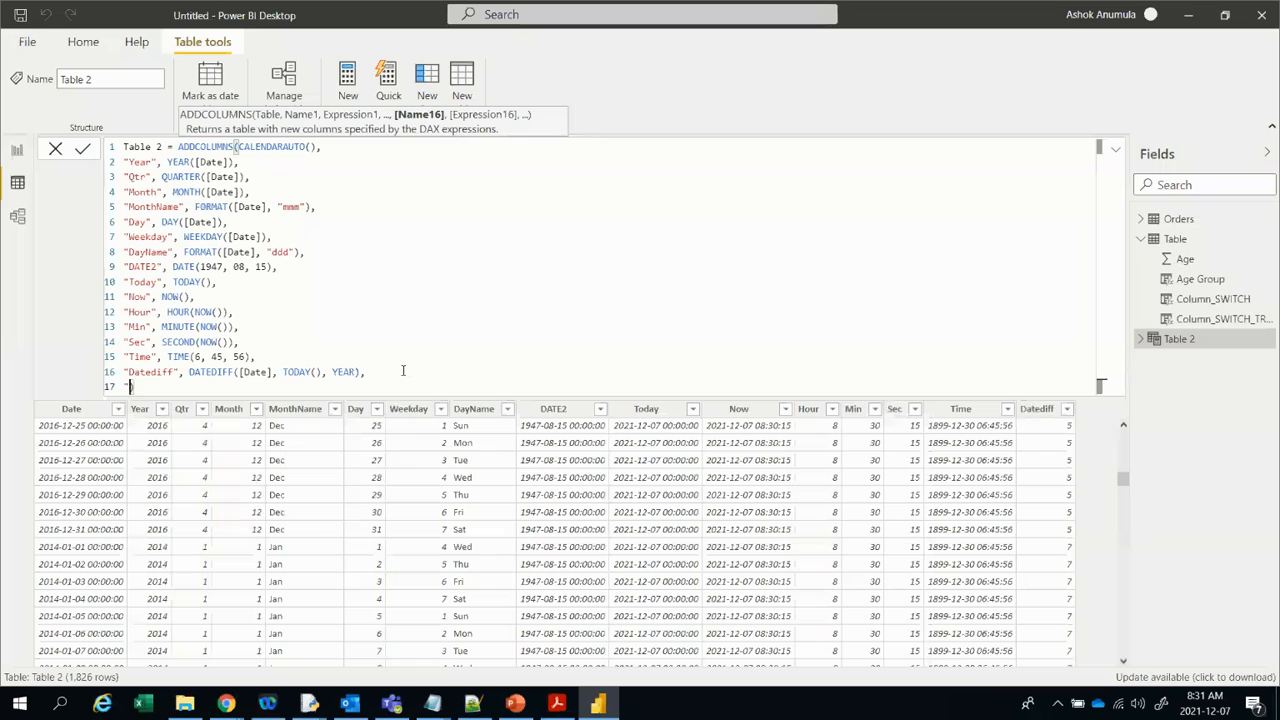
text(earFrac", )
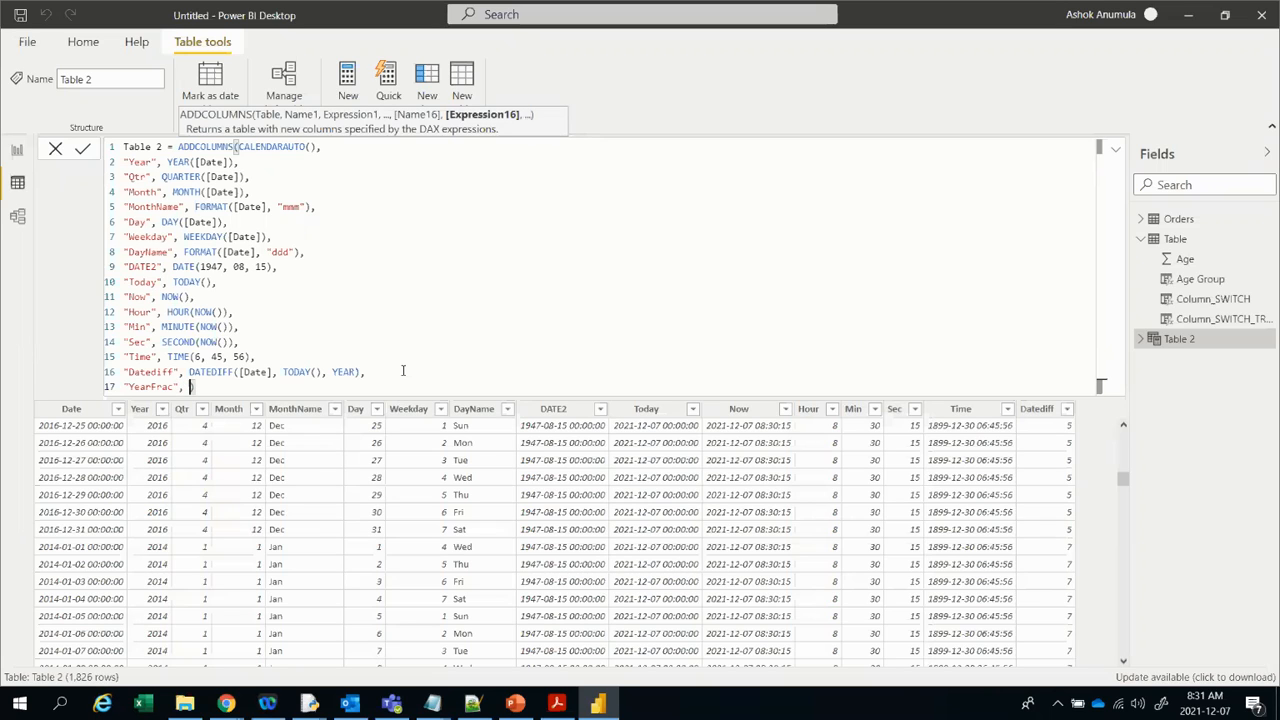
text(YEar)
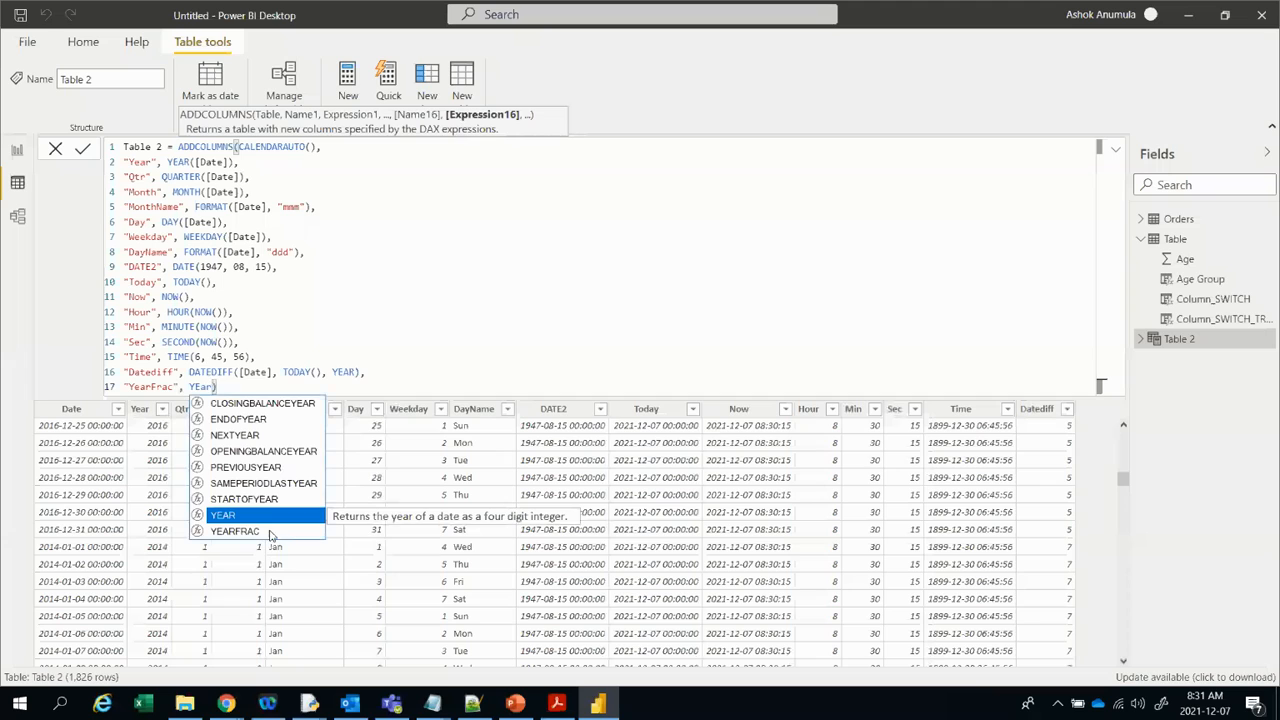
key(Down)
key(Tab)
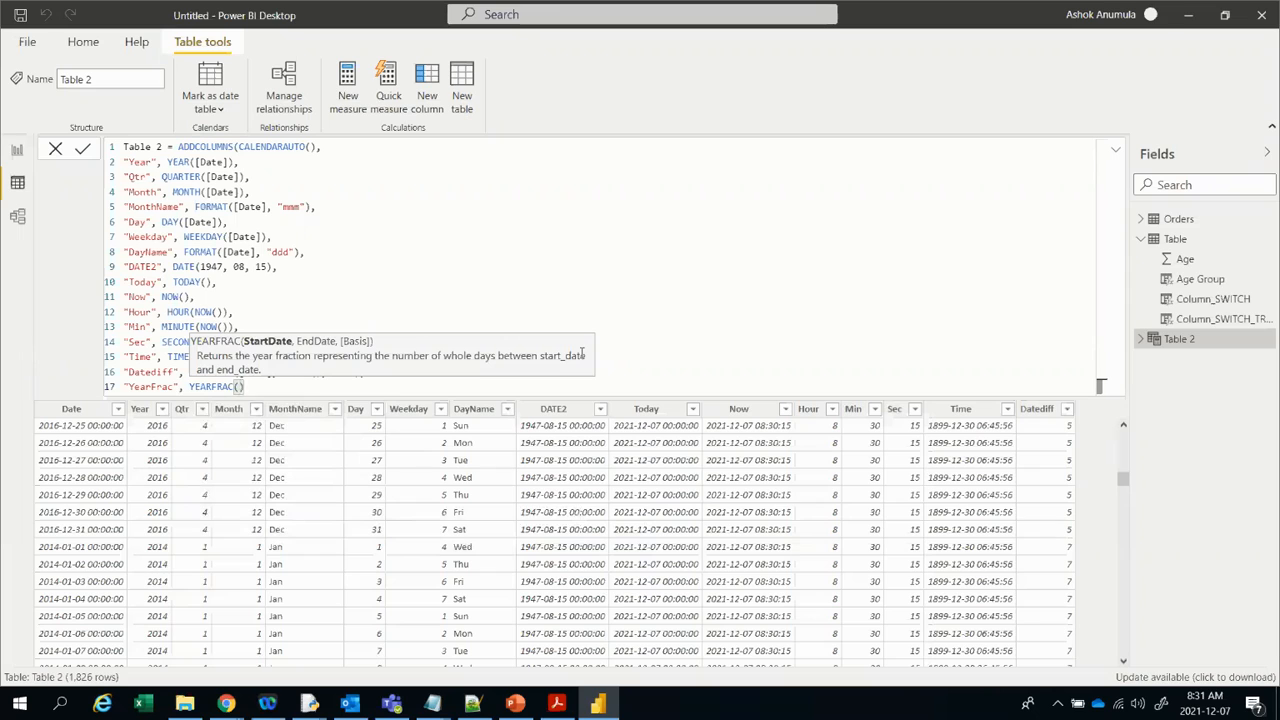
Step: Enter [Date] as the start date and TODAY() as the end date of the YEARFRAC expression
text(dat)
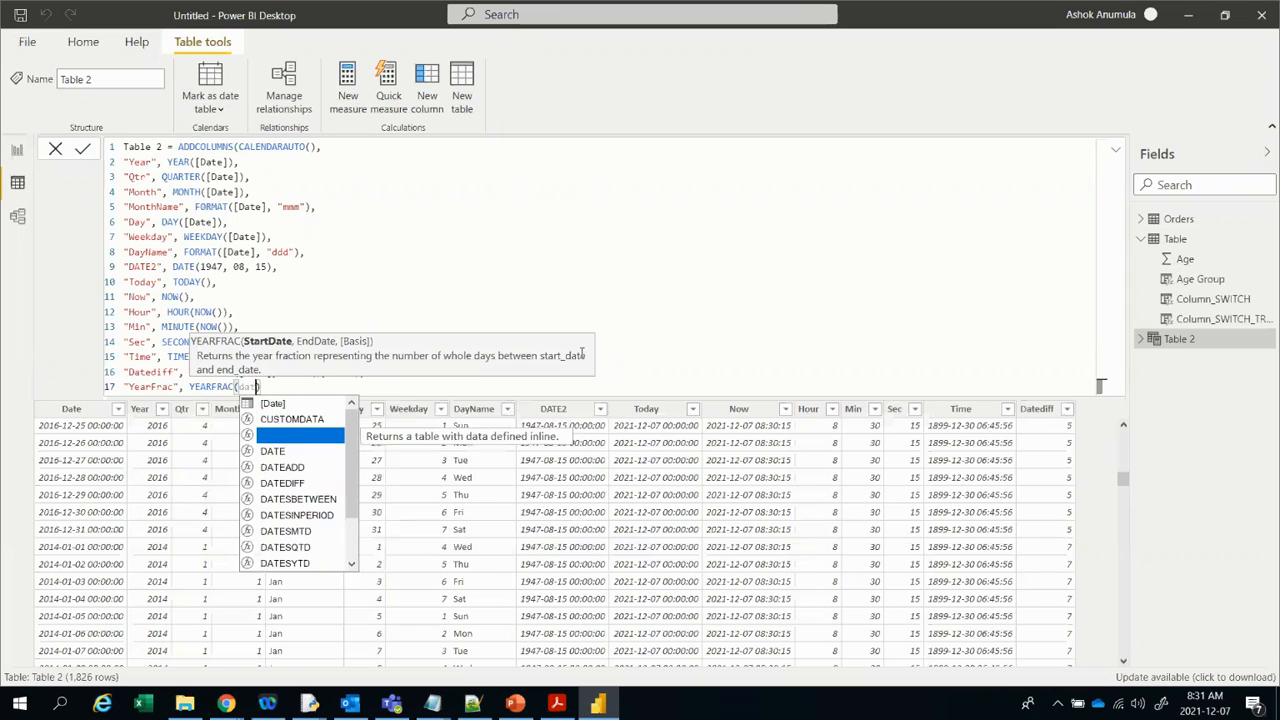
text(e)
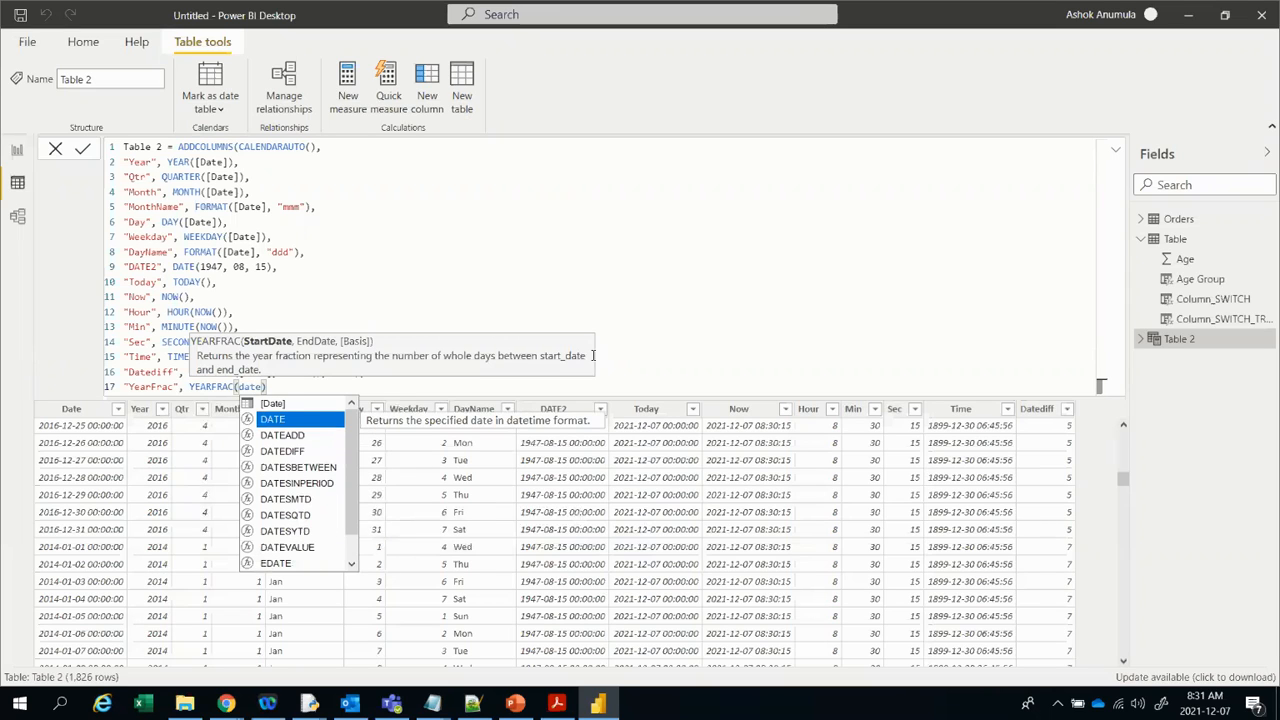
click(273, 404)
text(, )
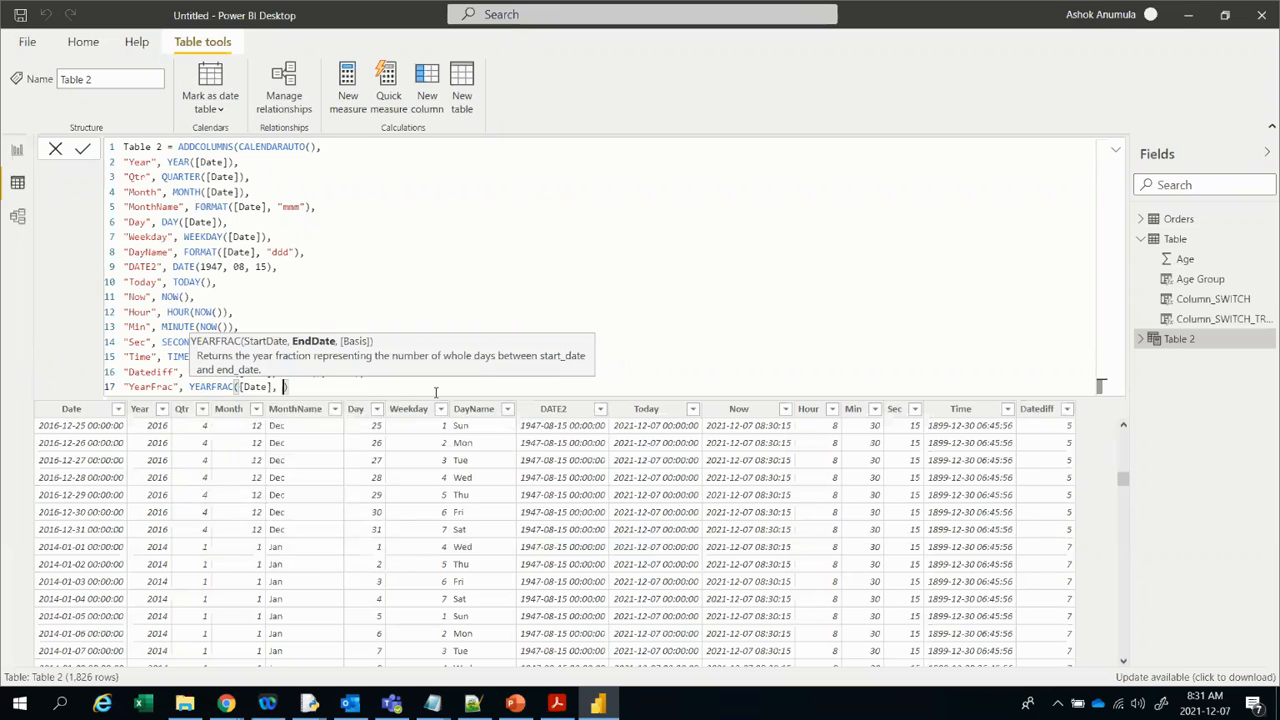
text(today)
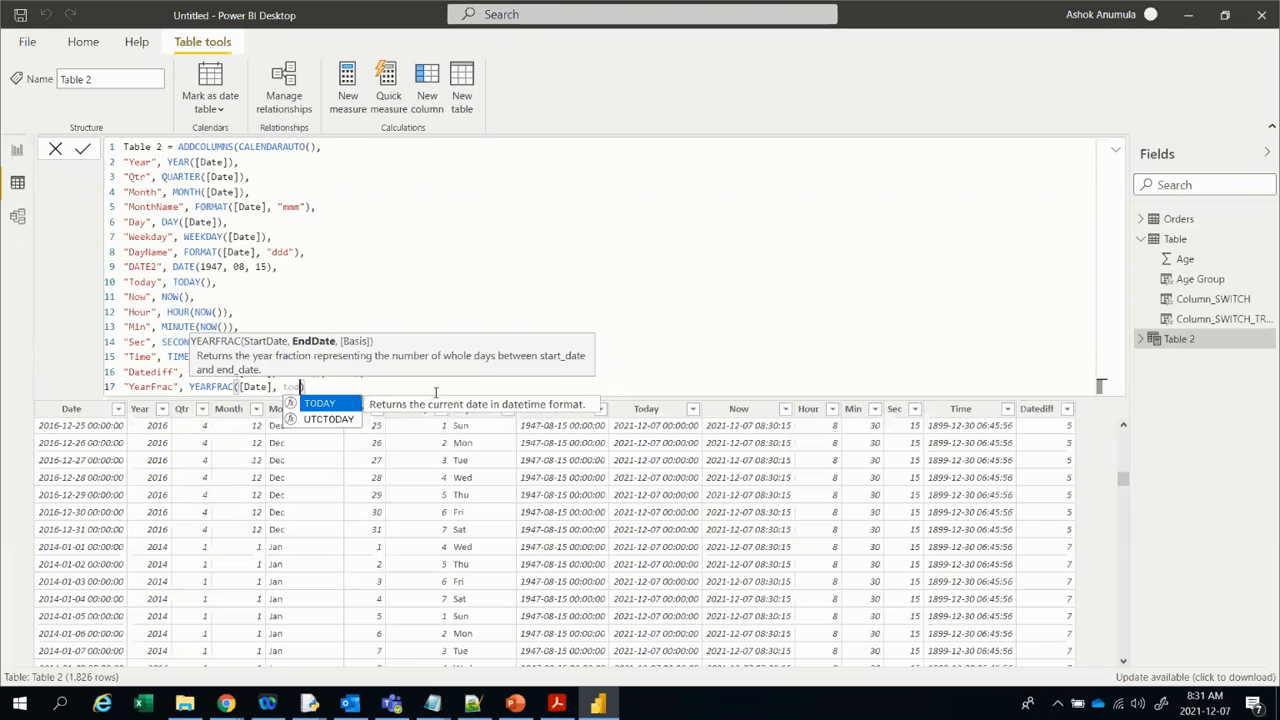
key(Tab)
text())
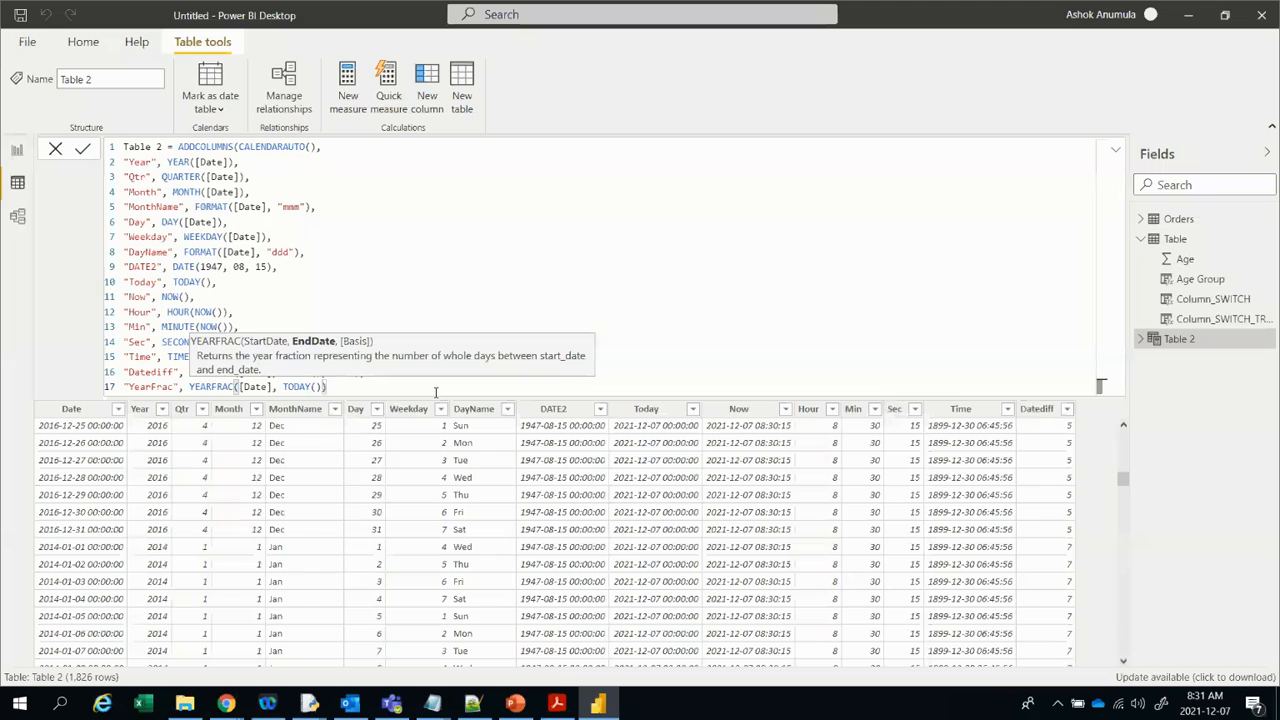
Step: Set the YEARFRAC basis to 3 (Actual/365), close the expression and commit the Table 2 formula
text(,)
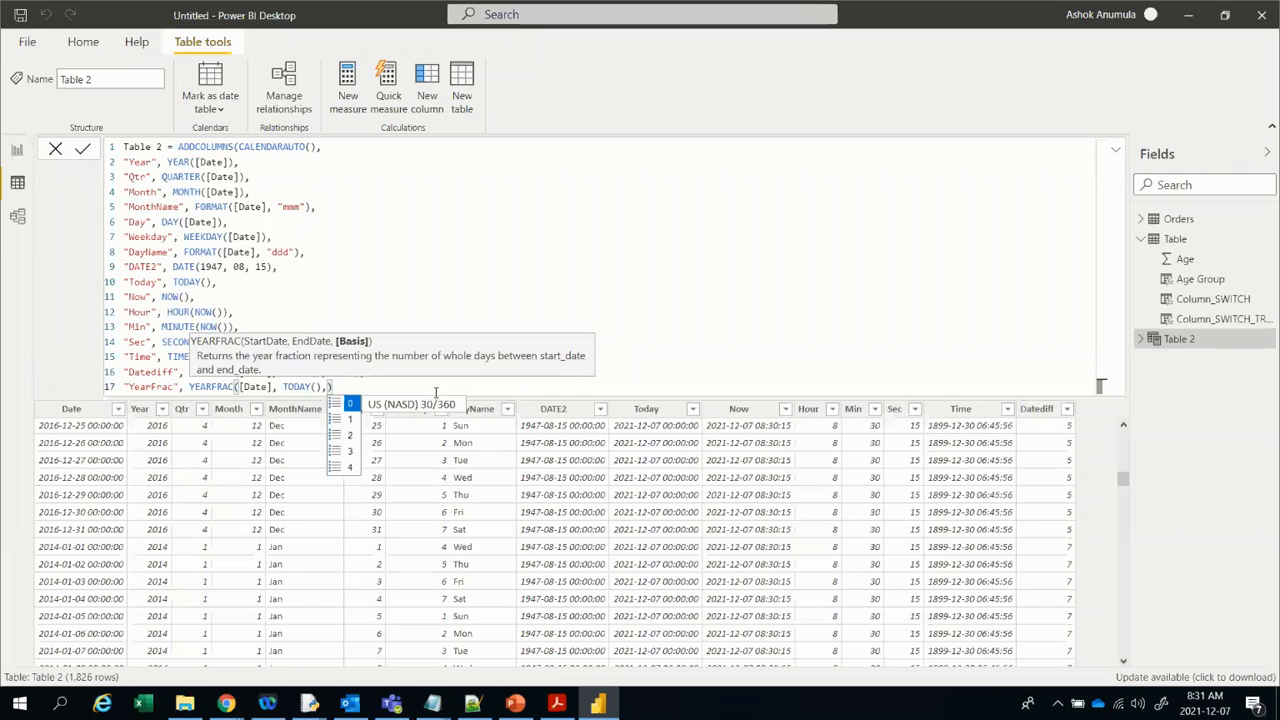
key(Escape)
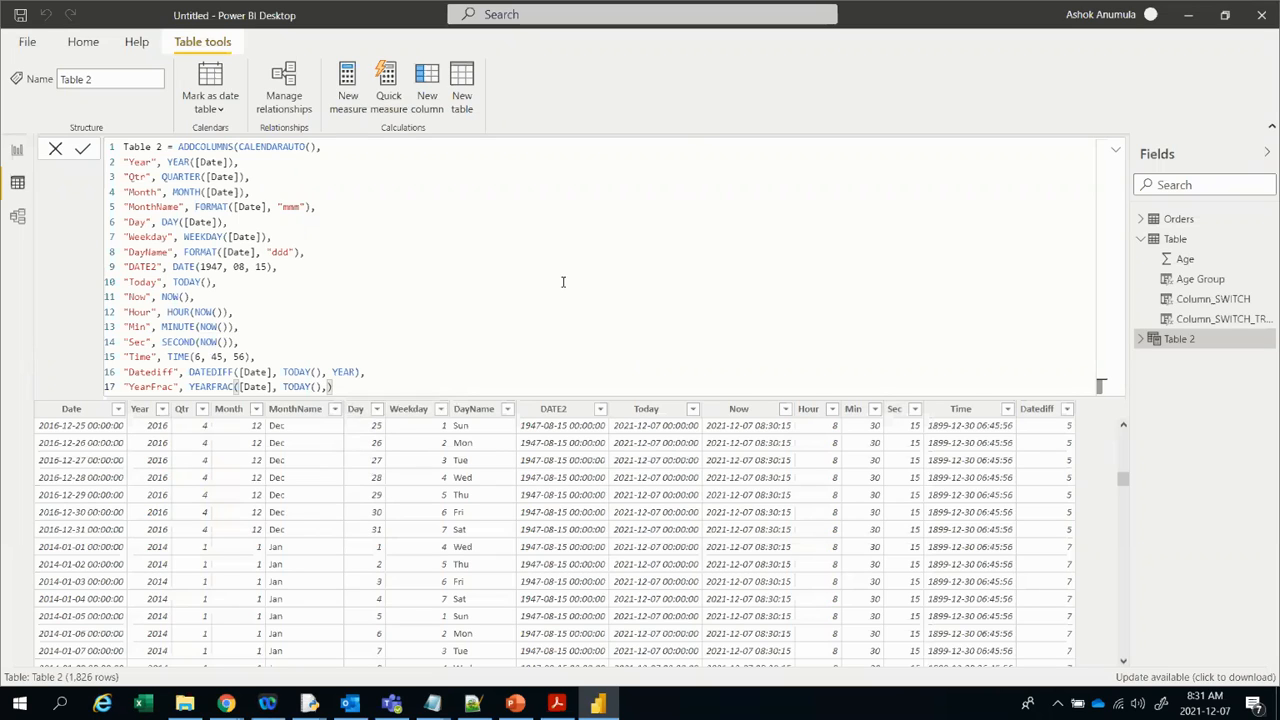
key(BackSpace)
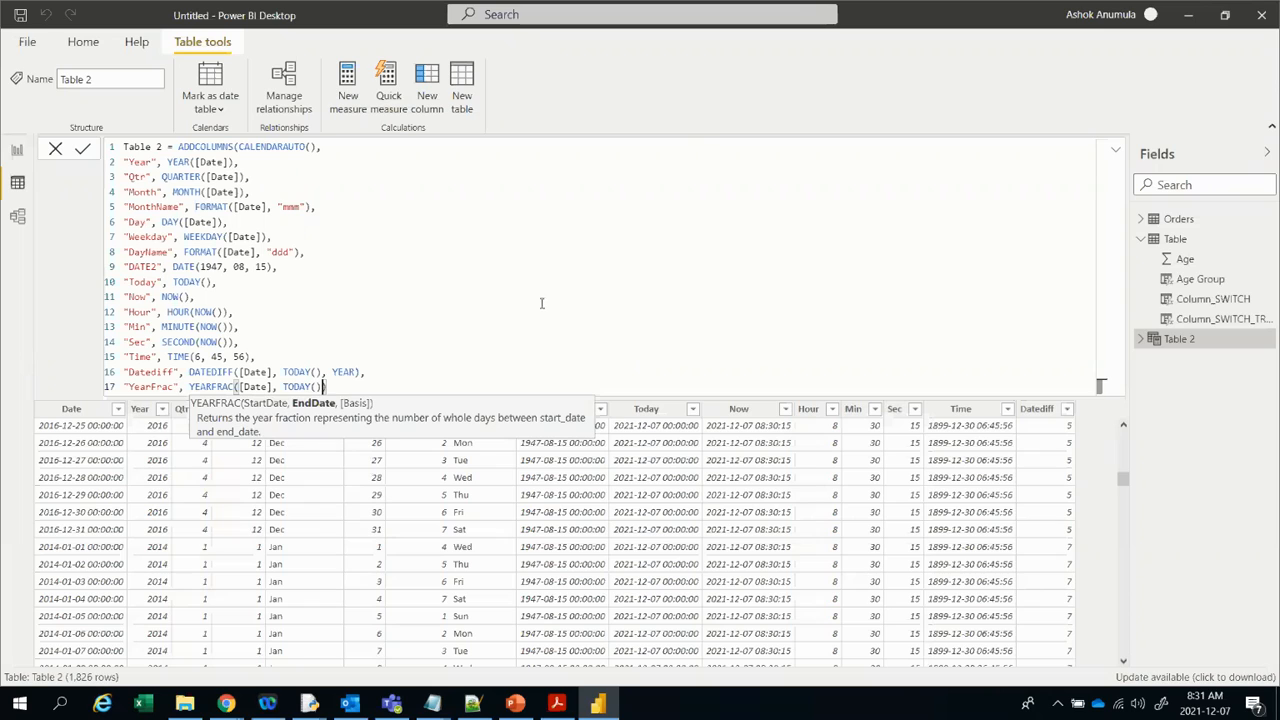
text(,)
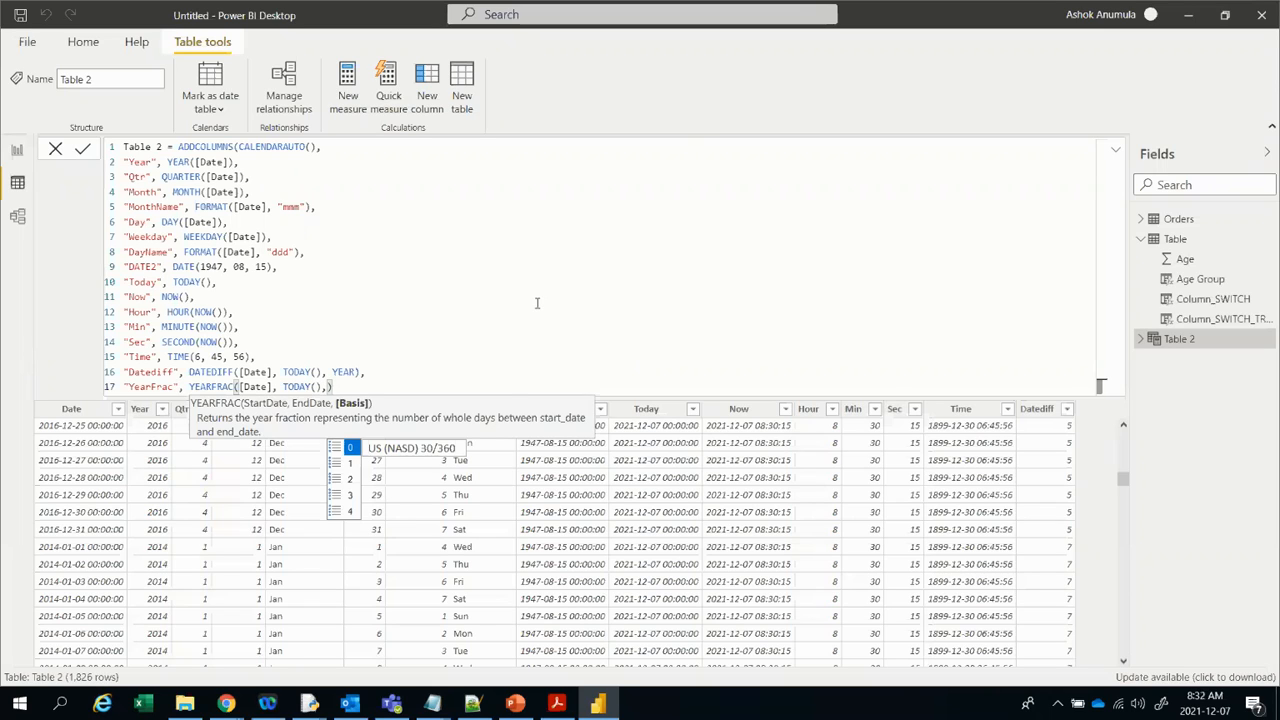
click(351, 465)
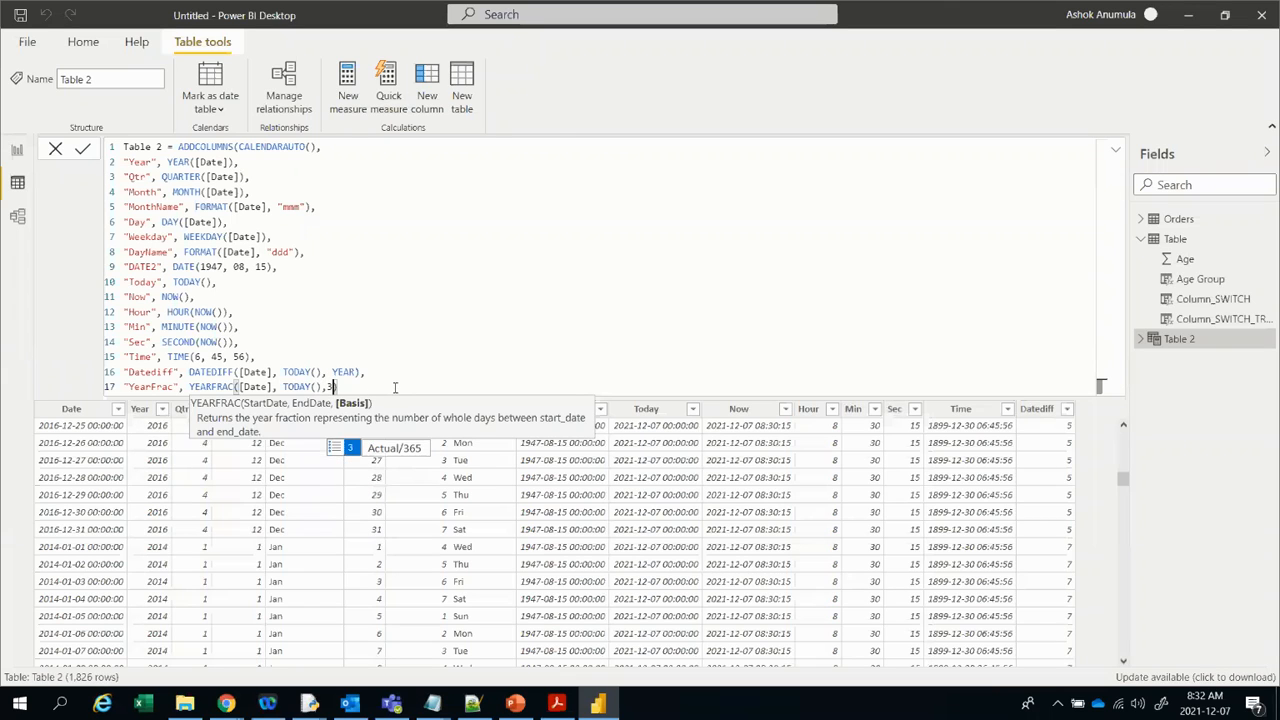
text(3)
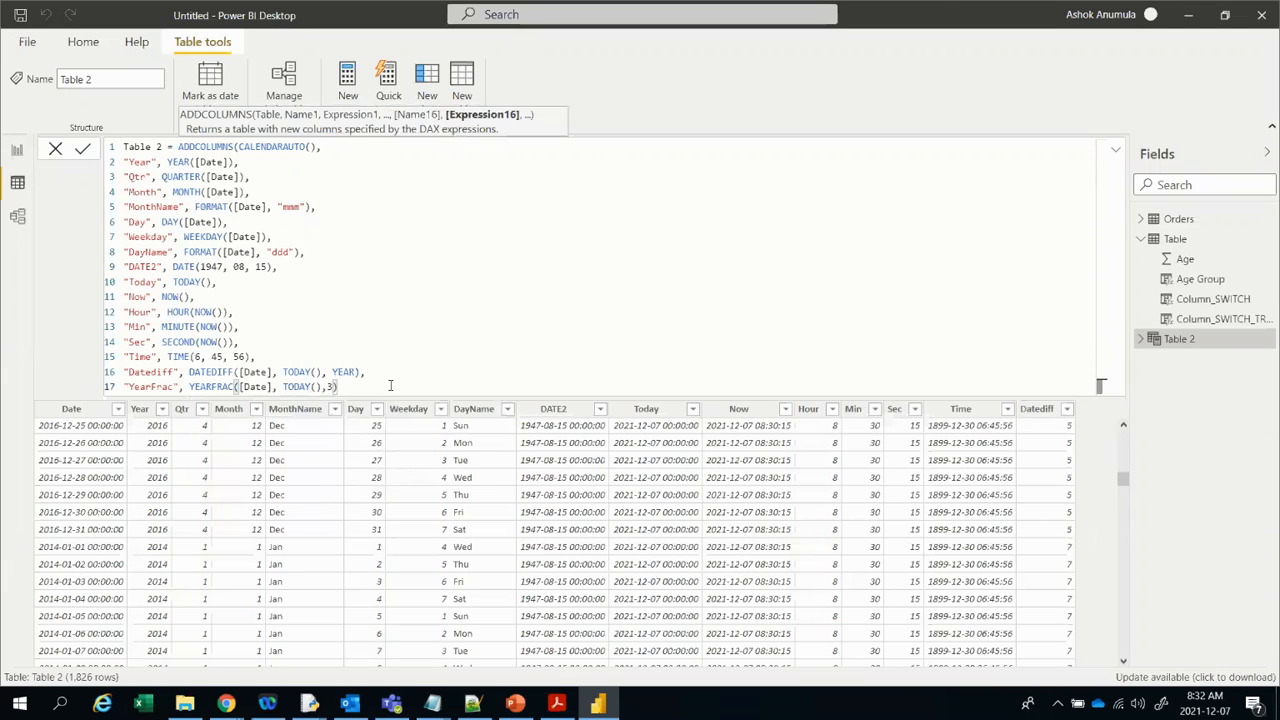
text())
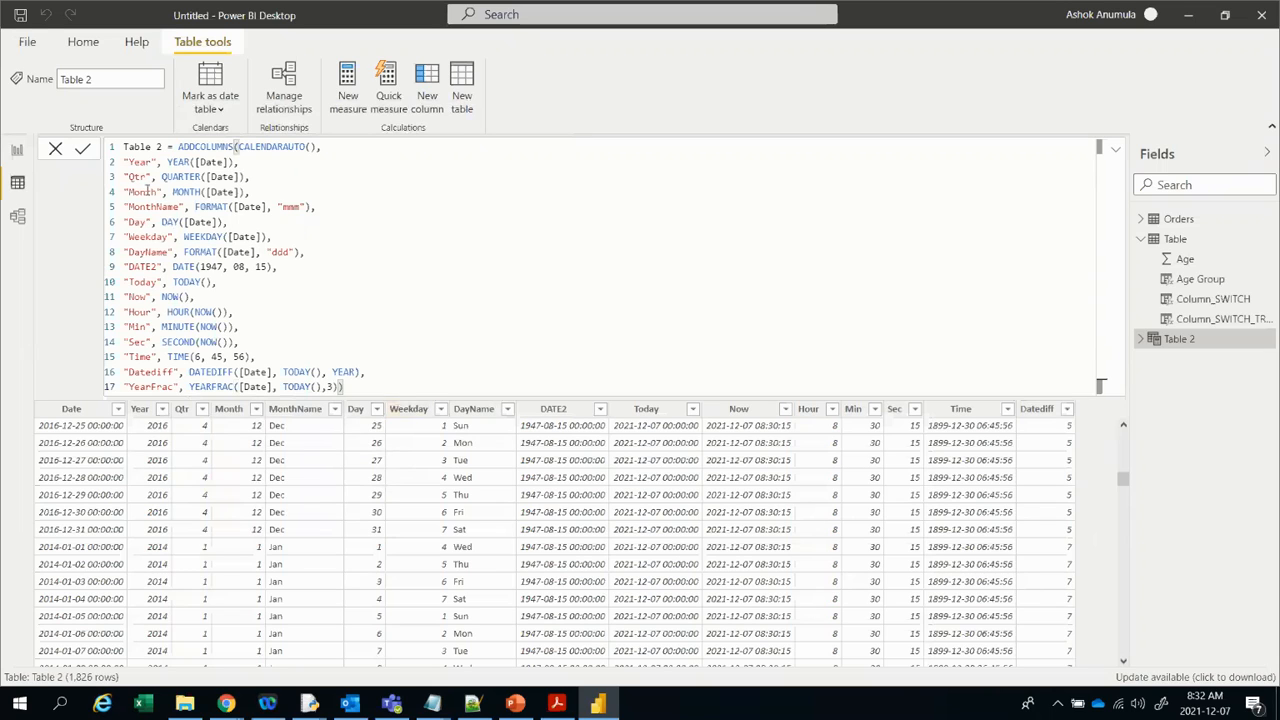
key(Return)
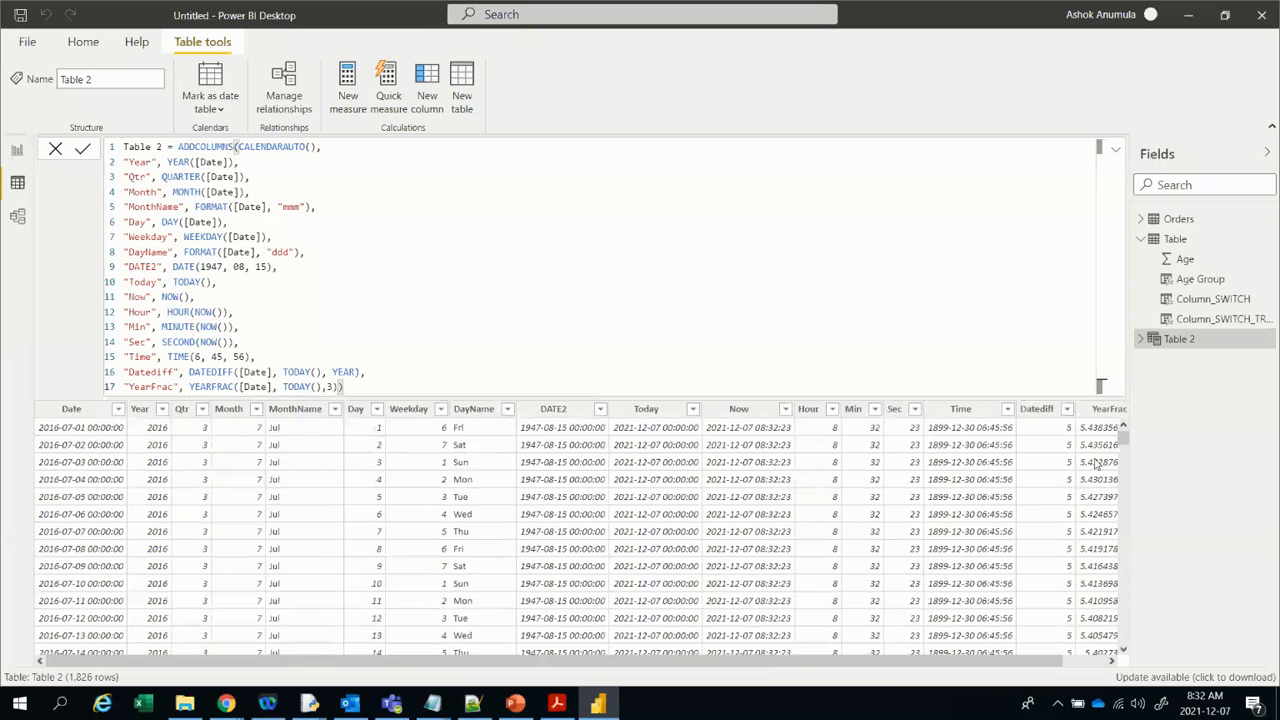
Step: Compare the YearFrac values with the Datediff and Date columns in the Table 2 rows
click(1106, 661)
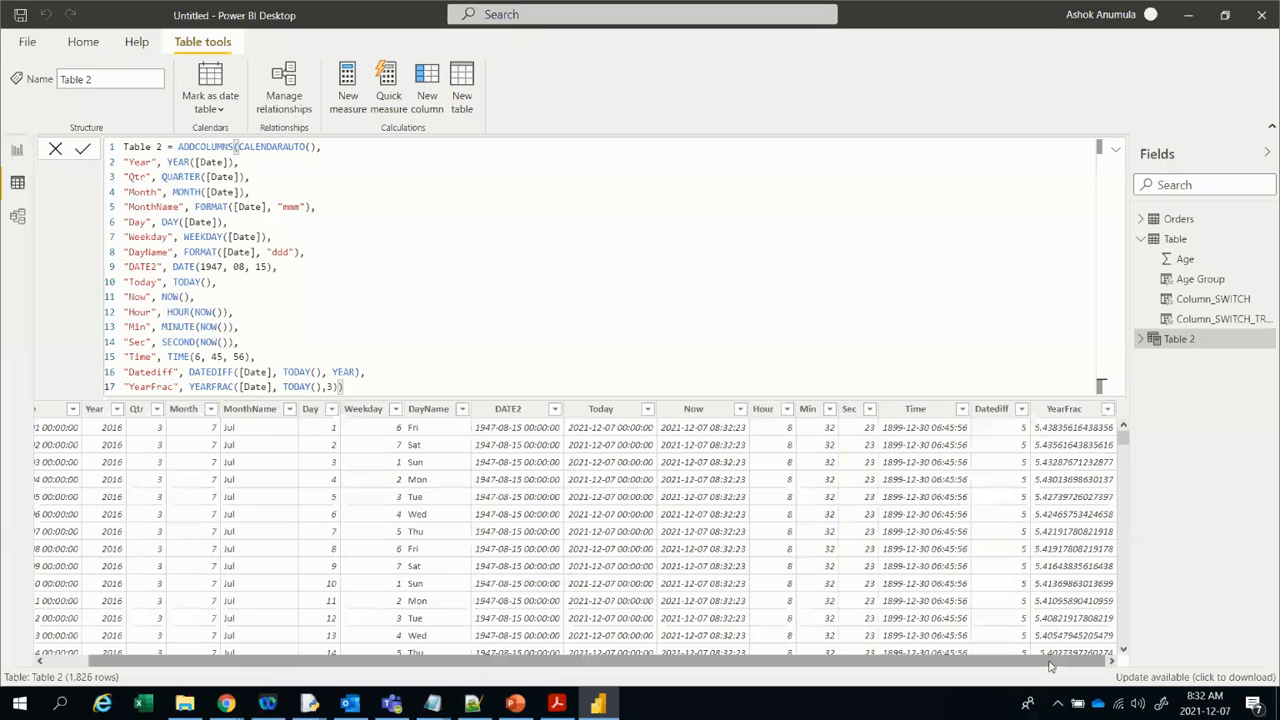
scroll(1062, 535, down, 10)
scroll(1064, 530, up, 10)
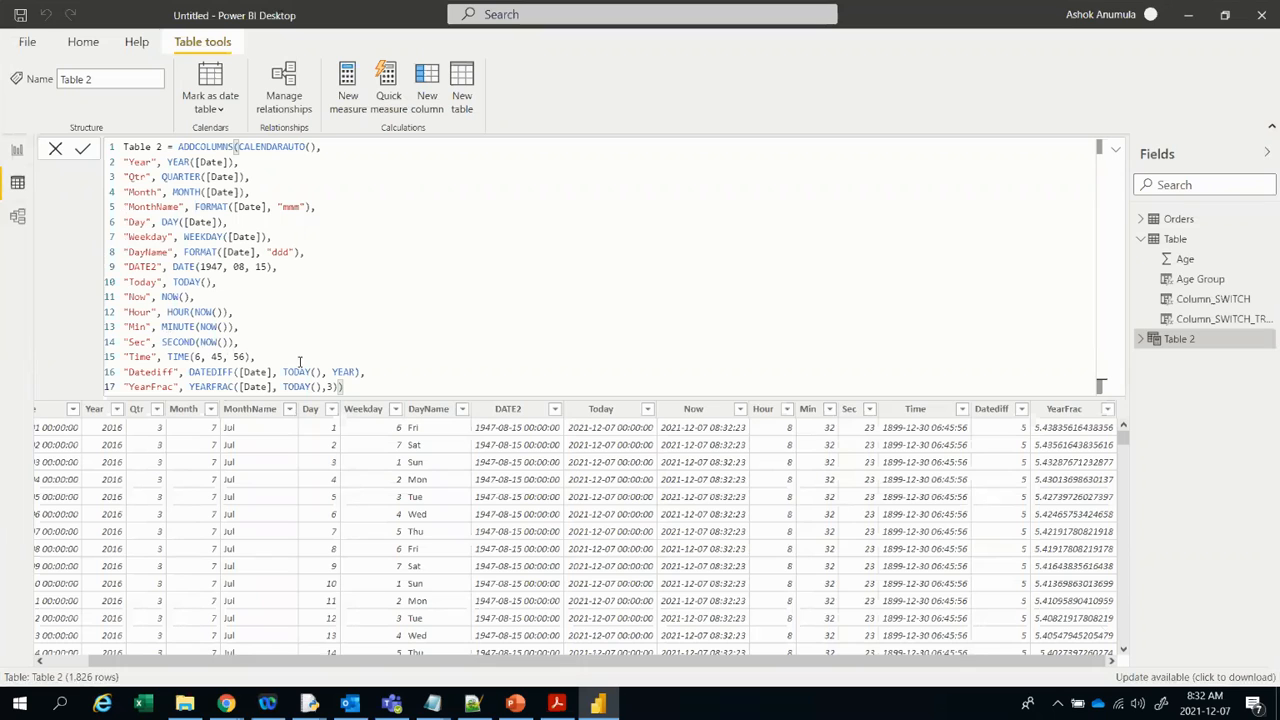
drag(319, 660, 190, 665)
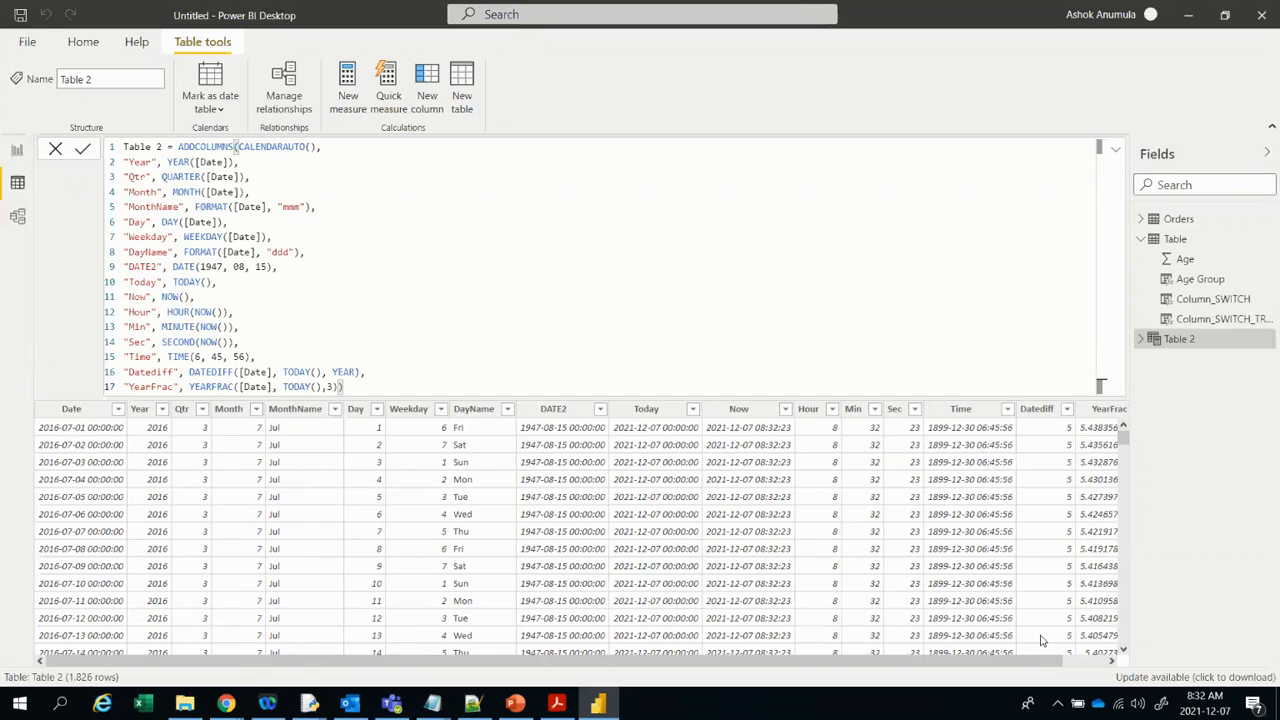
drag(1035, 661, 1092, 658)
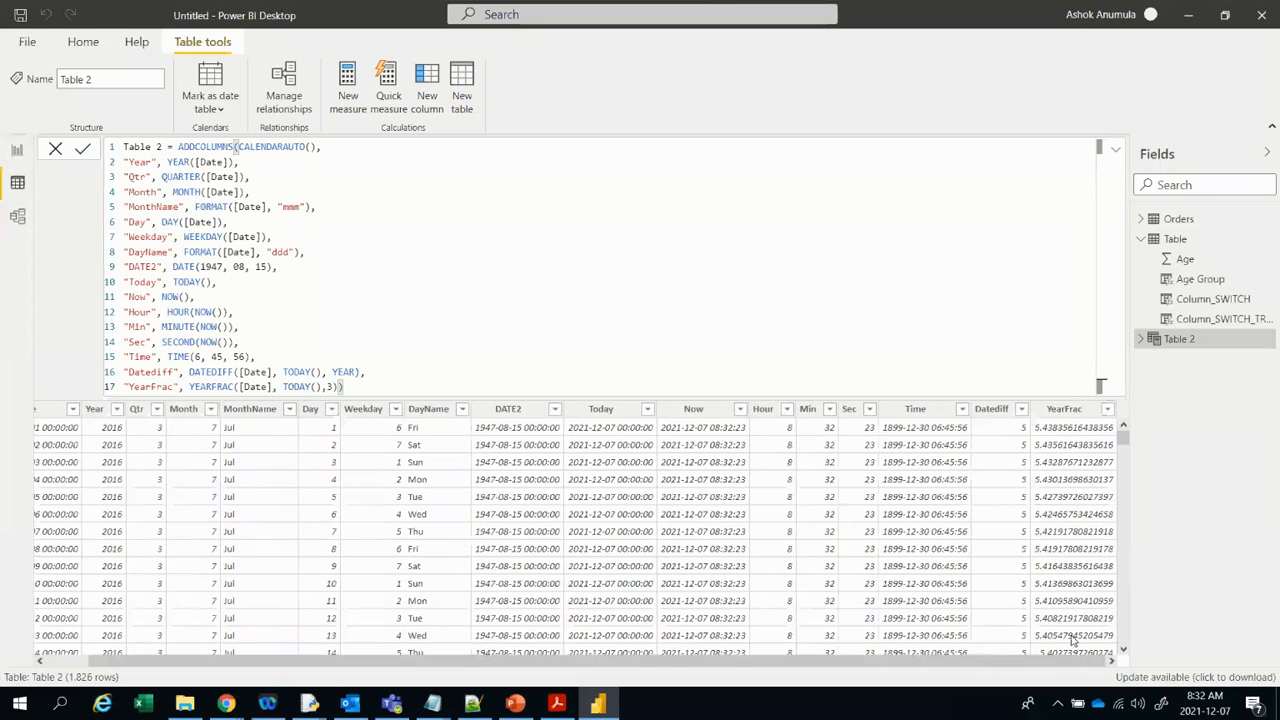
Step: Continue the Table 2 formula with a comma and new line after the YearFrac expression, and check the next functions in the syllabus PDF
click(376, 393)
text(,)
key(shift+Return)
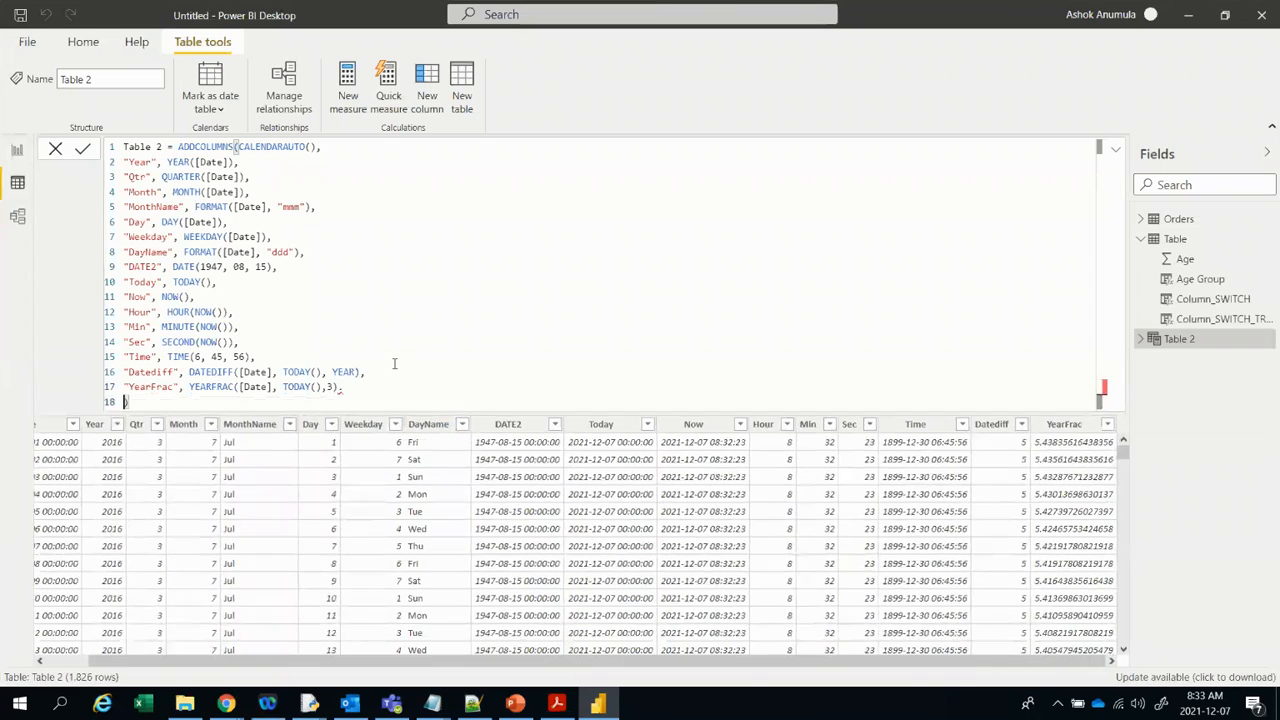
key(Left)
key(BackSpace)
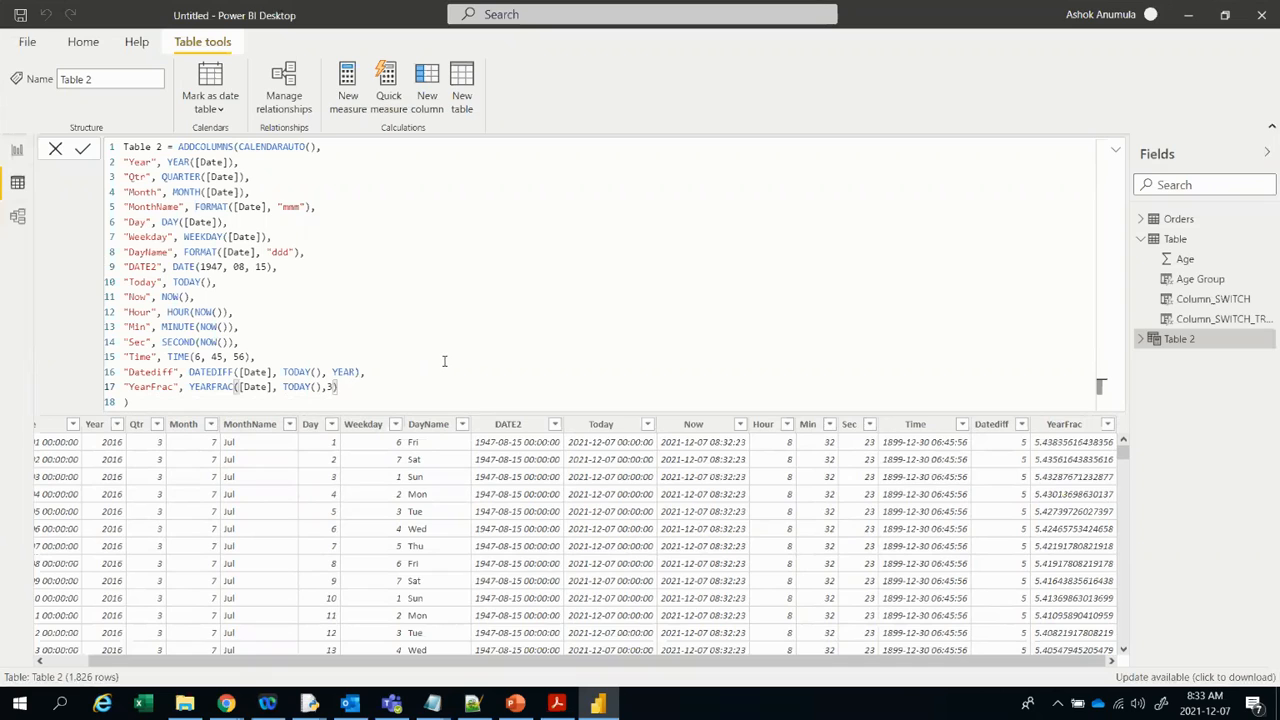
text(,)
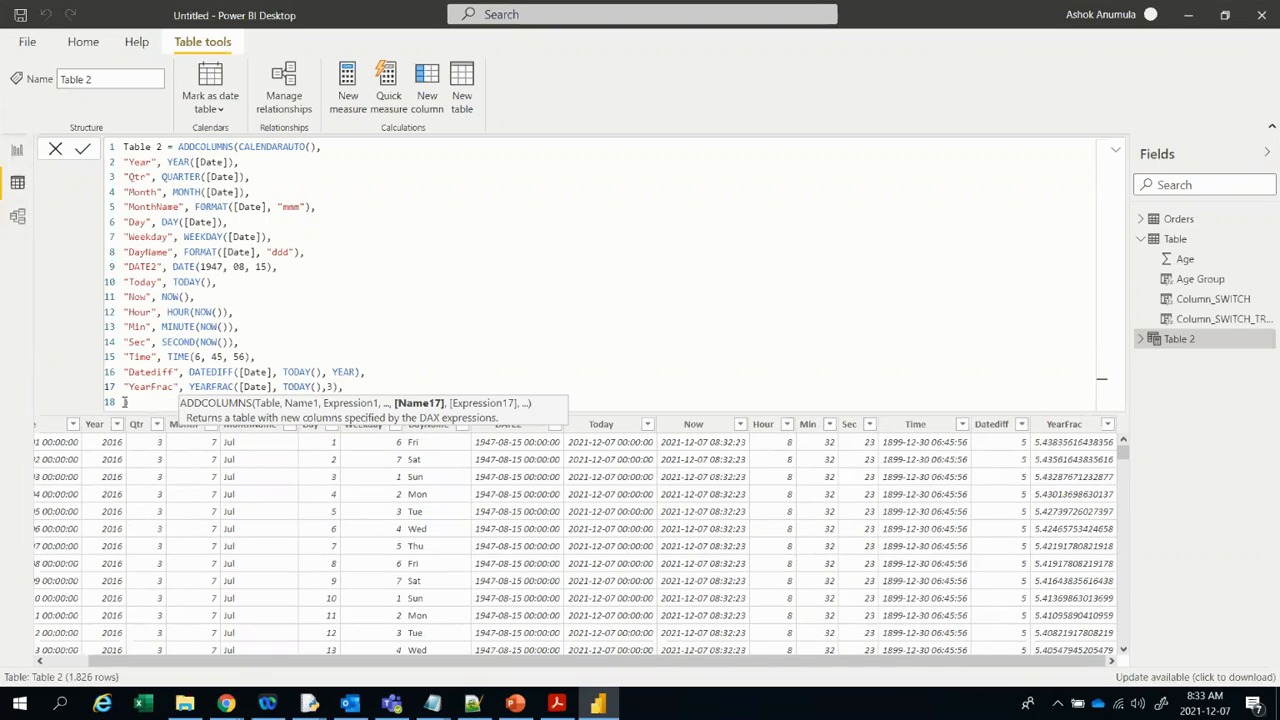
key(alt+Tab)
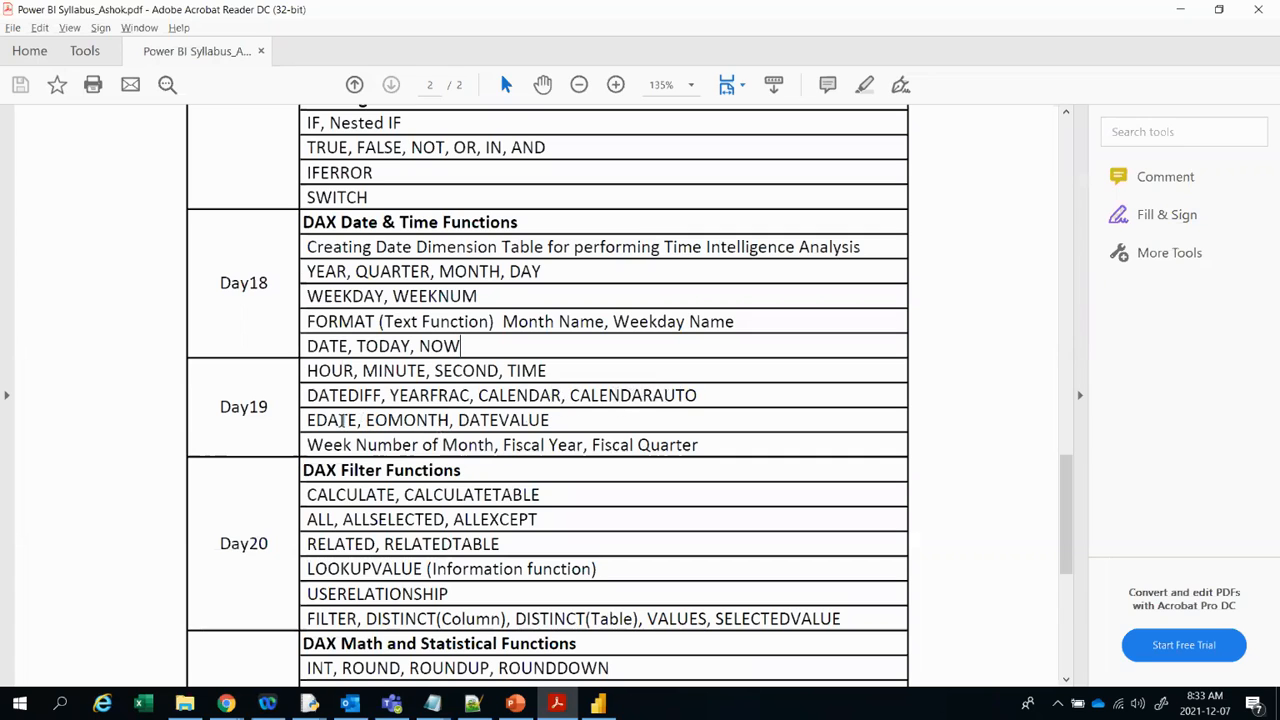
key(alt+Tab)
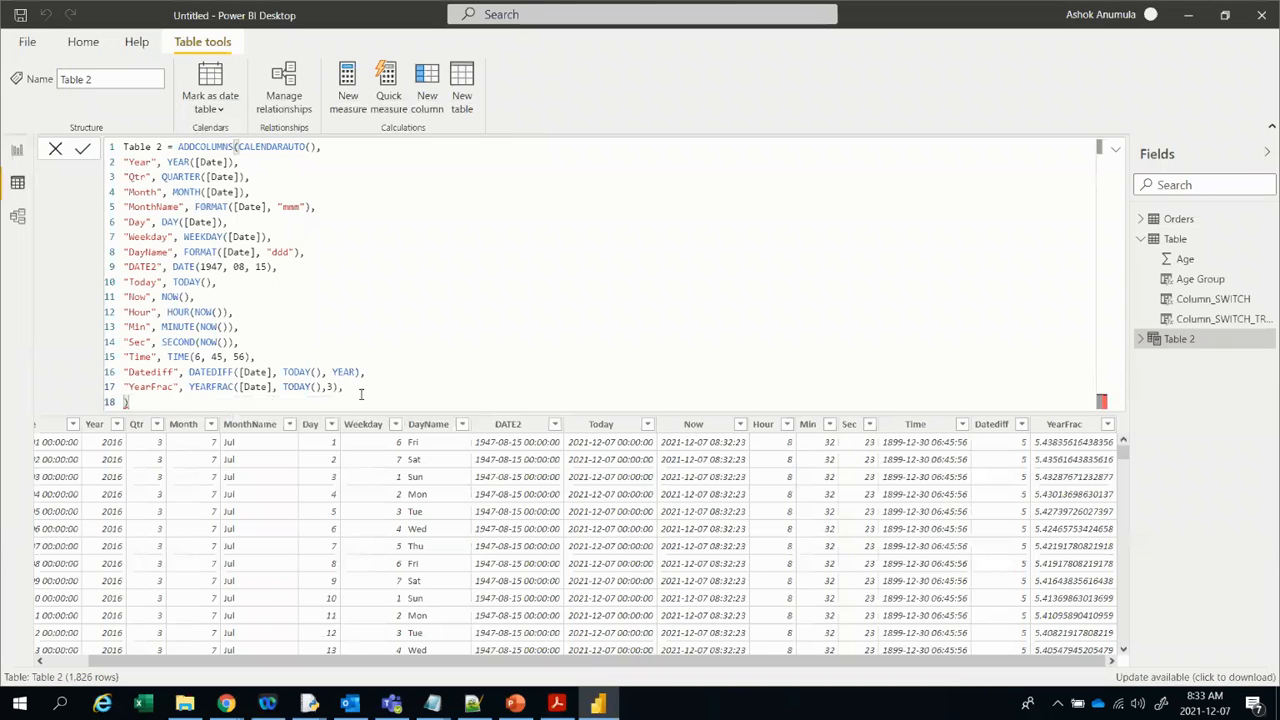
Step: Add an "Edate" column defined as EDATE([Date], 3) on the last line of the Table 2 formula
text("Edate)
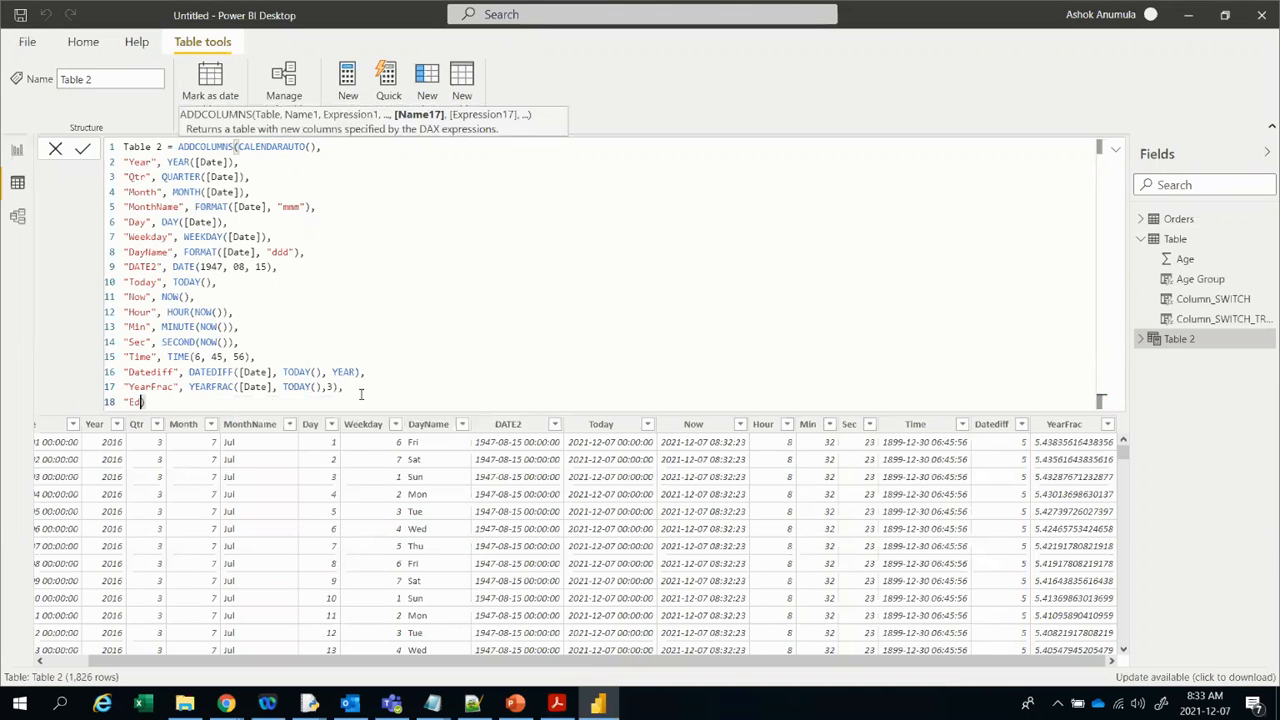
text(", )
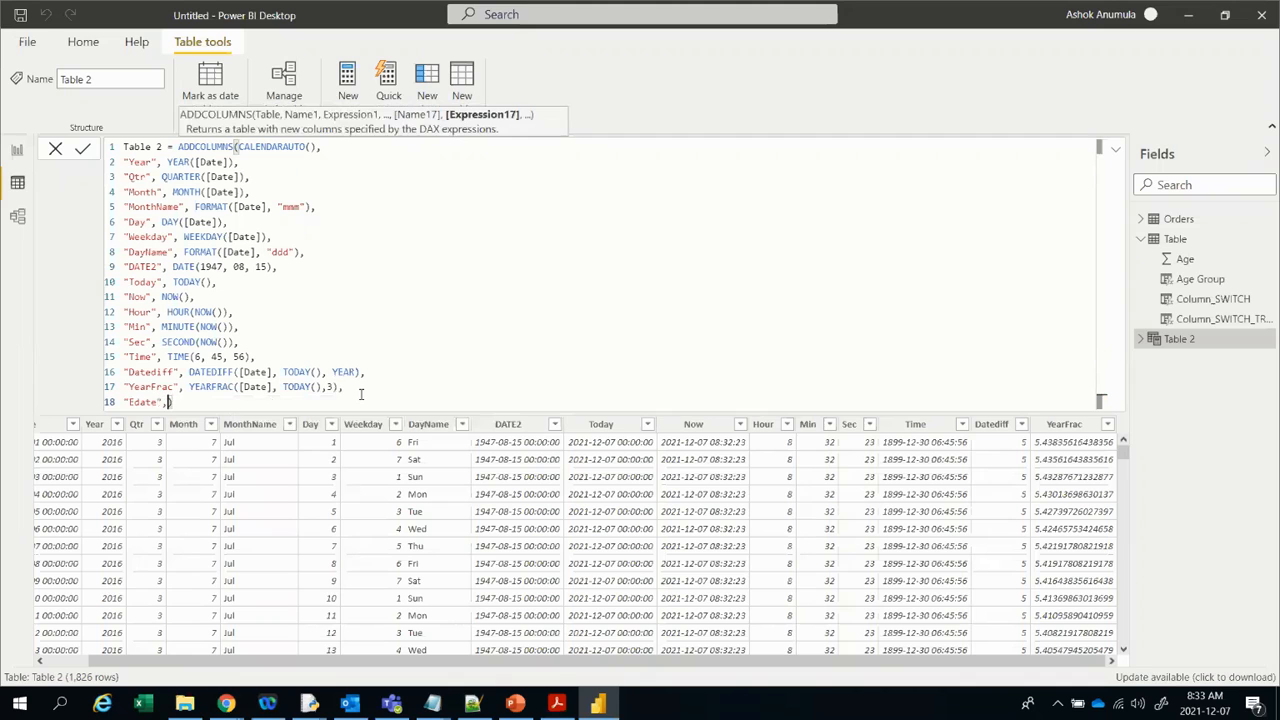
text(EDATE)
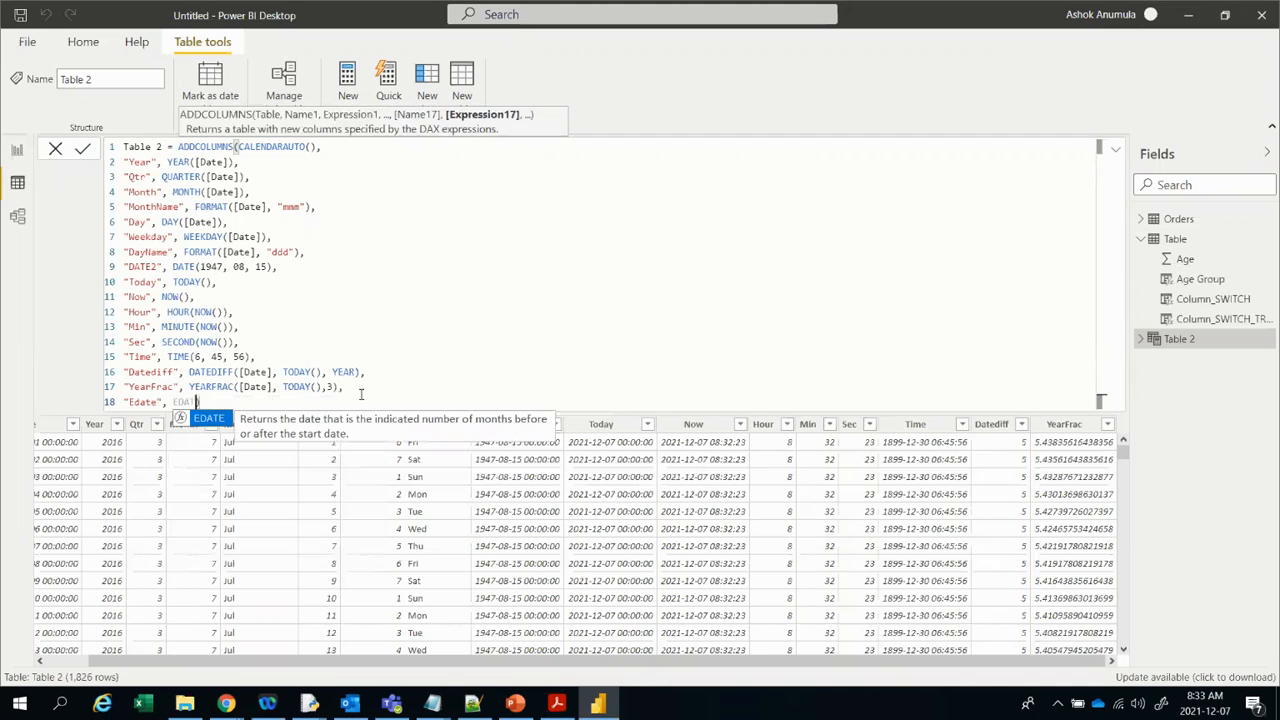
text(()
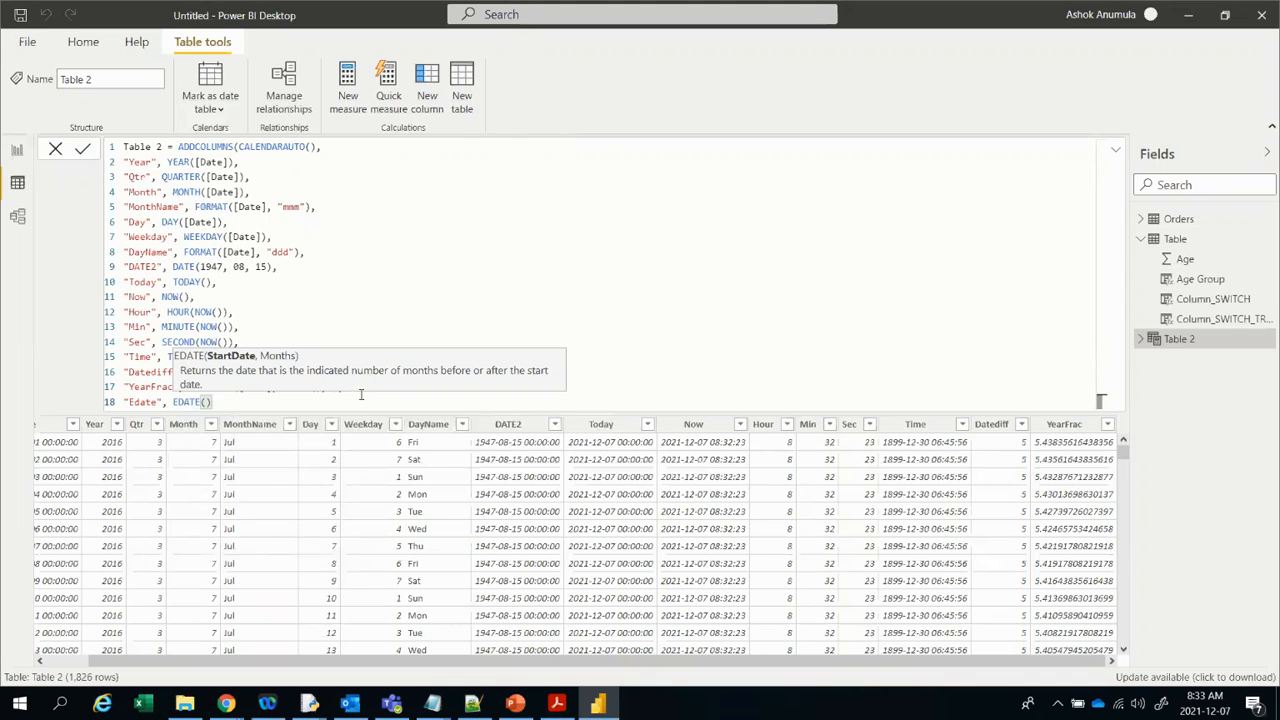
text(date)
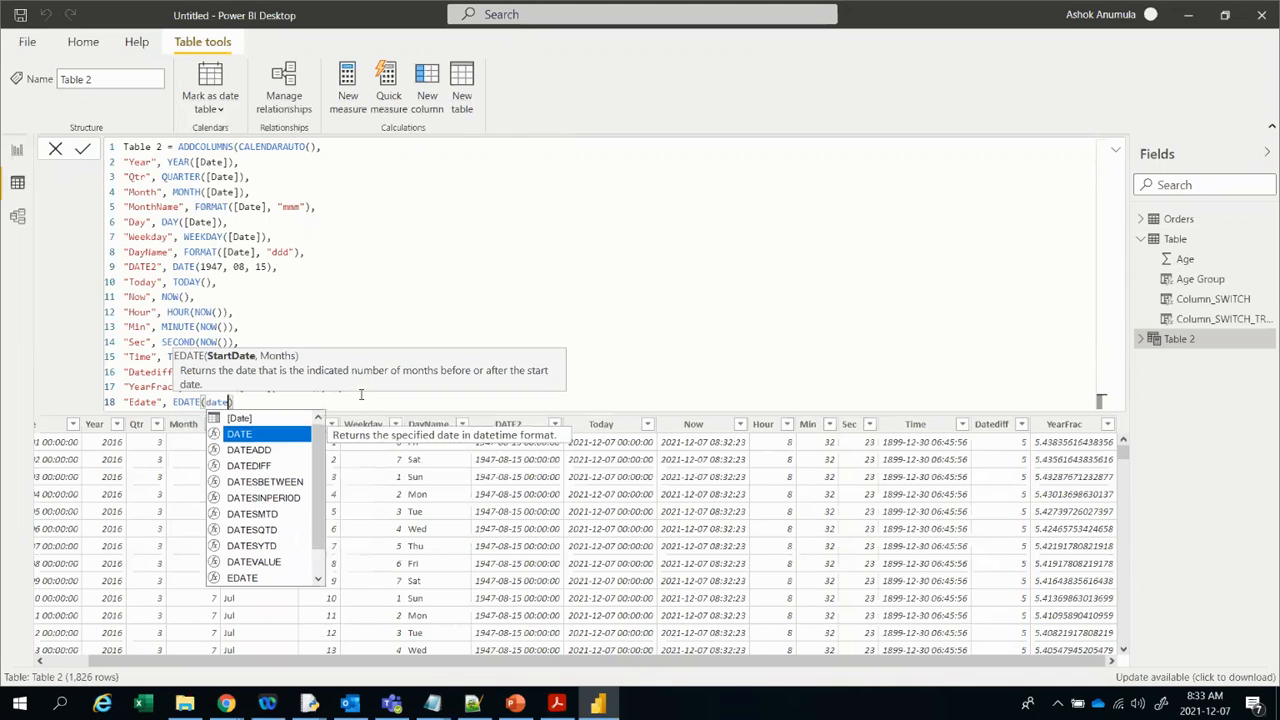
click(260, 420)
text(, 3)
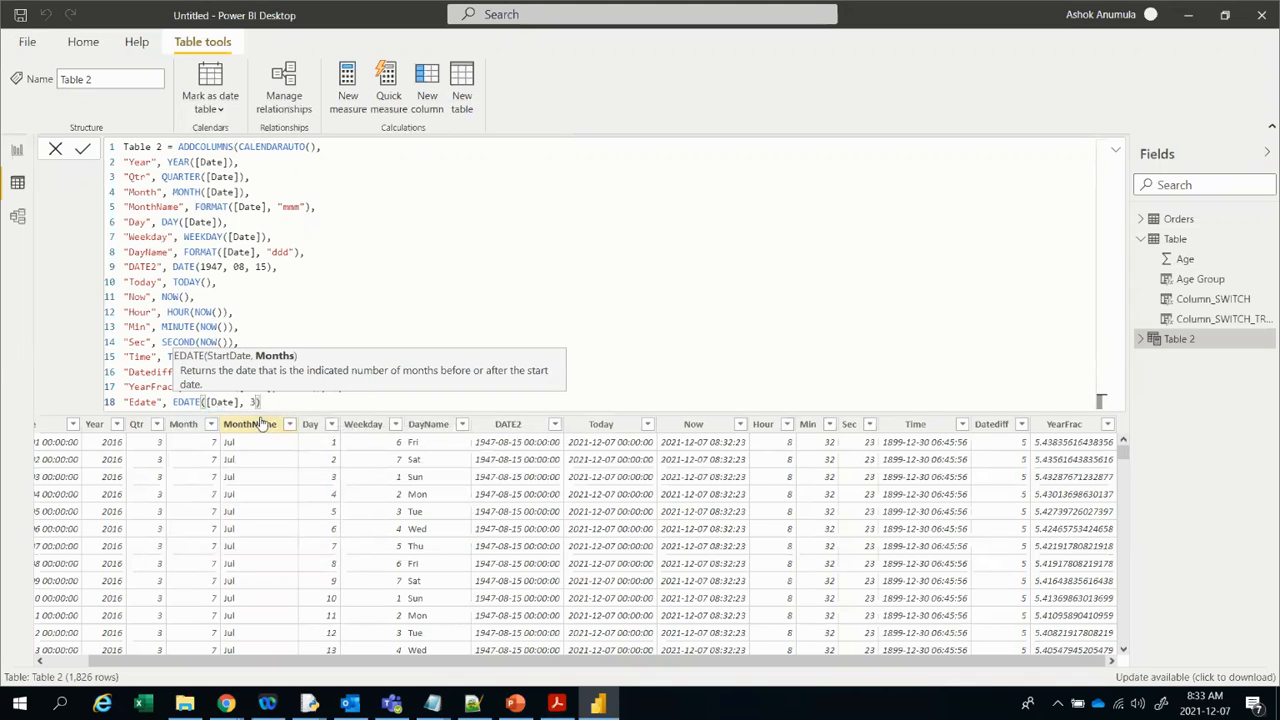
click(285, 405)
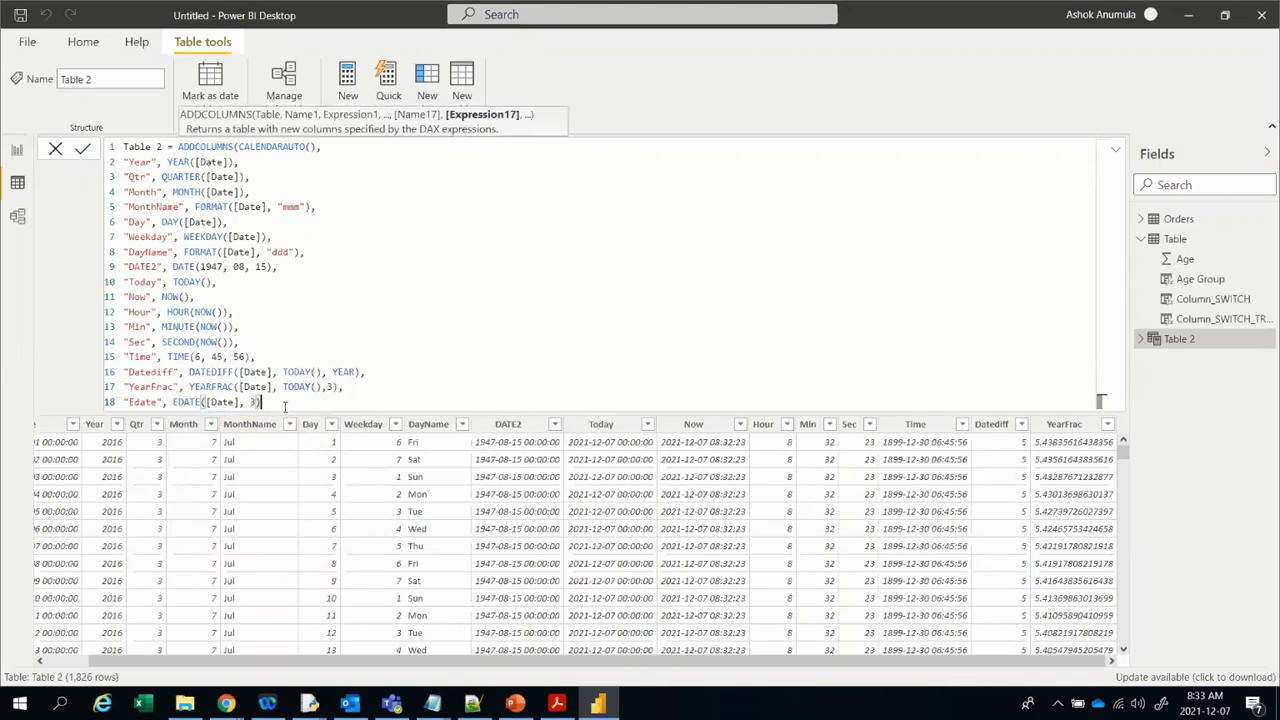
text())
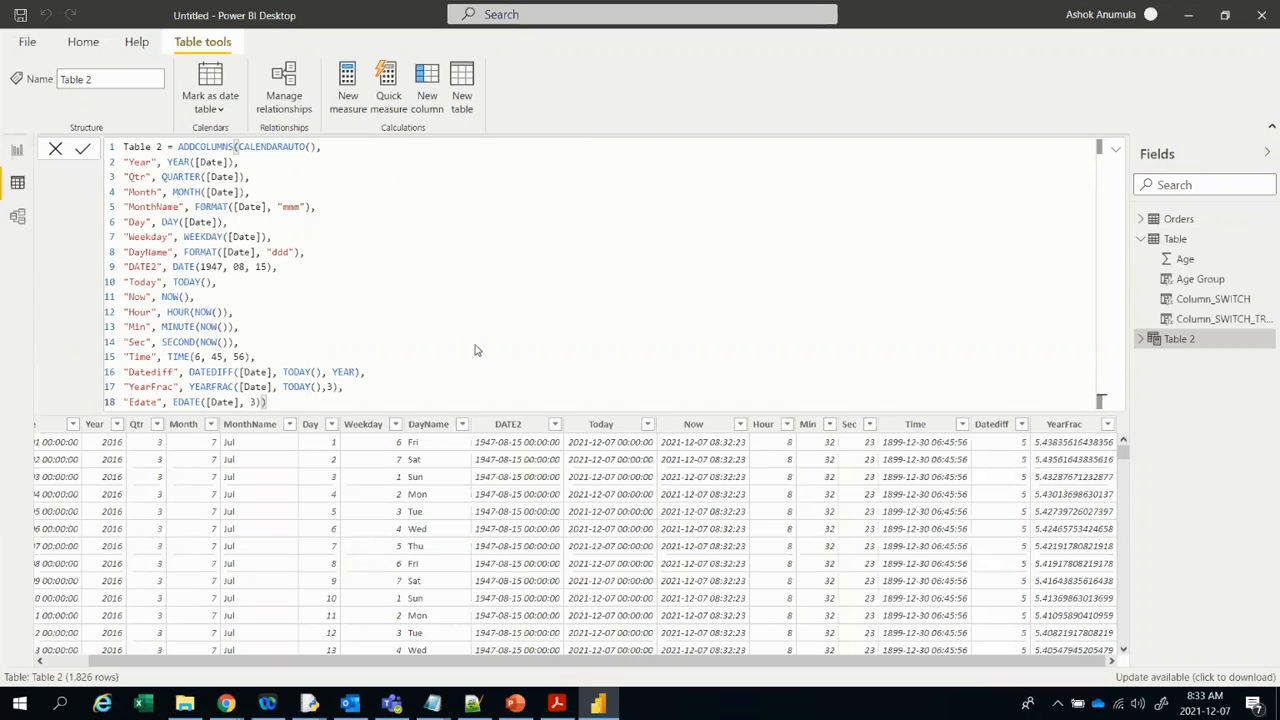
Step: Compare the Edate values with the Date column in the first rows of Table 2
click(552, 507)
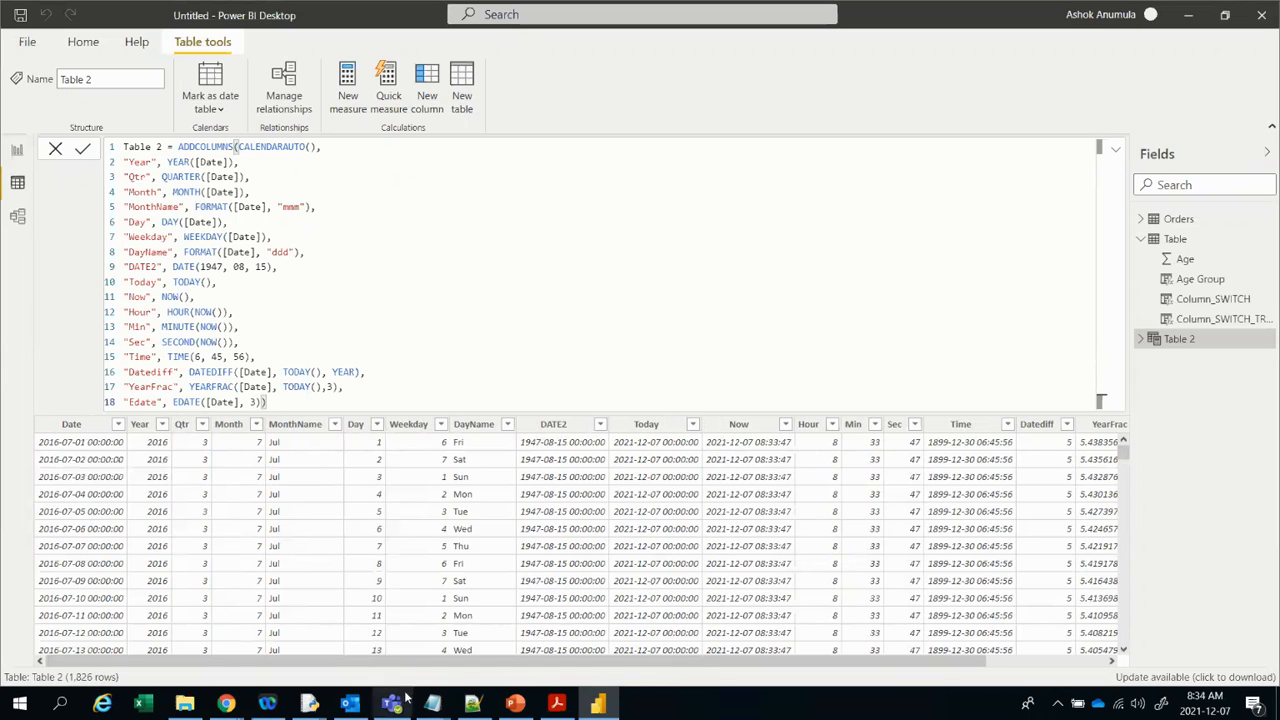
drag(409, 665, 774, 662)
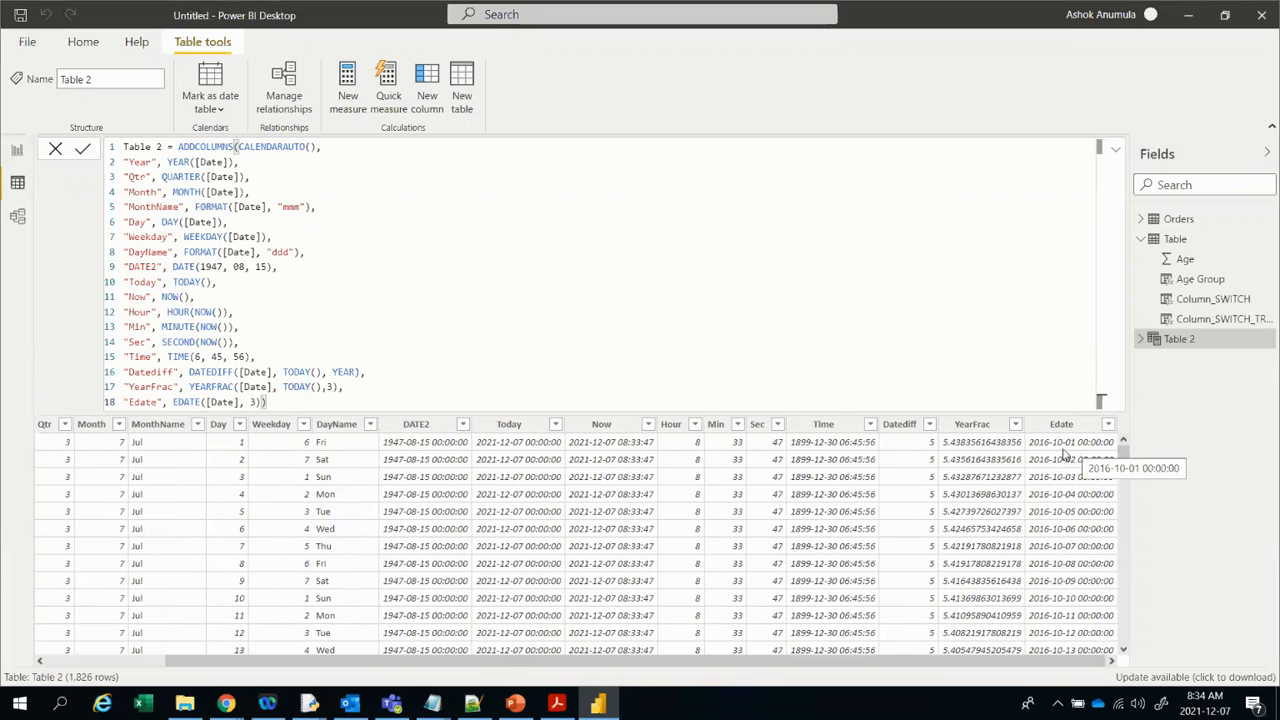
drag(1025, 661, 905, 661)
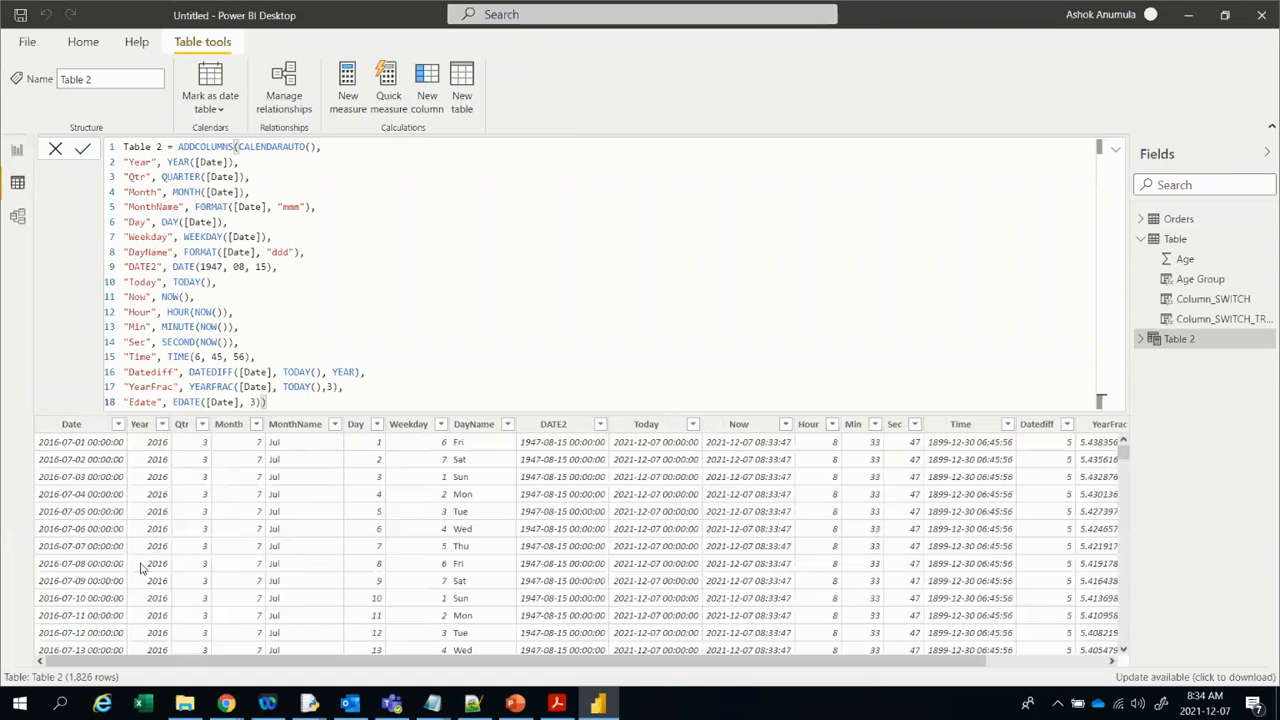
drag(20, 437, 131, 453)
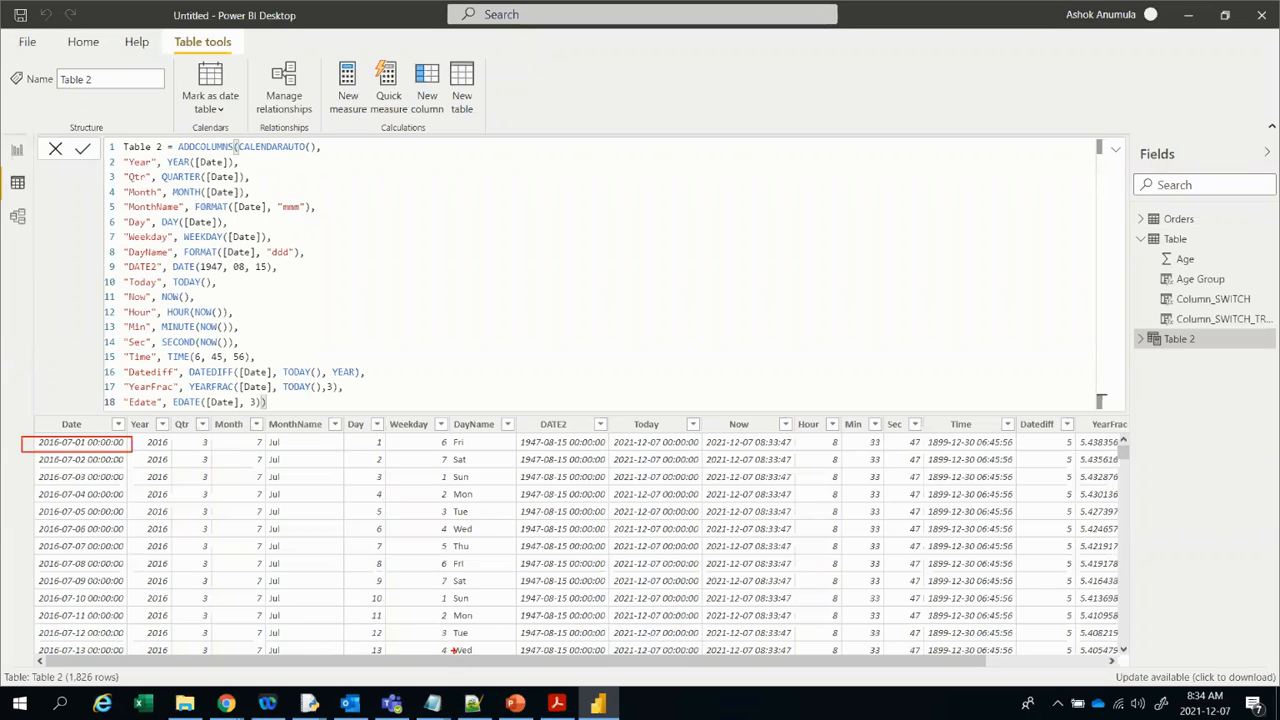
key(Escape)
drag(431, 660, 734, 643)
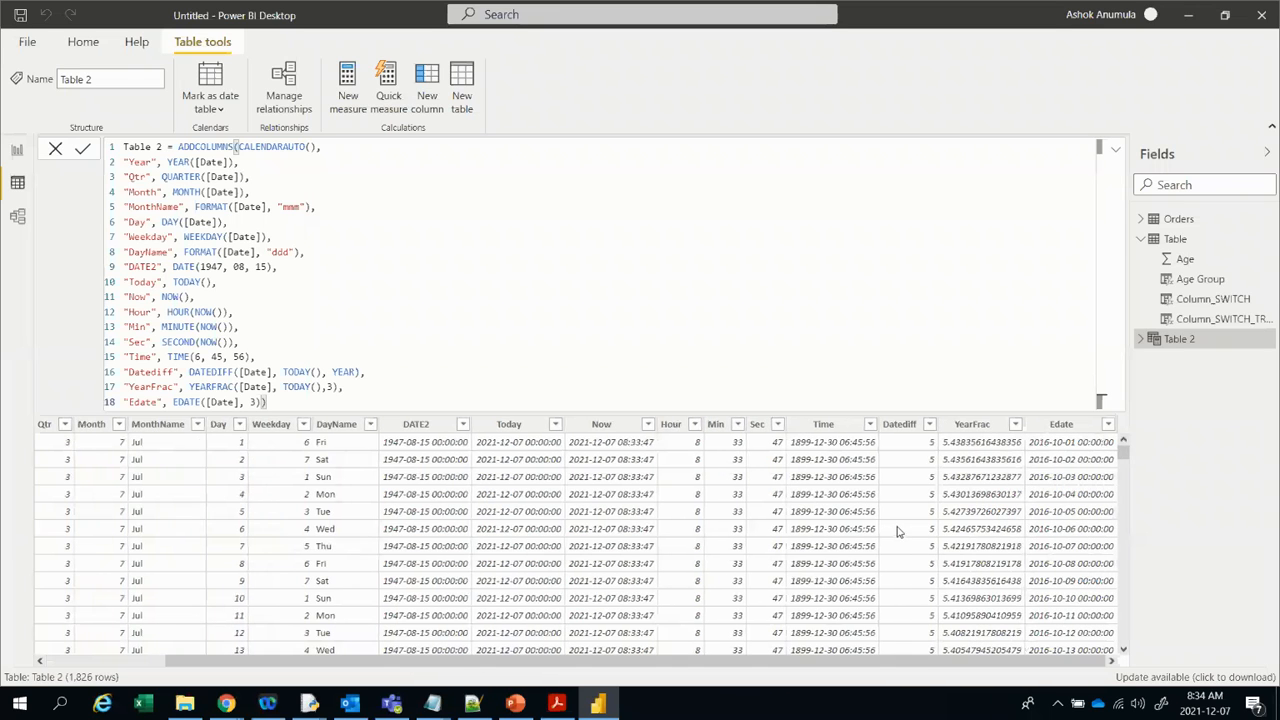
drag(1026, 435, 1118, 449)
Step: Check the next function in the syllabus PDF and start an "Eomonth" column on a new line of the Table 2 formula
key(alt+Tab)
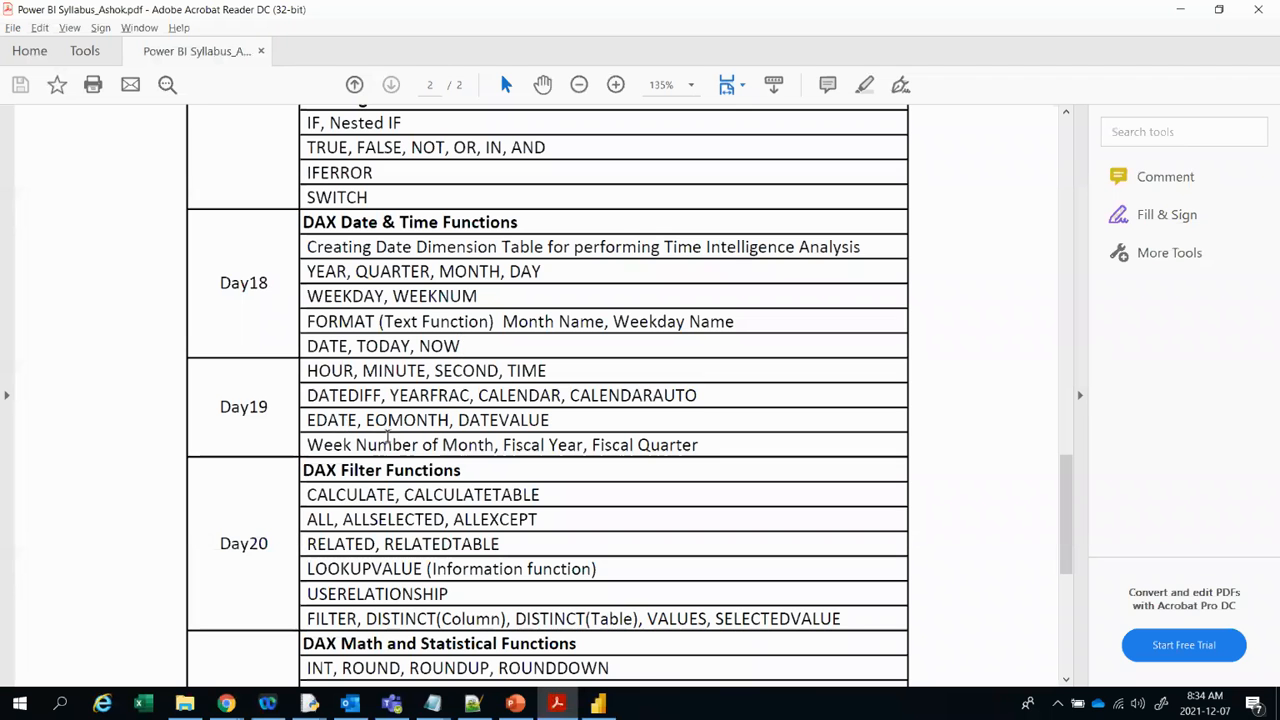
key(alt+Tab)
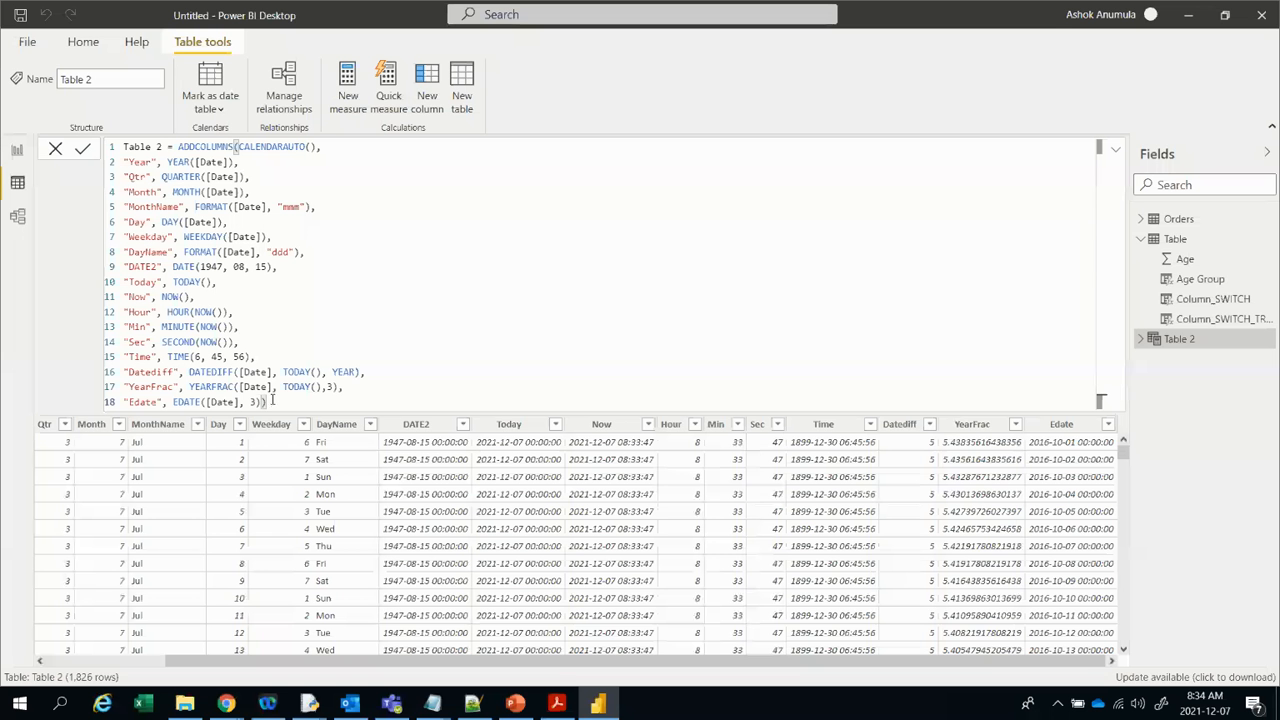
text(,)
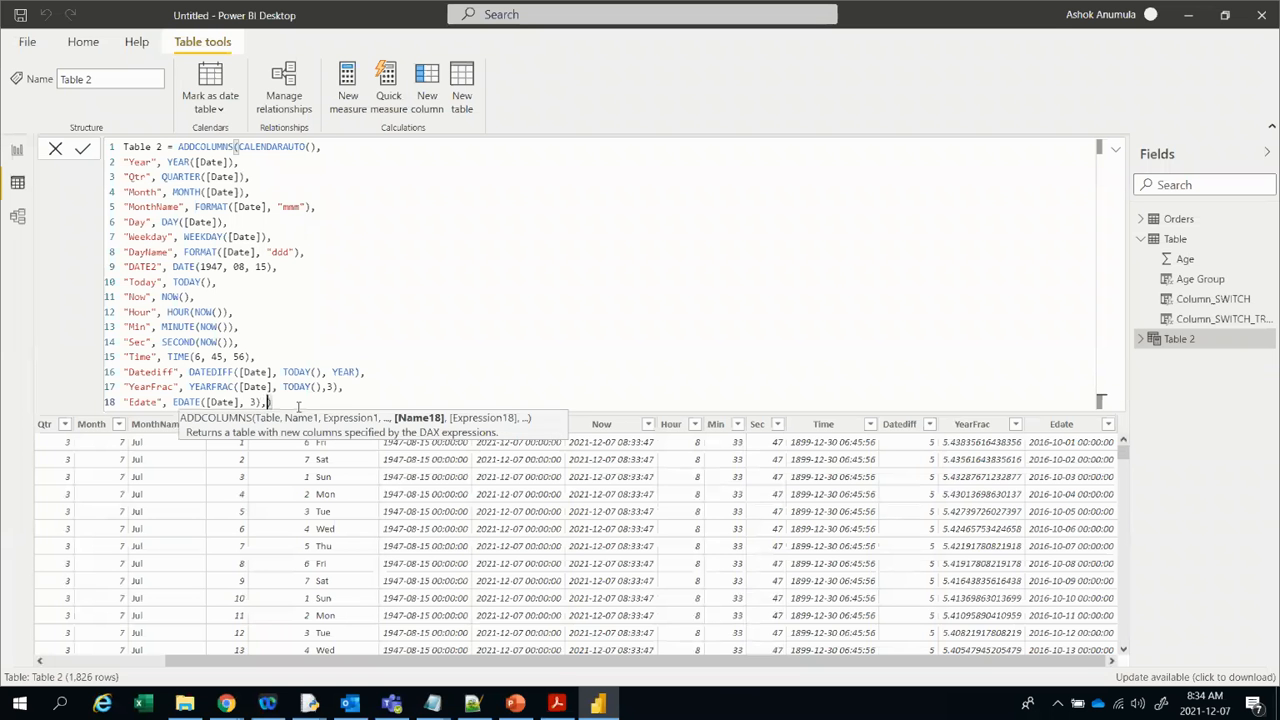
key(Return)
text(")
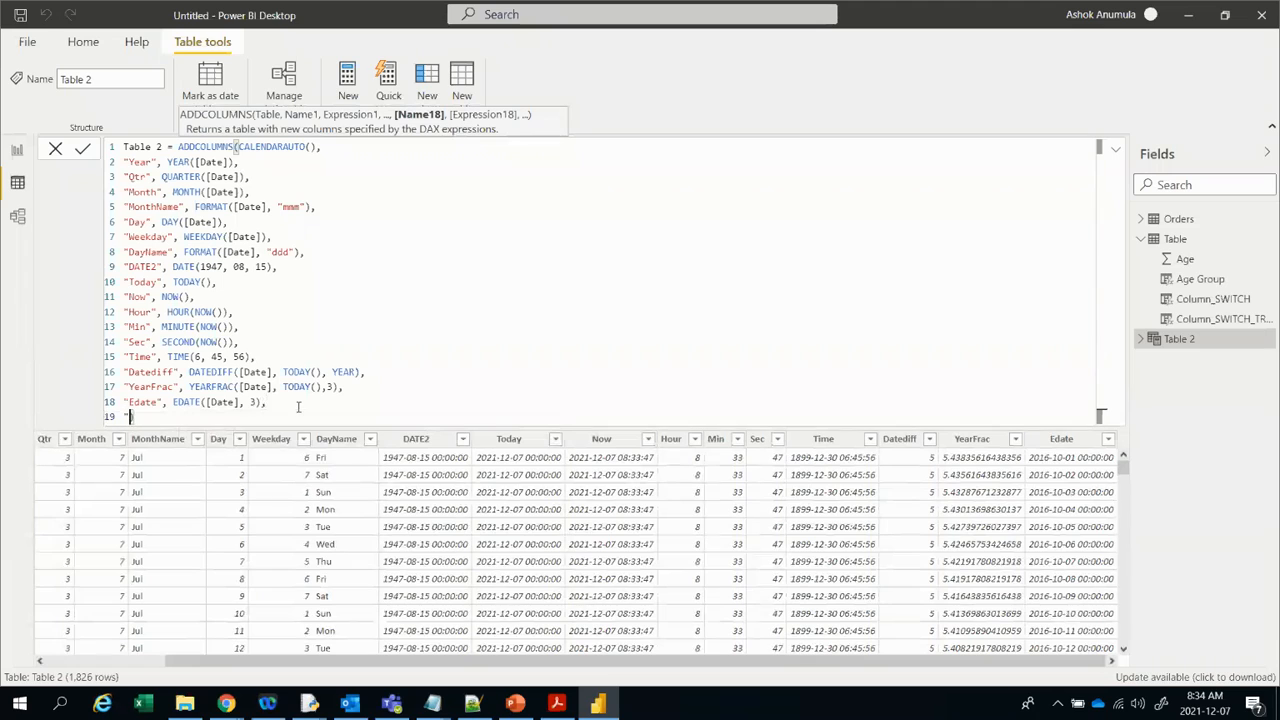
text(Eomonth", )
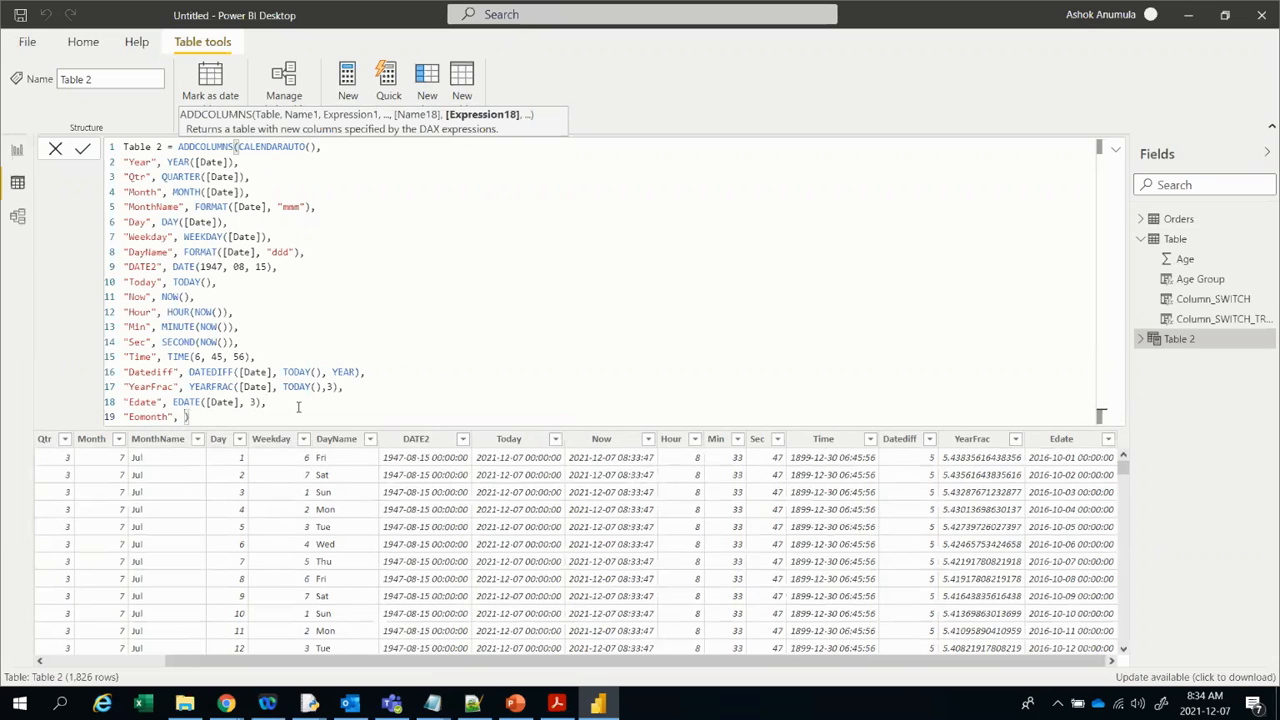
Step: Define the Eomonth column as EOMONTH([Date], 3) and commit the Table 2 formula
text(eom)
key(Tab)
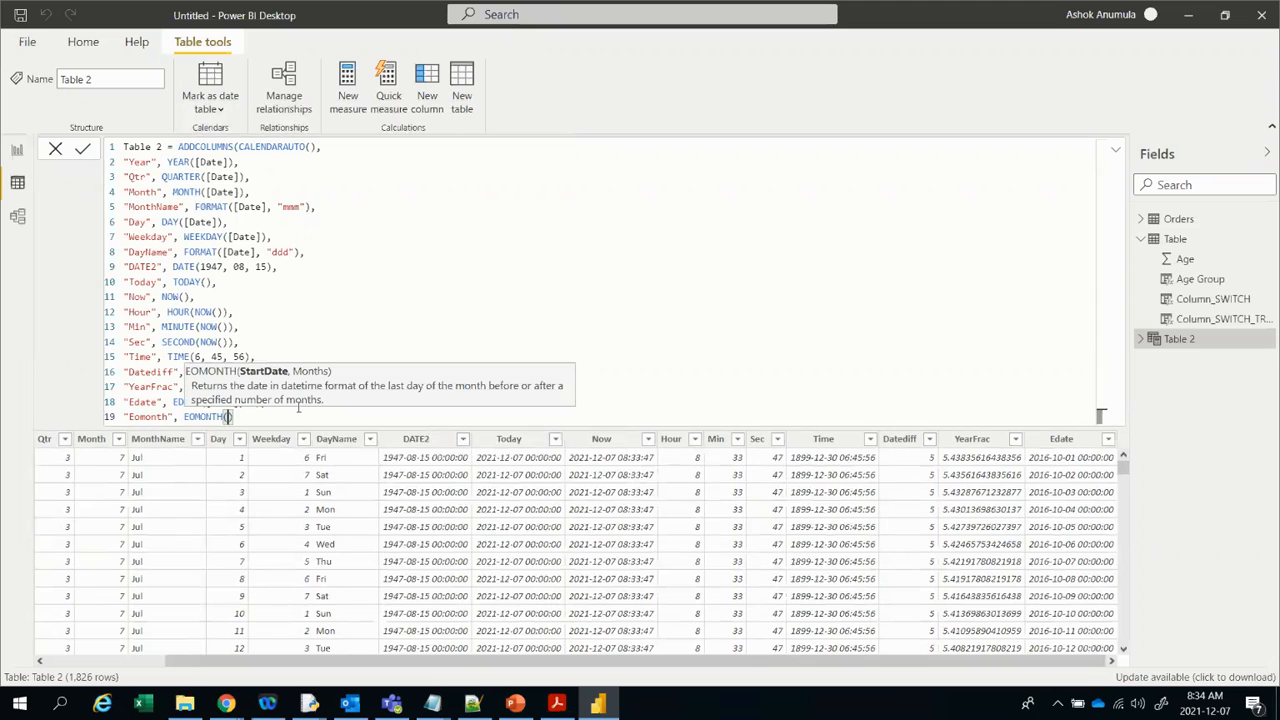
text(date)
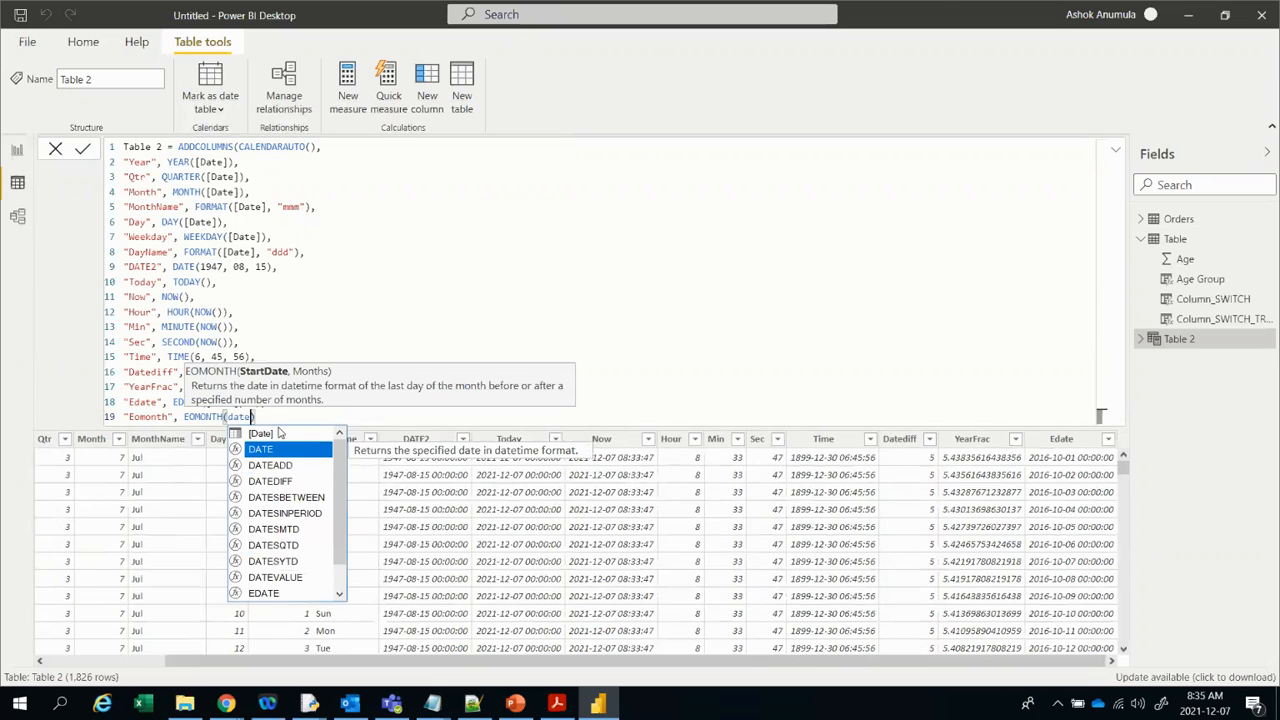
click(277, 432)
text(, 3)
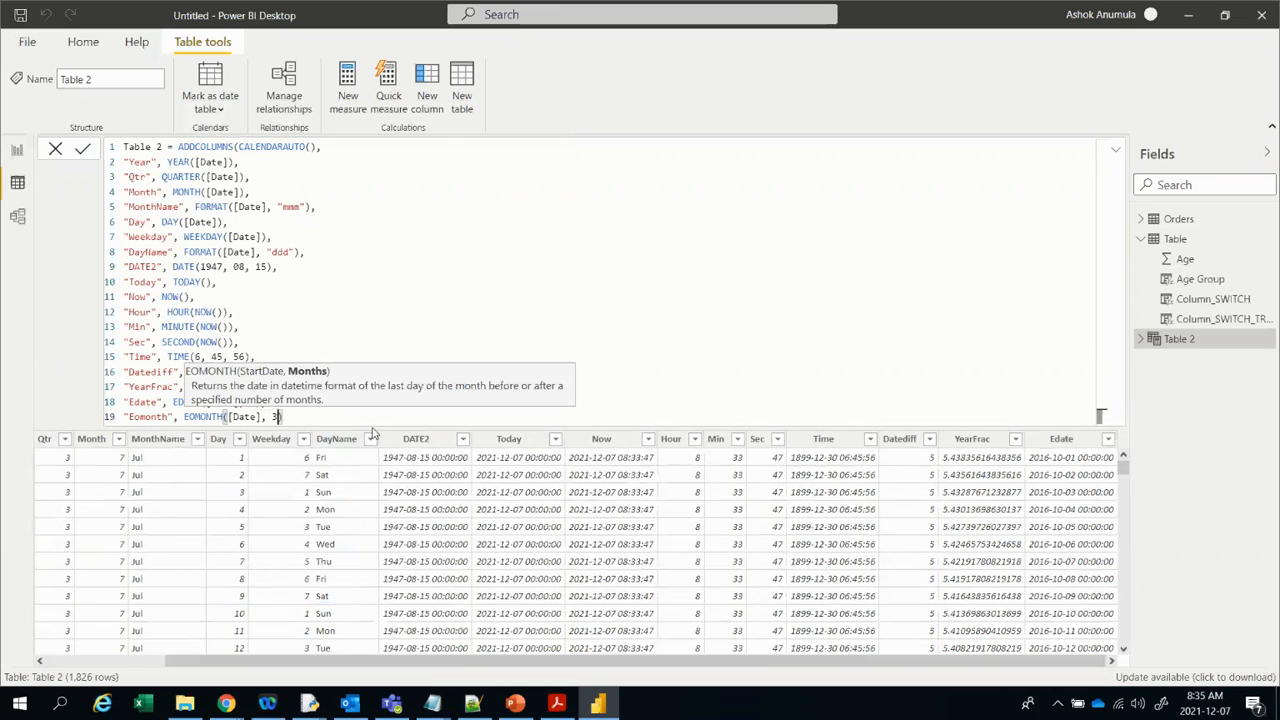
text())
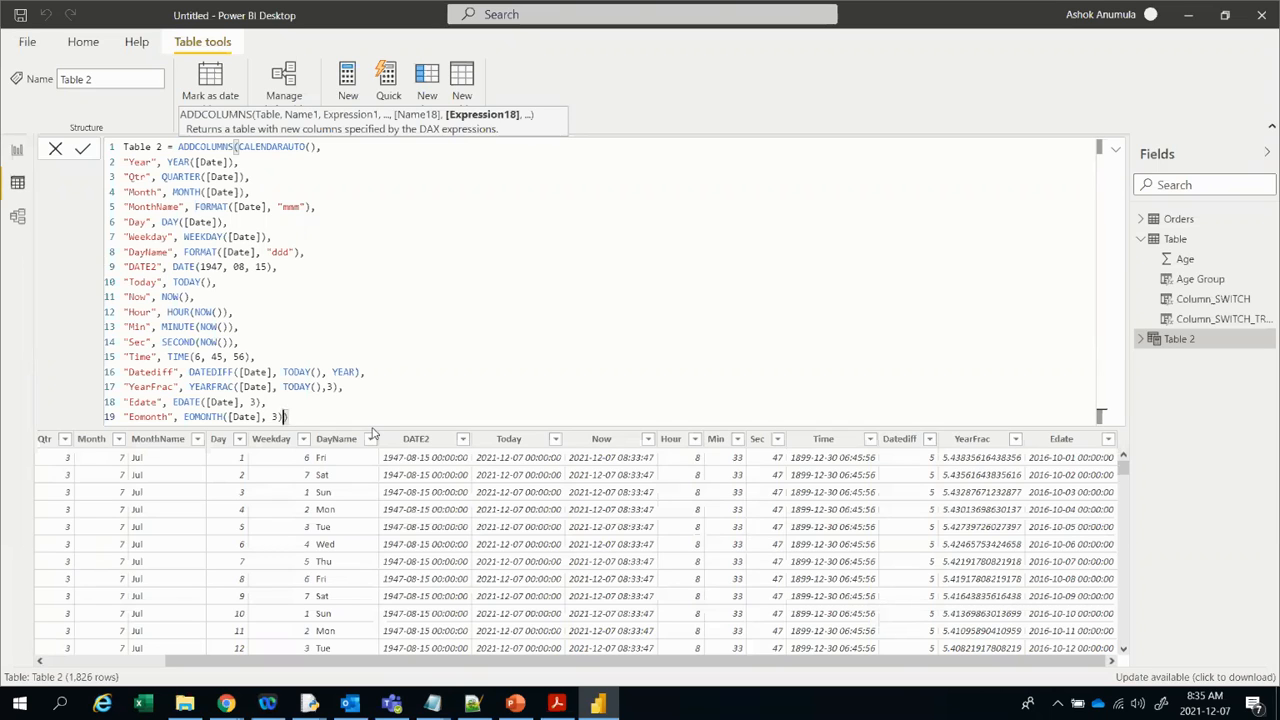
click(82, 151)
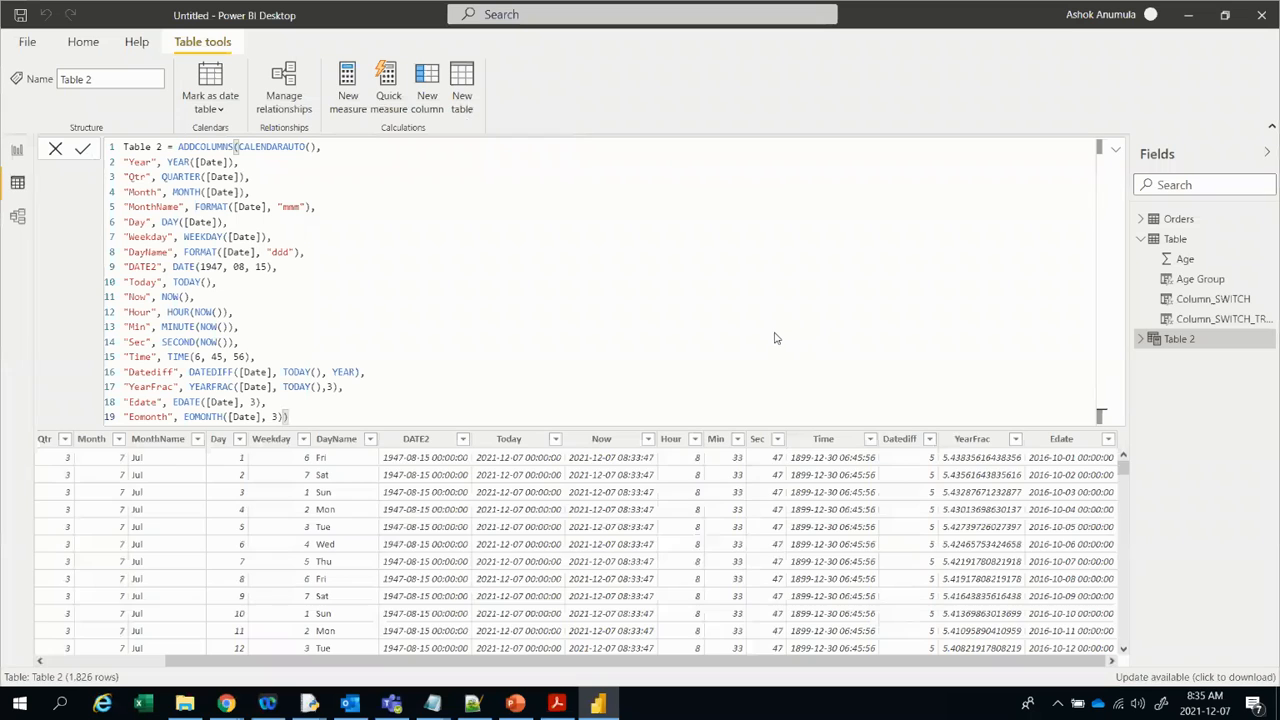
Step: Examine the Eomonth values across the July and later rows of Table 2 against the Edate column
drag(858, 662, 1085, 660)
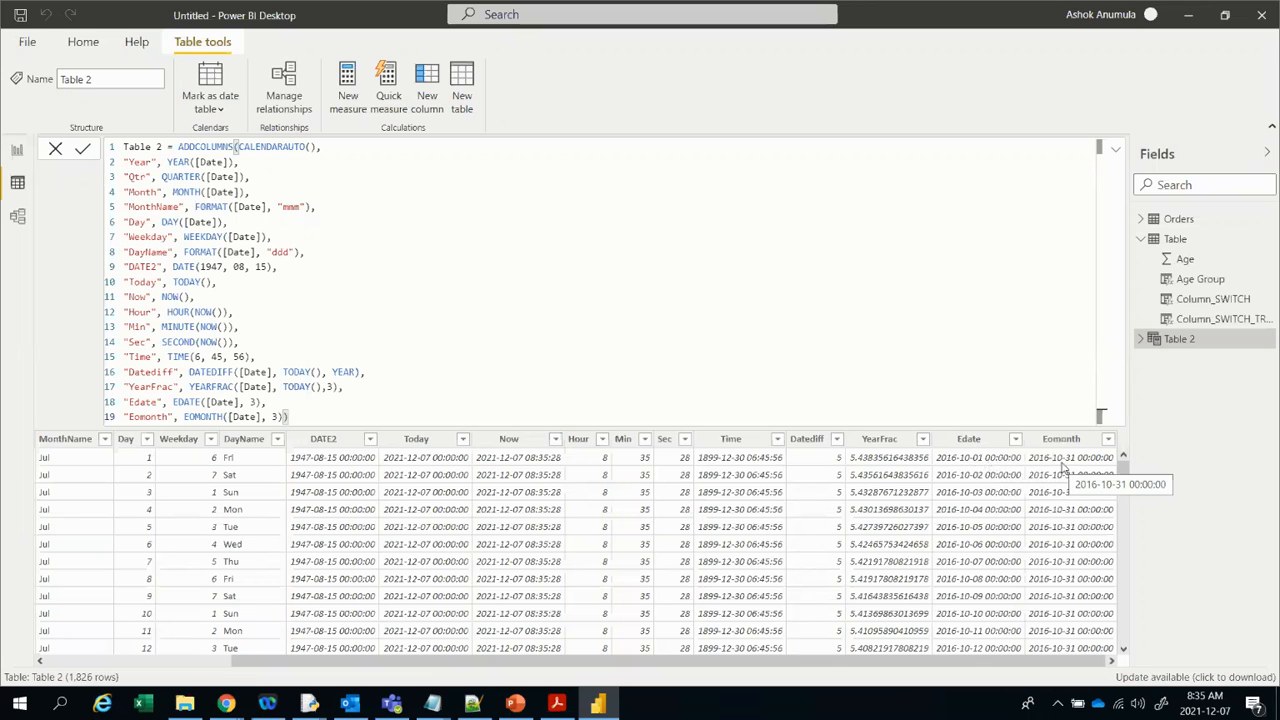
scroll(1075, 480, down, 15)
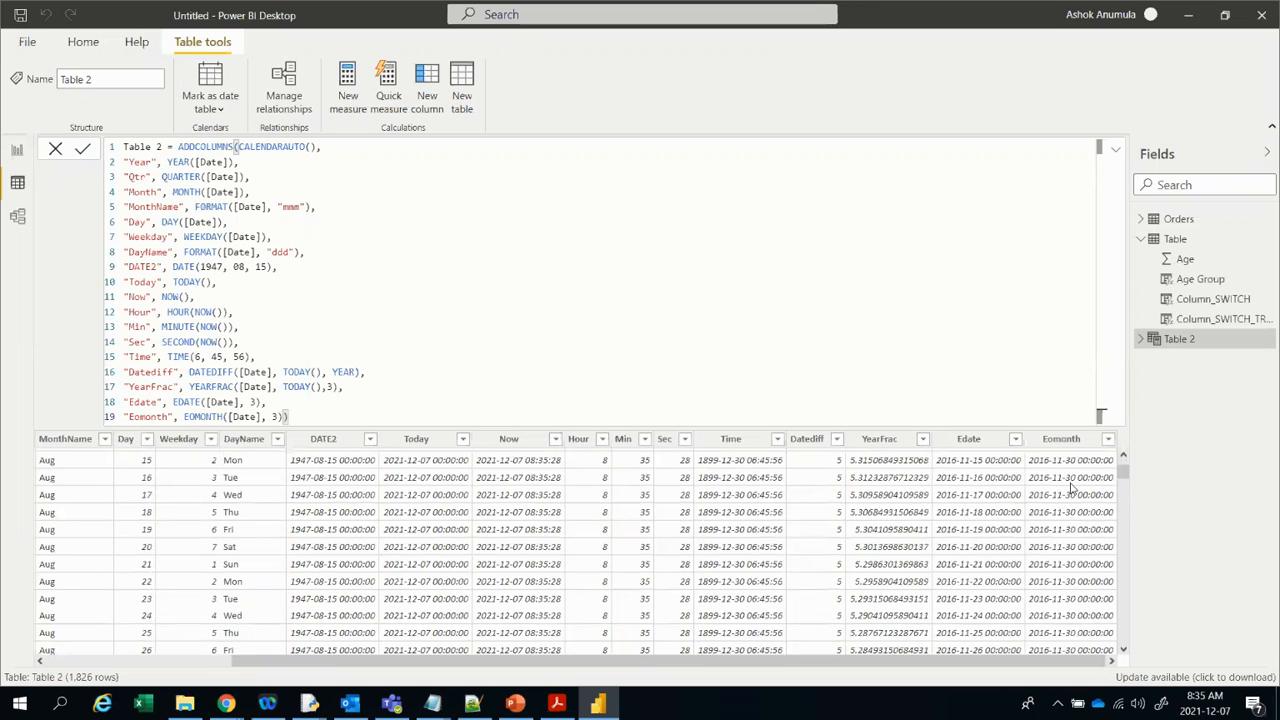
scroll(1045, 494, down, 7)
scroll(1043, 492, up, 20)
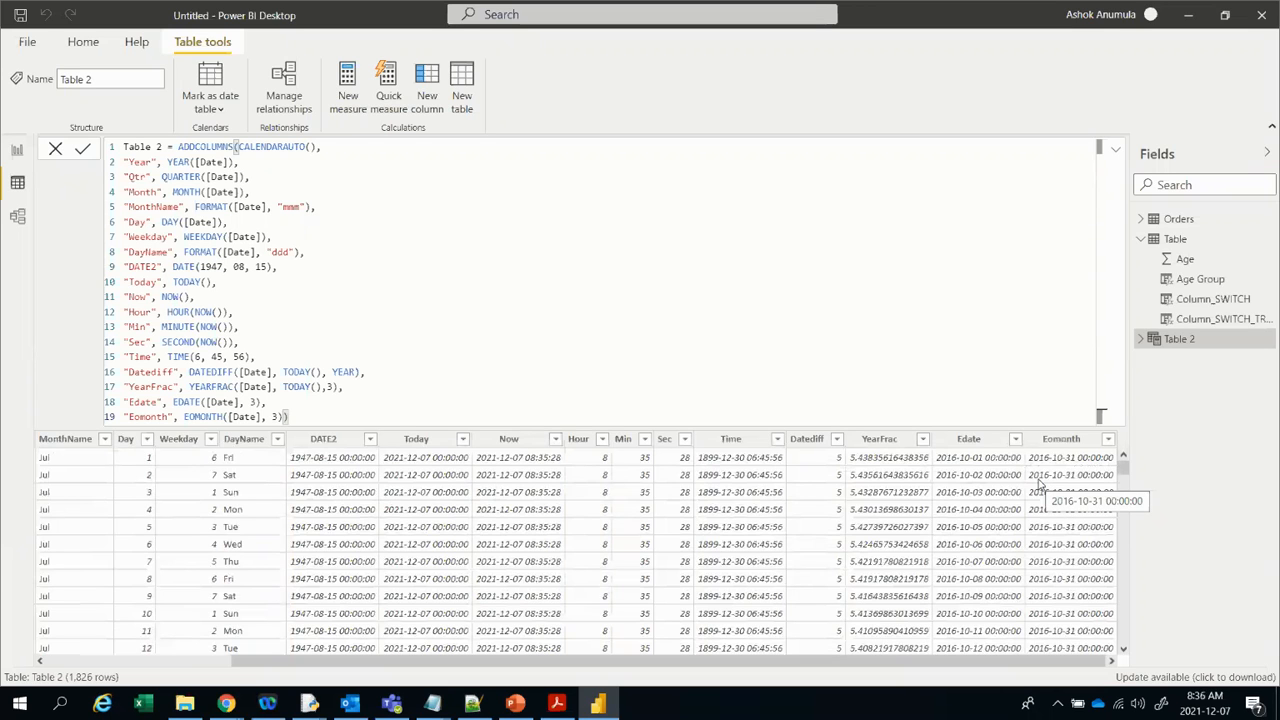
Step: Check the syllabus PDF for the function after EOMONTH and start a "Datevalue" column on a new line of the Table 2 formula
key(alt+Tab)
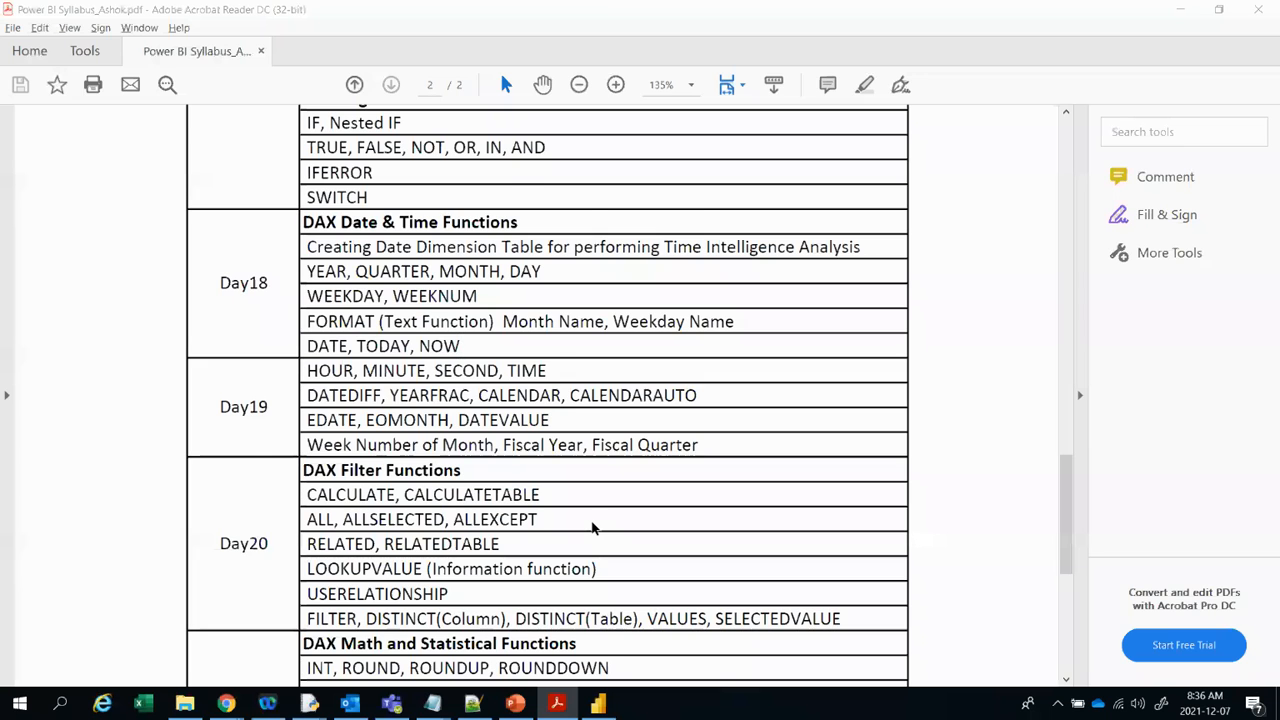
key(alt+Tab)
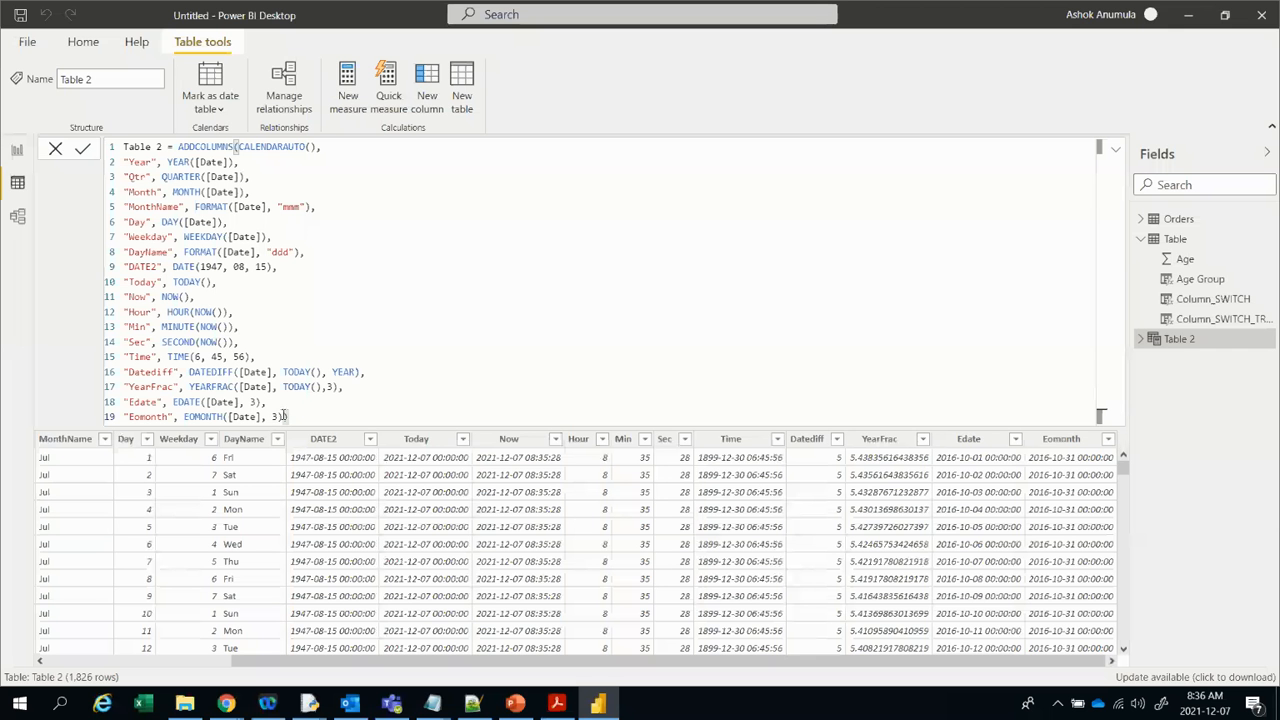
text(,)
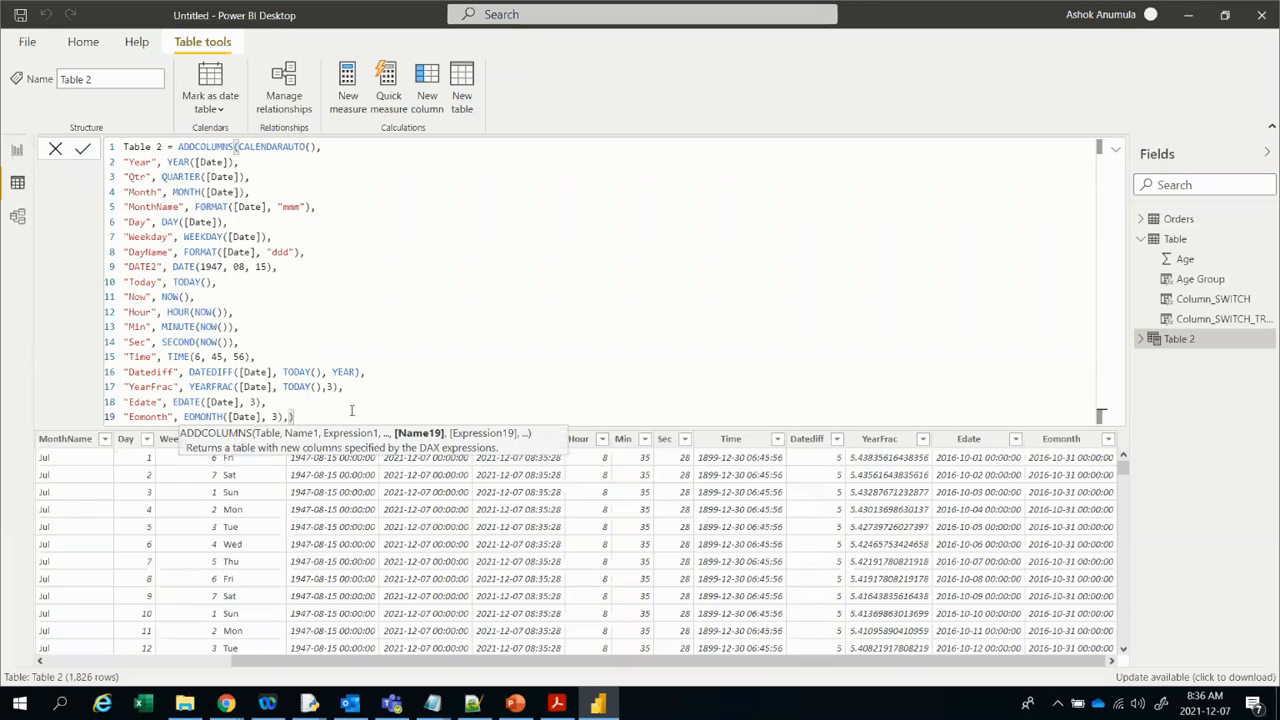
key(Return)
text("Dateva)
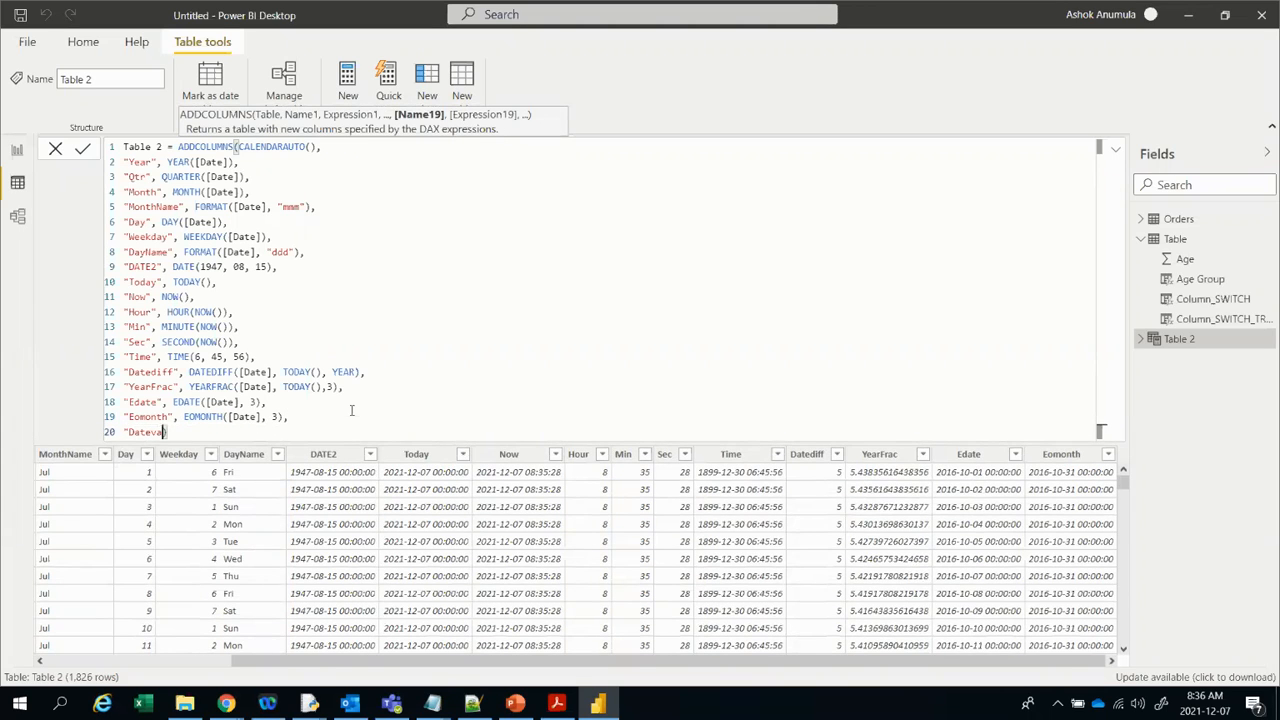
text(lue", )
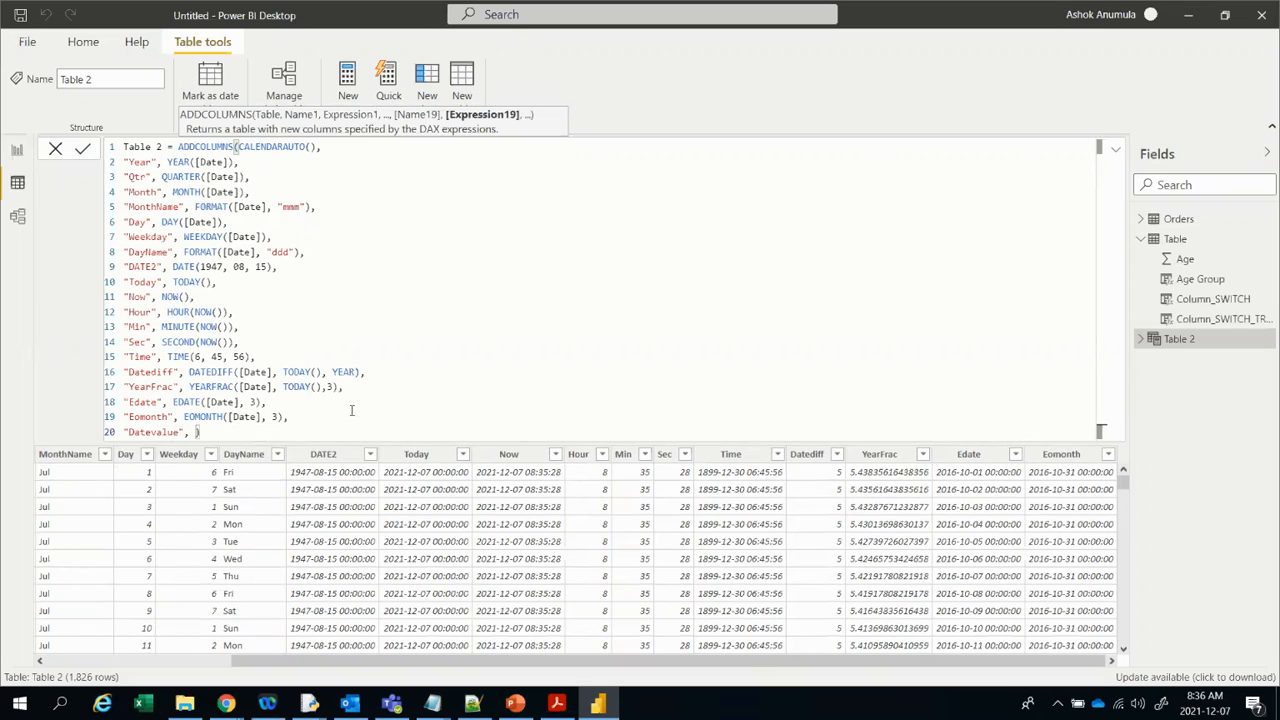
Step: Define the Datevalue column as DATEVALUE("1947-06-15"), commit the Table 2 formula and view the new column
text(Date)
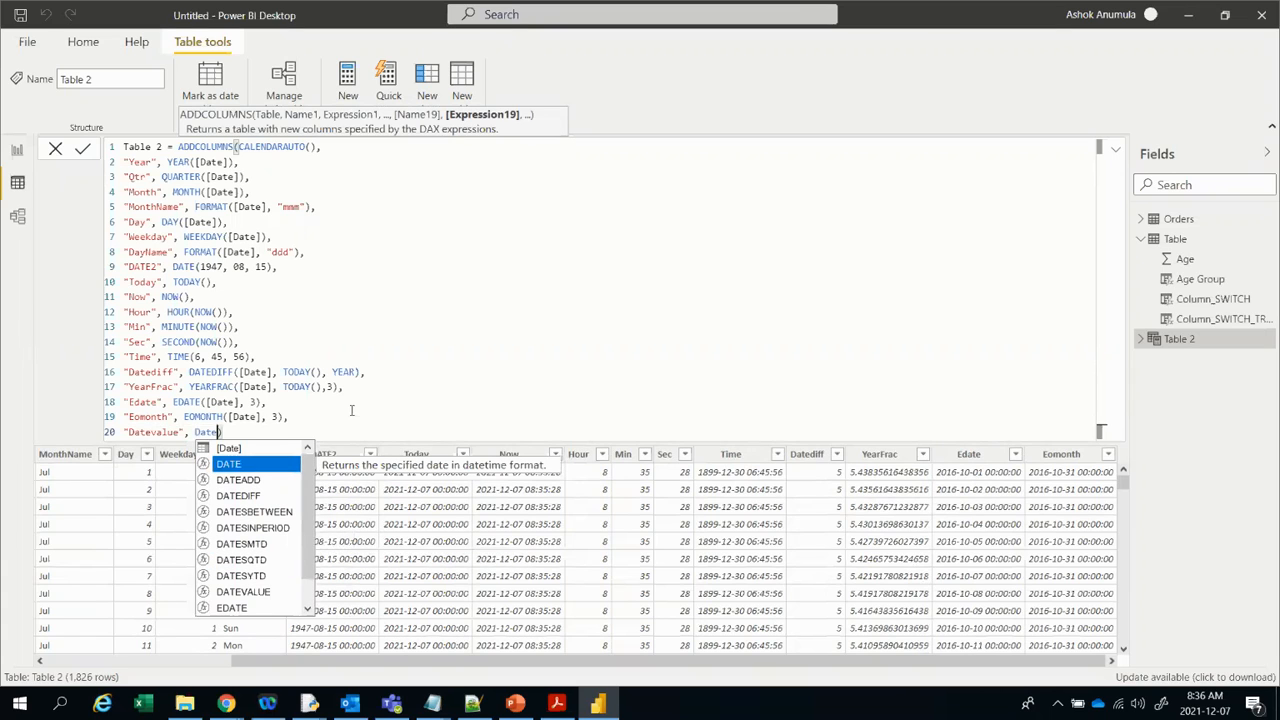
click(254, 592)
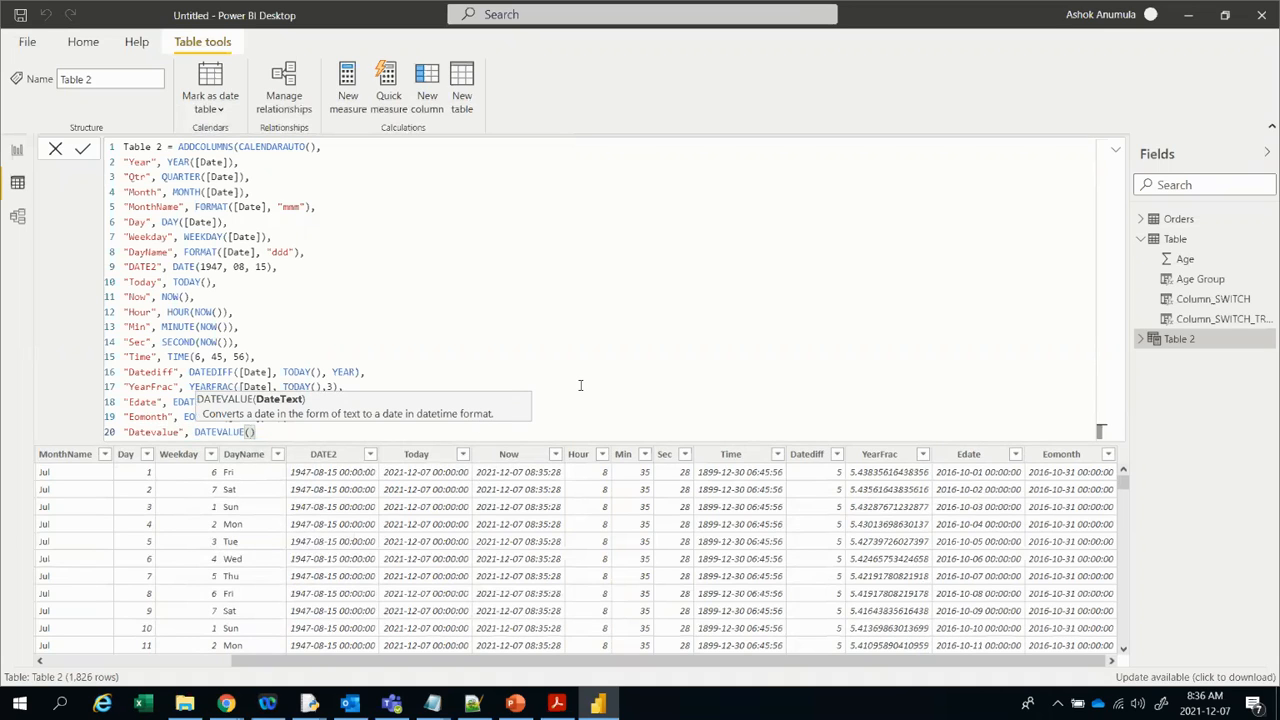
text(")
text(194)
text(7")
text(-)
text(06-15)
text(")
text())
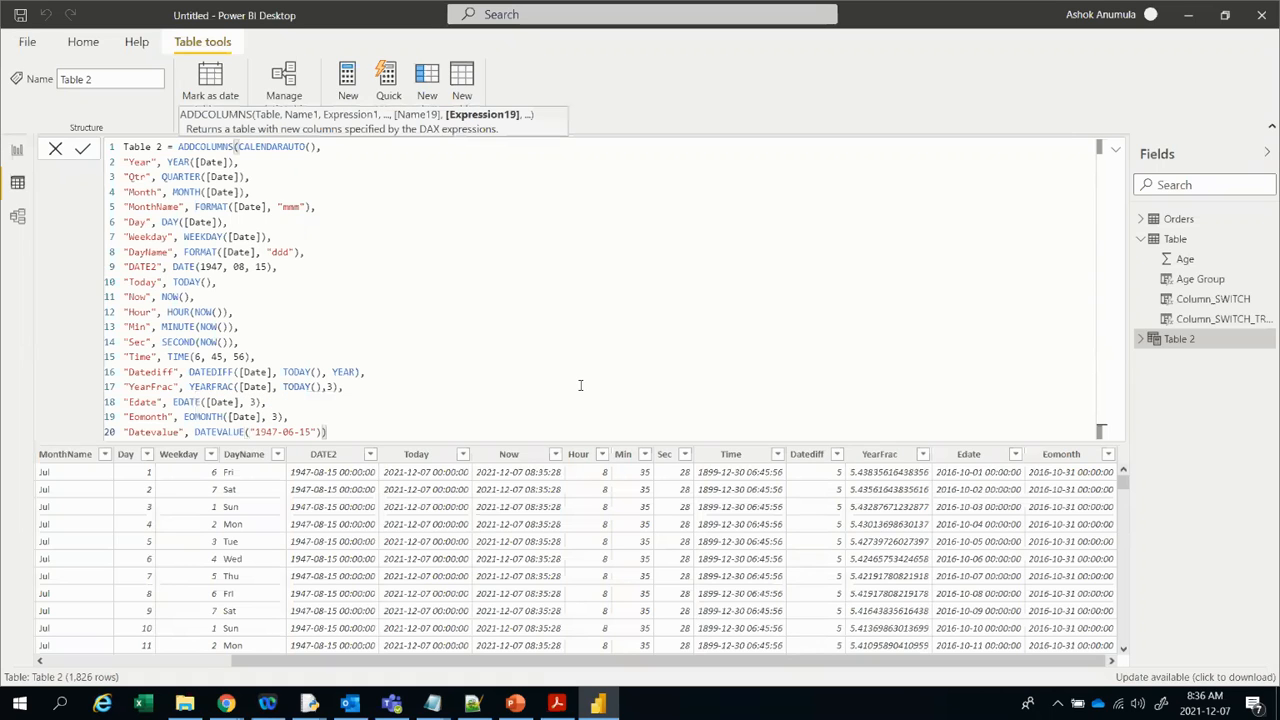
click(84, 150)
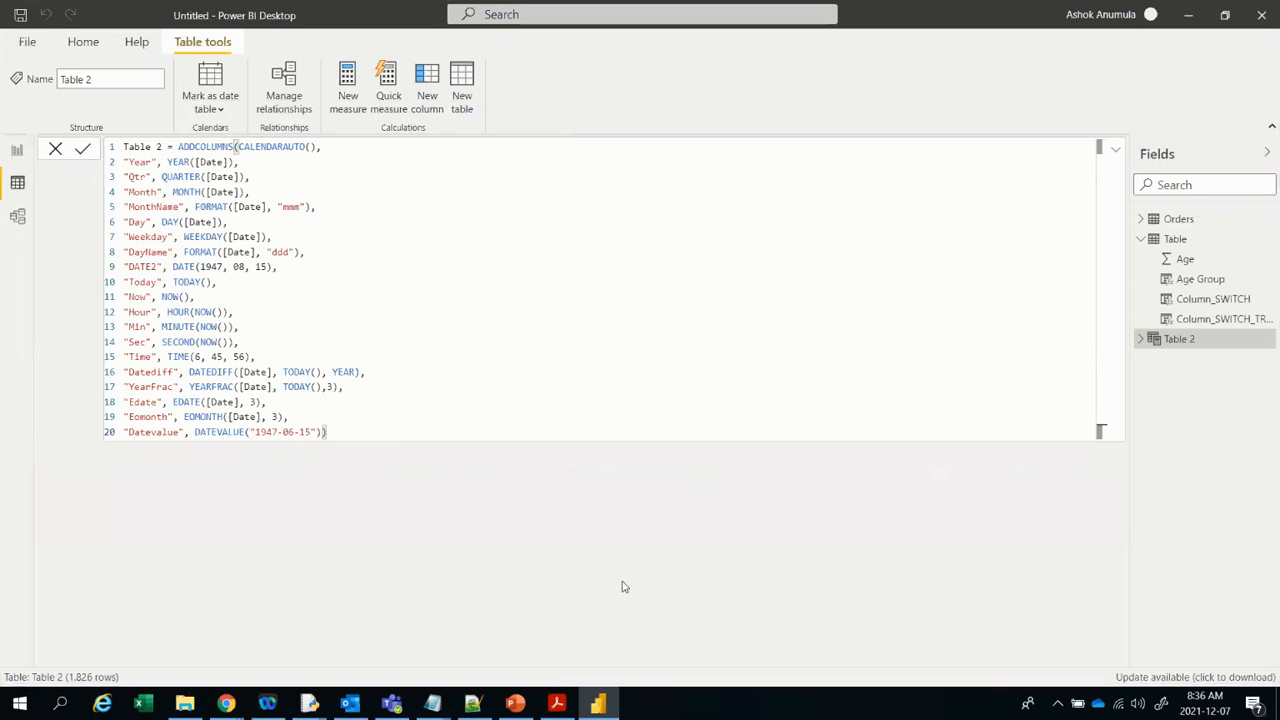
drag(697, 665, 1072, 655)
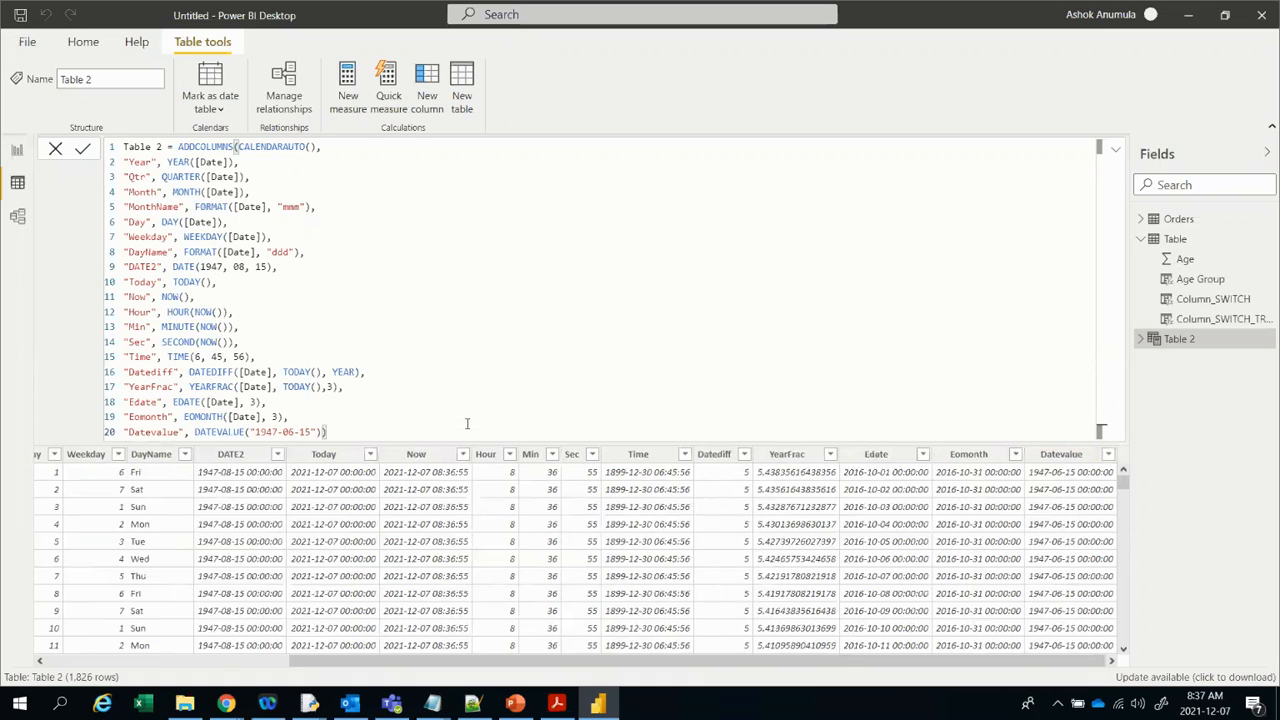
Step: Check the syllabus PDF for the next date topic and start a "Weeknumber" column on a new line of the Table 2 formula
click(557, 704)
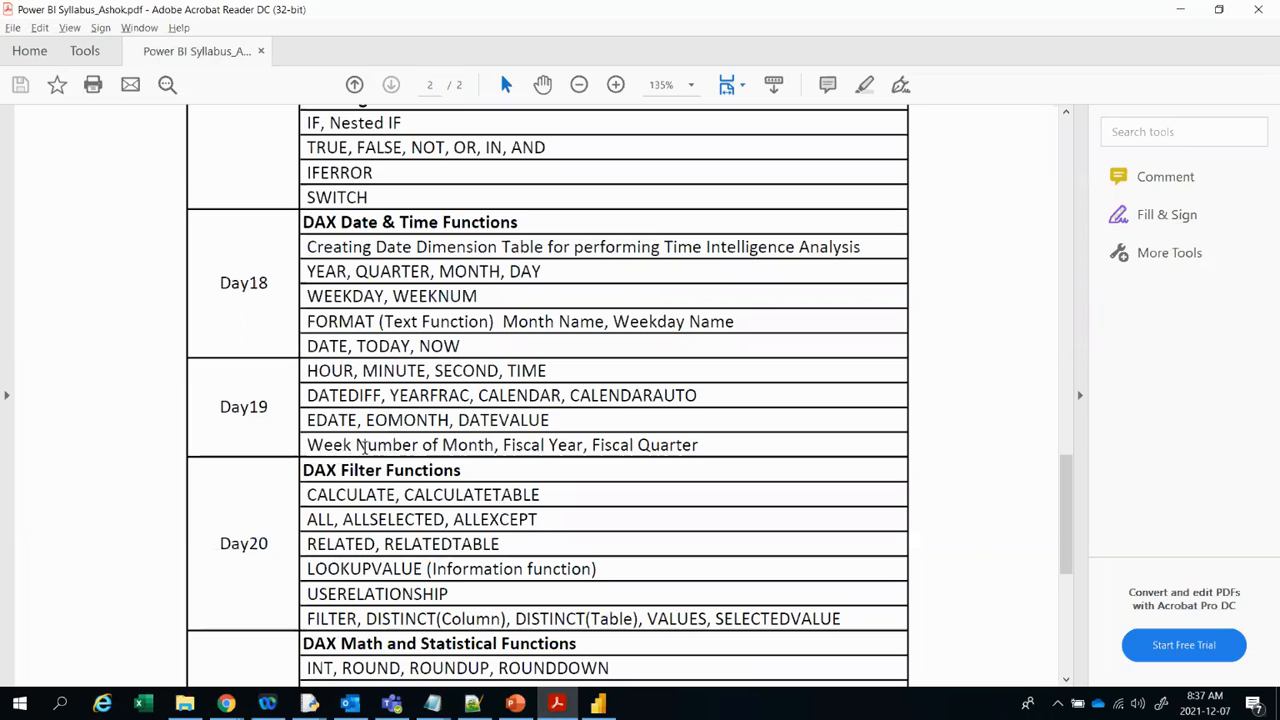
key(alt+Tab)
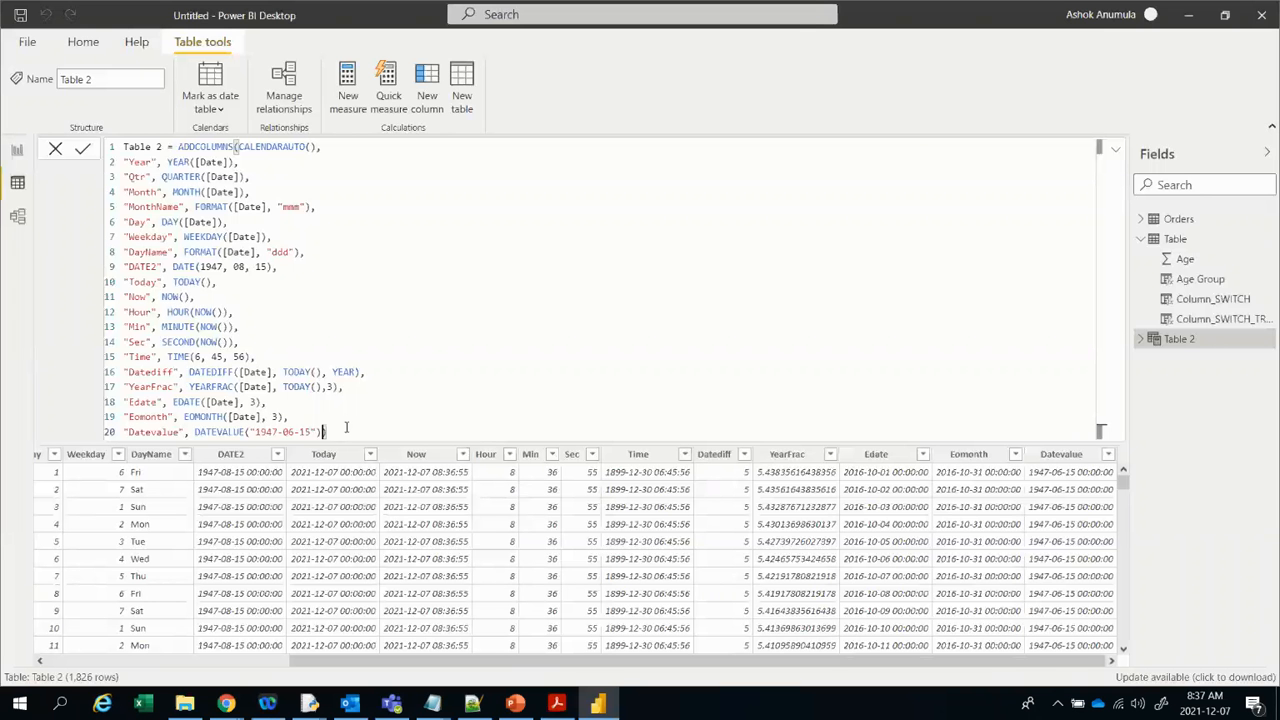
text(,)
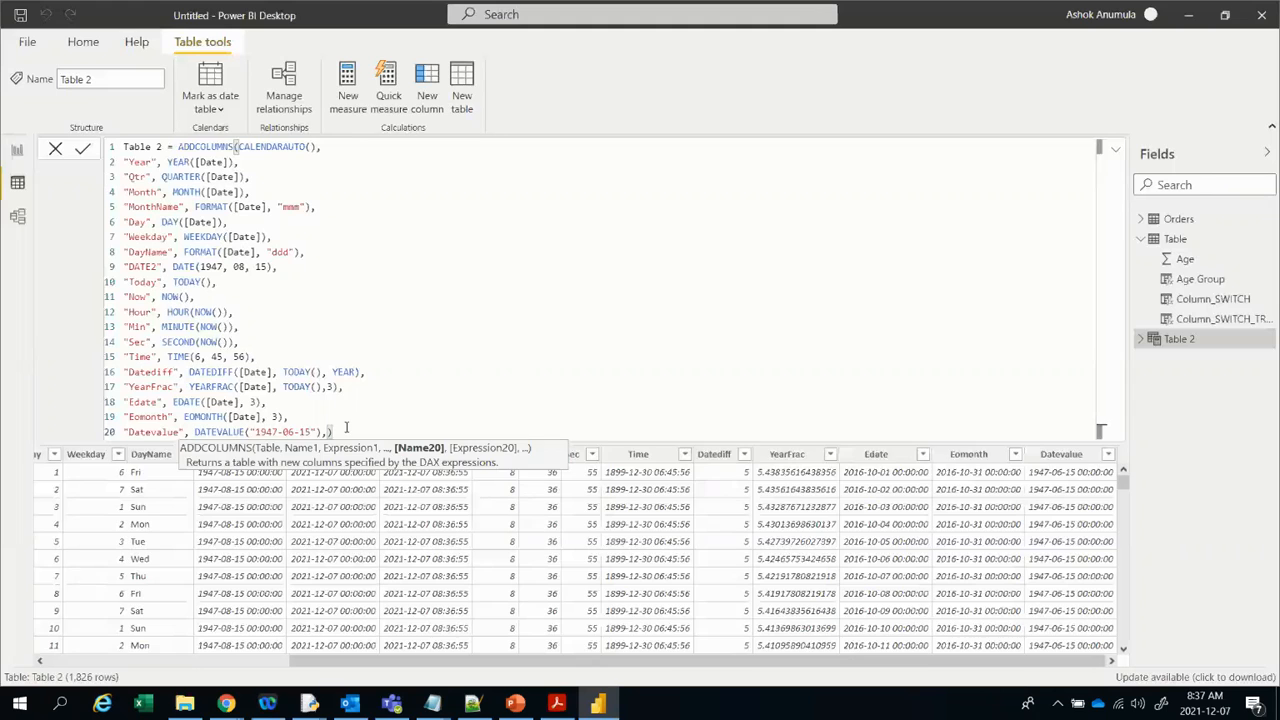
key(shift+Return)
text()"Weekn)
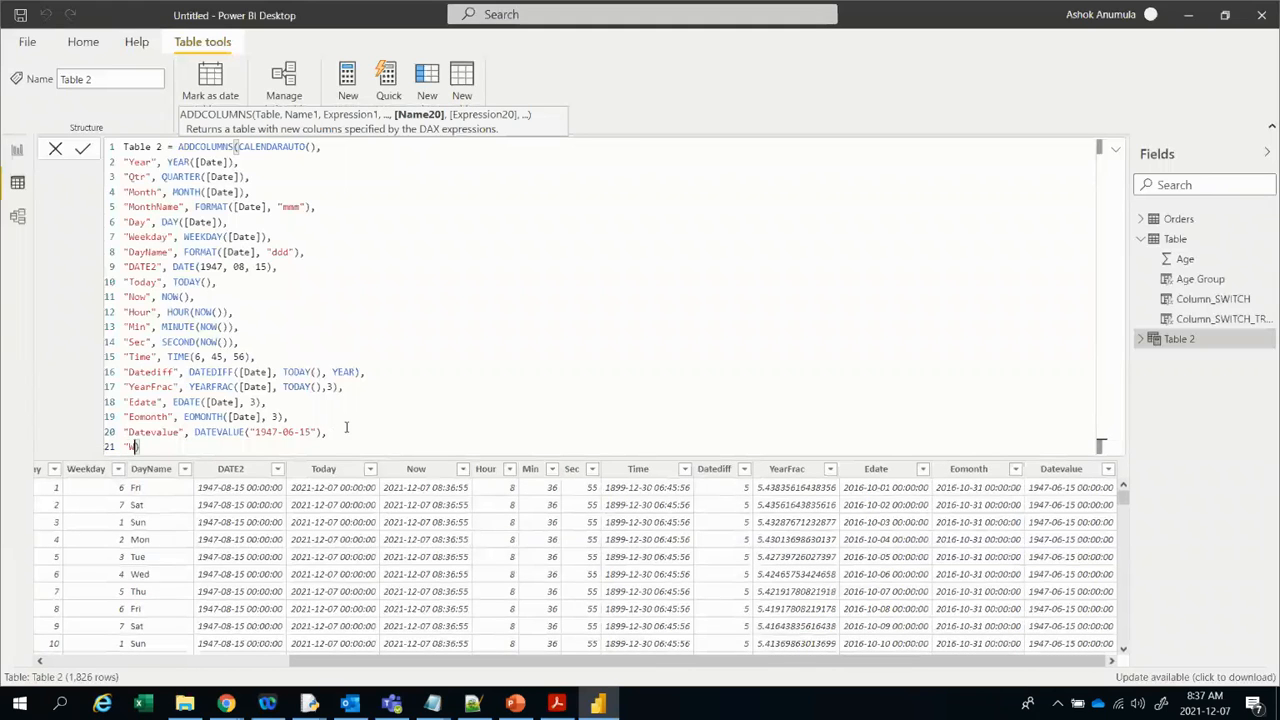
text(umber", Week)
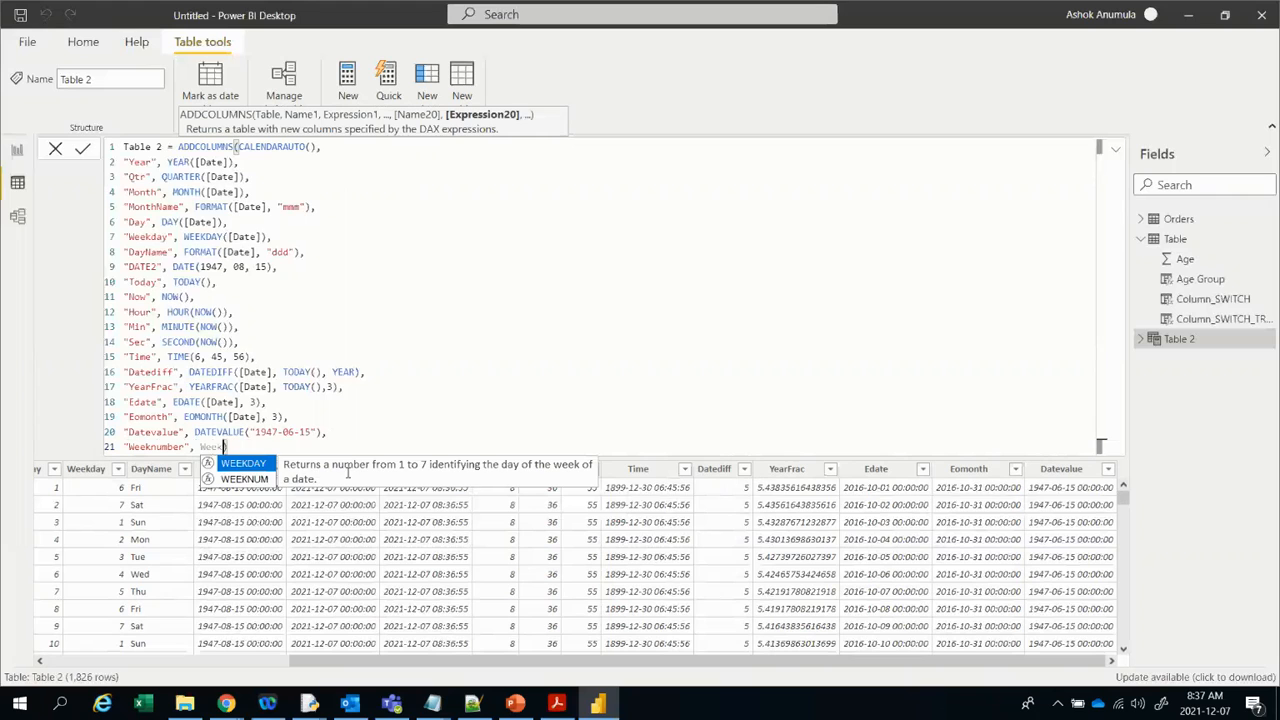
Step: Define the Weeknumber column as WEEKNUM([Date]) and commit the Table 2 formula
text(n)
key(Tab)
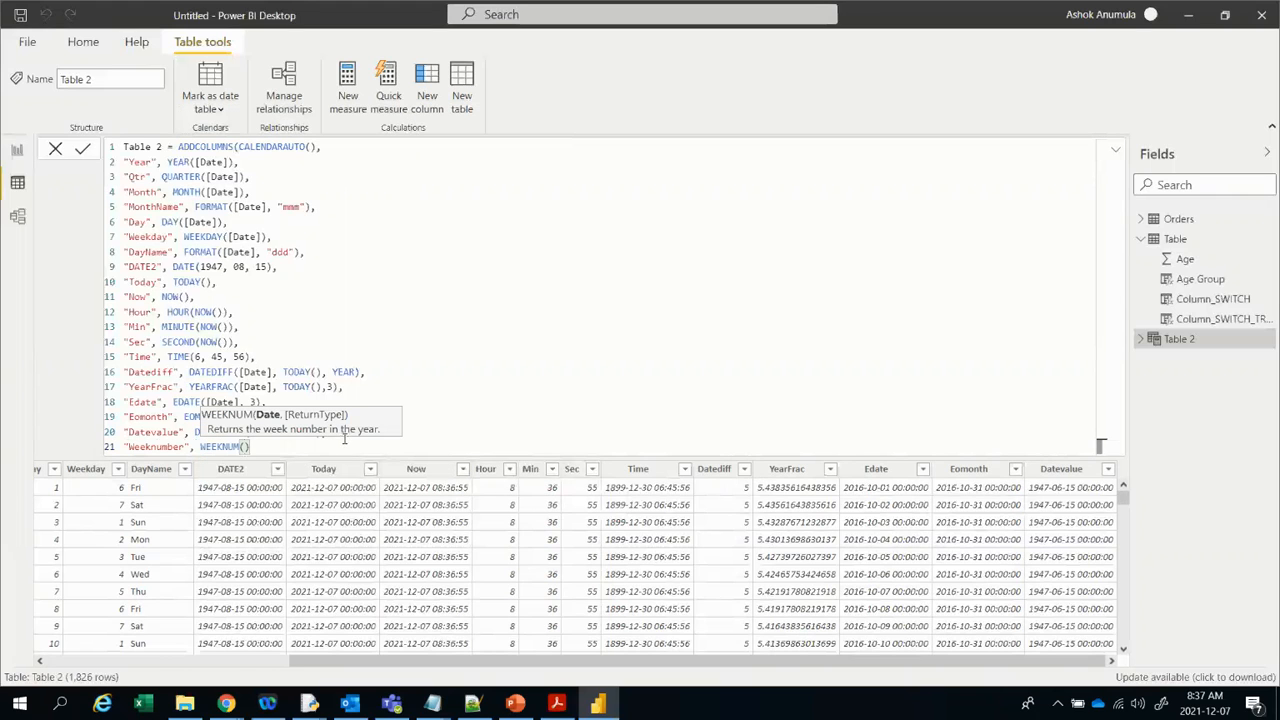
text(date)
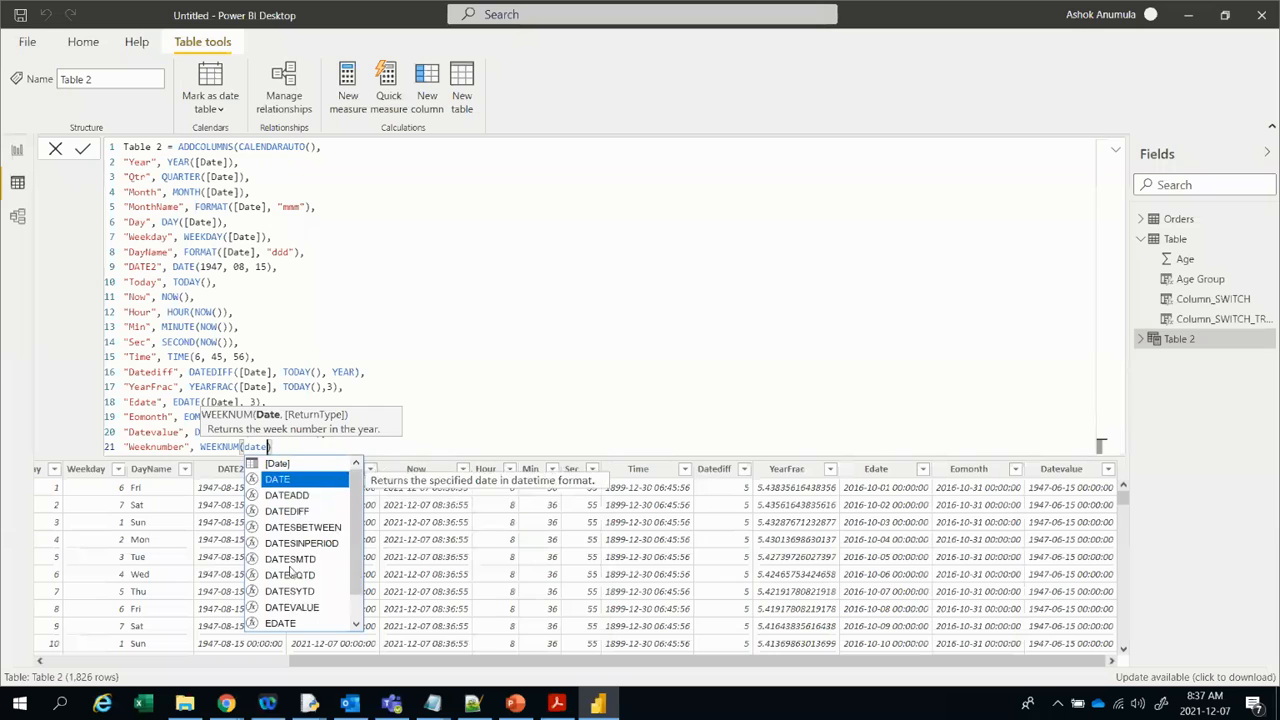
key(Up)
key(Tab)
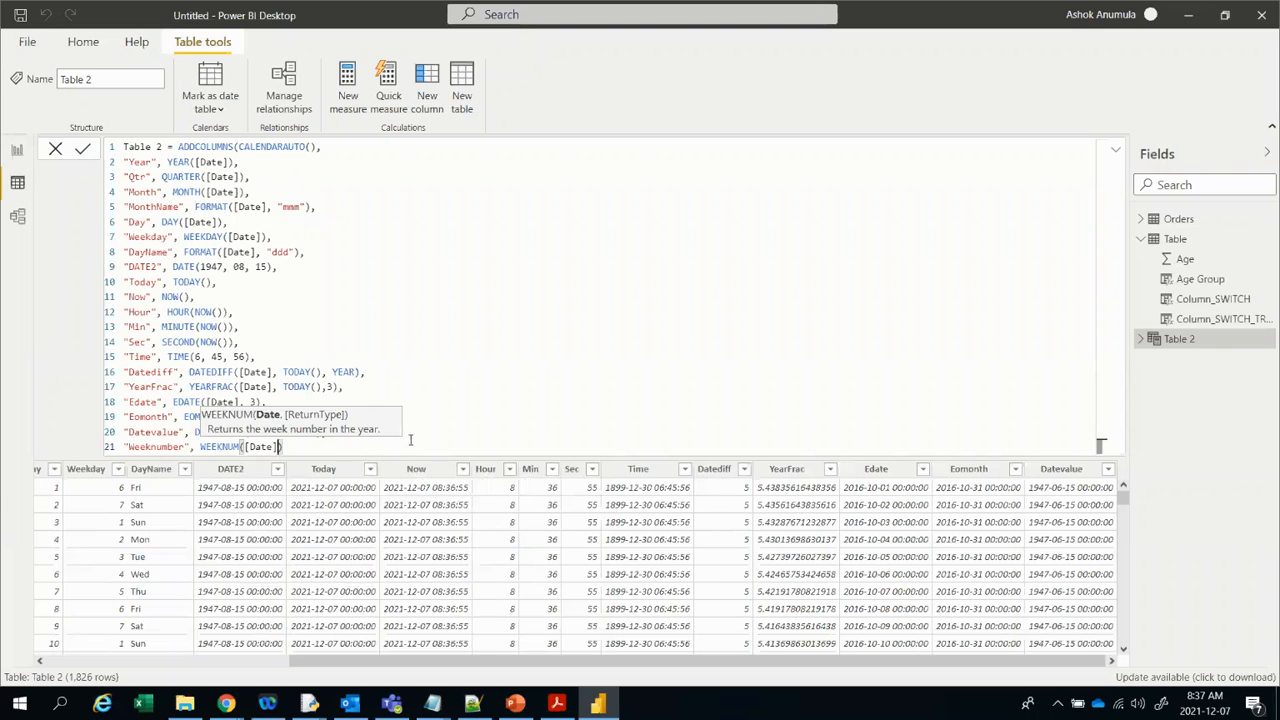
text())
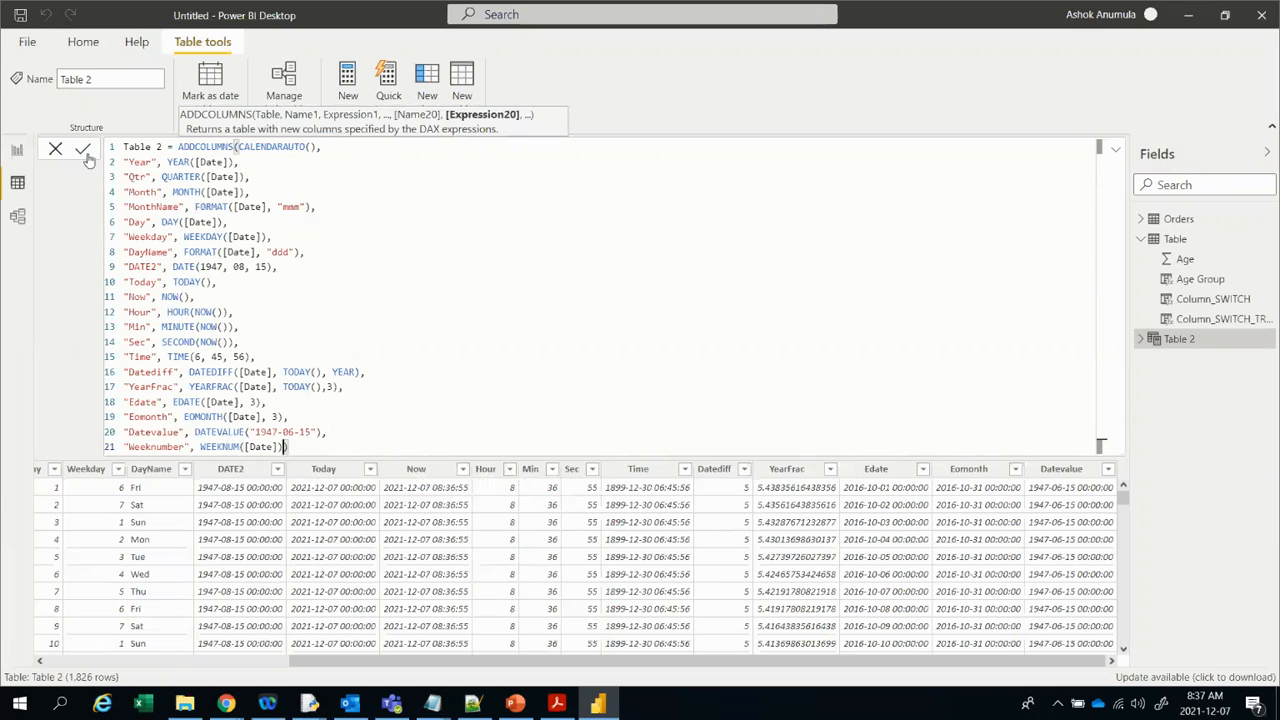
key(Return)
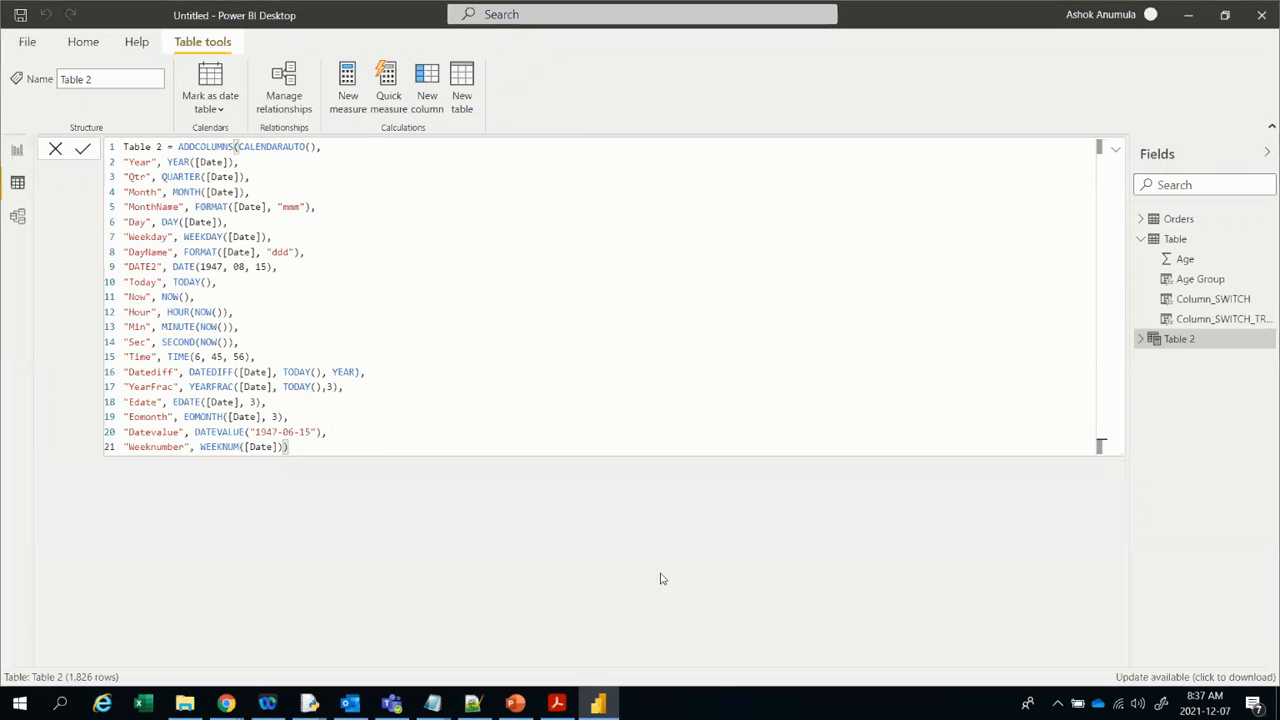
Step: Compare the Weeknumber values with the Date and DayName columns across the July 2016 rows of Table 2
mouse_move(731, 663)
mouse_down()
mouse_move(1023, 663)
mouse_move(756, 661)
mouse_up()
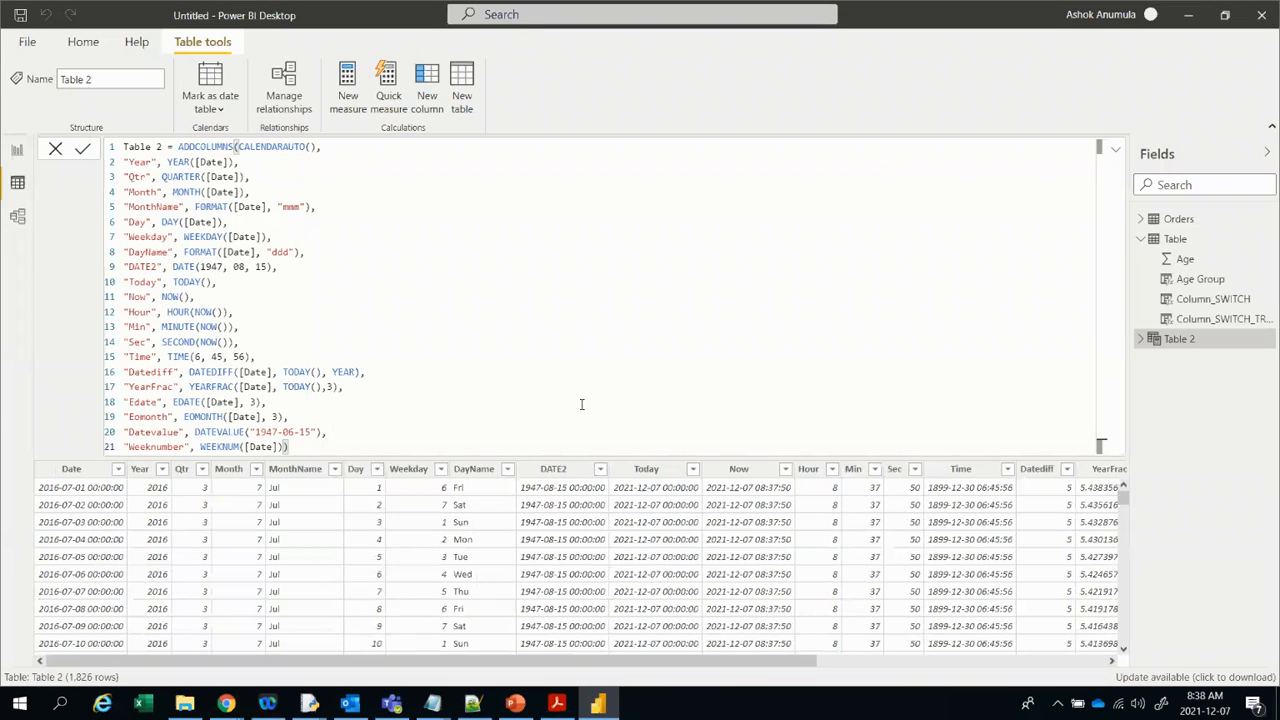
drag(477, 664, 771, 664)
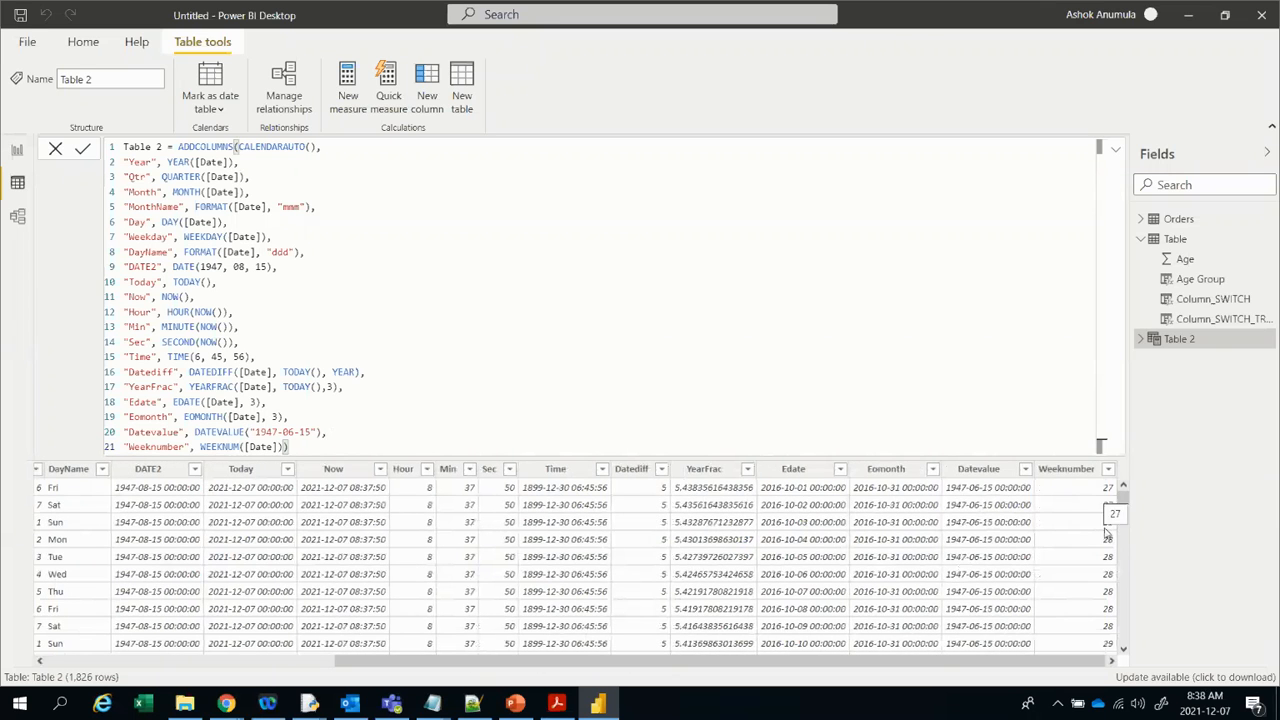
drag(1055, 663, 760, 663)
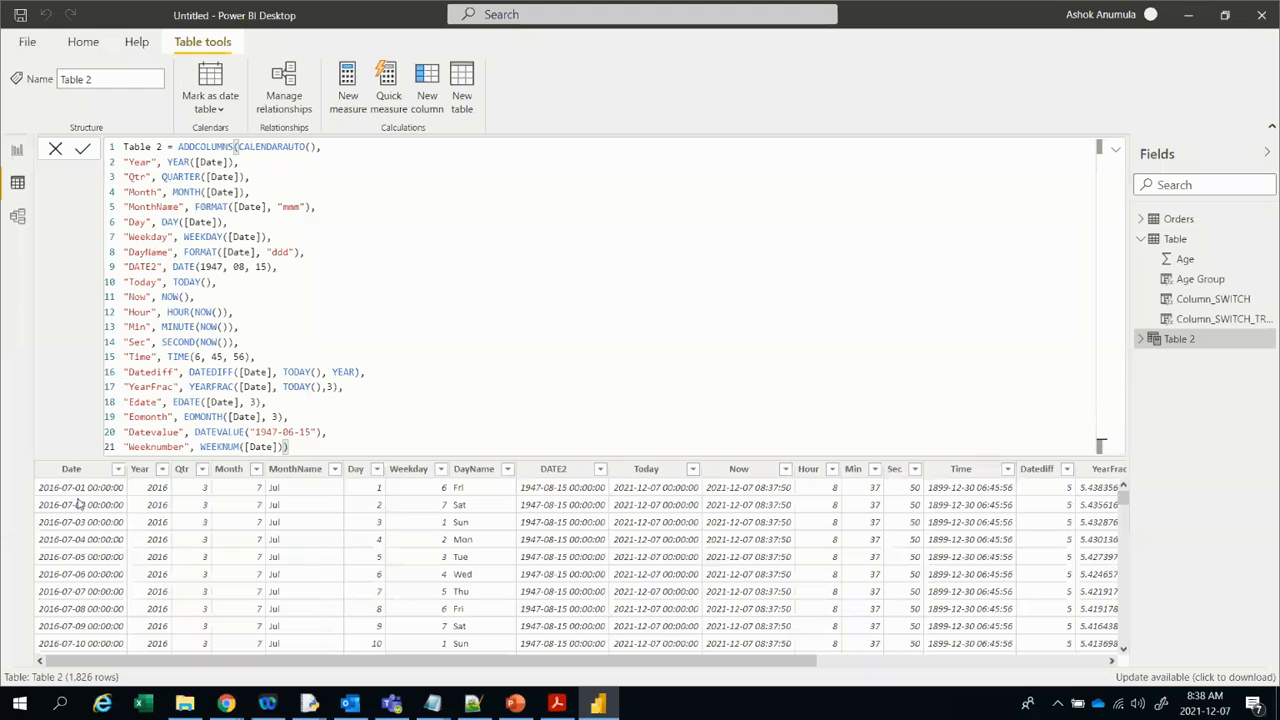
drag(438, 663, 955, 663)
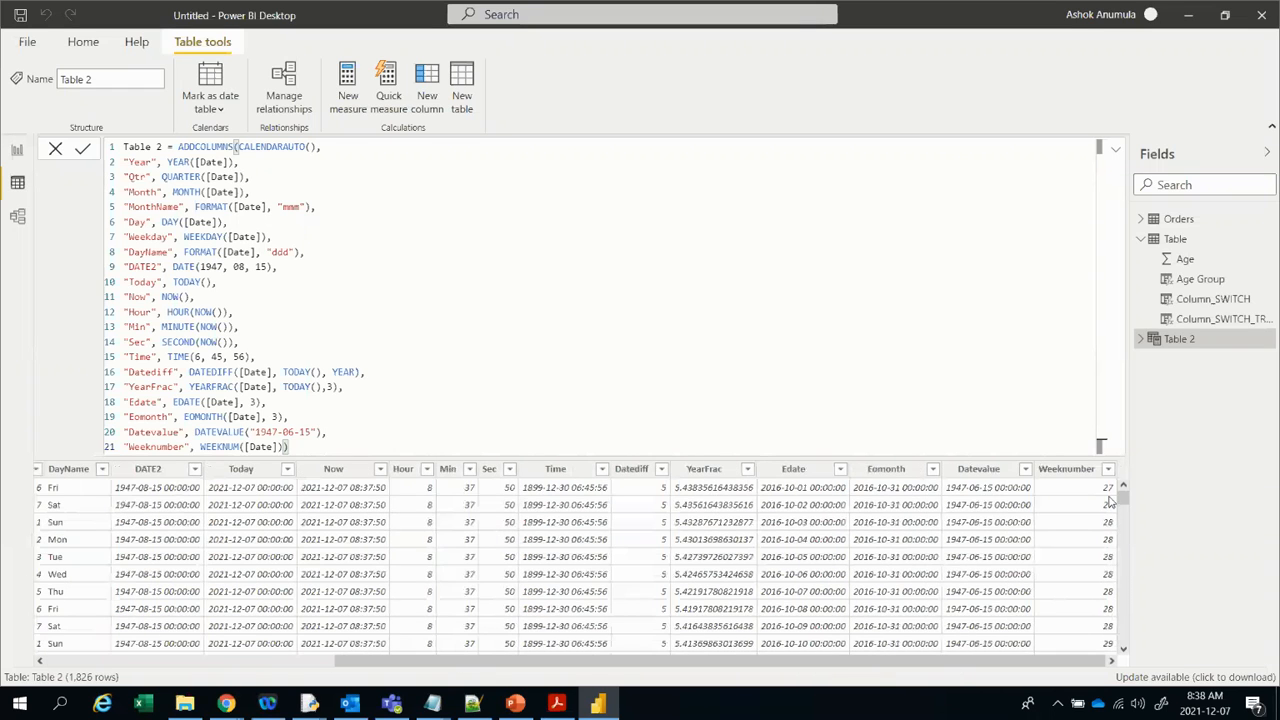
click(1066, 468)
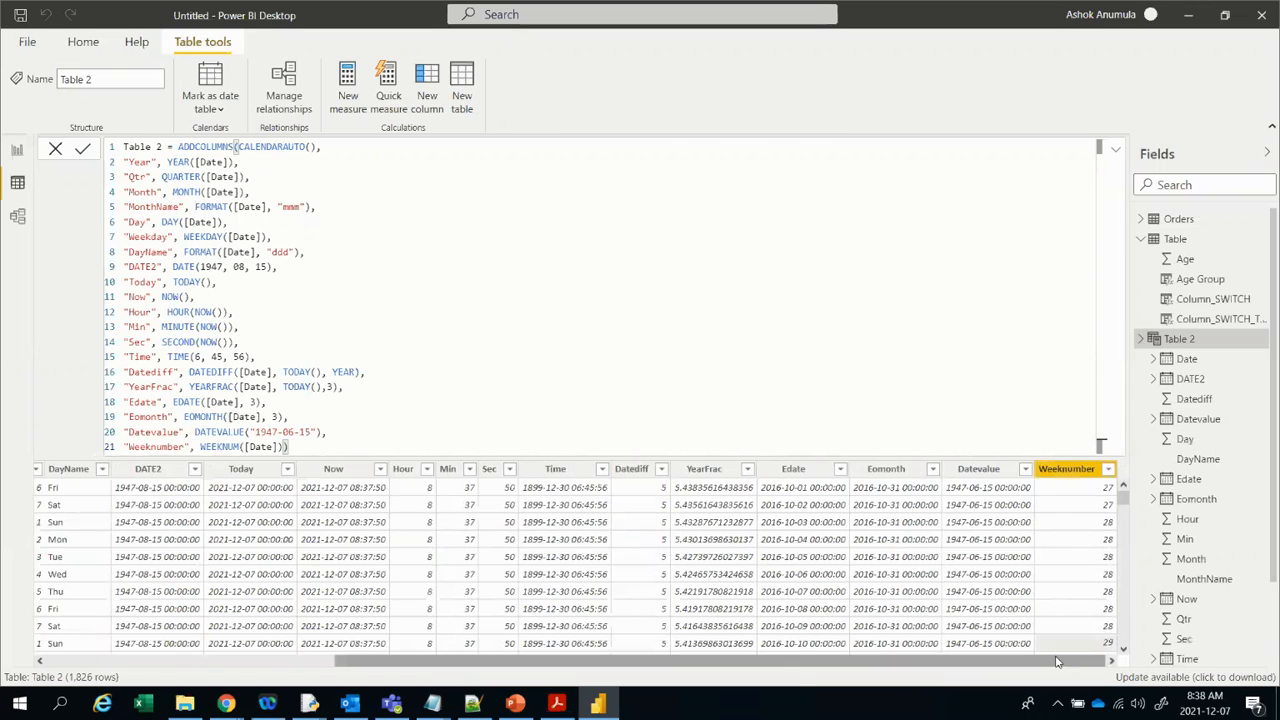
drag(1000, 660, 123, 660)
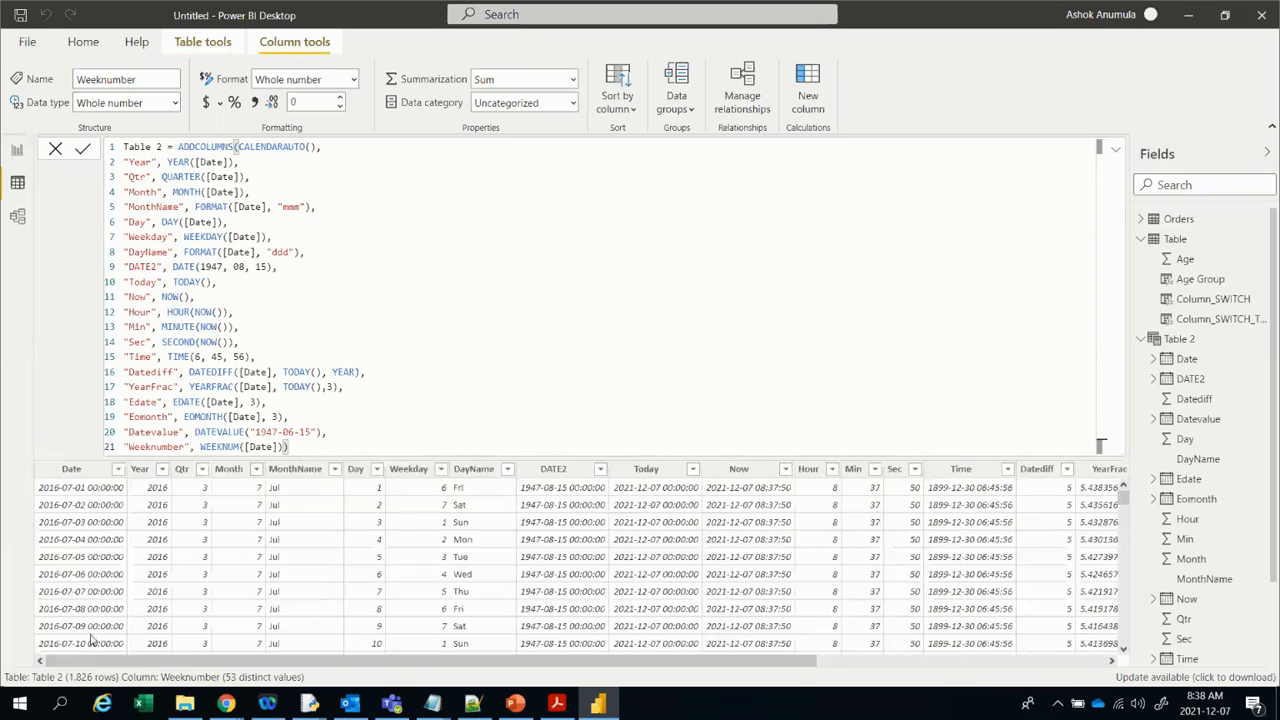
scroll(93, 640, down, 4)
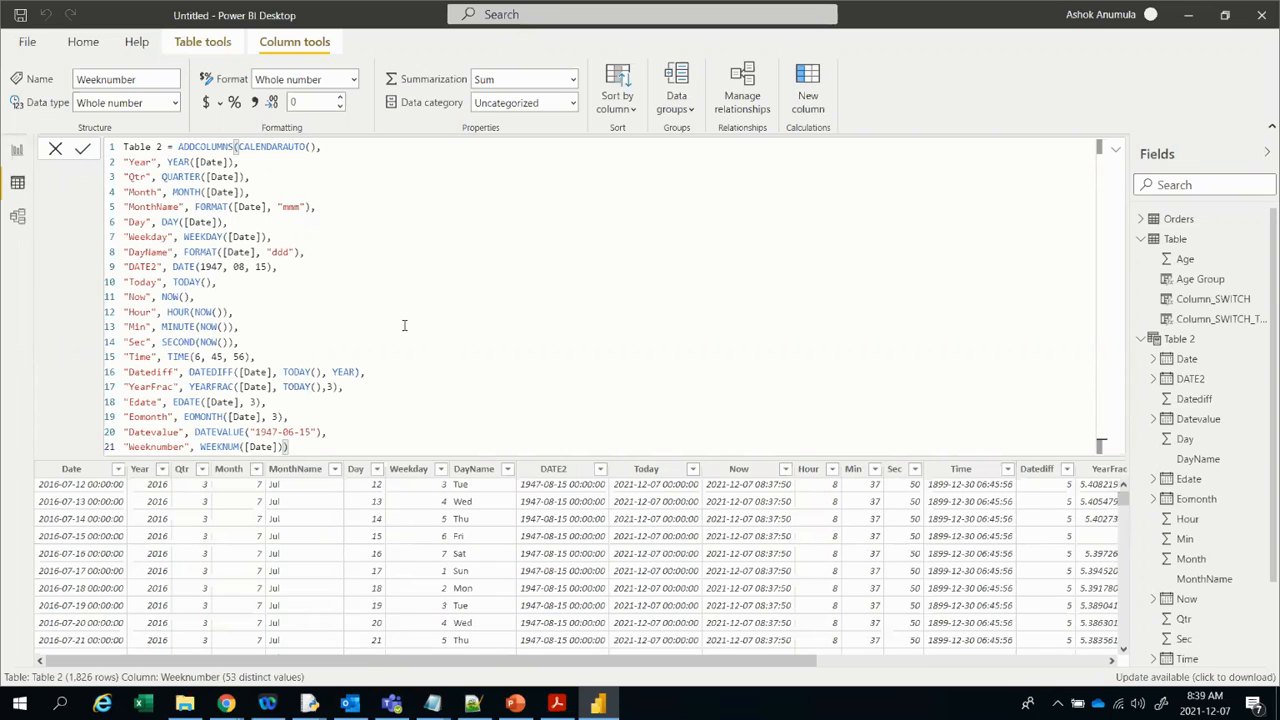
Step: Review the CALENDARAUTO call in the Table 2 formula, leave the formula without changes and collapse it
click(277, 147)
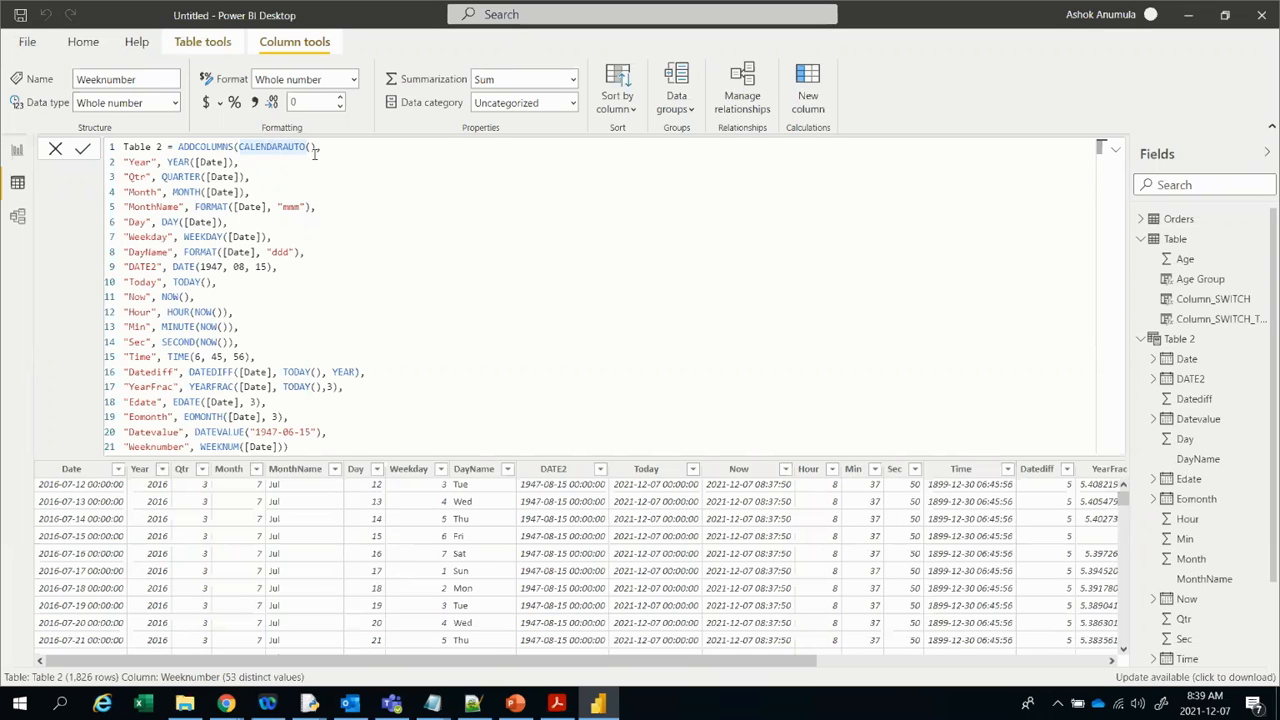
click(57, 150)
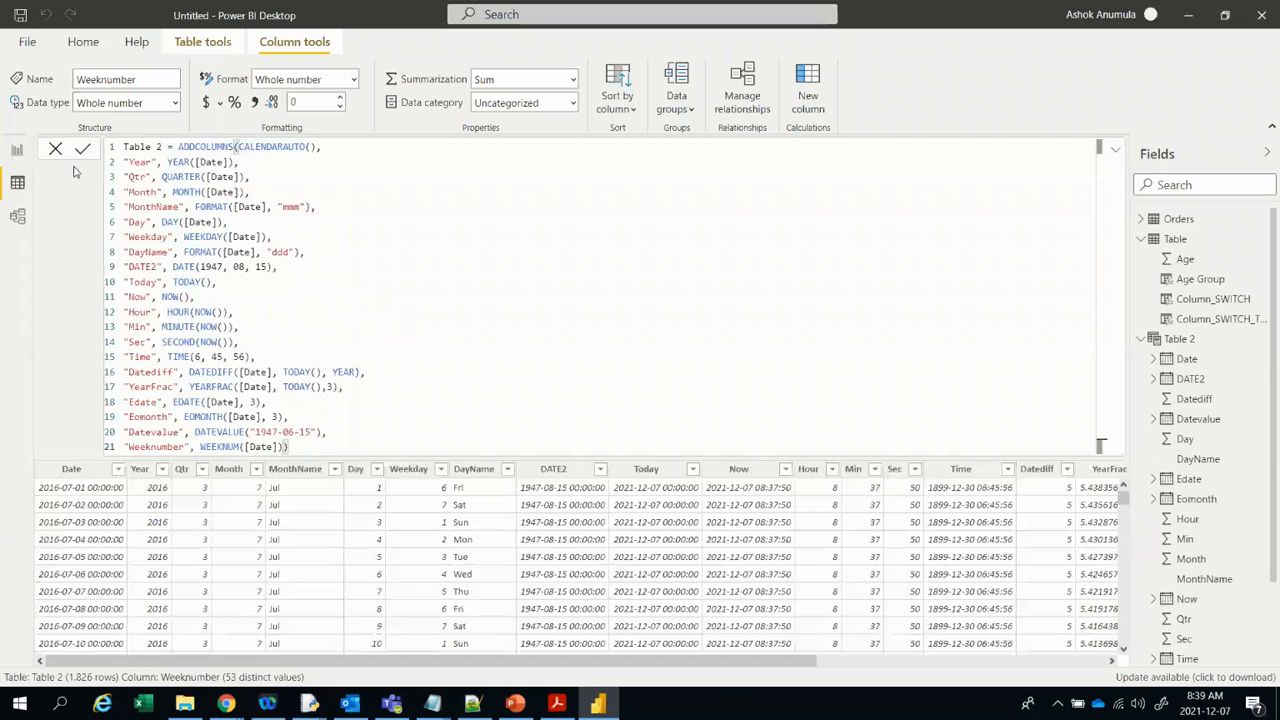
click(1115, 150)
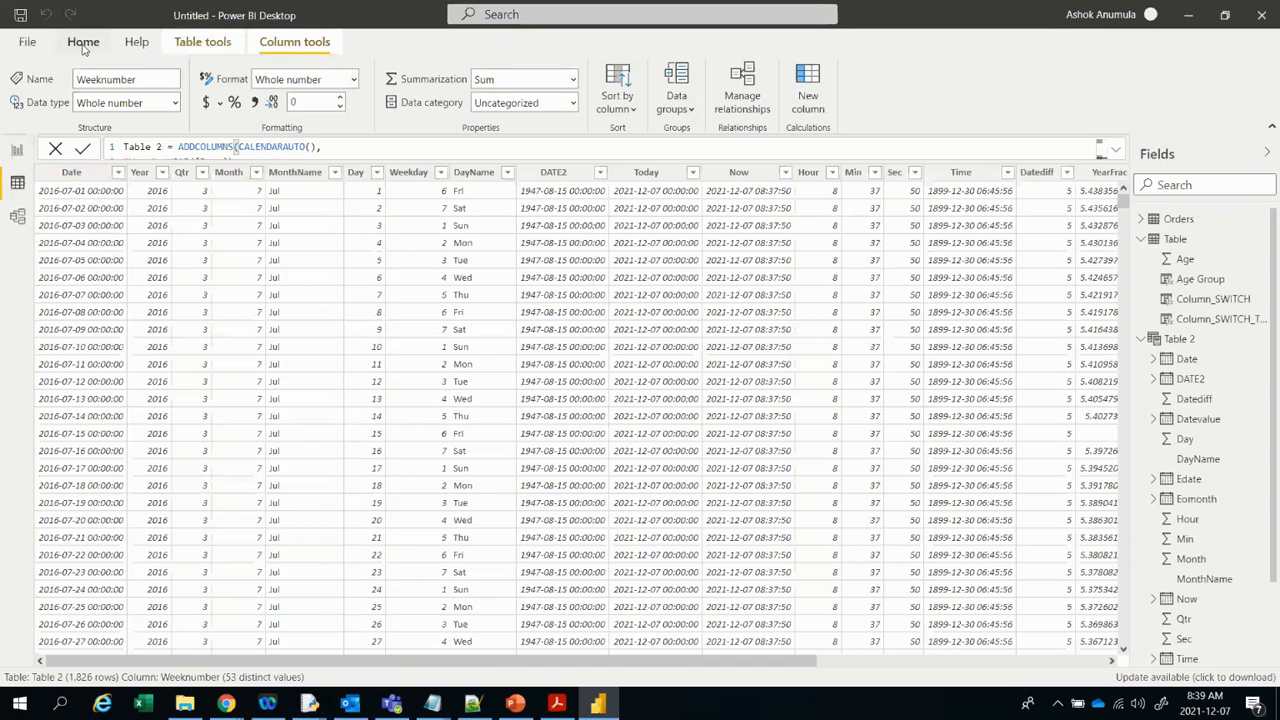
Step: Create a calculated table Table 3 defined as CALENDAR("2021-12-01", "2021-12-07") and commit it
click(202, 42)
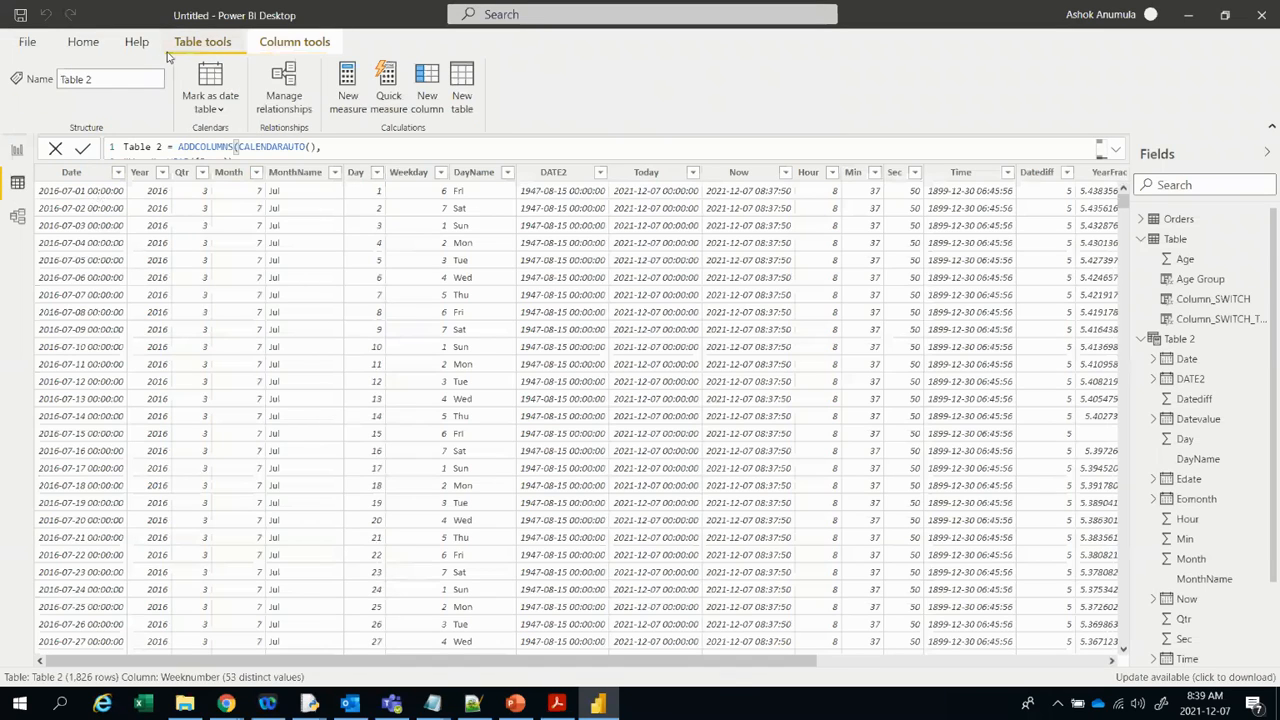
click(483, 104)
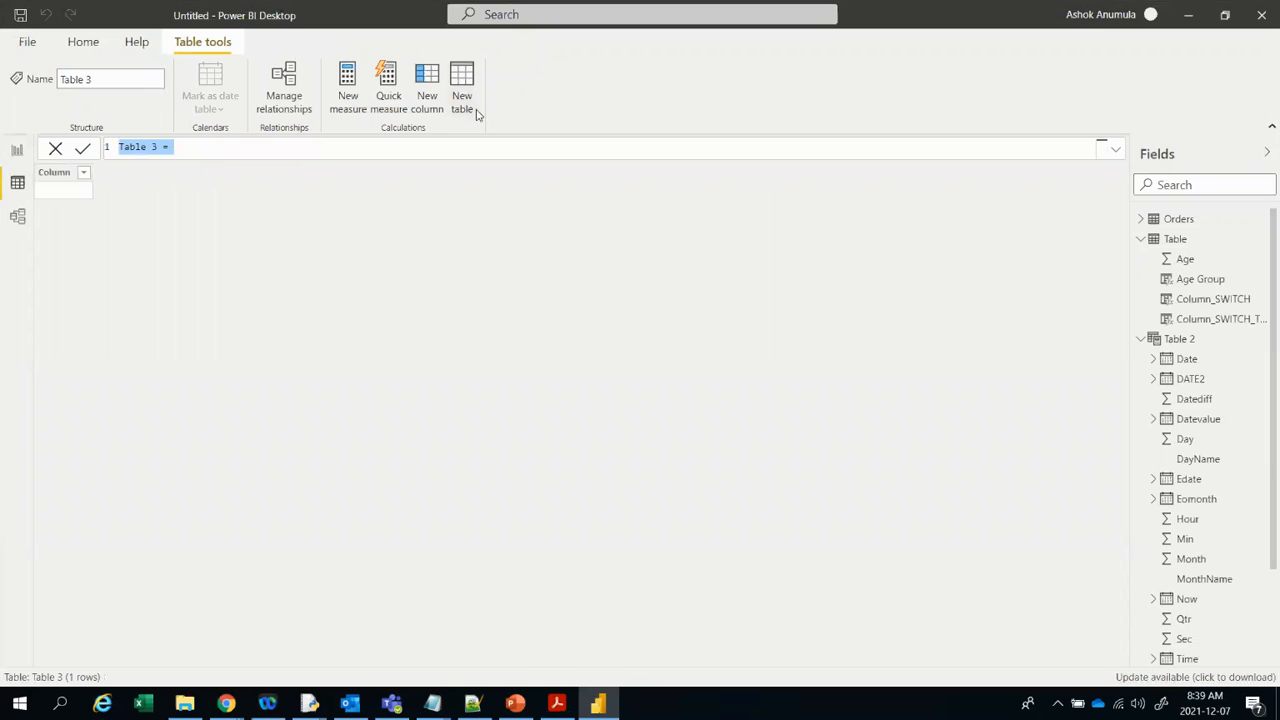
click(219, 147)
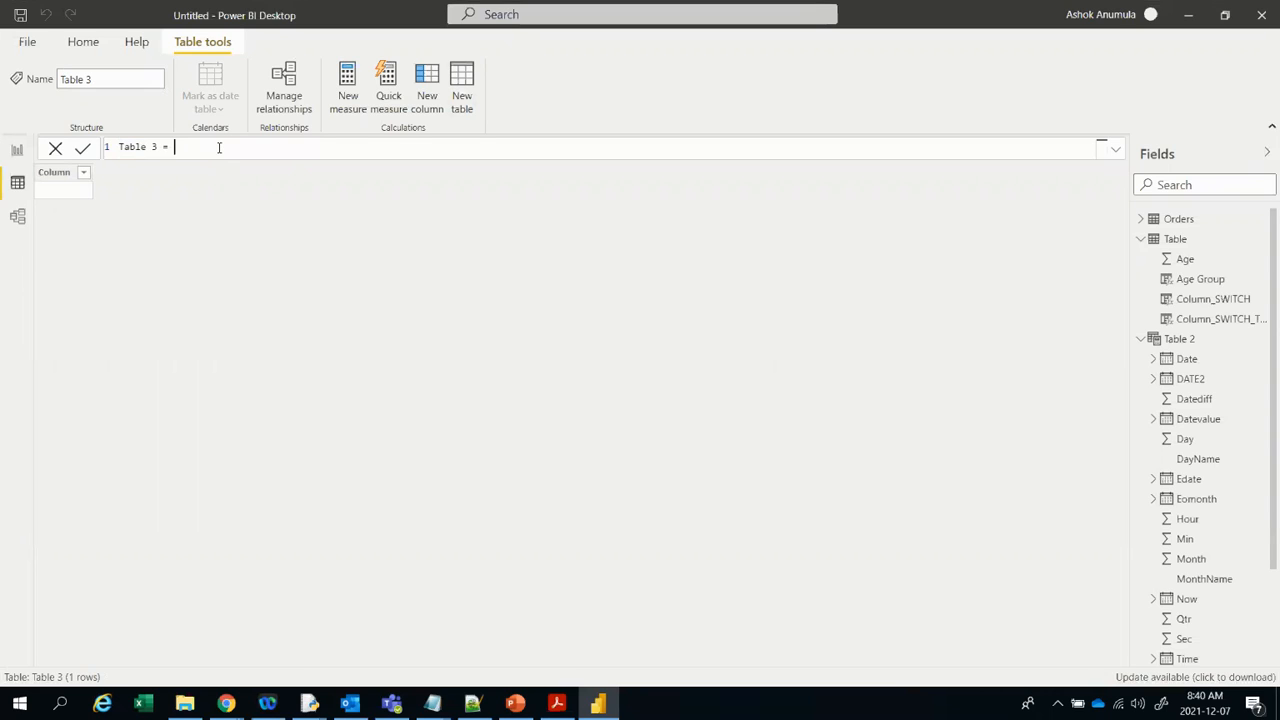
text(cale)
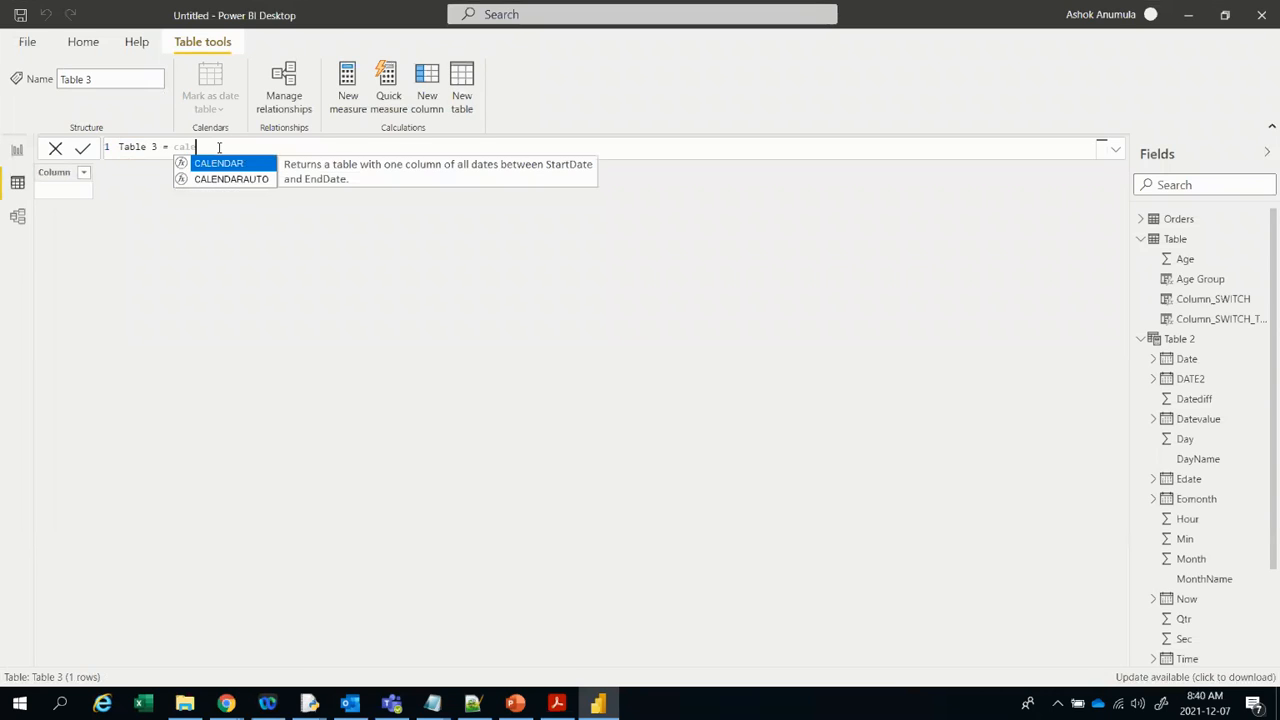
key(Tab)
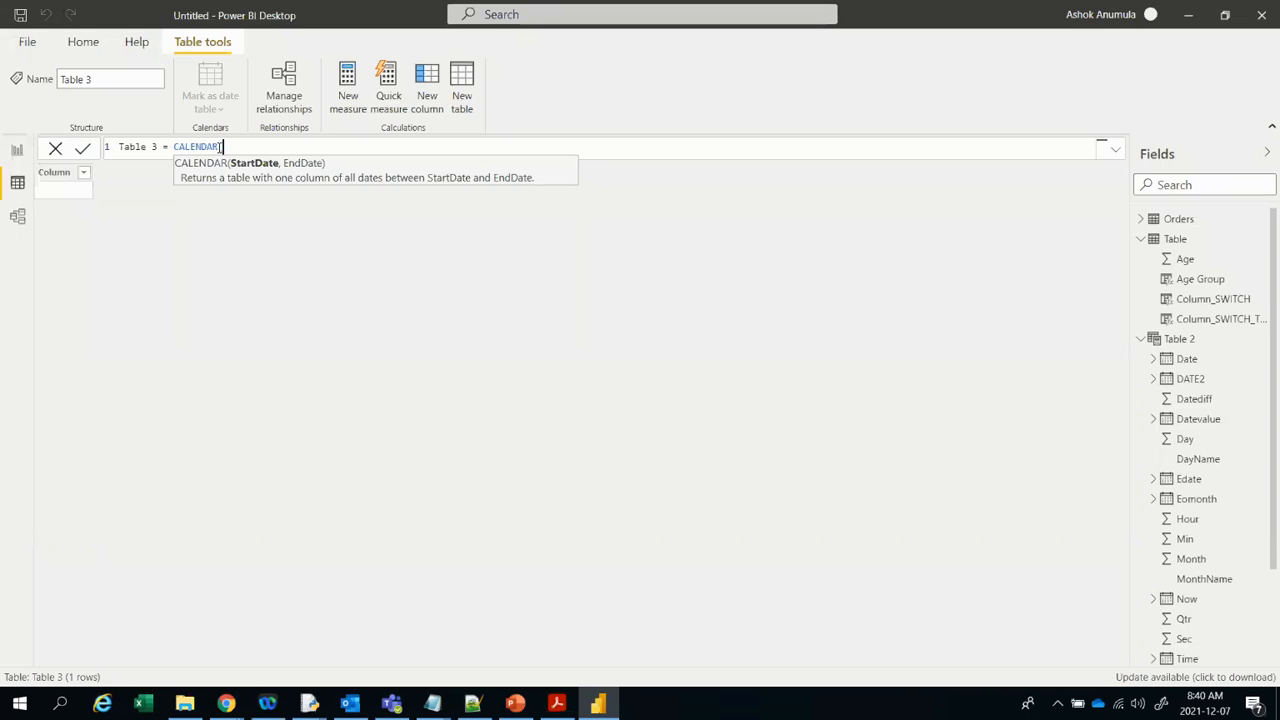
text("2021-12-01", )
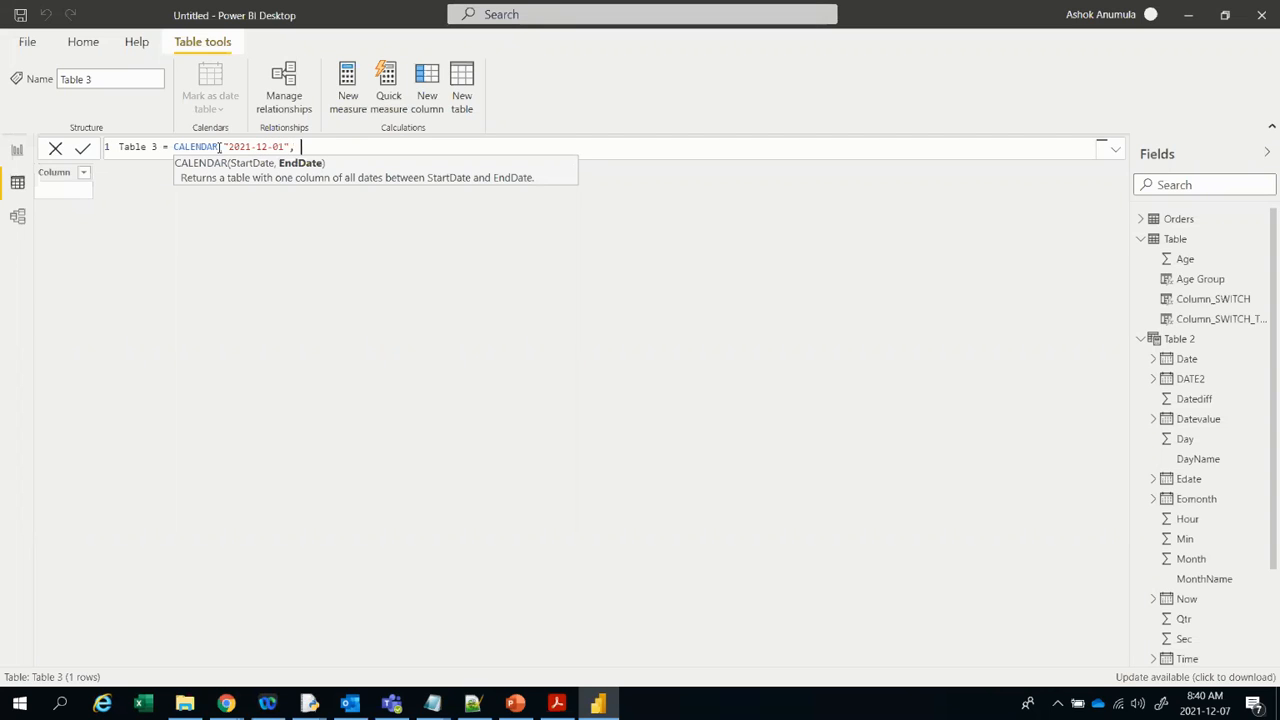
text("2021-12-07"))
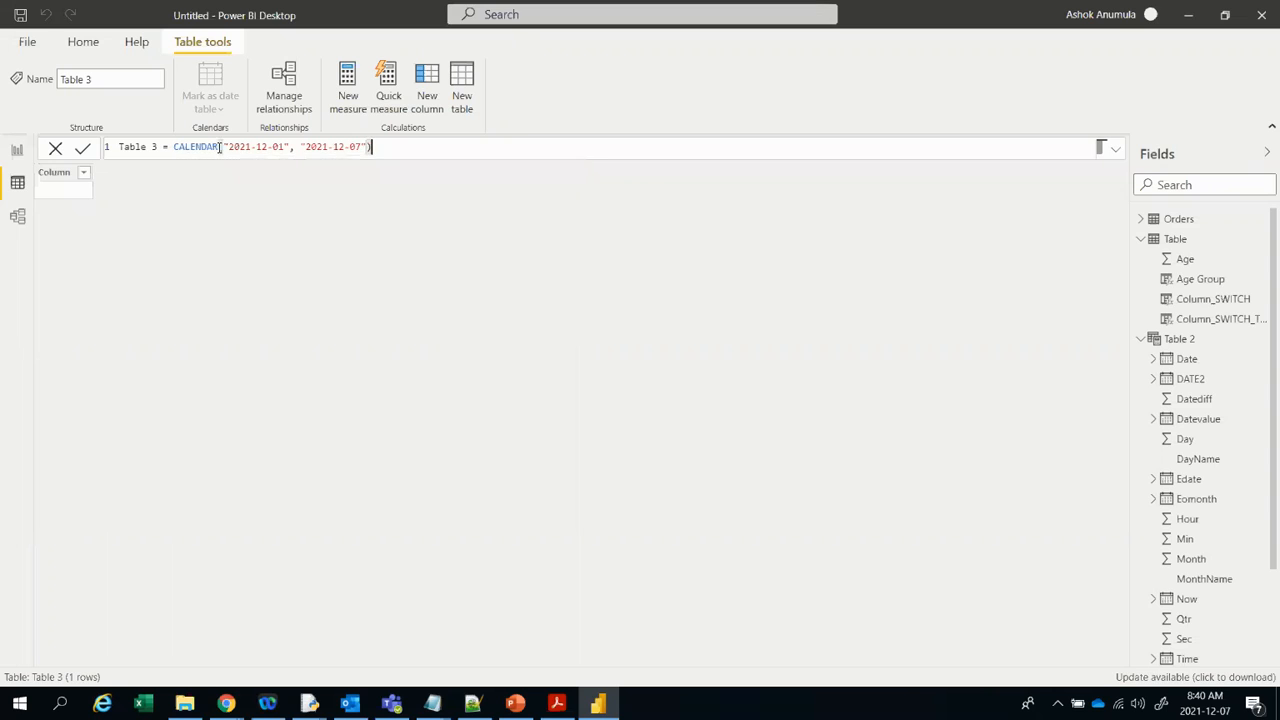
click(82, 149)
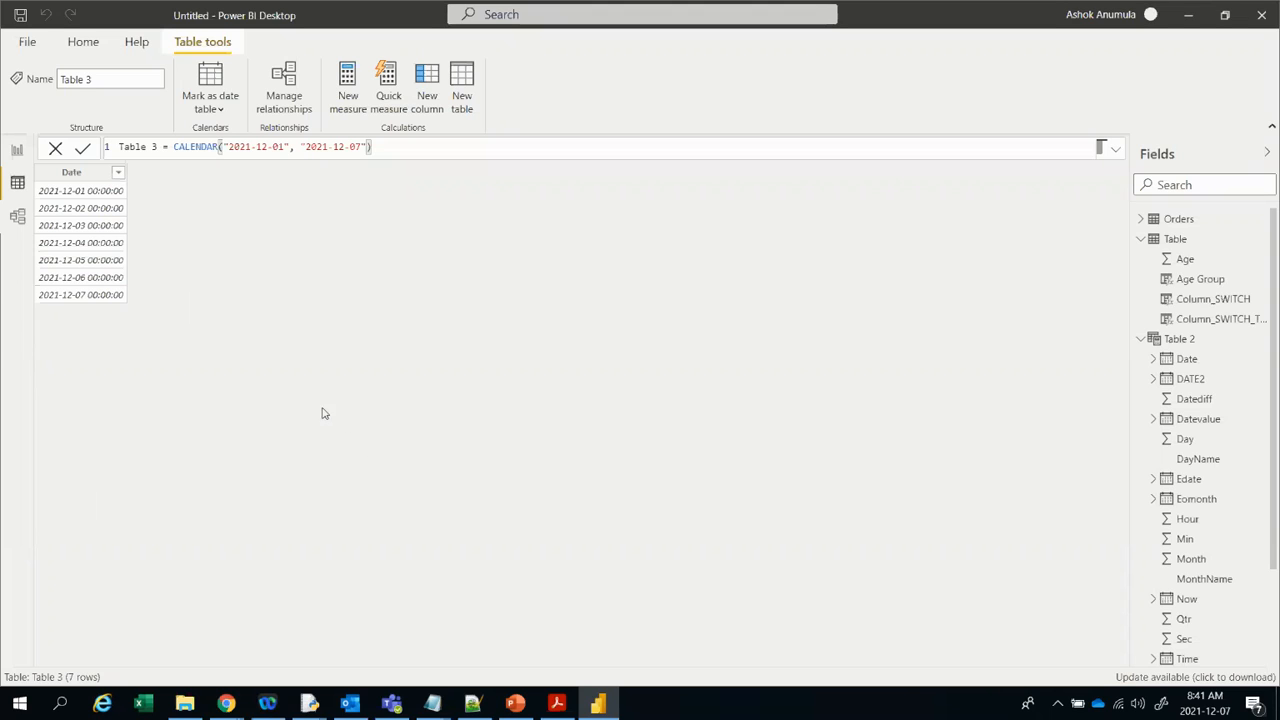
Step: Review the formulas of Column_SWITCH, Column_SWITCH_TRUE and Age Group in Table, and reopen Table 2
click(1141, 239)
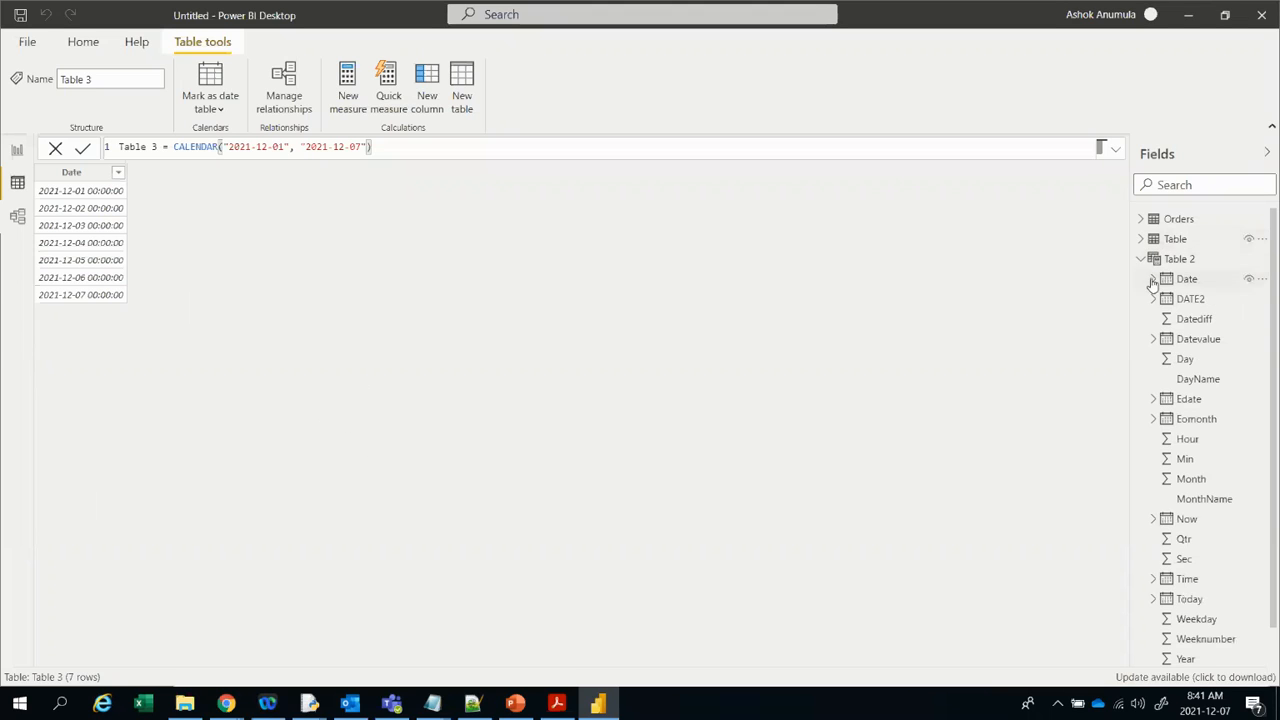
click(1142, 259)
click(1176, 239)
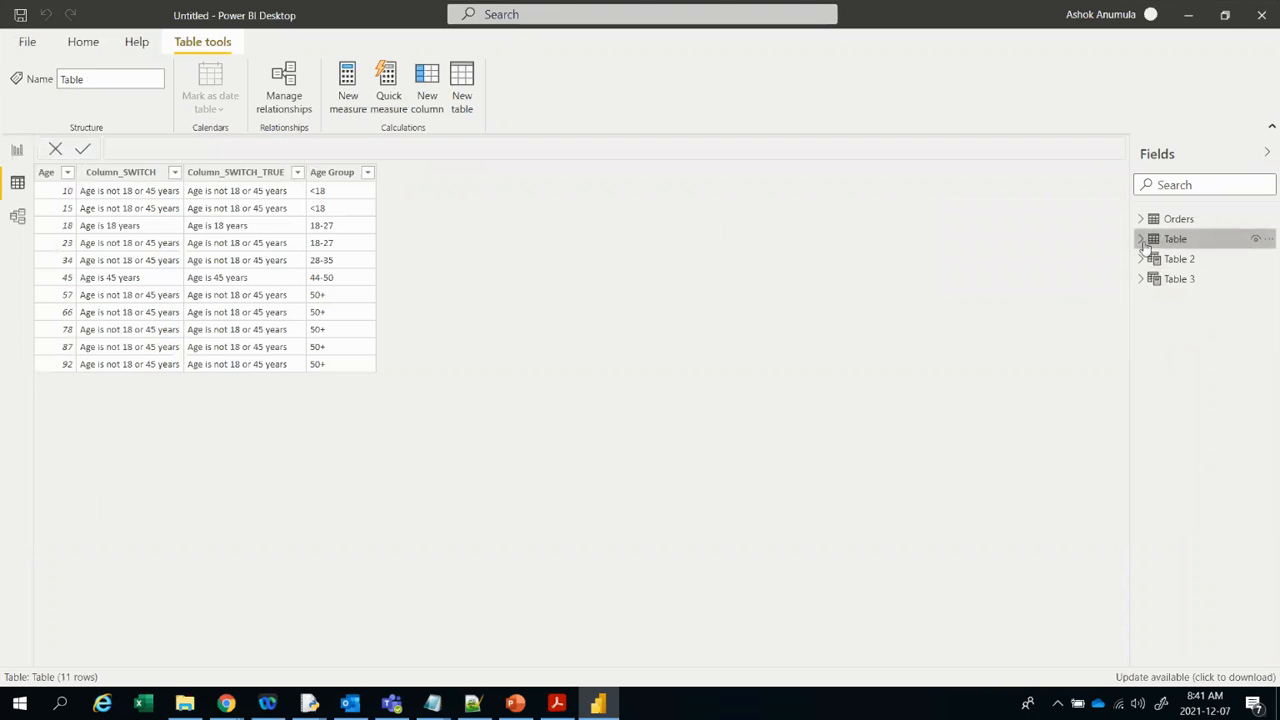
click(1141, 241)
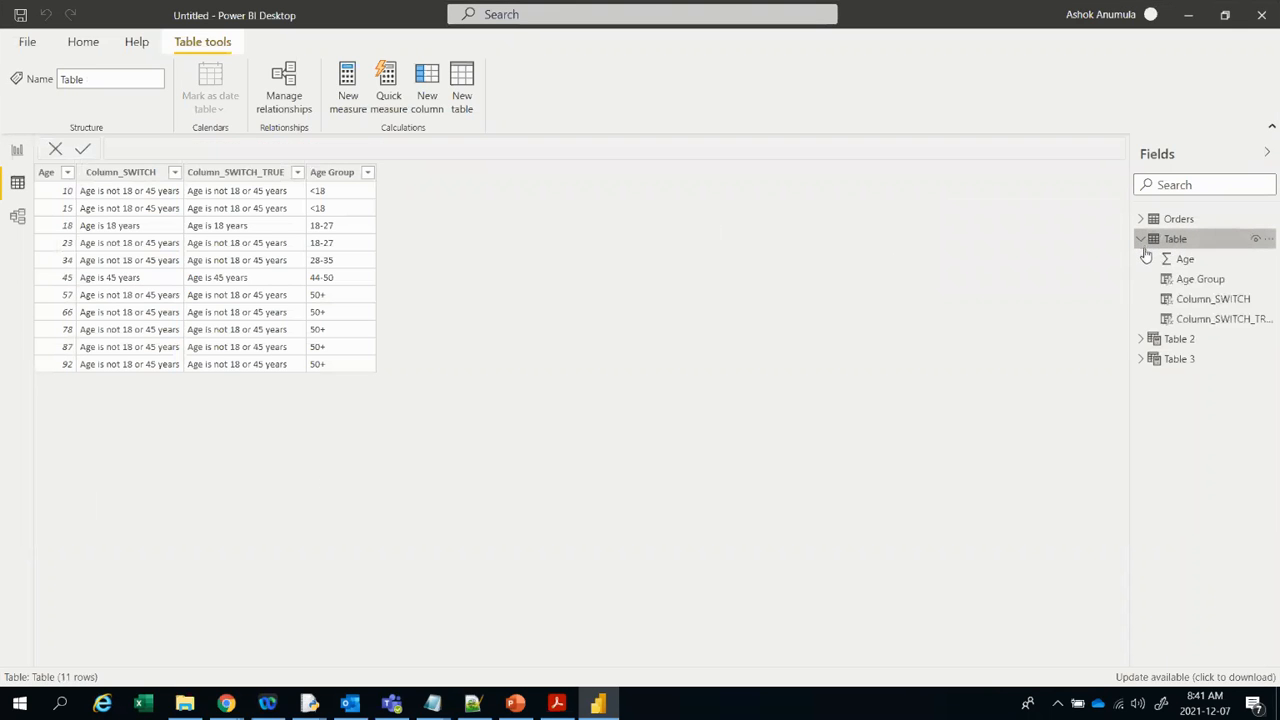
click(1203, 300)
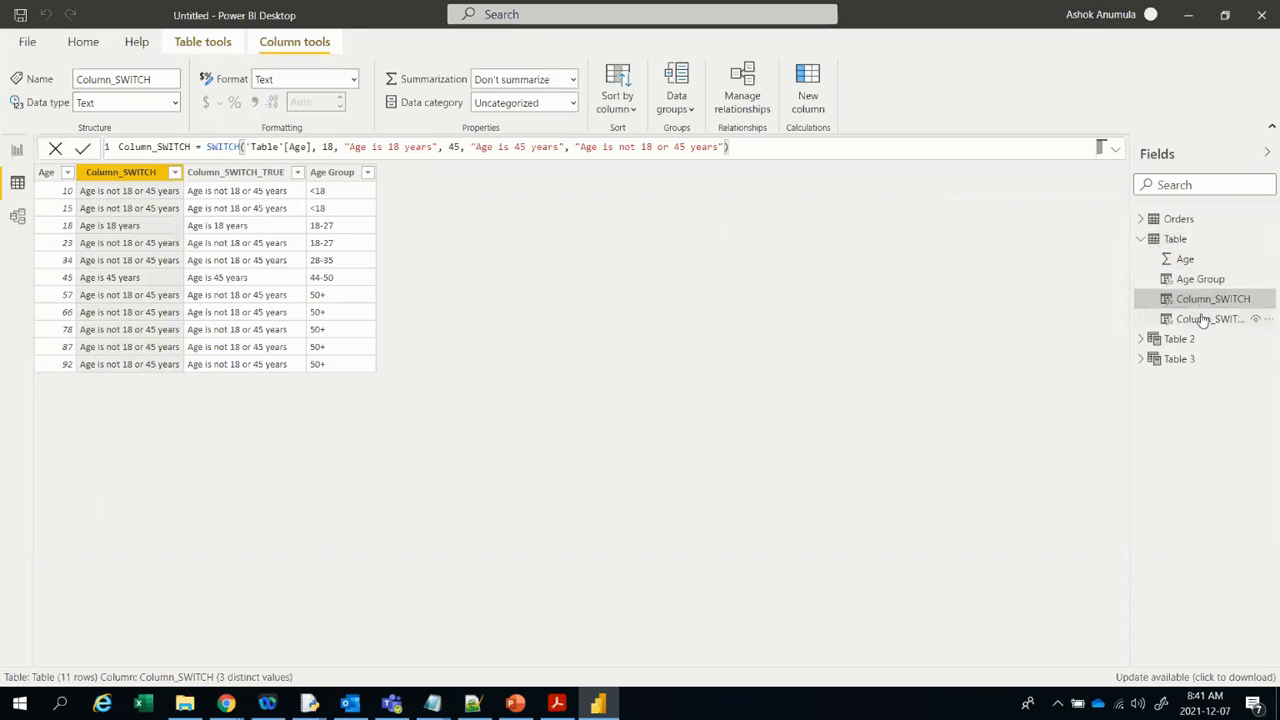
click(1203, 318)
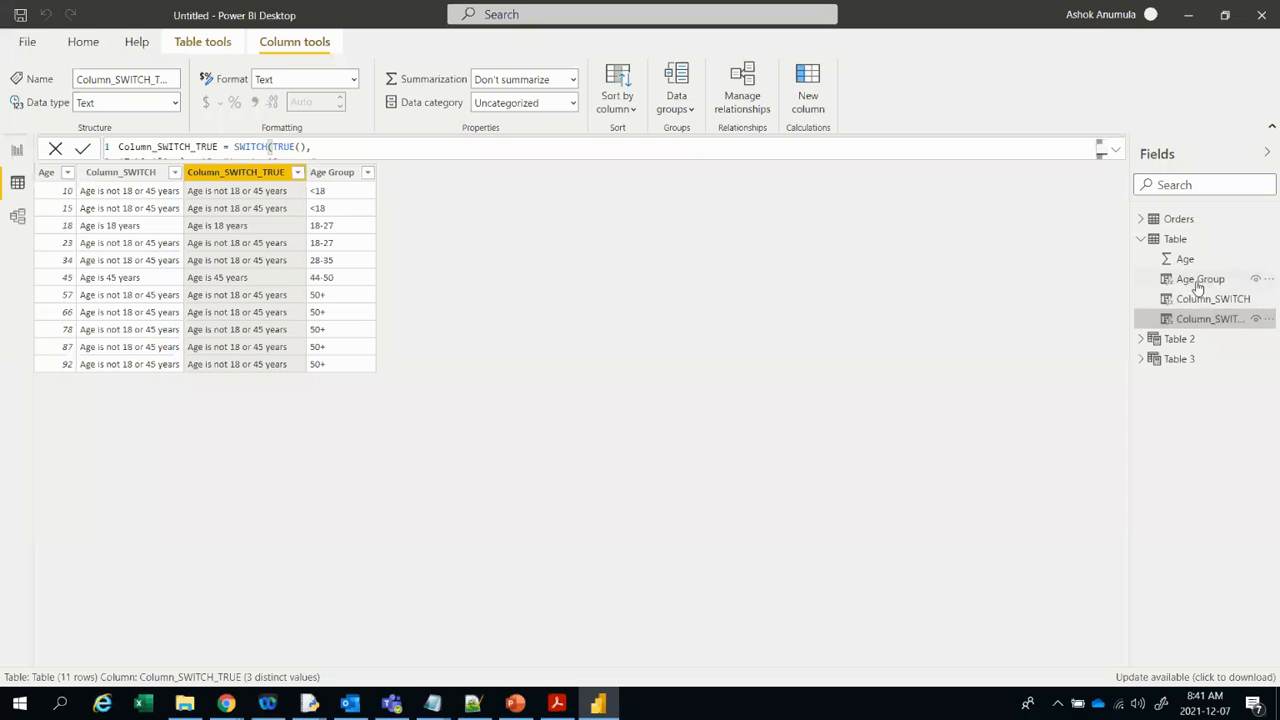
click(1200, 282)
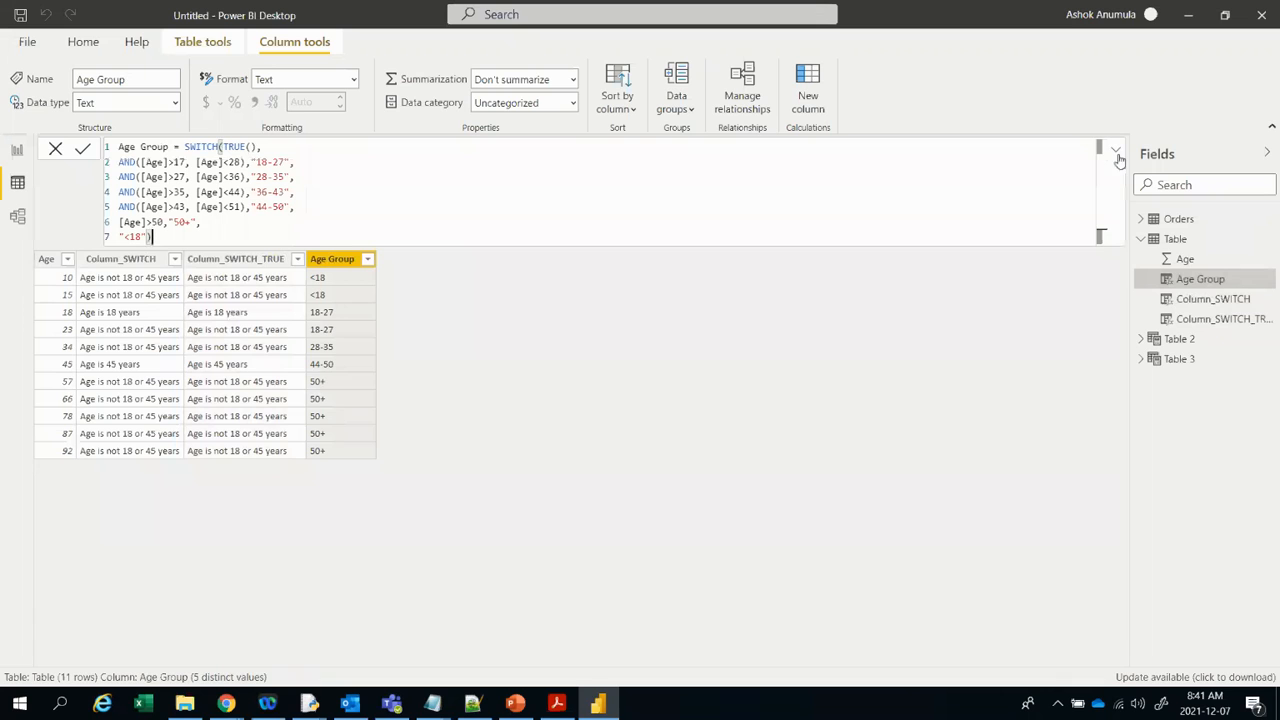
click(1177, 341)
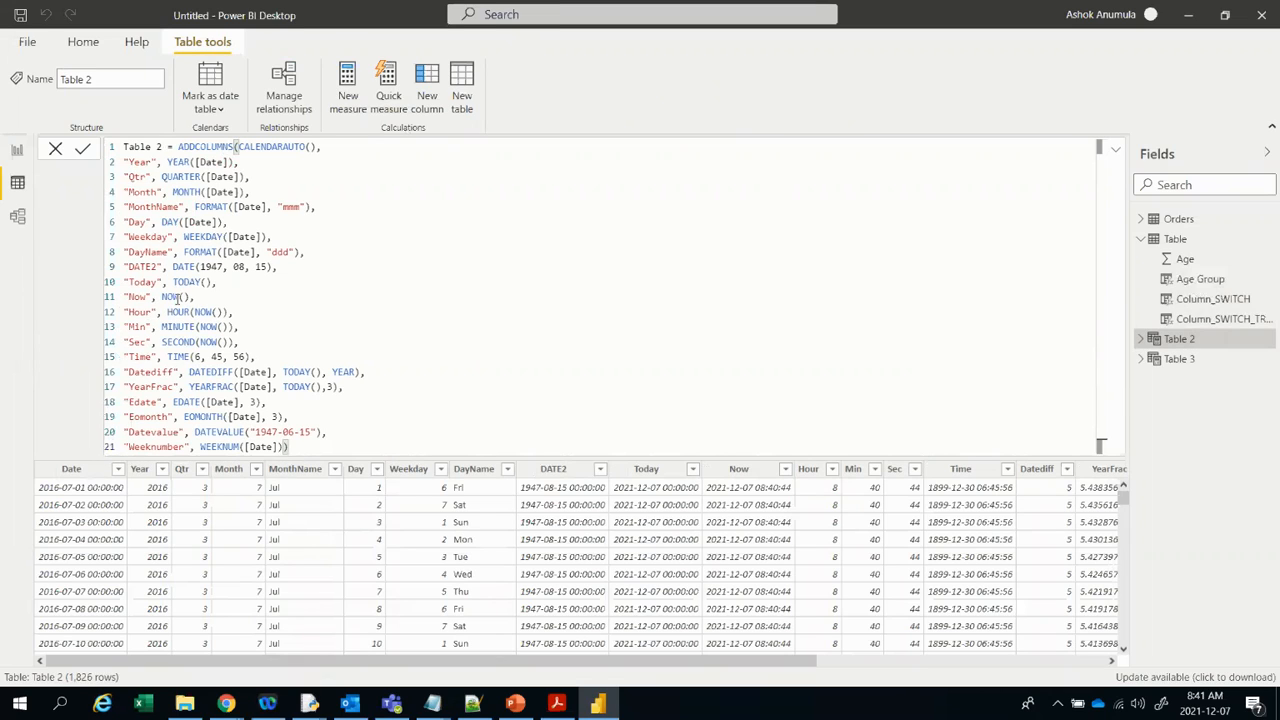
Step: Open Table 3 and review its CALENDAR formula together with the generated Date rows
click(1177, 362)
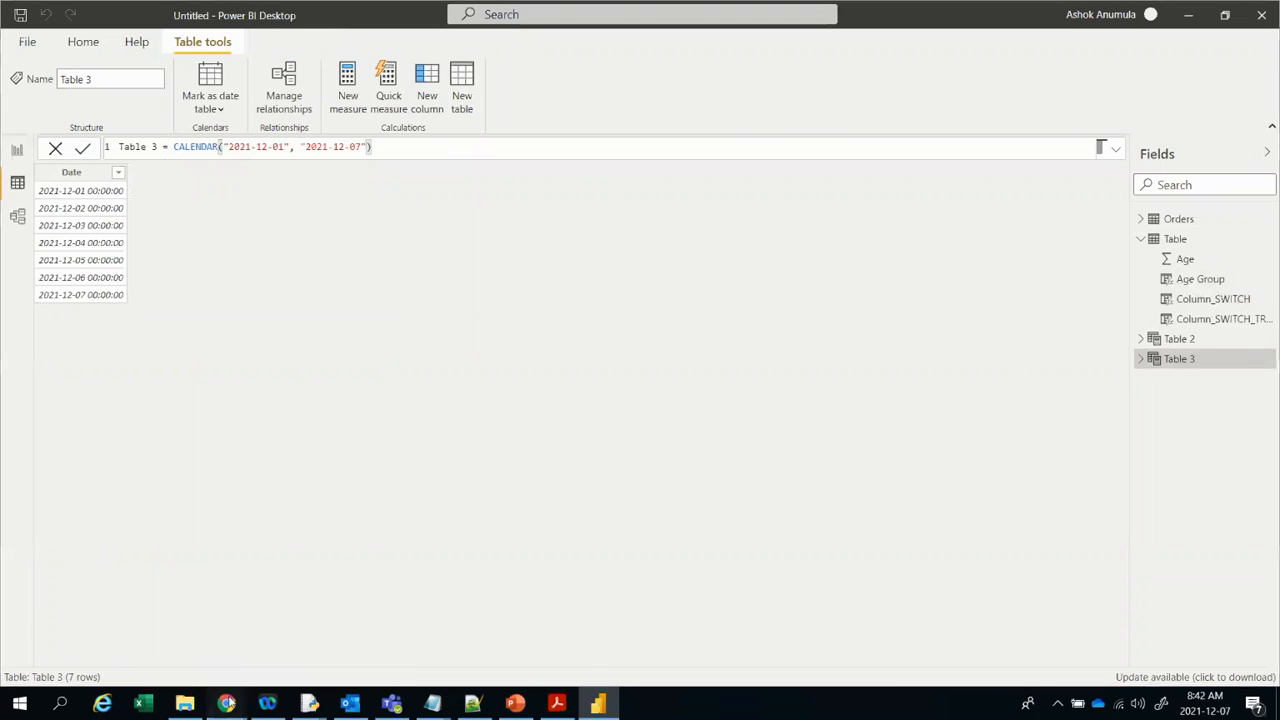
mouse_move(222, 688)
click(188, 650)
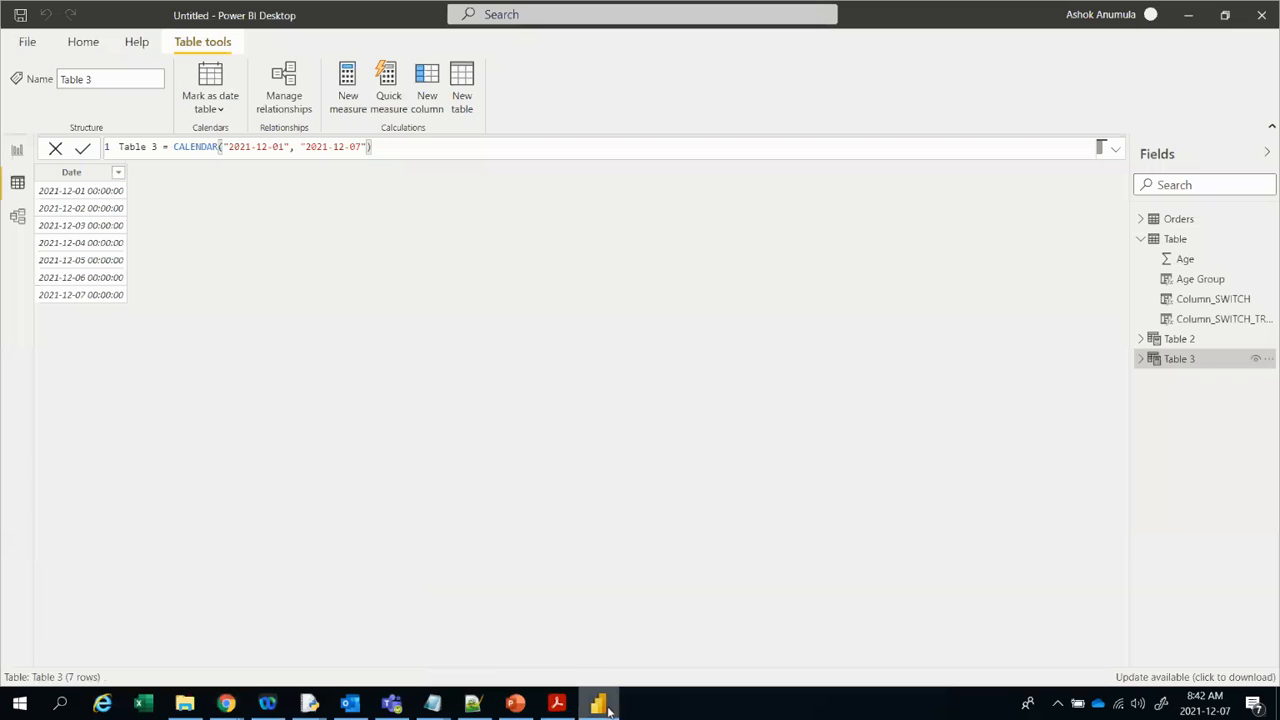
click(598, 703)
Step: Switch to the Zoom meeting page in Chrome, hide the screen-sharing notice and reveal the meeting controls
mouse_move(226, 703)
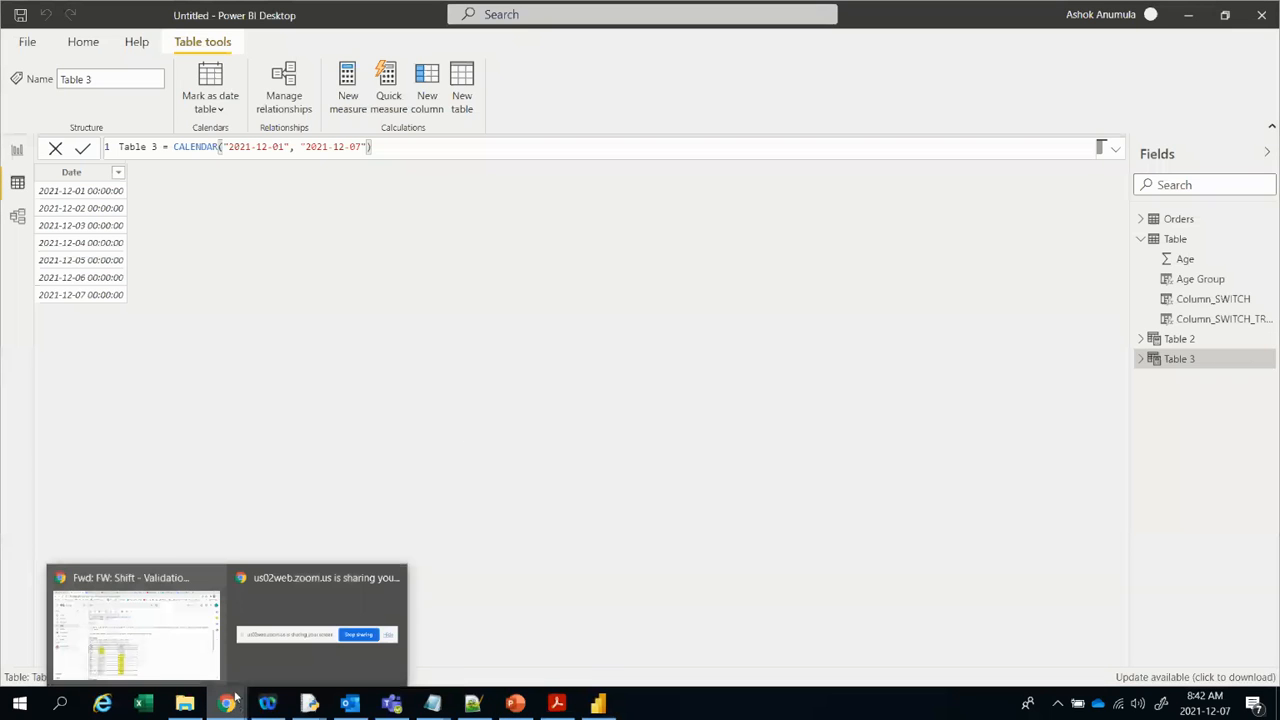
click(289, 606)
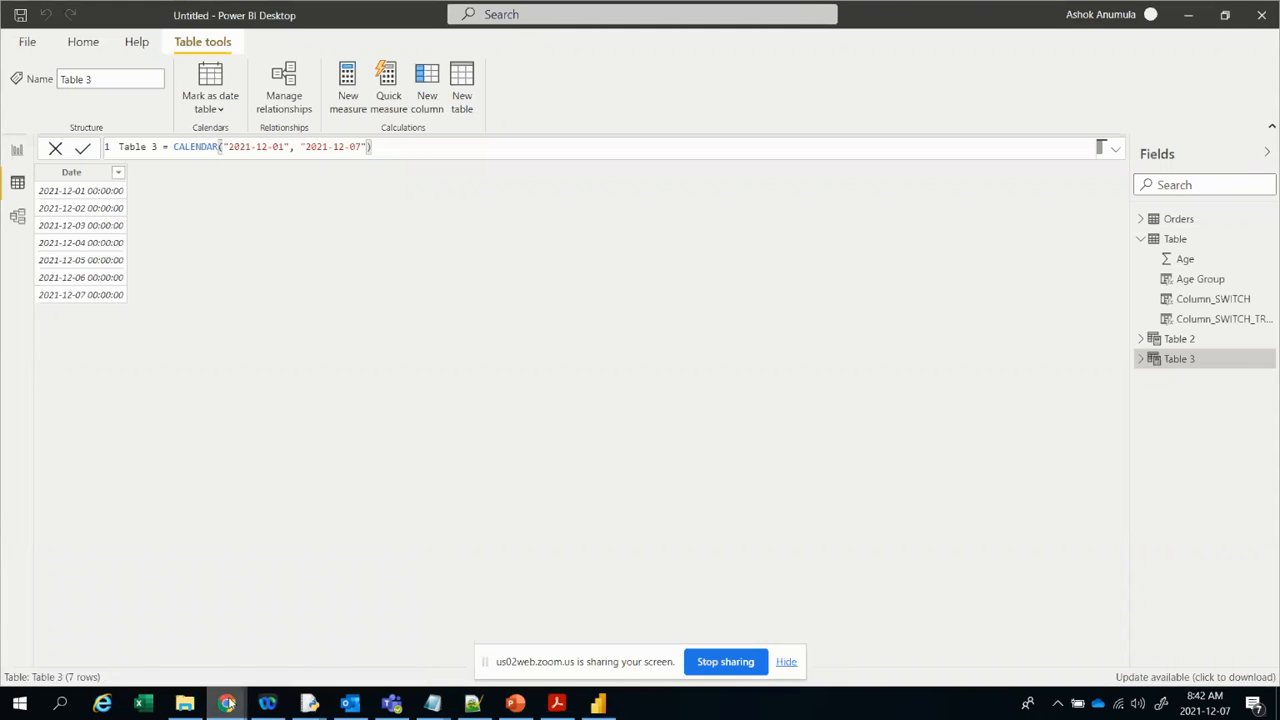
mouse_move(226, 703)
click(170, 643)
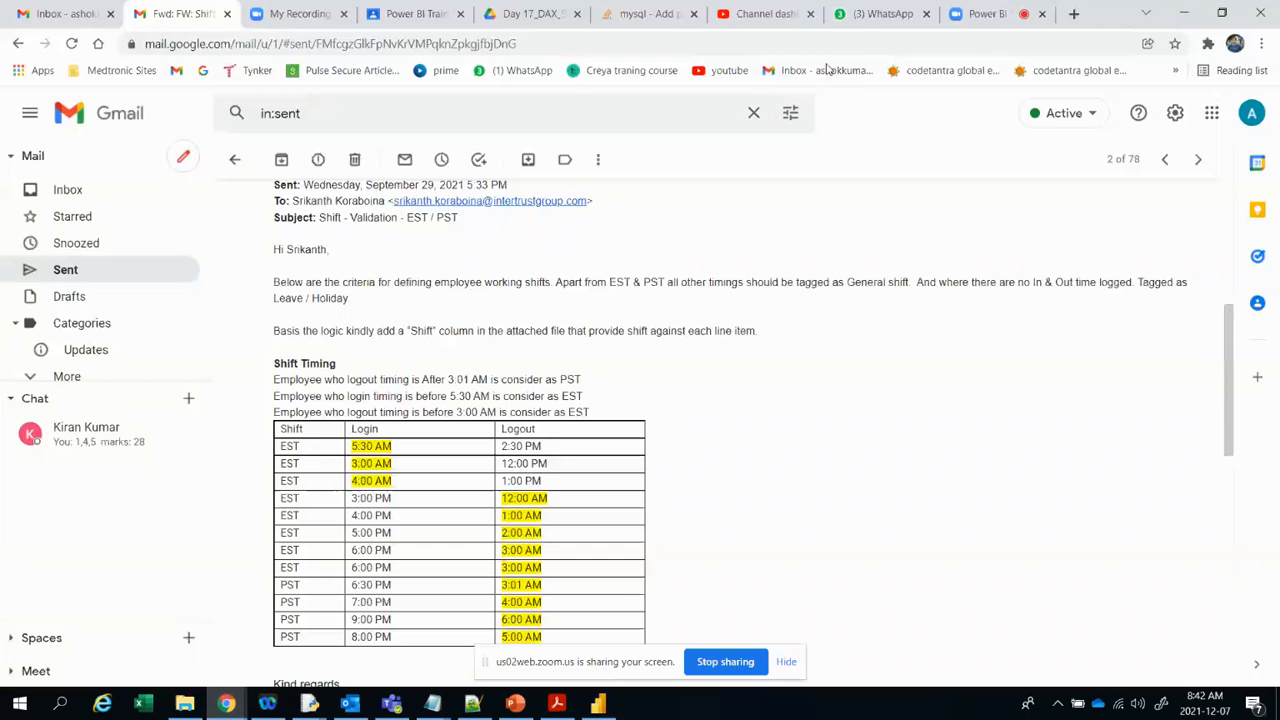
click(1003, 12)
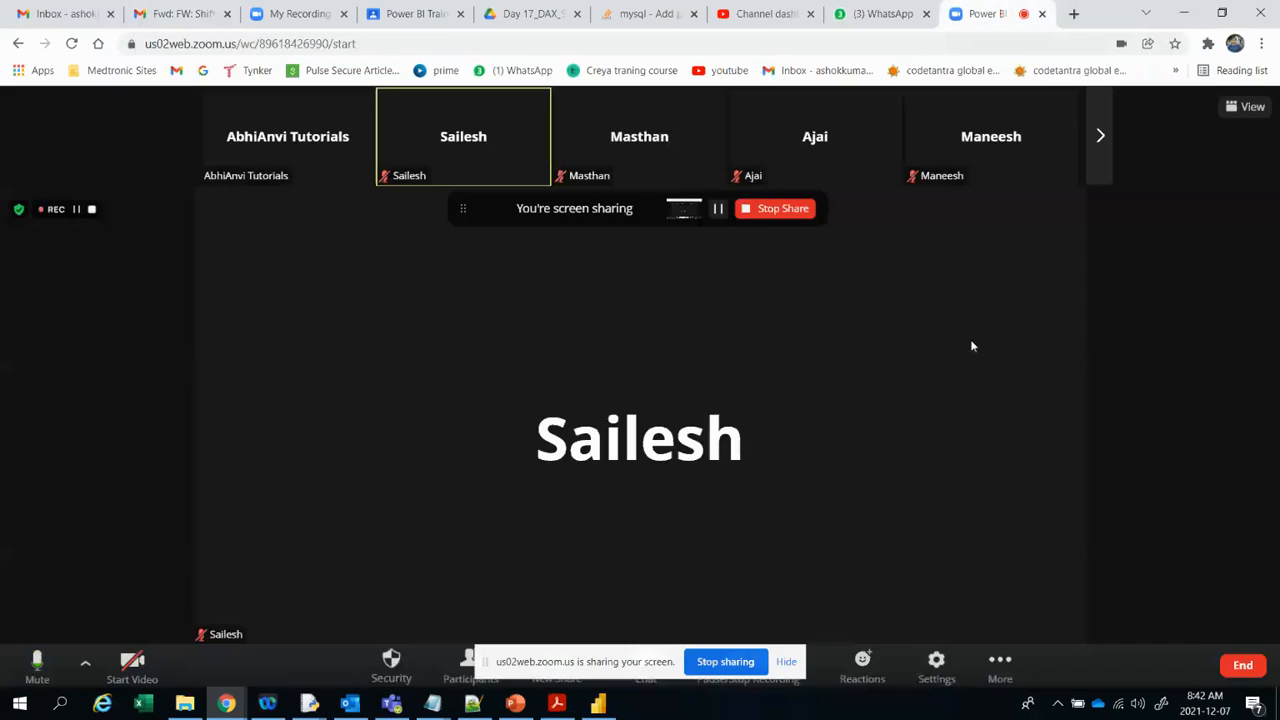
click(786, 661)
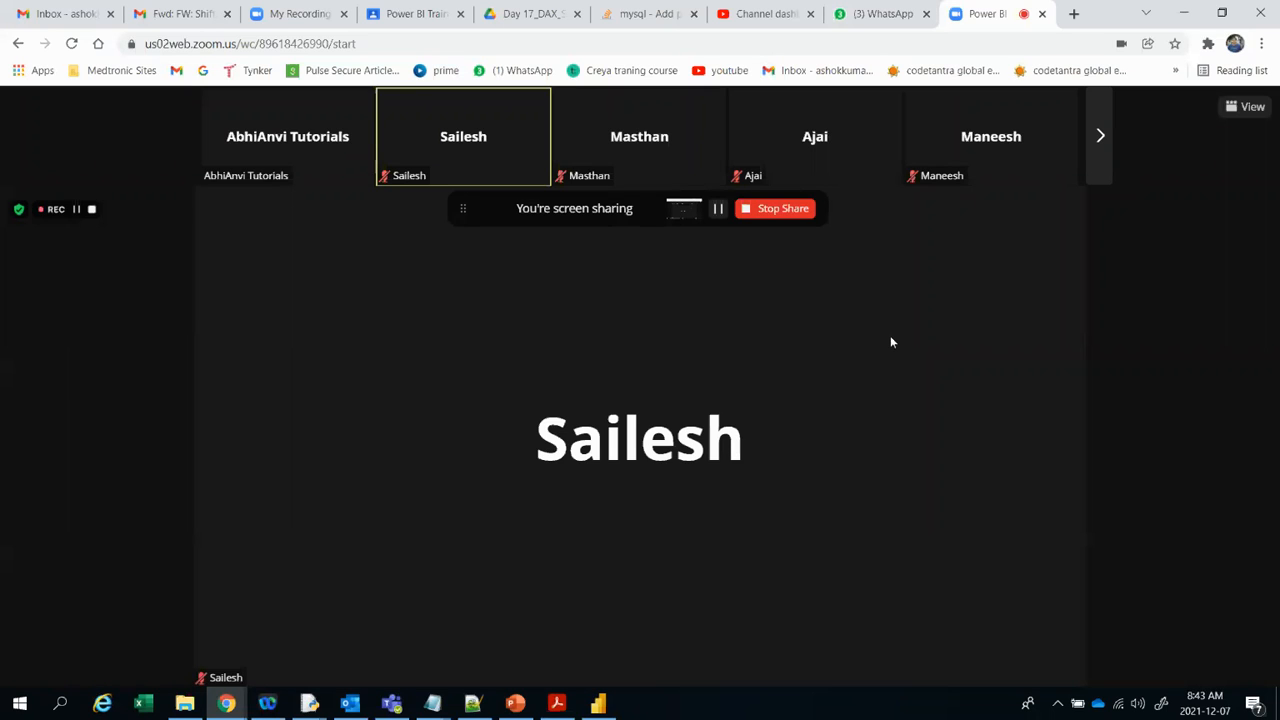
mouse_move(1086, 600)
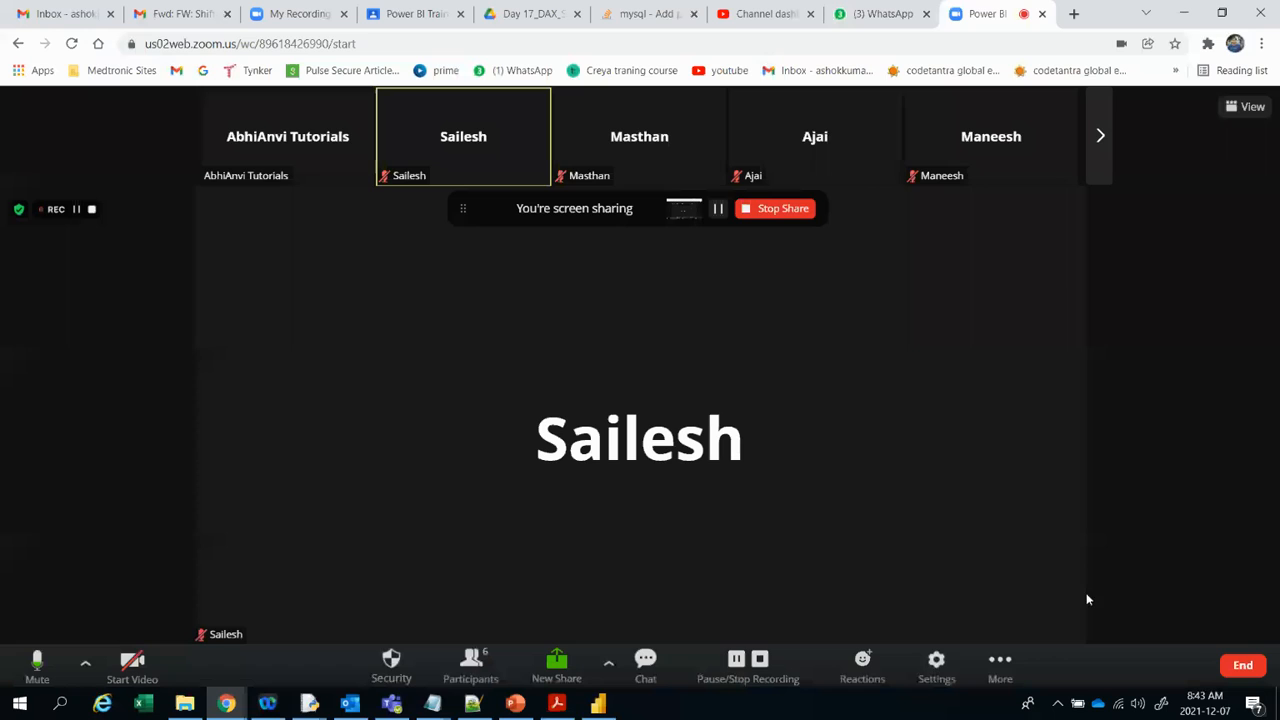